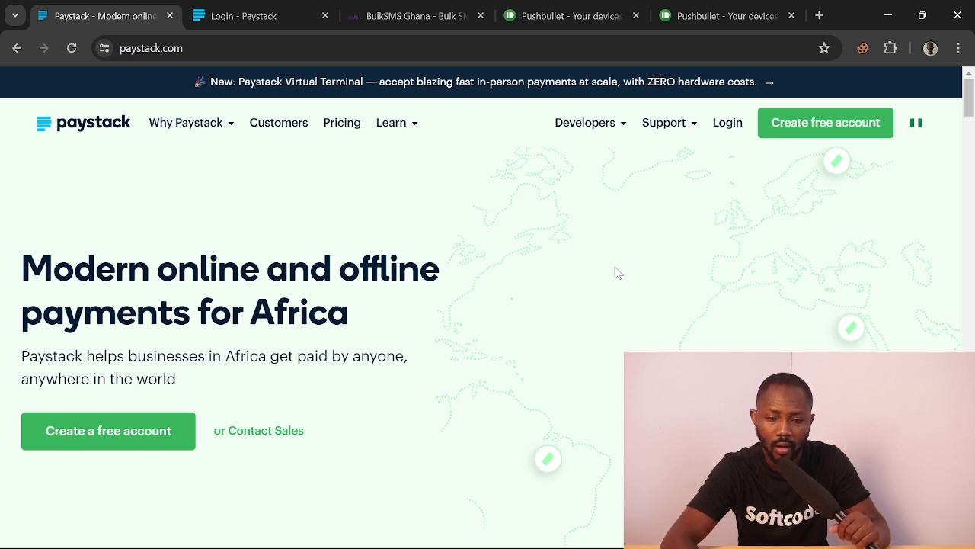
Open a new Chrome tab and load shoplinkgh.com from the typed 'shop' completion
{"action": "left_click", "coordinate": [820, 15]}
{"action": "left_click", "coordinate": [686, 48]}
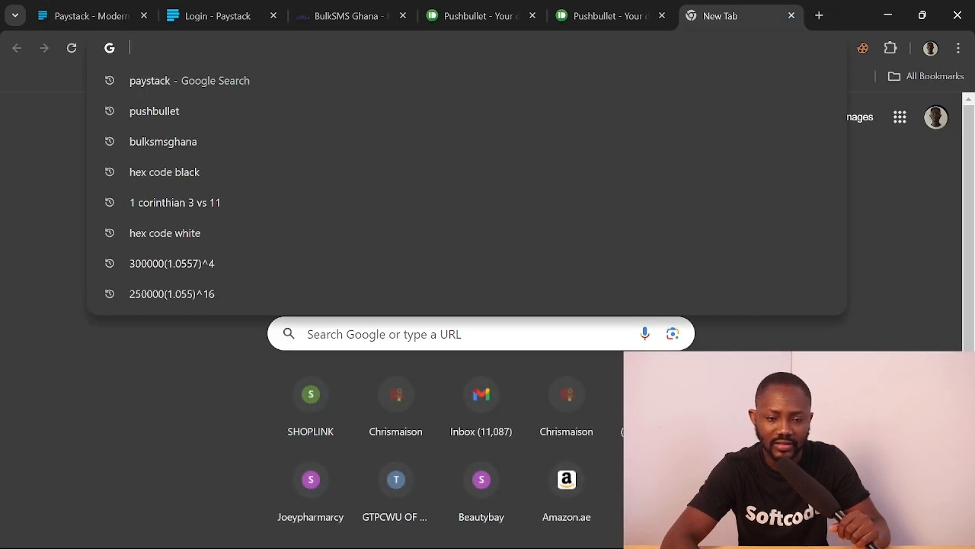
{"action": "type", "text": "shop"}
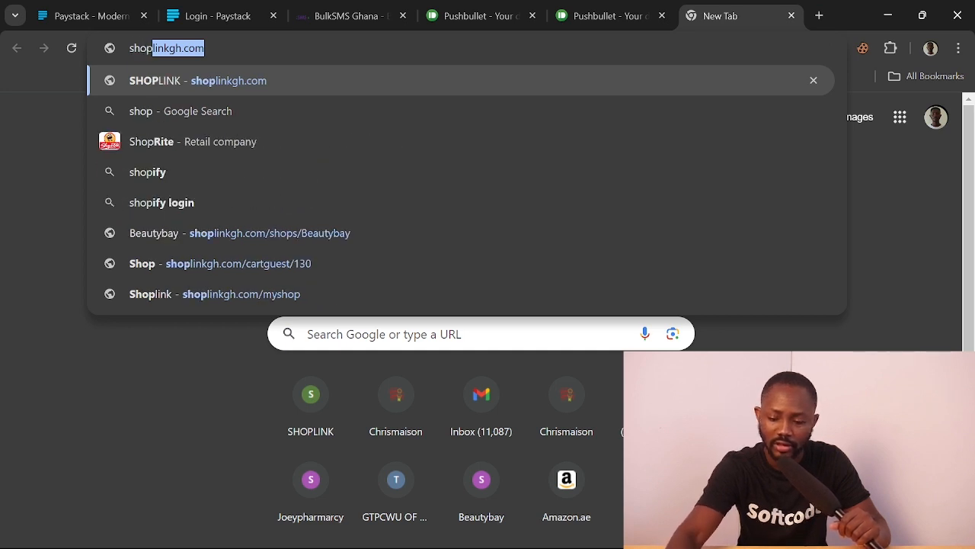
{"action": "key", "text": "Return"}
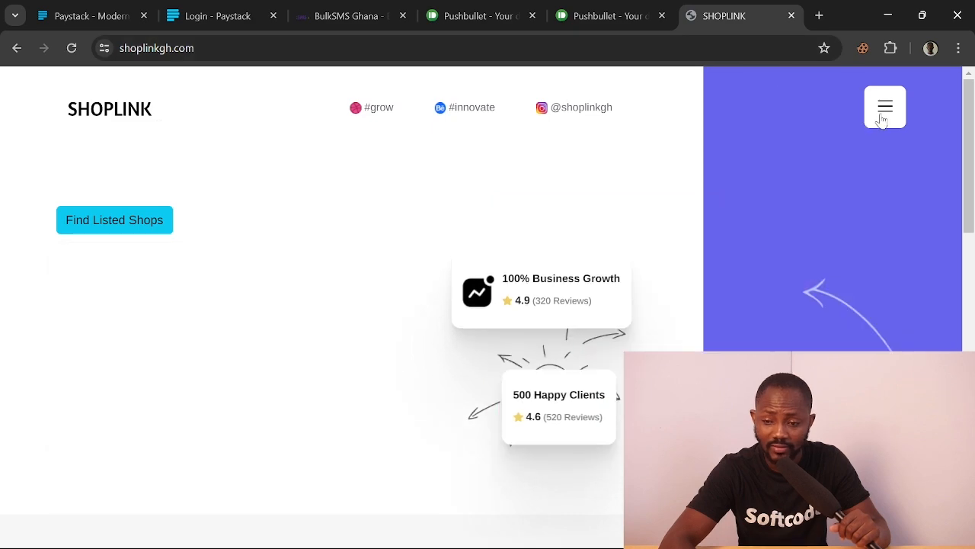
Log in to the Beautybay Shoplink account with the saved e-mail and pasted password
{"action": "left_click", "coordinate": [881, 119]}
{"action": "left_click", "coordinate": [657, 218]}
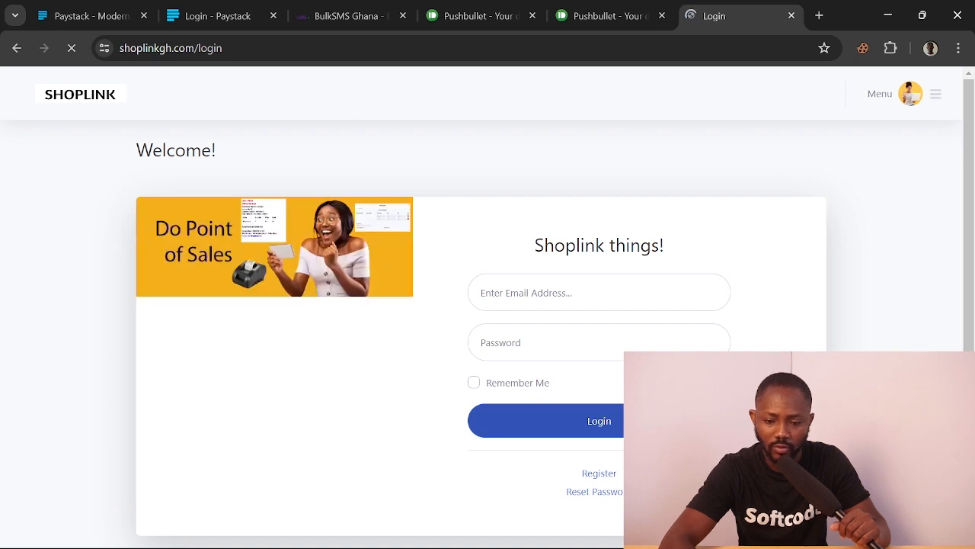
{"action": "left_click", "coordinate": [599, 293]}
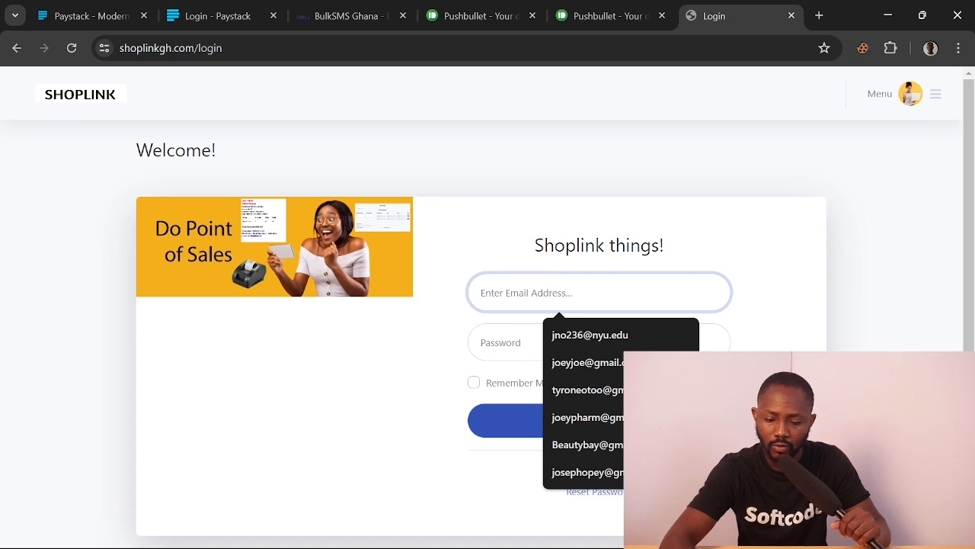
{"action": "type", "text": "b"}
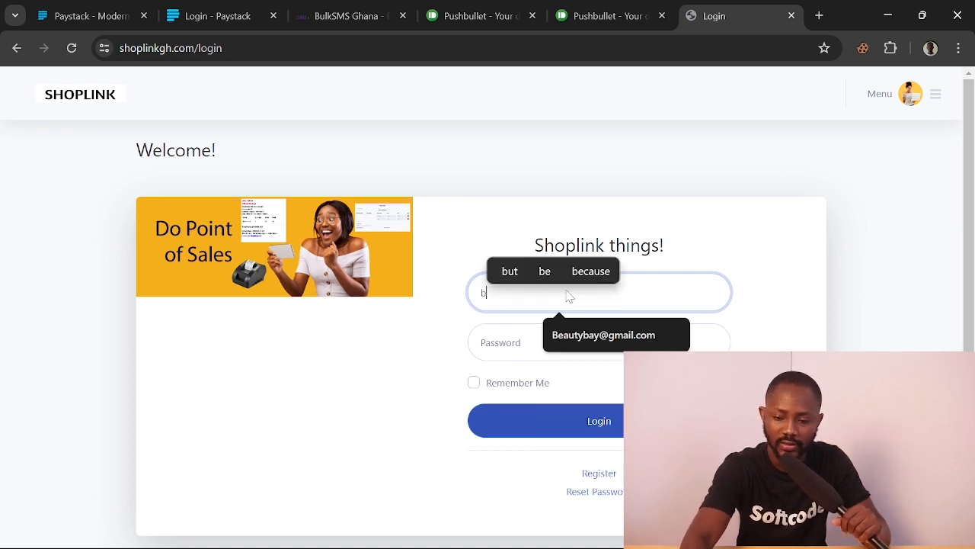
{"action": "left_click", "coordinate": [610, 336]}
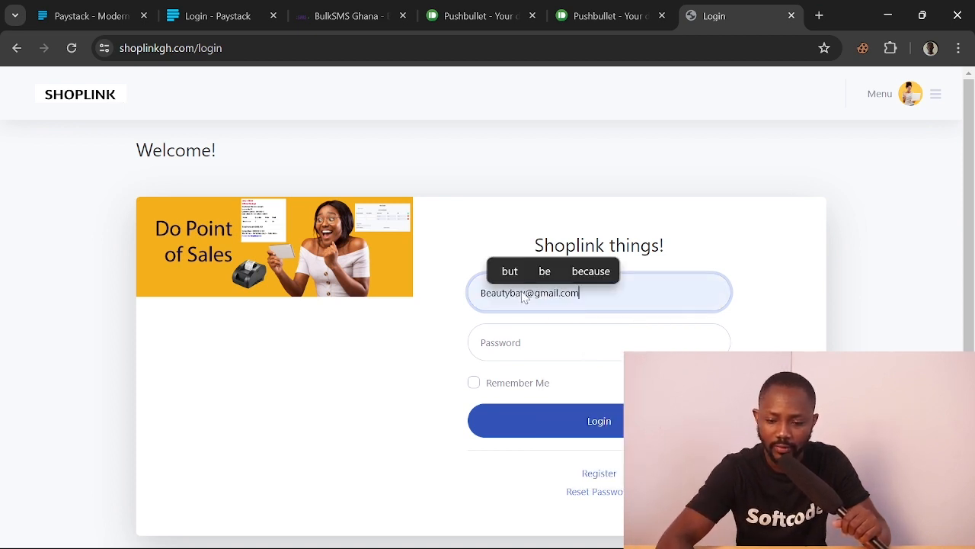
{"action": "left_click", "coordinate": [771, 327]}
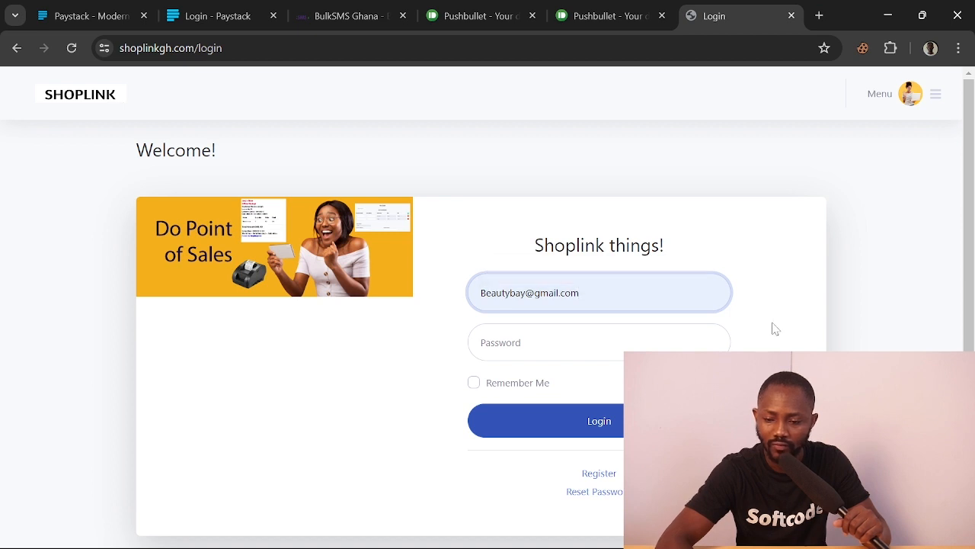
{"action": "left_click_drag", "start_coordinate": [525, 294], "coordinate": [467, 299]}
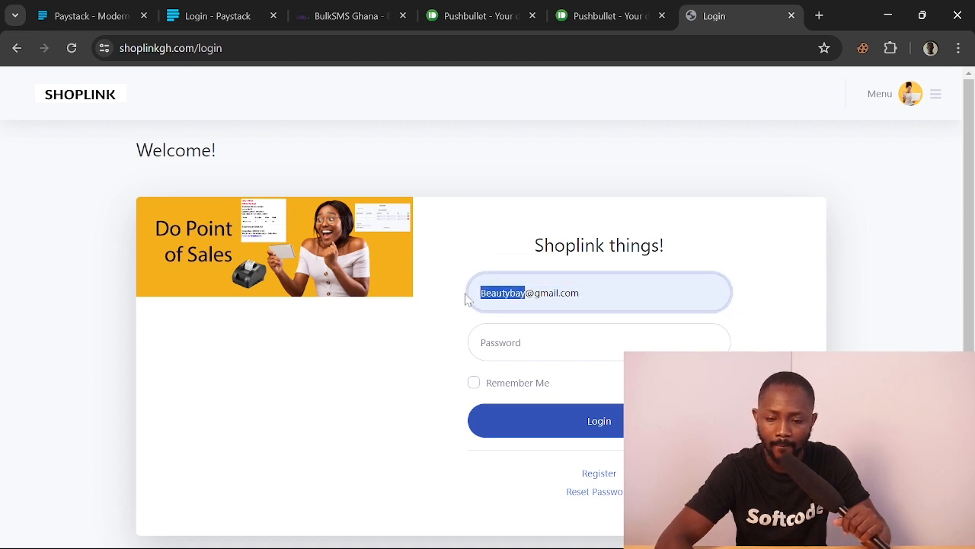
{"action": "left_click", "coordinate": [511, 330]}
{"action": "key", "text": "ctrl+v"}
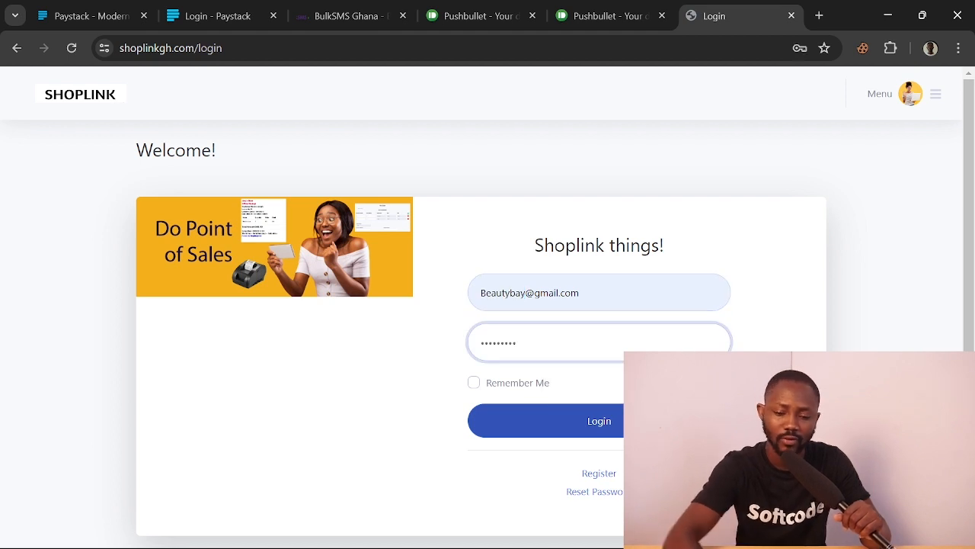
{"action": "left_click", "coordinate": [575, 421]}
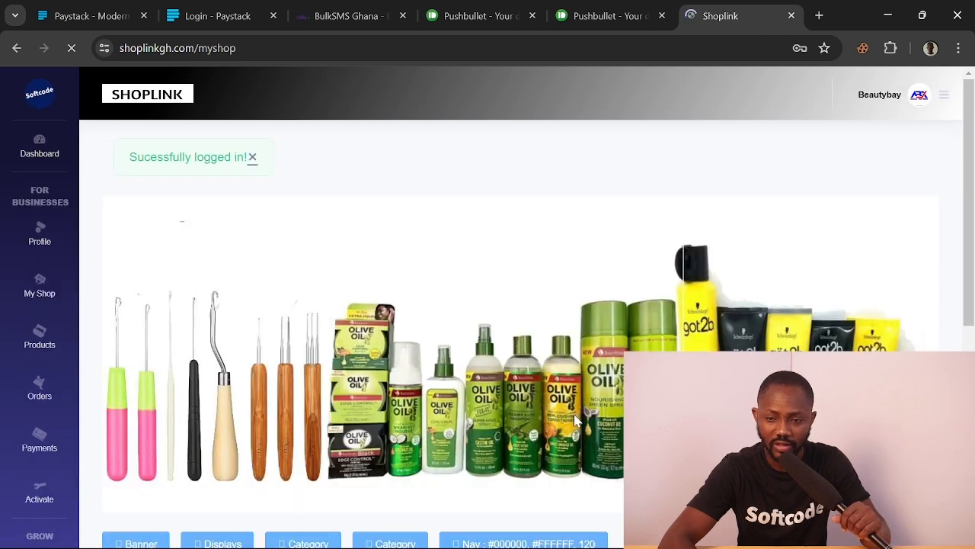
Open the shop's Profile details from the My Shop sidebar
{"action": "scroll", "coordinate": [549, 460], "scroll_direction": "down", "scroll_amount": 5}
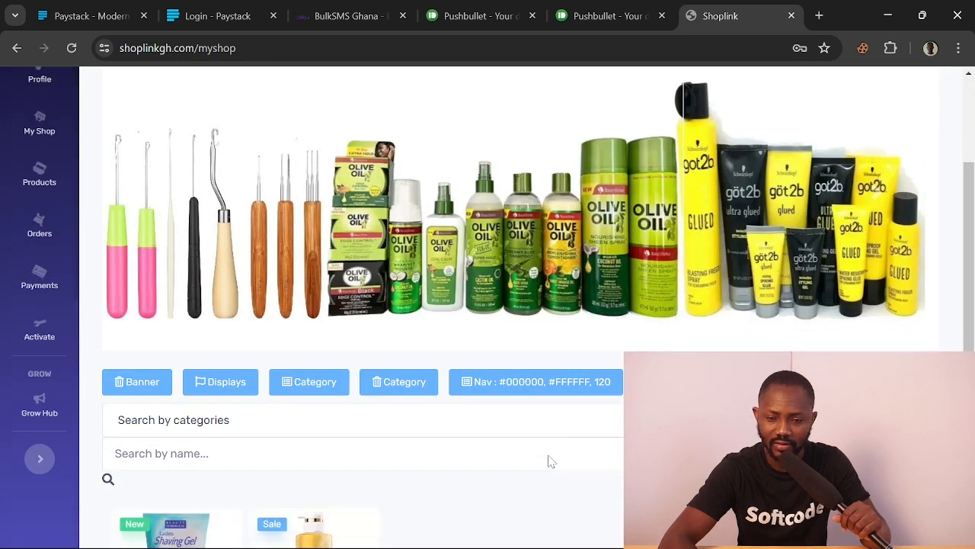
{"action": "scroll", "coordinate": [549, 459], "scroll_direction": "down", "scroll_amount": 2}
{"action": "scroll", "coordinate": [599, 376], "scroll_direction": "up", "scroll_amount": 6}
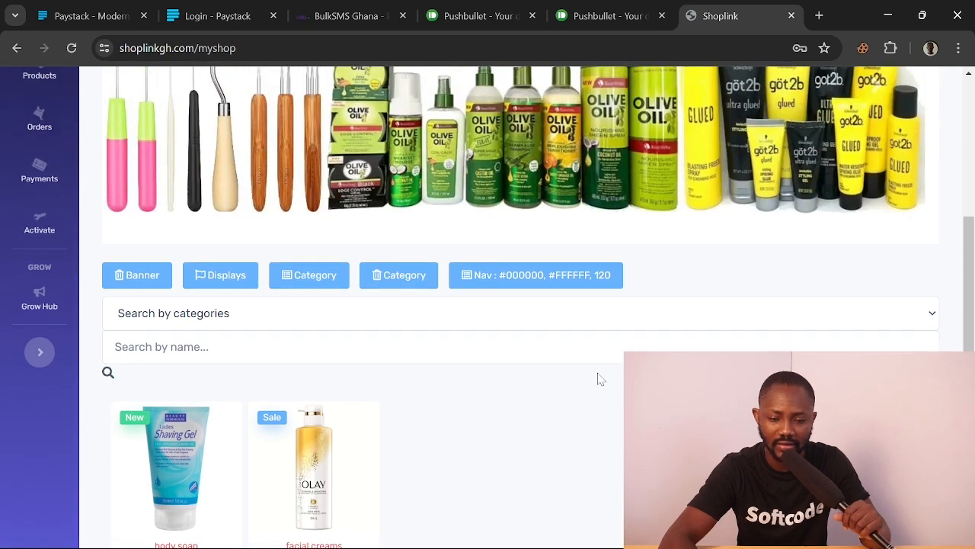
{"action": "scroll", "coordinate": [598, 376], "scroll_direction": "up", "scroll_amount": 1}
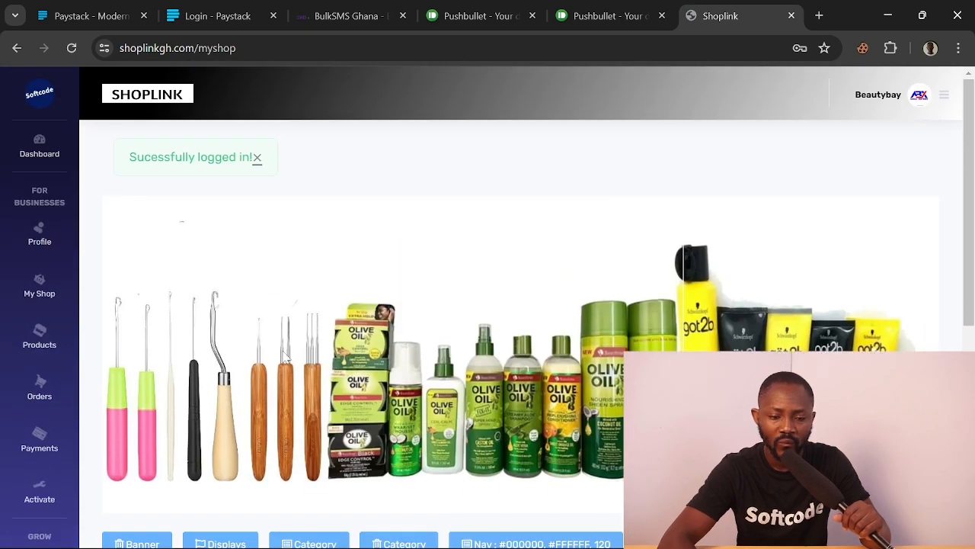
{"action": "left_click", "coordinate": [40, 240]}
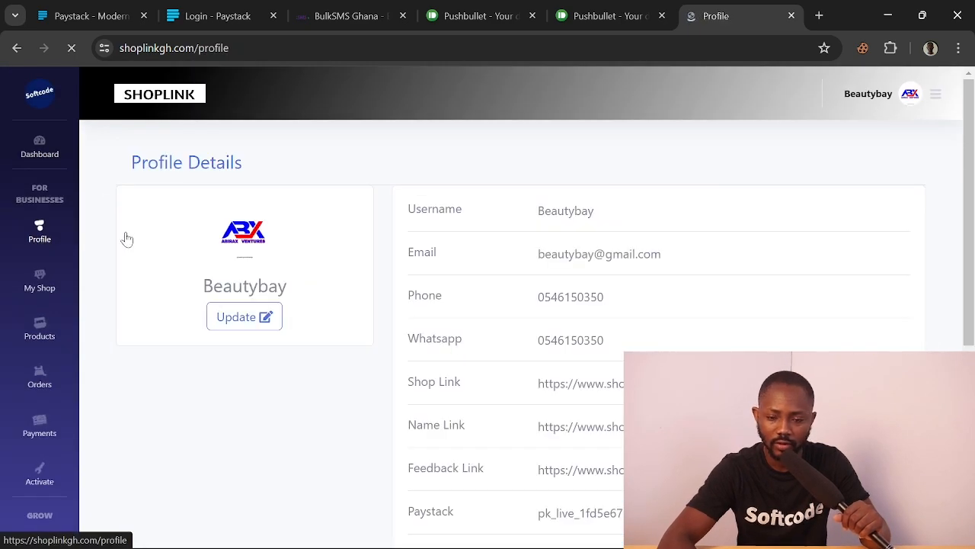
Highlight the Paystack key, Sms Key, Sender ID SHOPLINK and Pushbullet token values
{"action": "scroll", "coordinate": [347, 302], "scroll_direction": "down", "scroll_amount": 3}
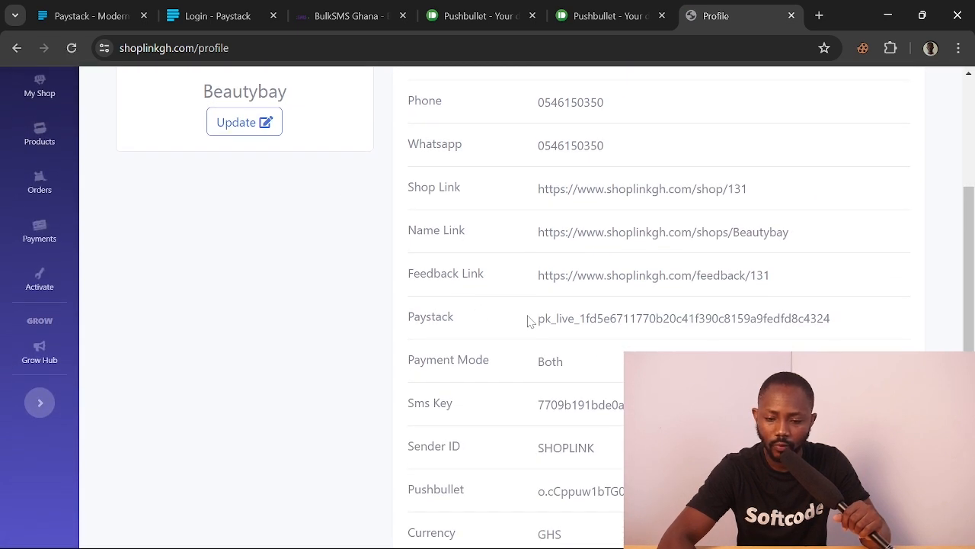
{"action": "left_click_drag", "start_coordinate": [528, 320], "coordinate": [874, 326]}
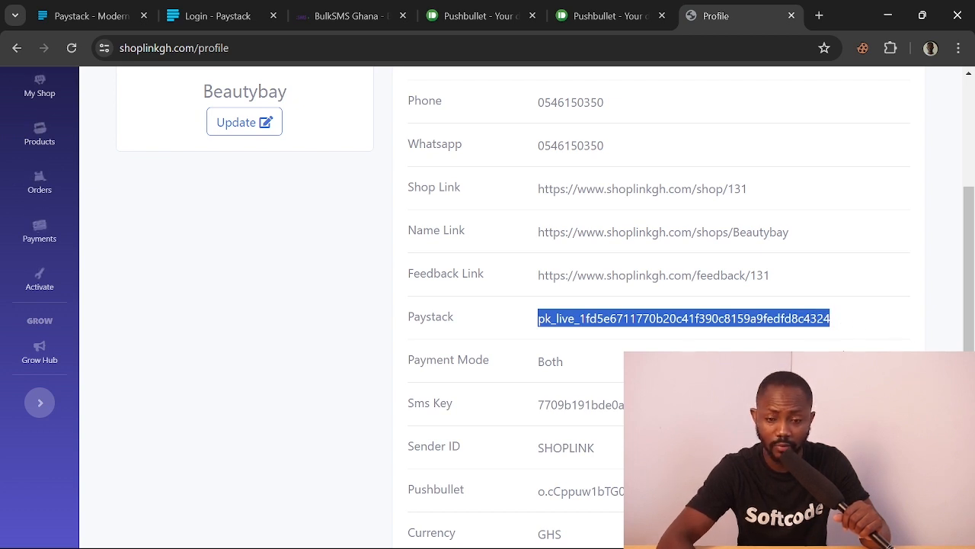
{"action": "scroll", "coordinate": [493, 305], "scroll_direction": "down", "scroll_amount": 1}
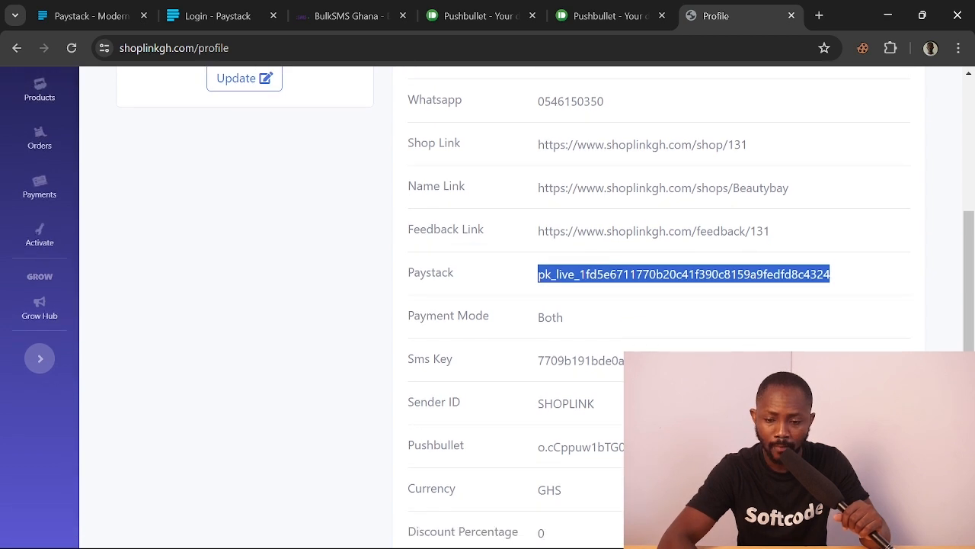
{"action": "left_click_drag", "start_coordinate": [667, 359], "coordinate": [531, 368]}
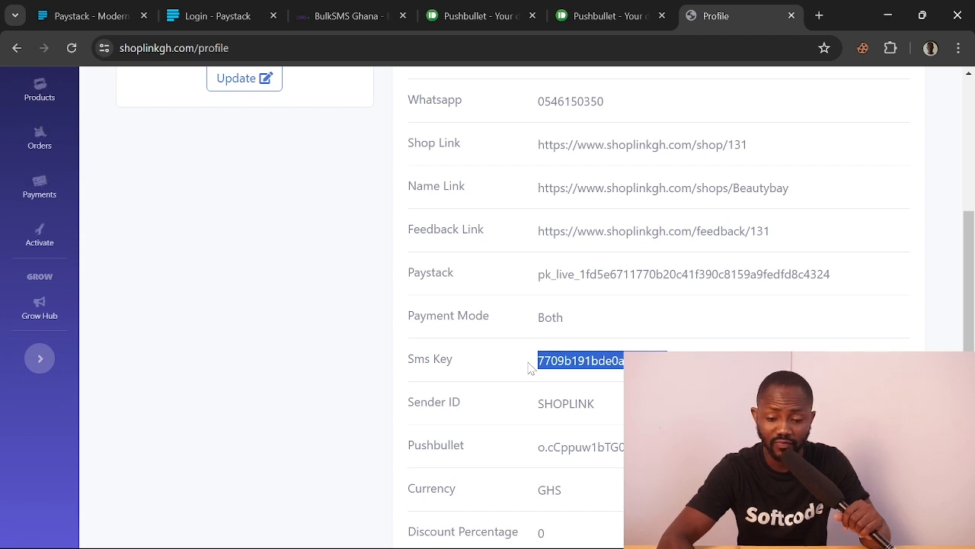
{"action": "scroll", "coordinate": [531, 368], "scroll_direction": "down", "scroll_amount": 1}
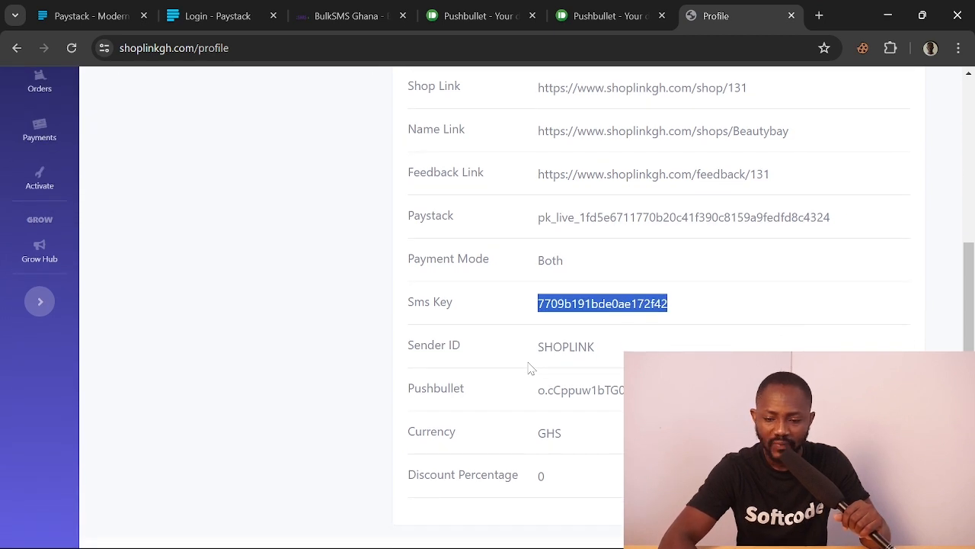
{"action": "left_click_drag", "start_coordinate": [602, 357], "coordinate": [535, 349]}
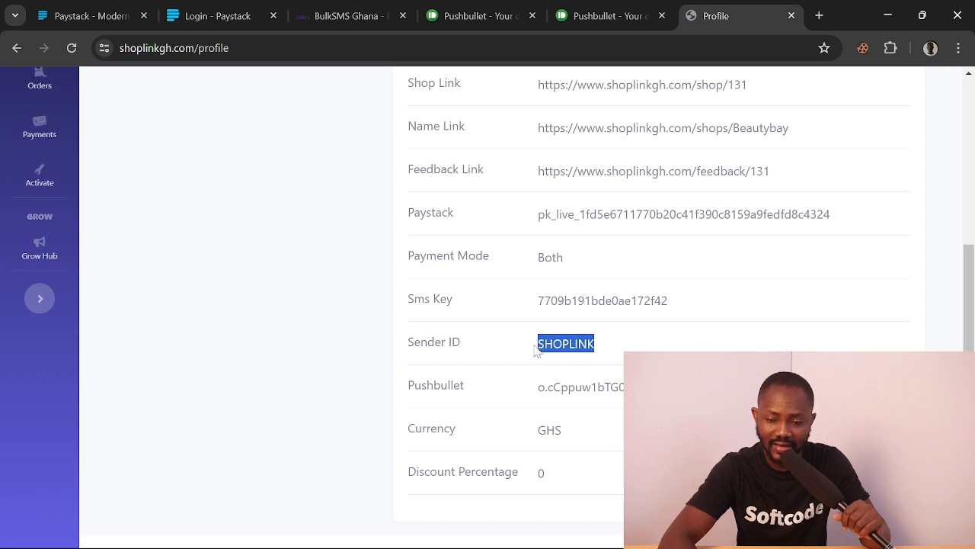
{"action": "left_click_drag", "start_coordinate": [647, 387], "coordinate": [535, 390]}
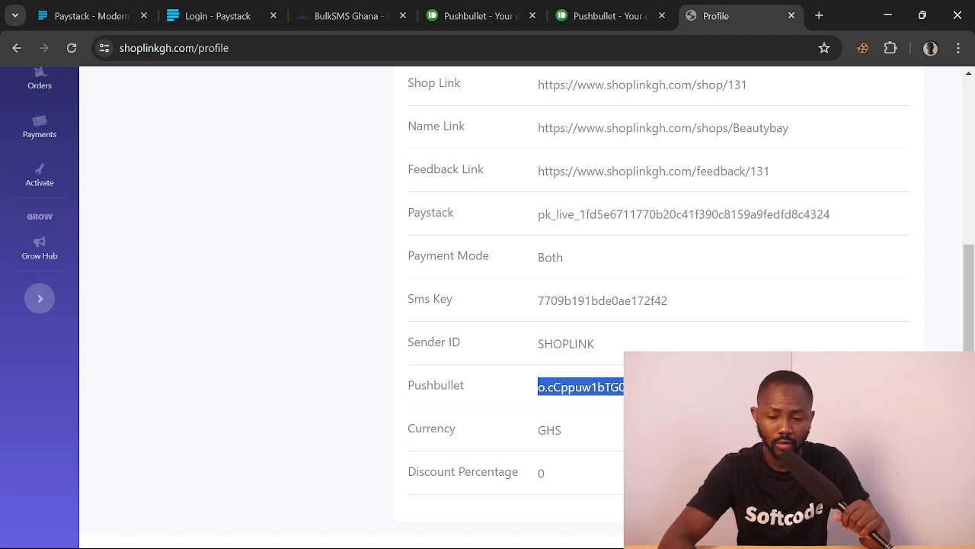
{"action": "scroll", "coordinate": [628, 305], "scroll_direction": "up", "scroll_amount": 4}
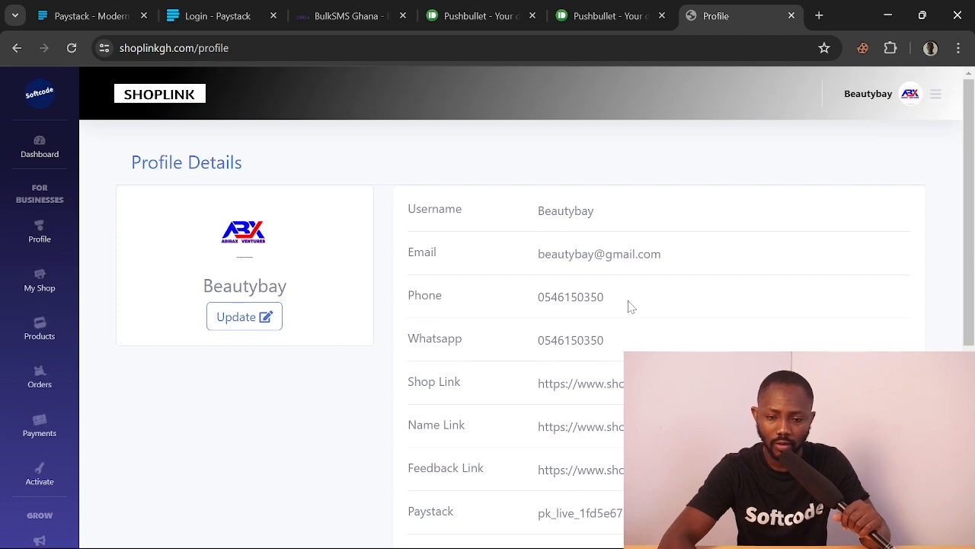
Go to the Paystack tab and switch the site's country version to Ghana
{"action": "left_click", "coordinate": [104, 9]}
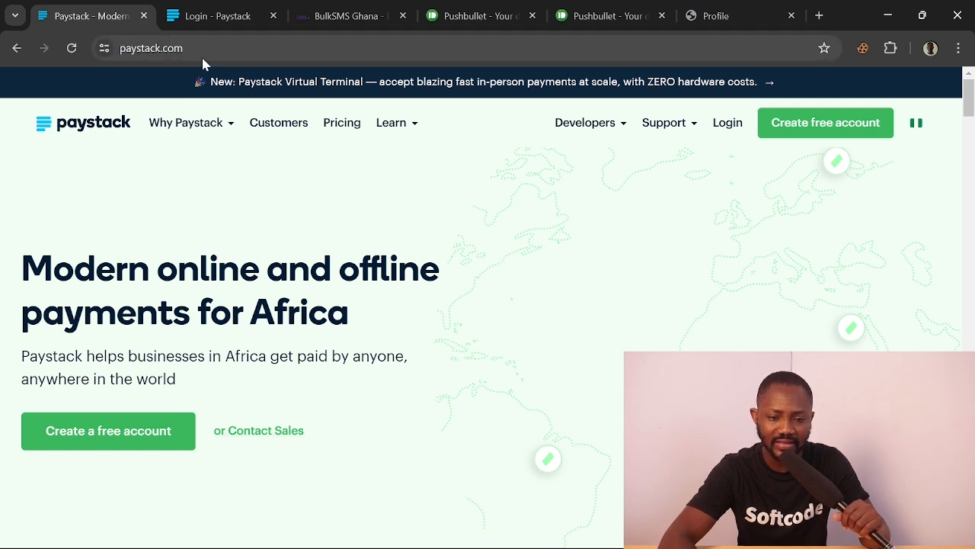
{"action": "left_click", "coordinate": [118, 48]}
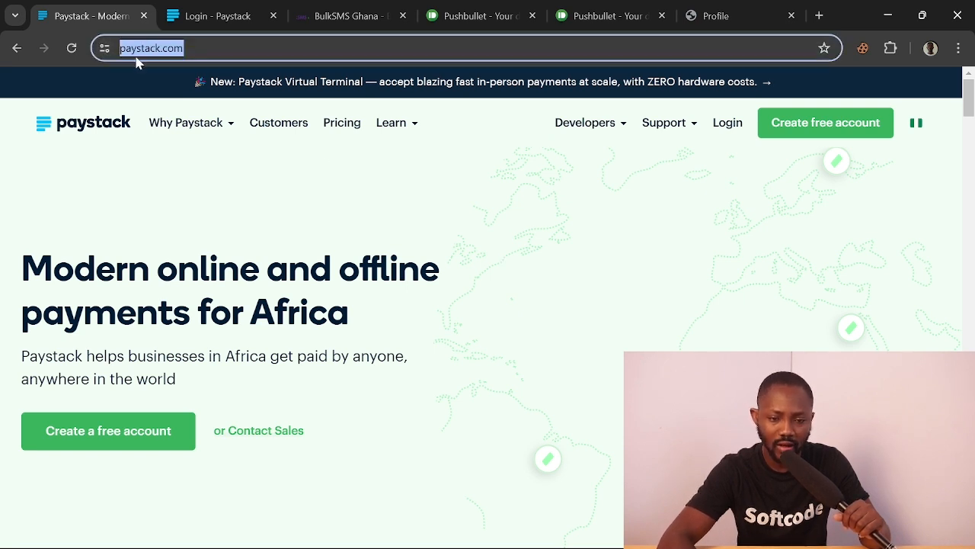
{"action": "left_click", "coordinate": [212, 185]}
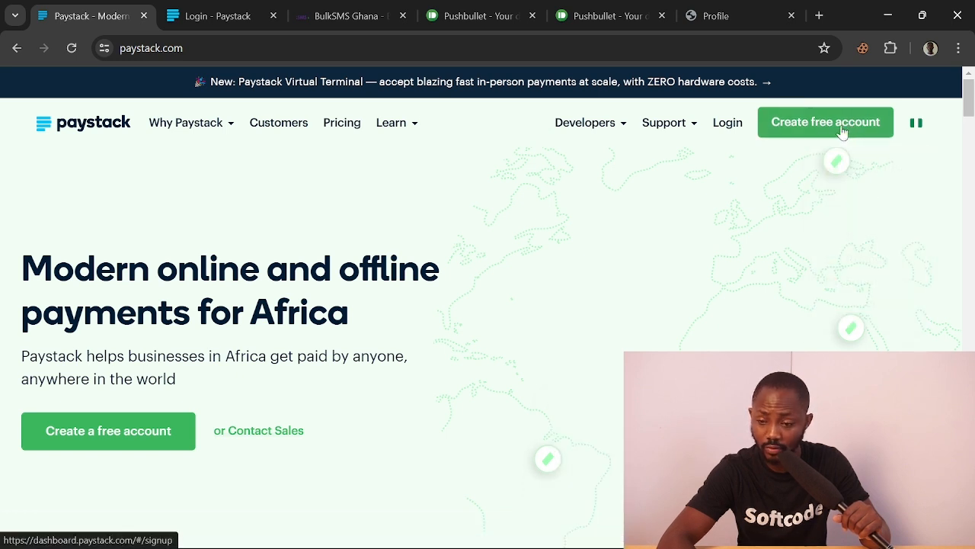
{"action": "mouse_move", "coordinate": [917, 123]}
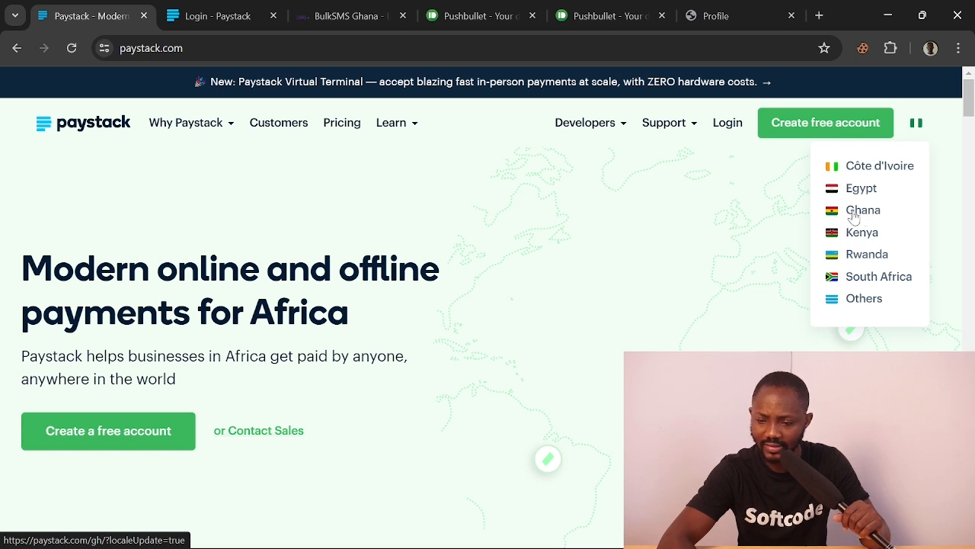
{"action": "left_click", "coordinate": [853, 217]}
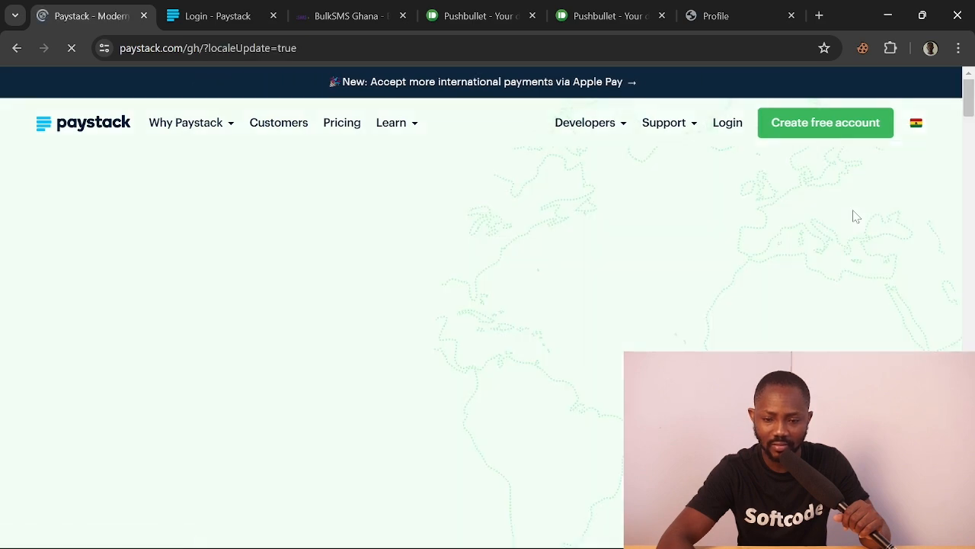
Choose another country version and open the Create Your Account form in a new tab
{"action": "mouse_move", "coordinate": [917, 128]}
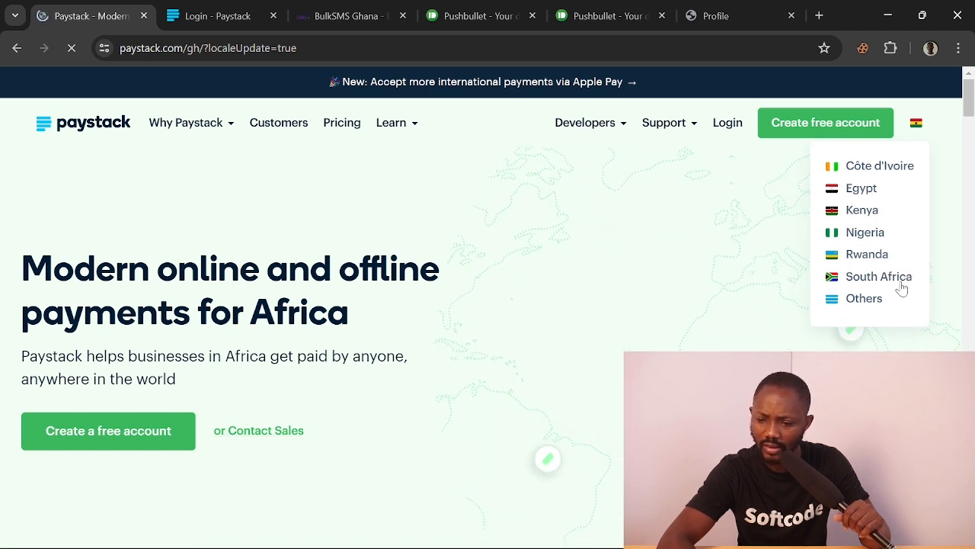
{"action": "left_click", "coordinate": [833, 303]}
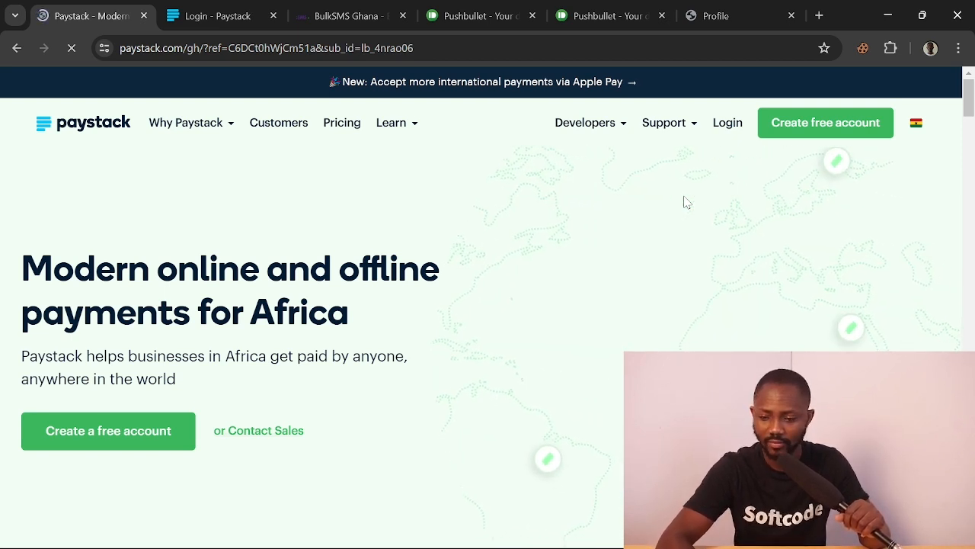
{"action": "left_click", "coordinate": [817, 132]}
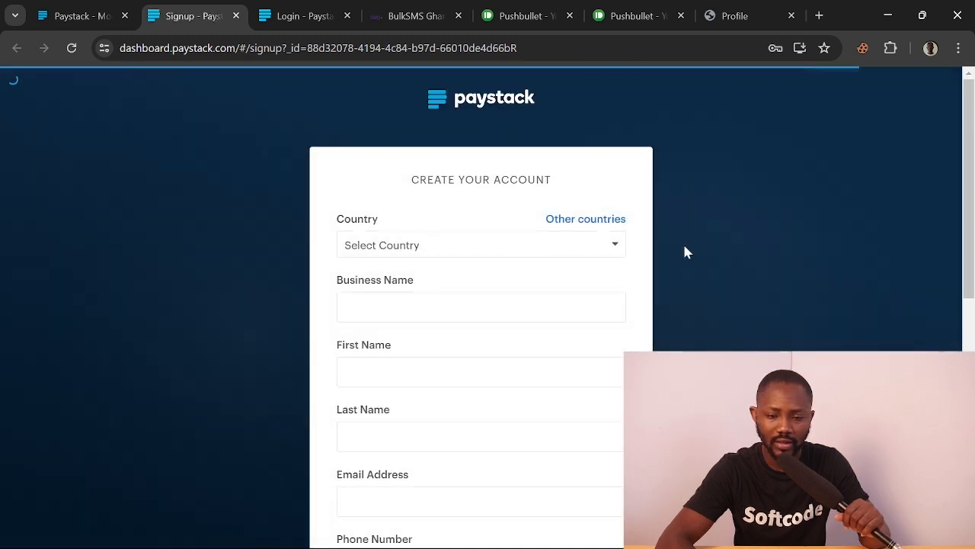
Open a second blank Paystack signup form and close its Country list unselected
{"action": "scroll", "coordinate": [679, 329], "scroll_direction": "down", "scroll_amount": 3}
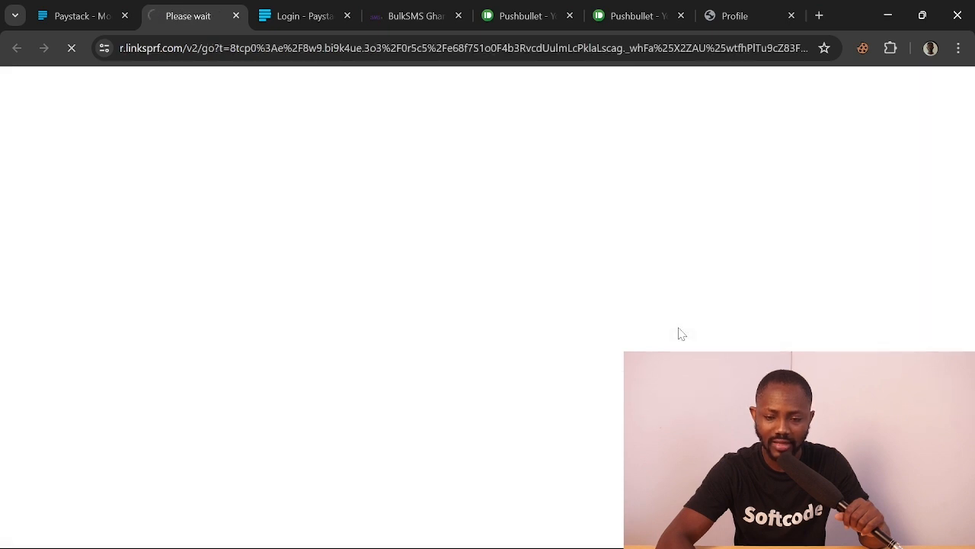
{"action": "left_click", "coordinate": [81, 18]}
{"action": "left_click", "coordinate": [190, 21]}
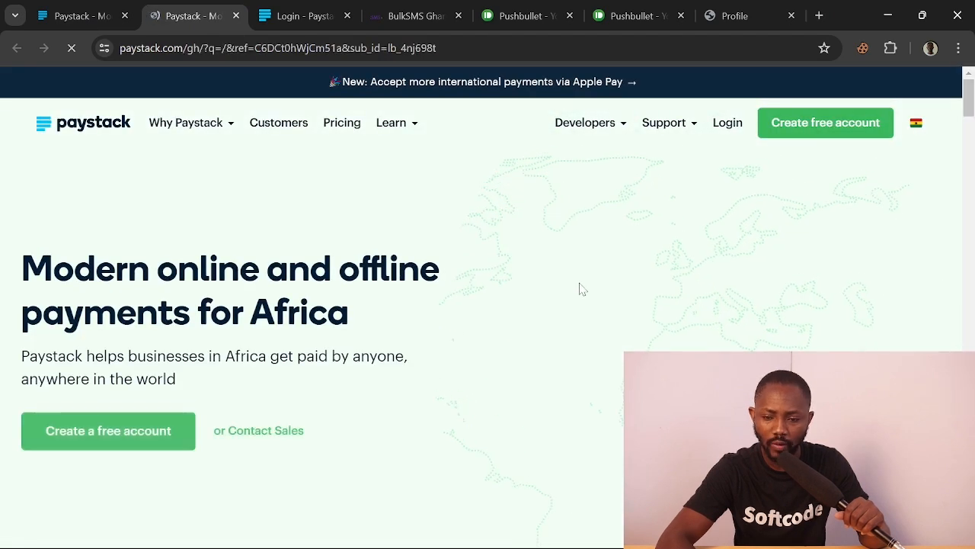
{"action": "left_click", "coordinate": [838, 128]}
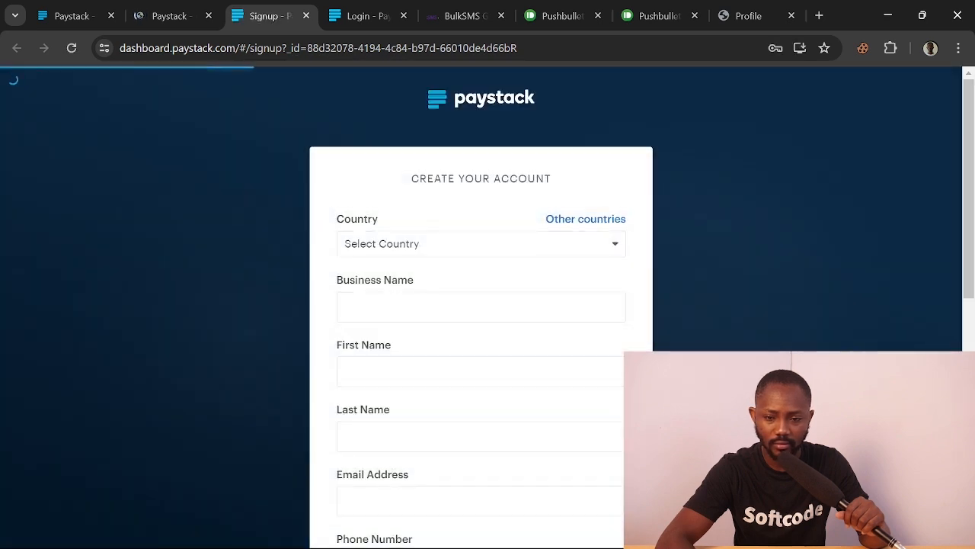
{"action": "scroll", "coordinate": [482, 306], "scroll_direction": "down", "scroll_amount": 1}
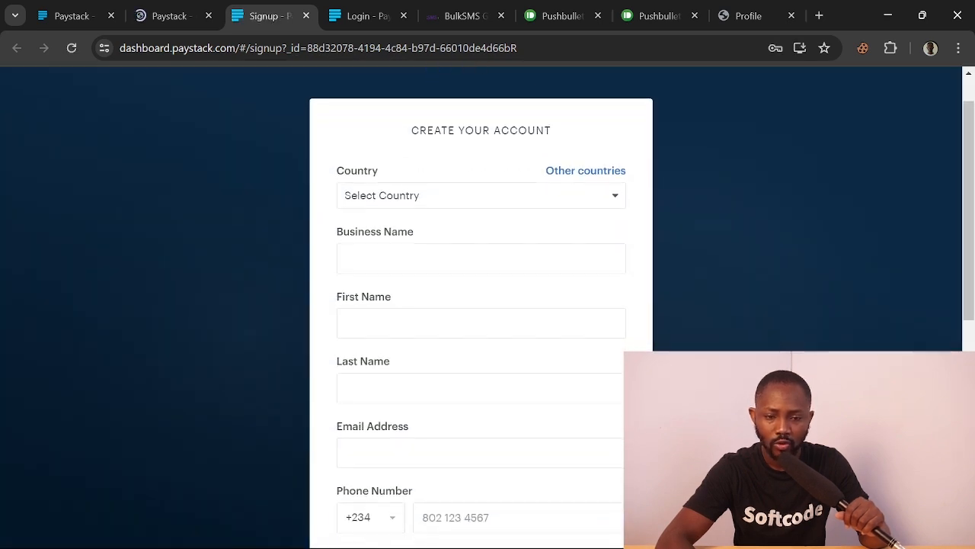
{"action": "left_click", "coordinate": [460, 193]}
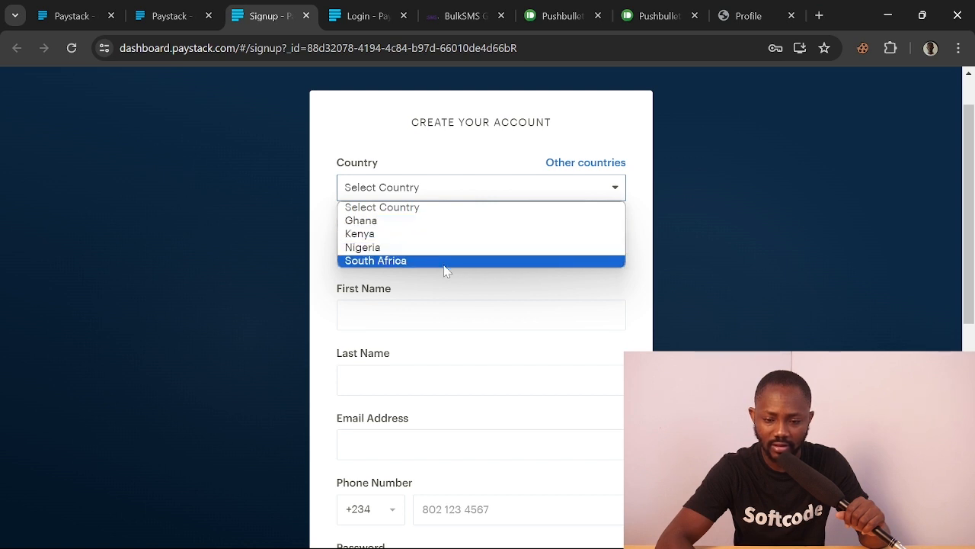
{"action": "left_click", "coordinate": [719, 207]}
Enter 'beautybay' as the Business Name and move to the phone number field
{"action": "left_click", "coordinate": [480, 251]}
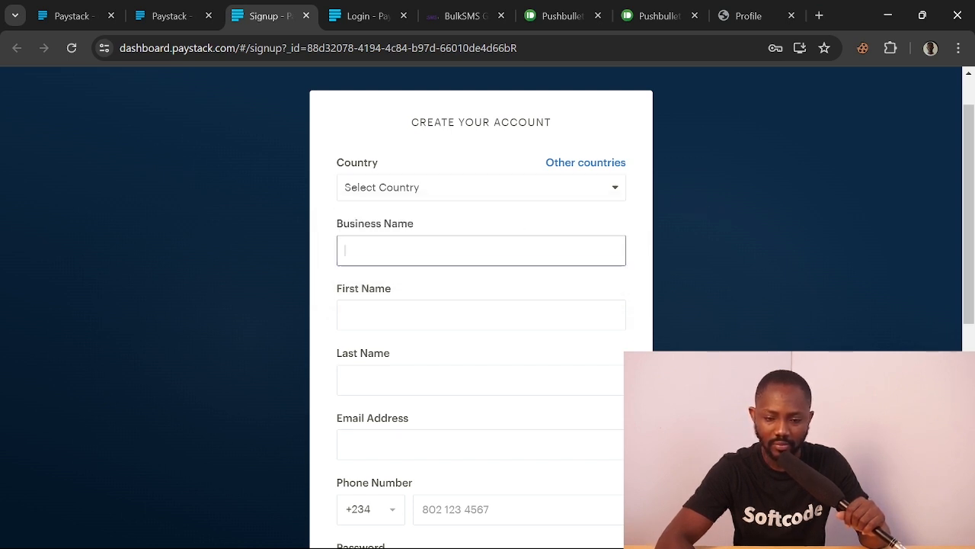
{"action": "type", "text": "be"}
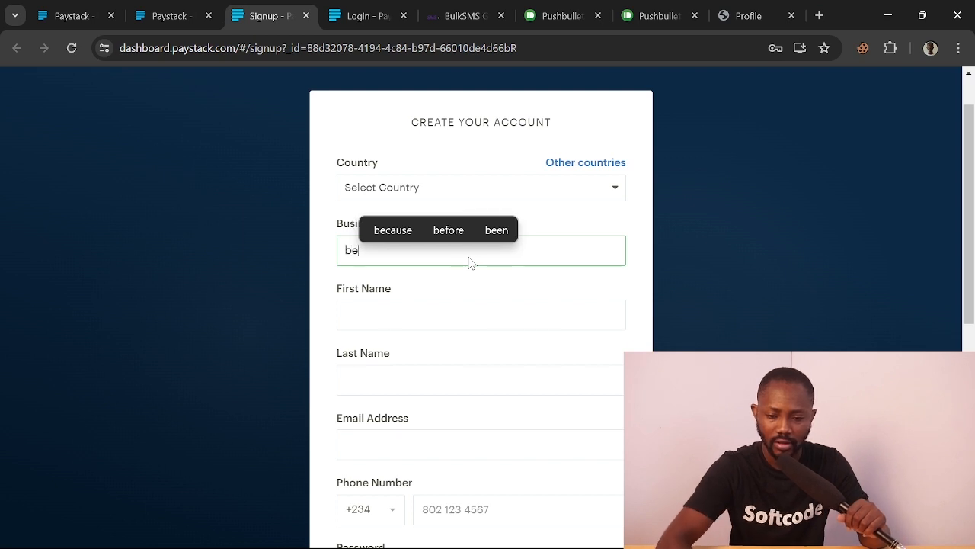
{"action": "type", "text": "uty"}
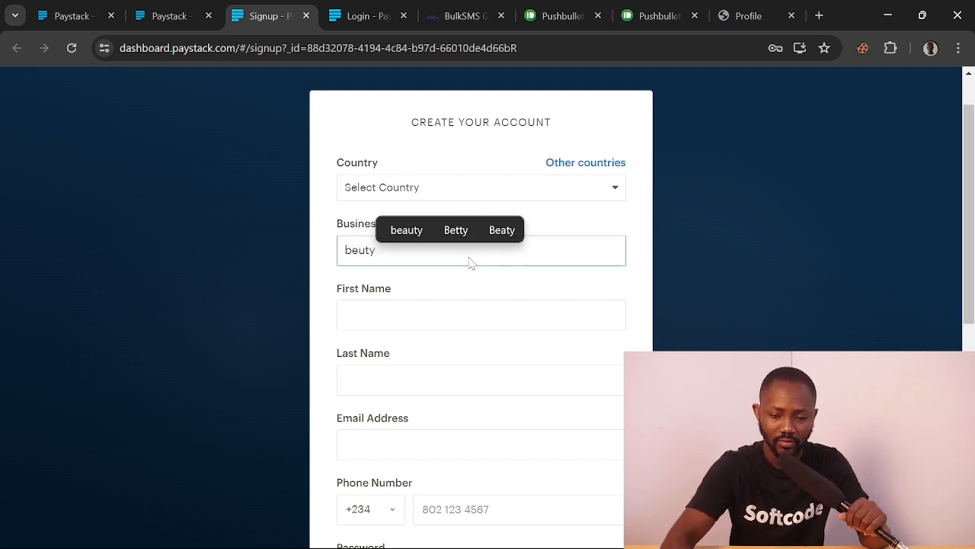
{"action": "key", "text": "BackSpace"}
{"action": "key", "text": "BackSpace"}
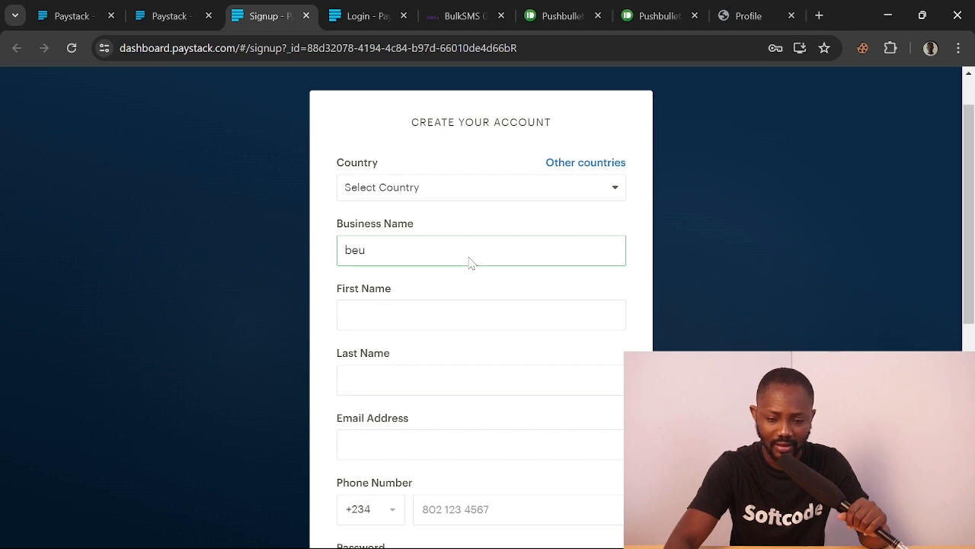
{"action": "key", "text": "BackSpace"}
{"action": "type", "text": "aut"}
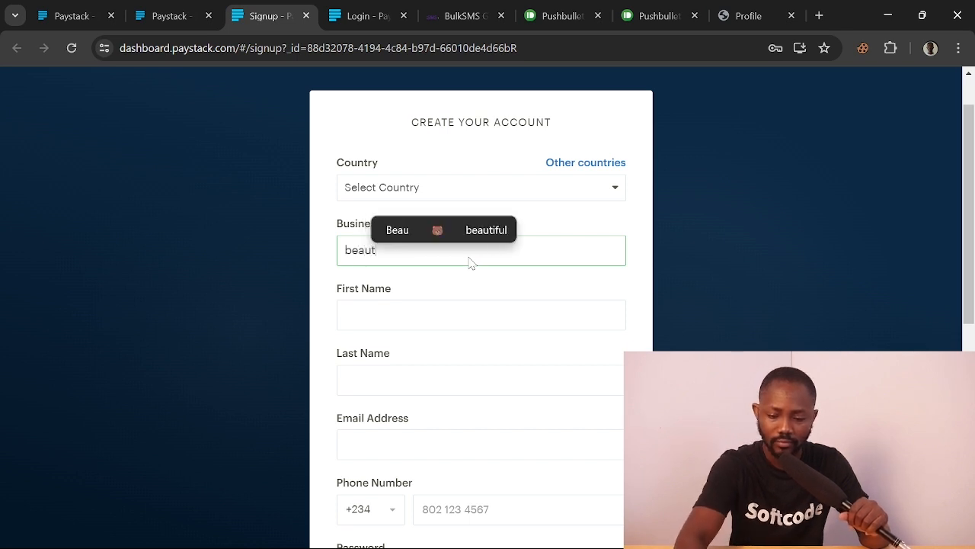
{"action": "type", "text": "ybay"}
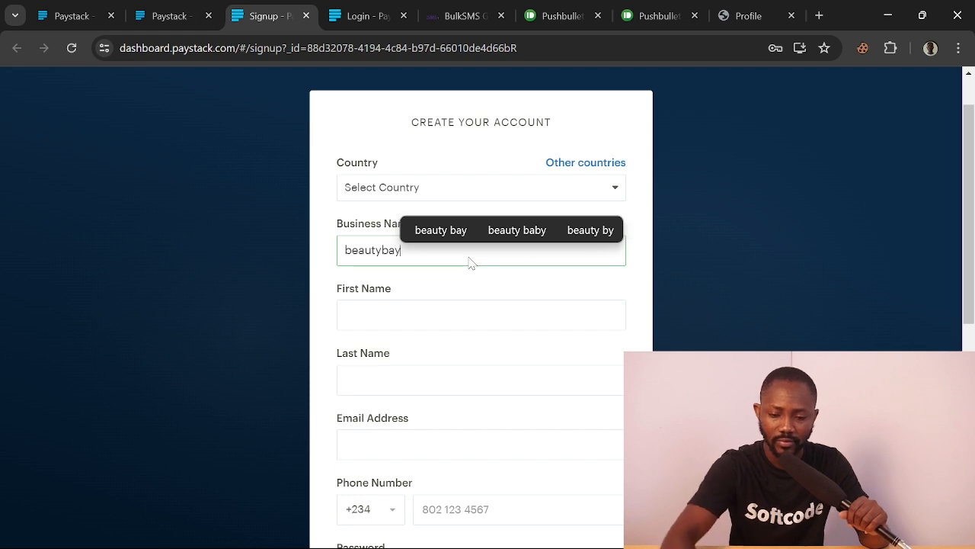
{"action": "scroll", "coordinate": [390, 358], "scroll_direction": "down", "scroll_amount": 1}
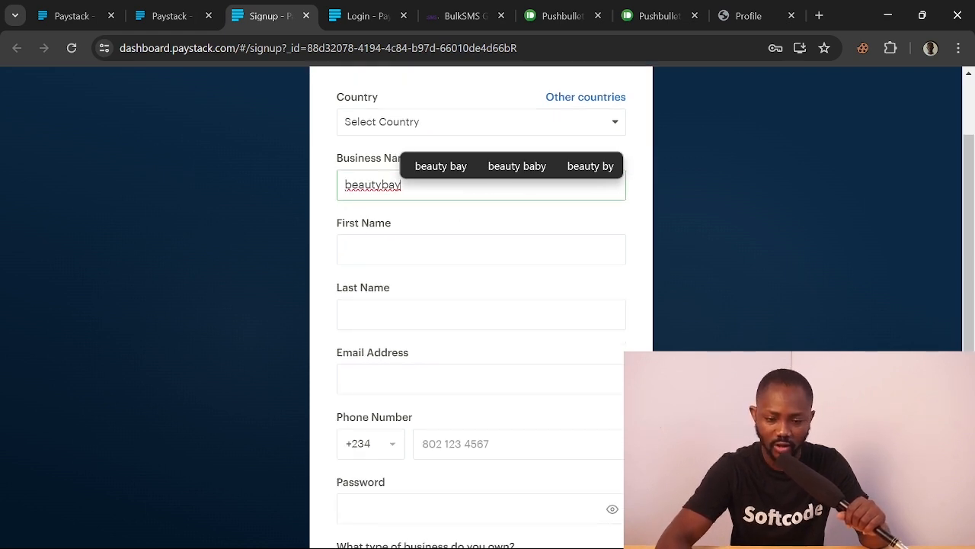
{"action": "key", "text": "Return"}
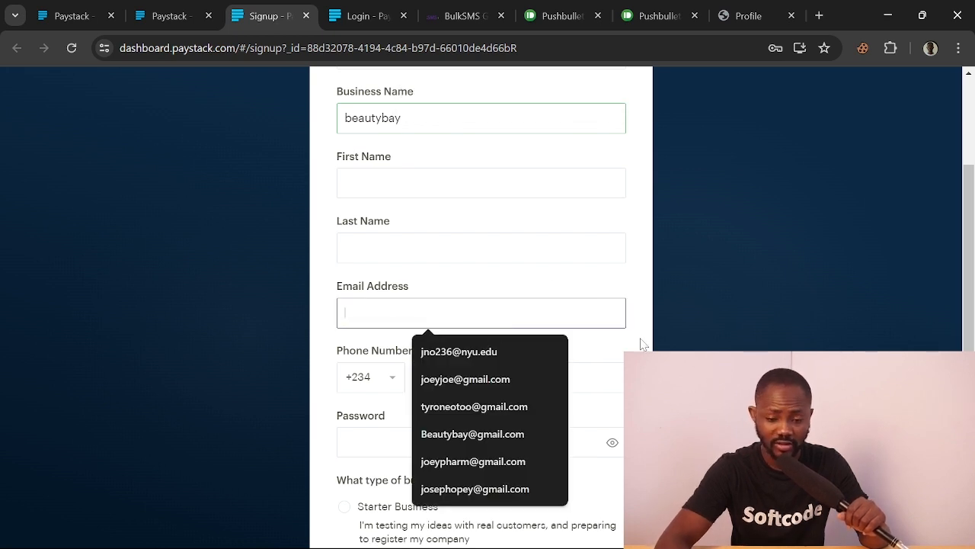
{"action": "key", "text": "Tab"}
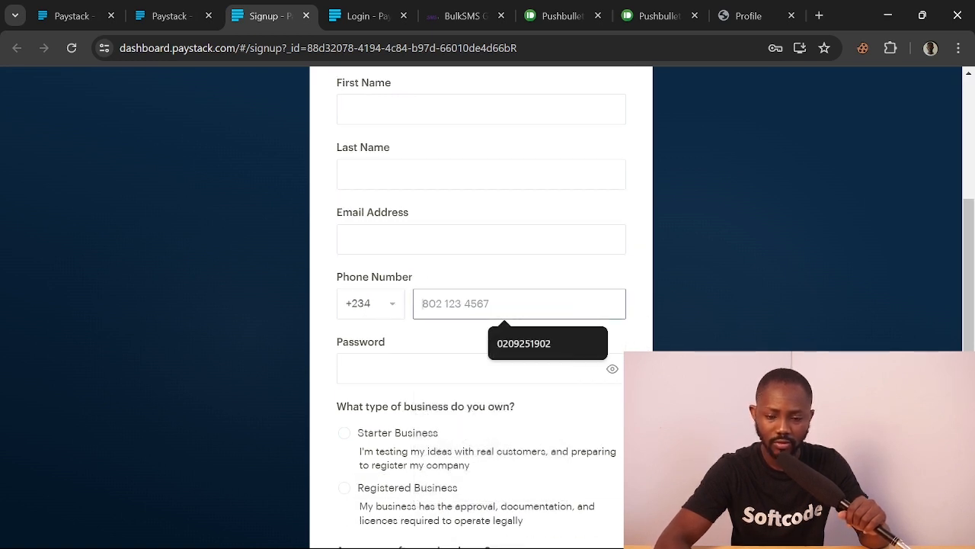
Set the phone country code to Ghana (+233) and choose Starter Business
{"action": "left_click", "coordinate": [392, 310]}
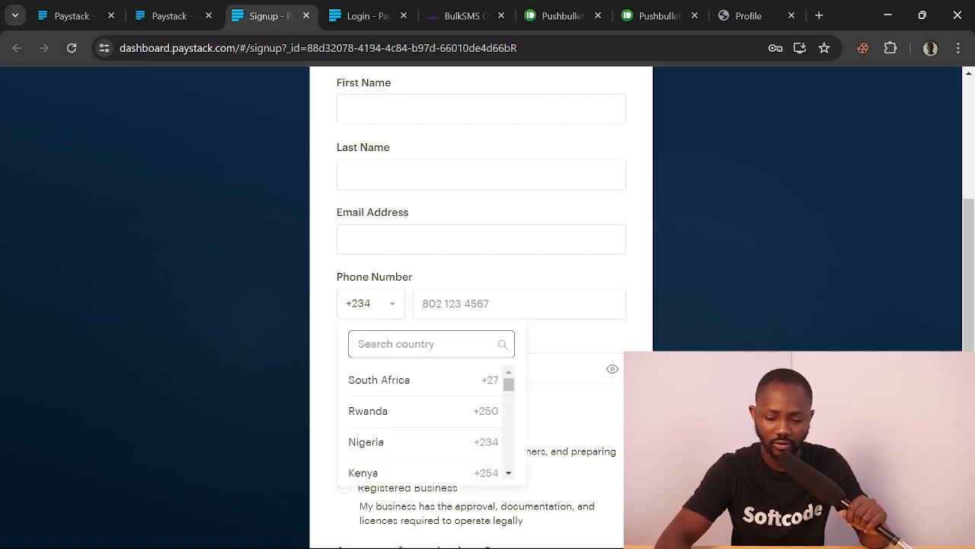
{"action": "type", "text": "gh"}
{"action": "left_click", "coordinate": [393, 381]}
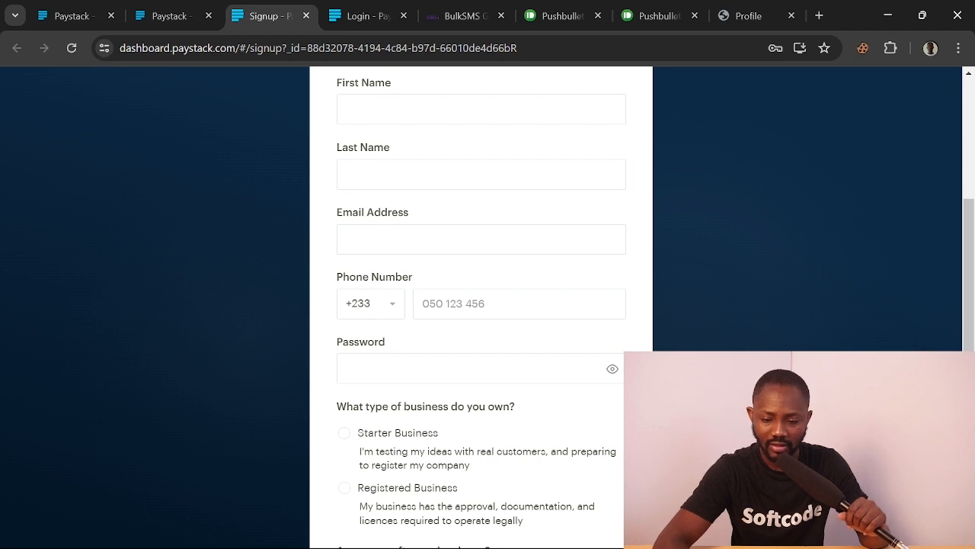
{"action": "scroll", "coordinate": [431, 370], "scroll_direction": "down", "scroll_amount": 2}
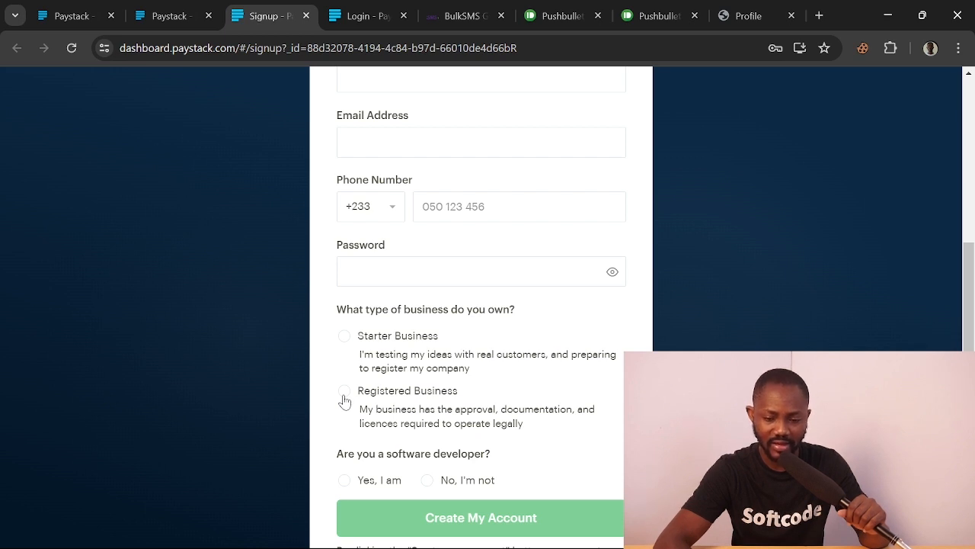
{"action": "left_click", "coordinate": [345, 337]}
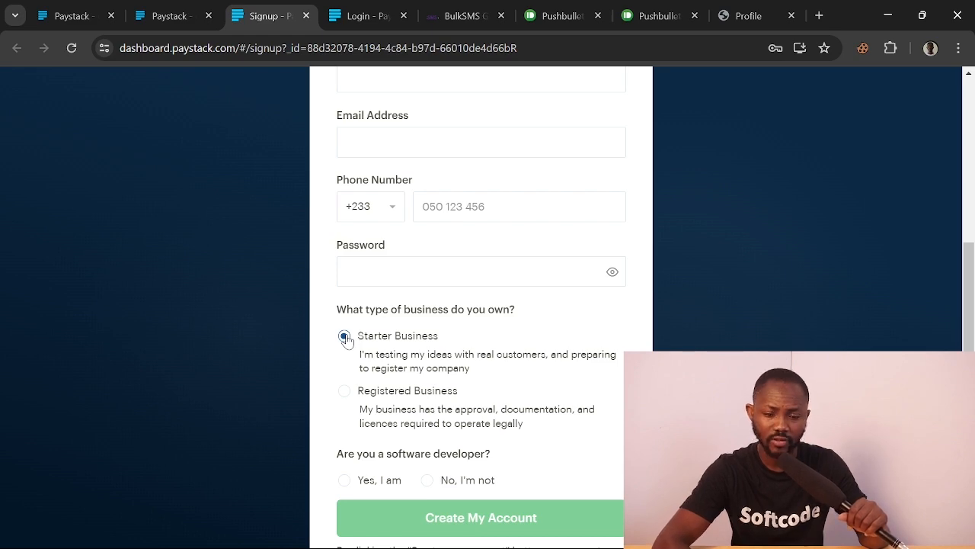
{"action": "scroll", "coordinate": [347, 339], "scroll_direction": "down", "scroll_amount": 3}
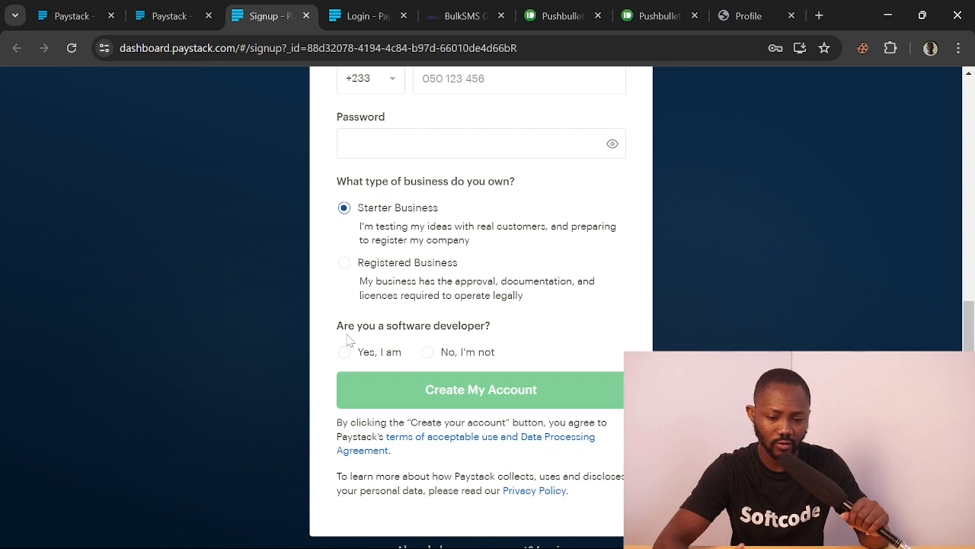
{"action": "scroll", "coordinate": [347, 339], "scroll_direction": "down", "scroll_amount": 1}
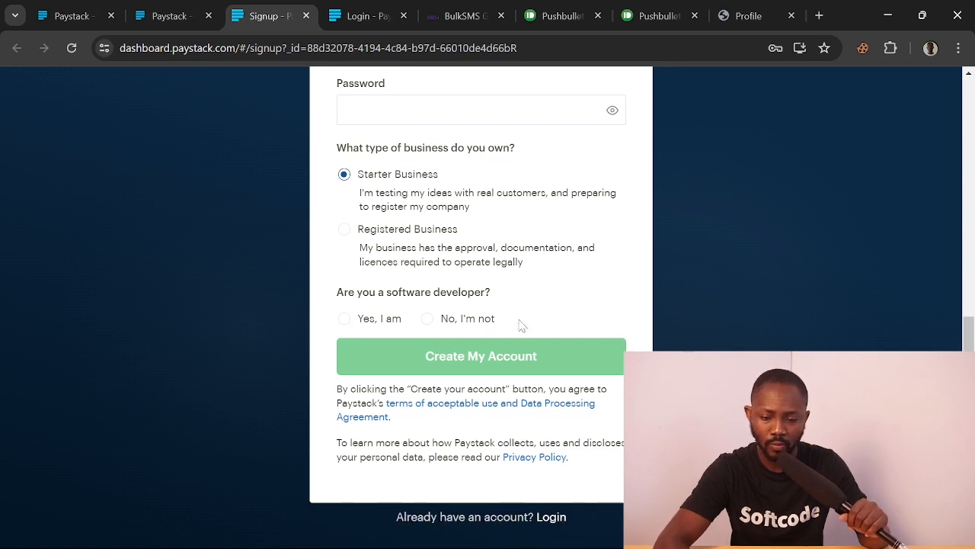
Try Create My Account, then close the duplicate Paystack homepage tab
{"action": "left_click", "coordinate": [469, 357]}
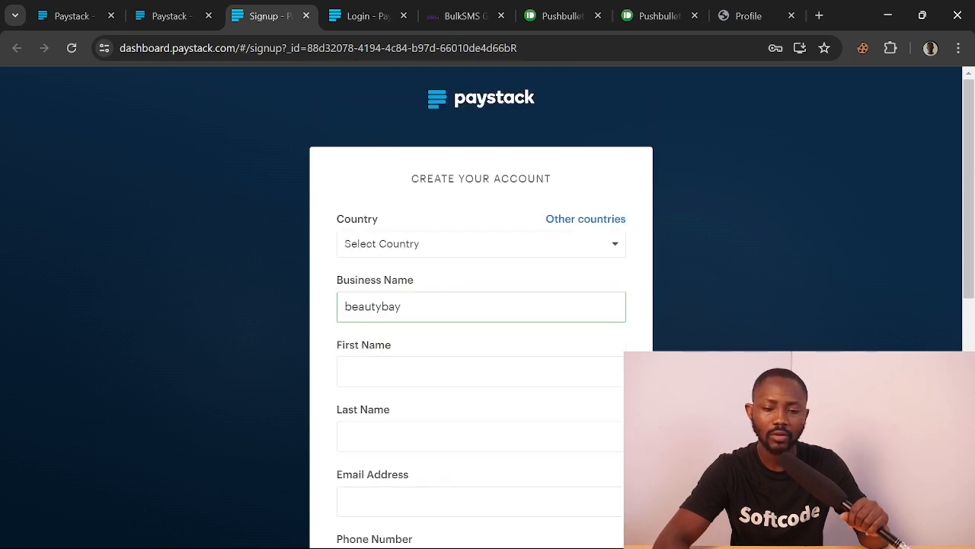
{"action": "left_click", "coordinate": [68, 20]}
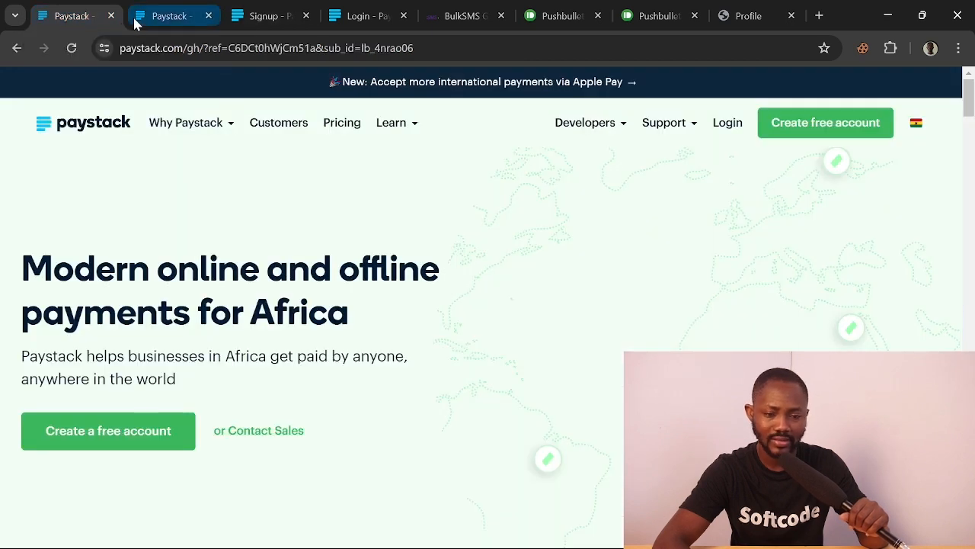
{"action": "left_click", "coordinate": [160, 21]}
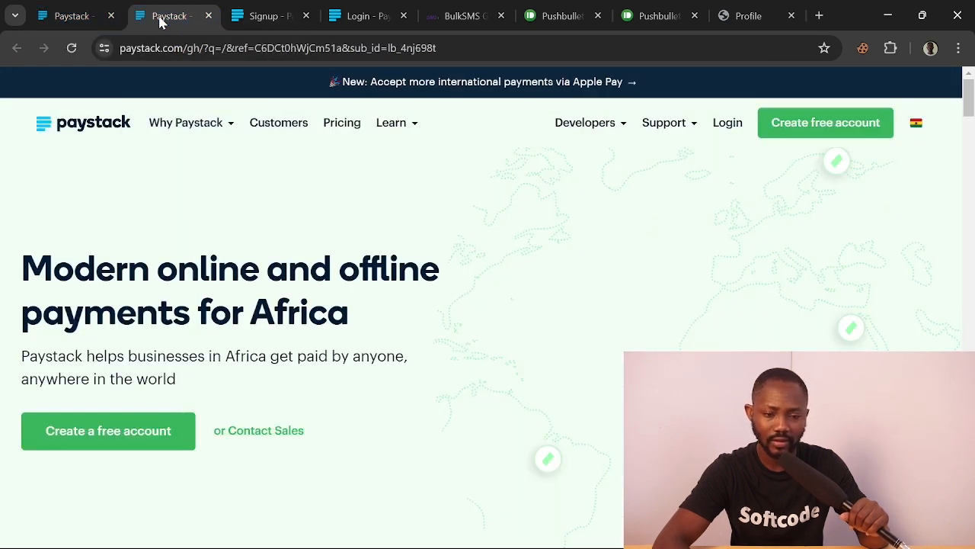
{"action": "left_click", "coordinate": [209, 16]}
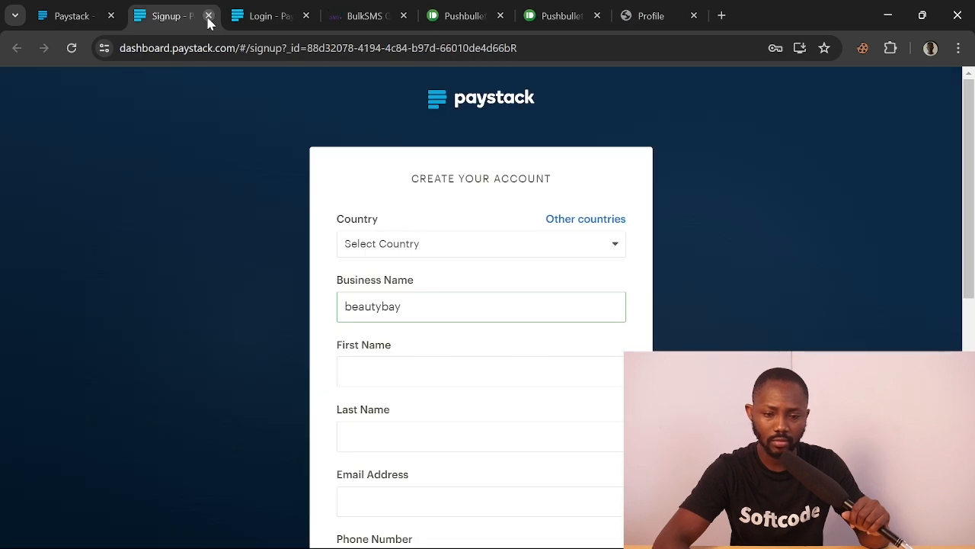
{"action": "left_click", "coordinate": [72, 14]}
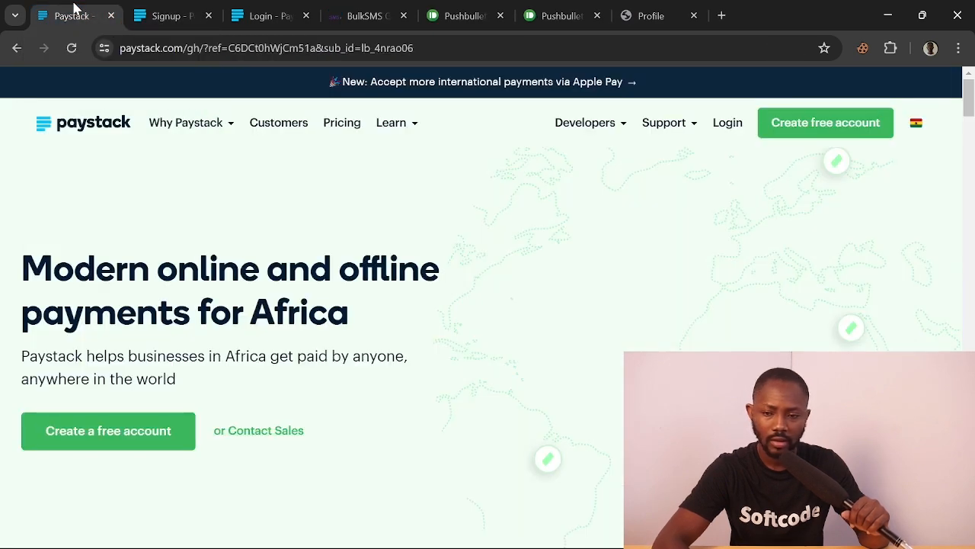
Sign in to the existing Paystack account with the saved credentials
{"action": "left_click", "coordinate": [727, 127]}
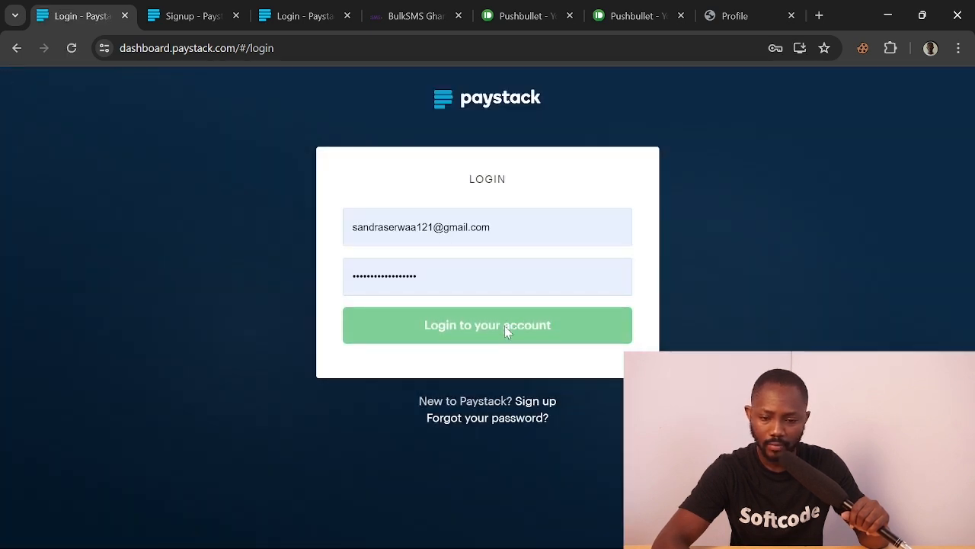
{"action": "left_click_drag", "start_coordinate": [503, 228], "coordinate": [341, 228]}
{"action": "left_click", "coordinate": [761, 221]}
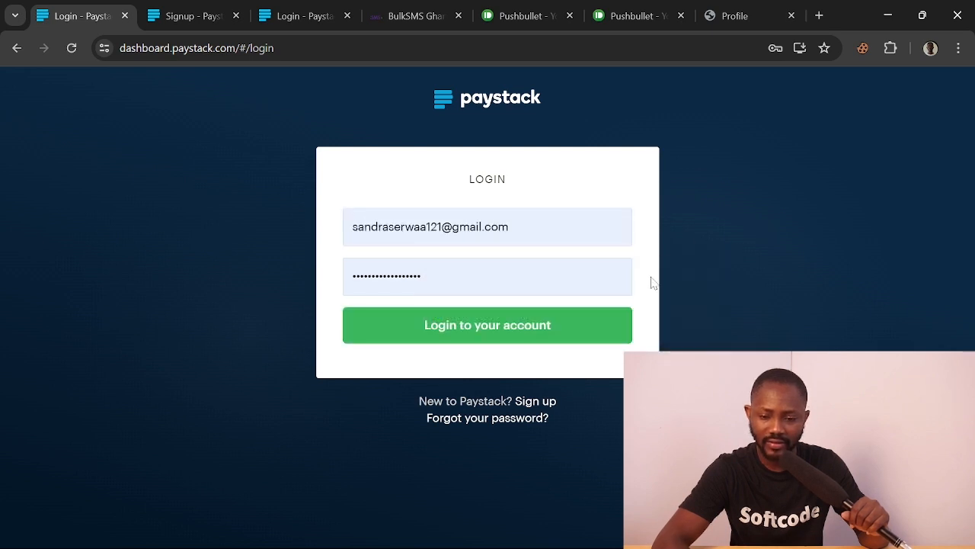
{"action": "left_click", "coordinate": [494, 325]}
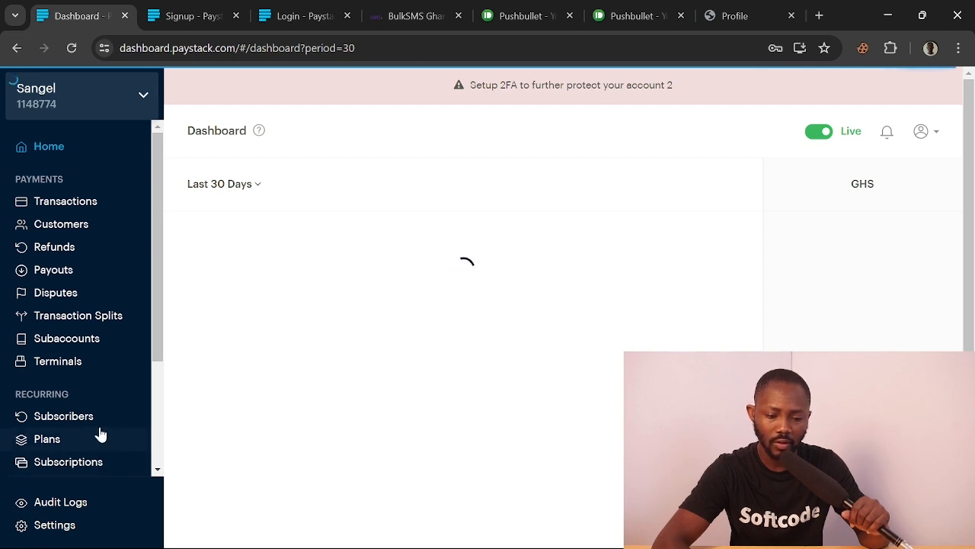
Switch the Paystack dashboard to the Sangel business via the sidebar business dropdown
{"action": "scroll", "coordinate": [104, 396], "scroll_direction": "down", "scroll_amount": 2}
{"action": "scroll", "coordinate": [106, 397], "scroll_direction": "down", "scroll_amount": 2}
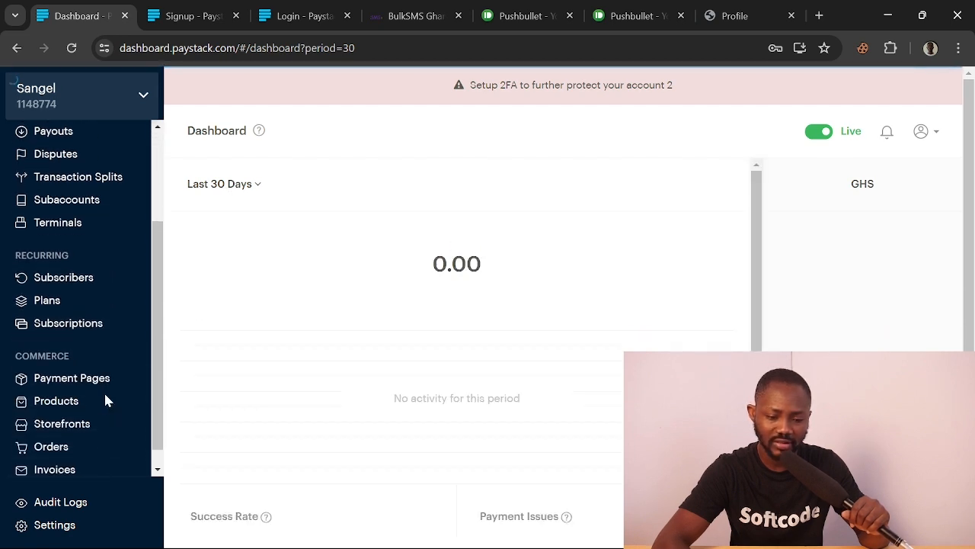
{"action": "scroll", "coordinate": [104, 399], "scroll_direction": "up", "scroll_amount": 4}
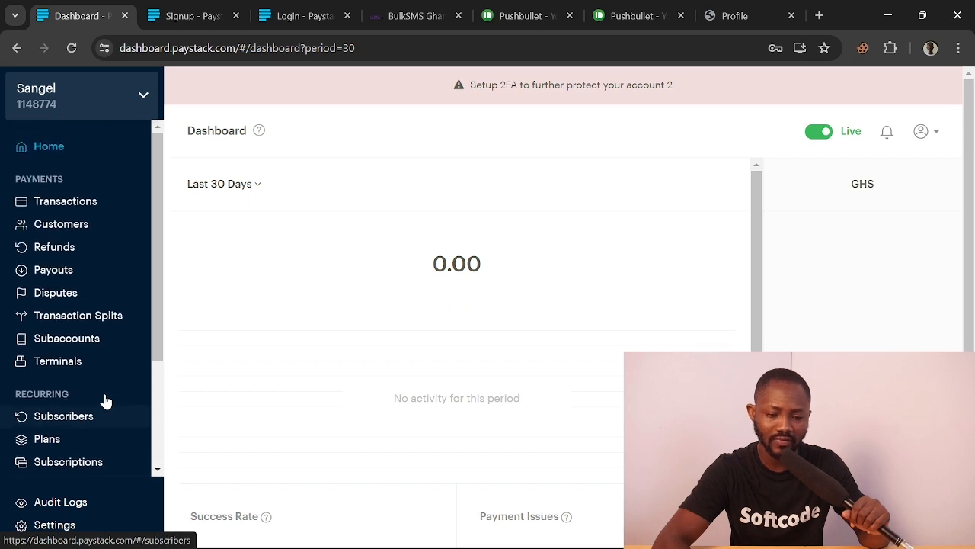
{"action": "left_click", "coordinate": [139, 98]}
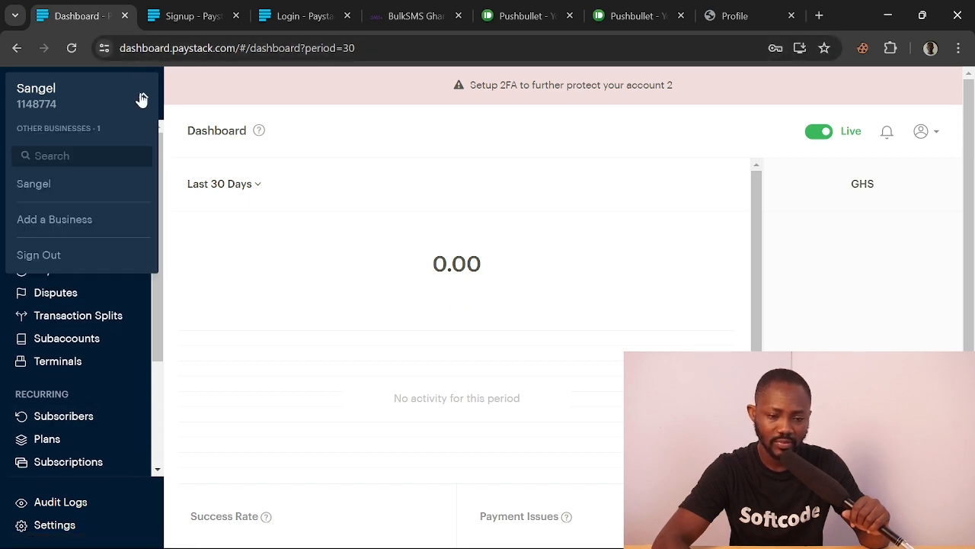
{"action": "left_click", "coordinate": [36, 189]}
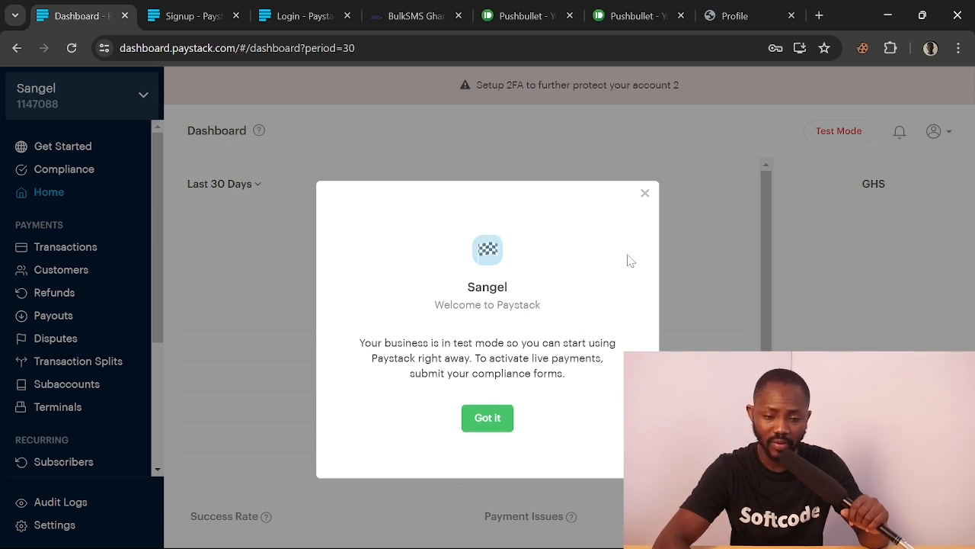
Close the Welcome to Paystack message and scroll through the Compliance profile details
{"action": "left_click", "coordinate": [645, 195]}
{"action": "scroll", "coordinate": [592, 290], "scroll_direction": "down", "scroll_amount": 2}
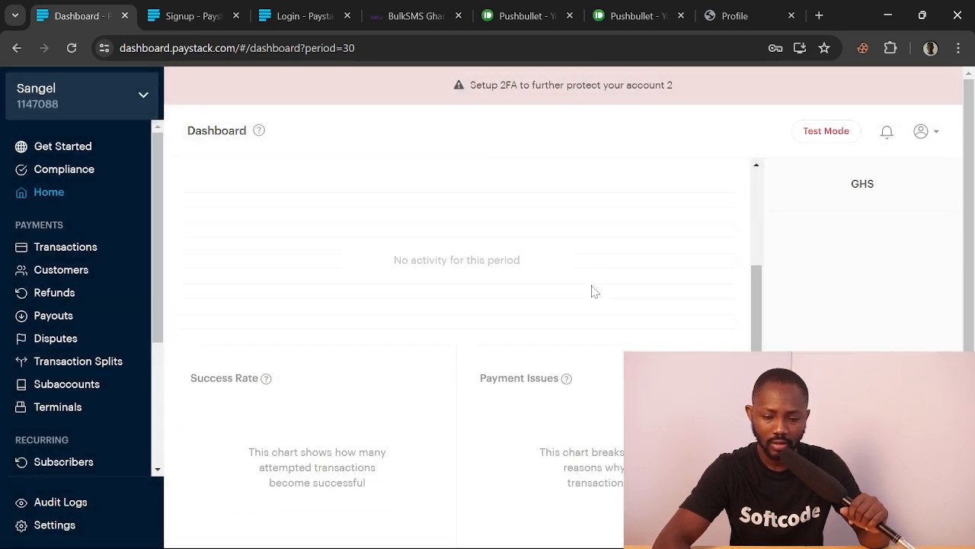
{"action": "scroll", "coordinate": [593, 290], "scroll_direction": "down", "scroll_amount": 1}
{"action": "scroll", "coordinate": [593, 290], "scroll_direction": "up", "scroll_amount": 1}
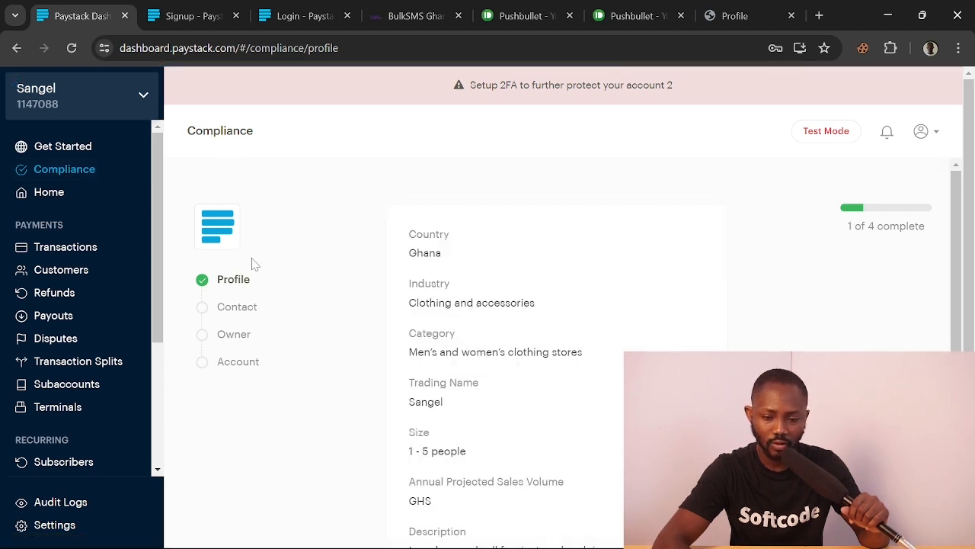
{"action": "scroll", "coordinate": [461, 417], "scroll_direction": "down", "scroll_amount": 3}
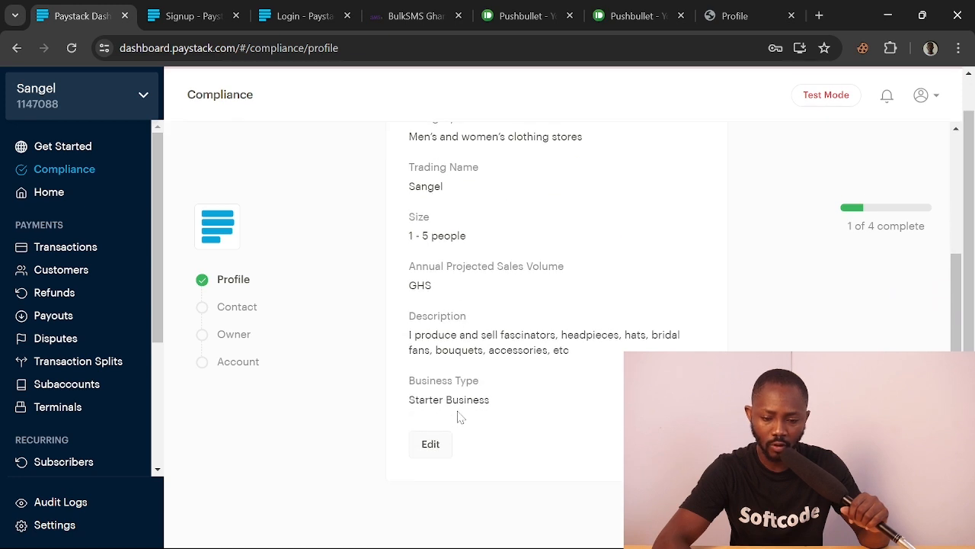
{"action": "scroll", "coordinate": [415, 320], "scroll_direction": "up", "scroll_amount": 3}
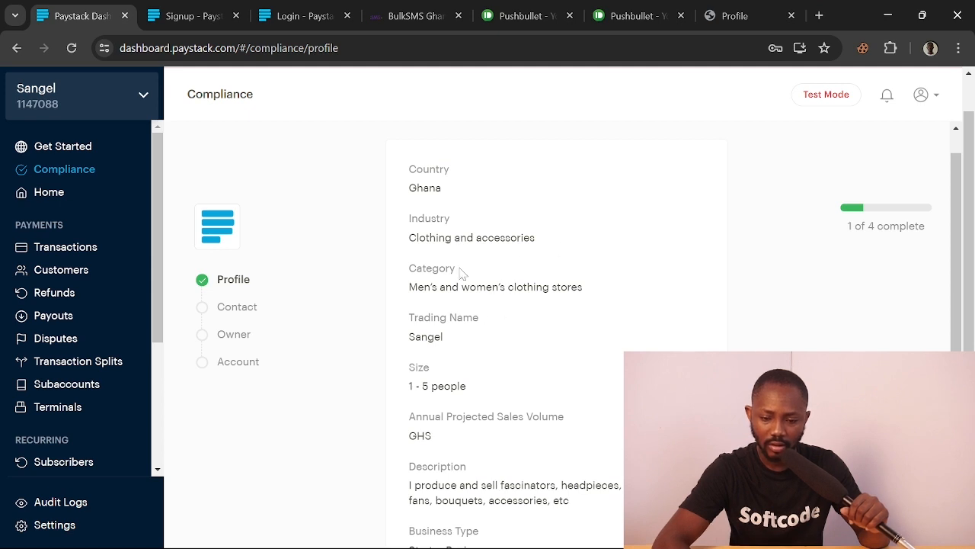
{"action": "scroll", "coordinate": [438, 251], "scroll_direction": "up", "scroll_amount": 1}
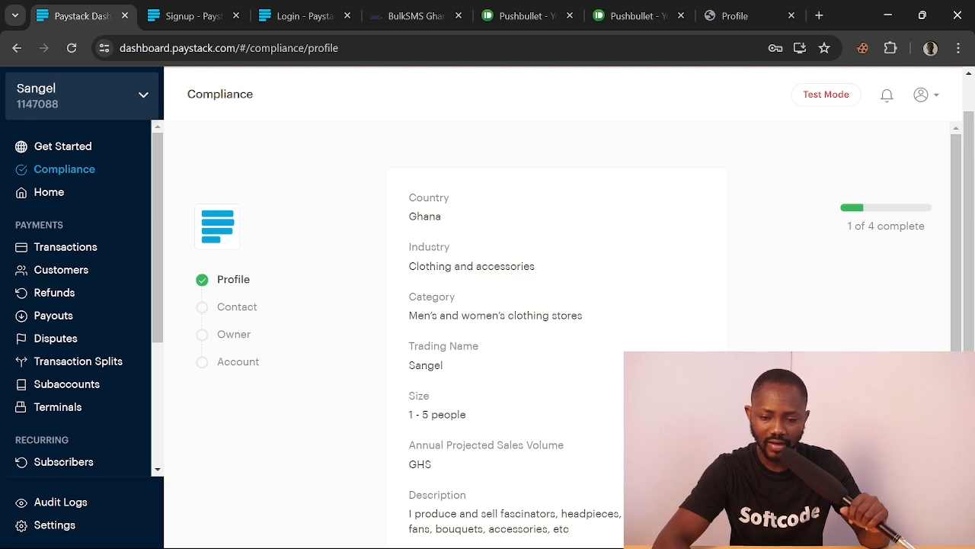
{"action": "scroll", "coordinate": [458, 303], "scroll_direction": "down", "scroll_amount": 1}
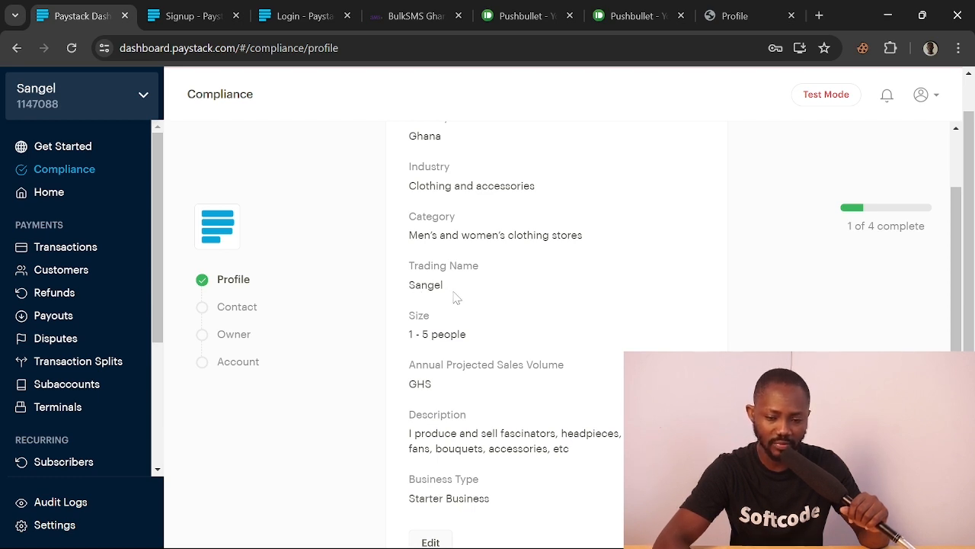
{"action": "scroll", "coordinate": [442, 298], "scroll_direction": "down", "scroll_amount": 1}
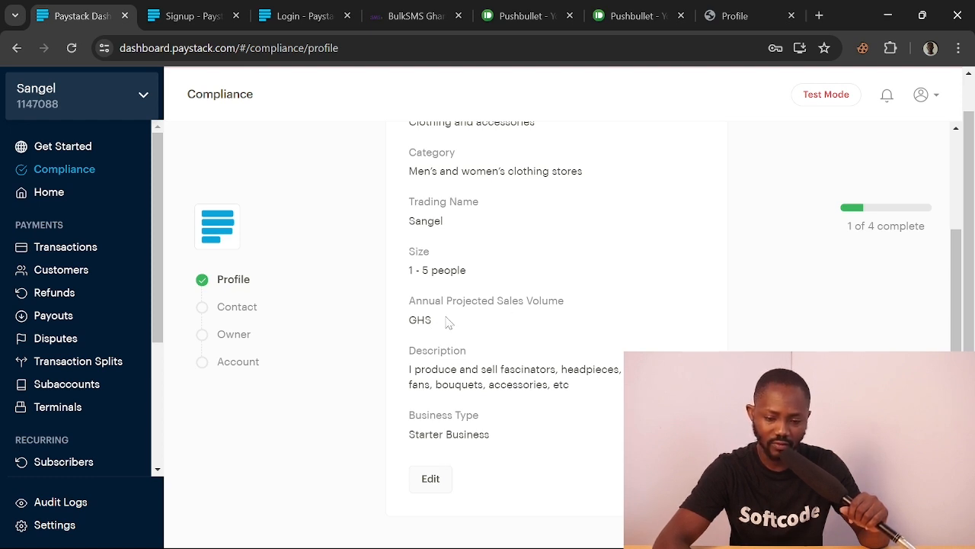
Highlight the business description and Business Type entries, then clear the highlight
{"action": "left_click_drag", "start_coordinate": [406, 379], "coordinate": [584, 410]}
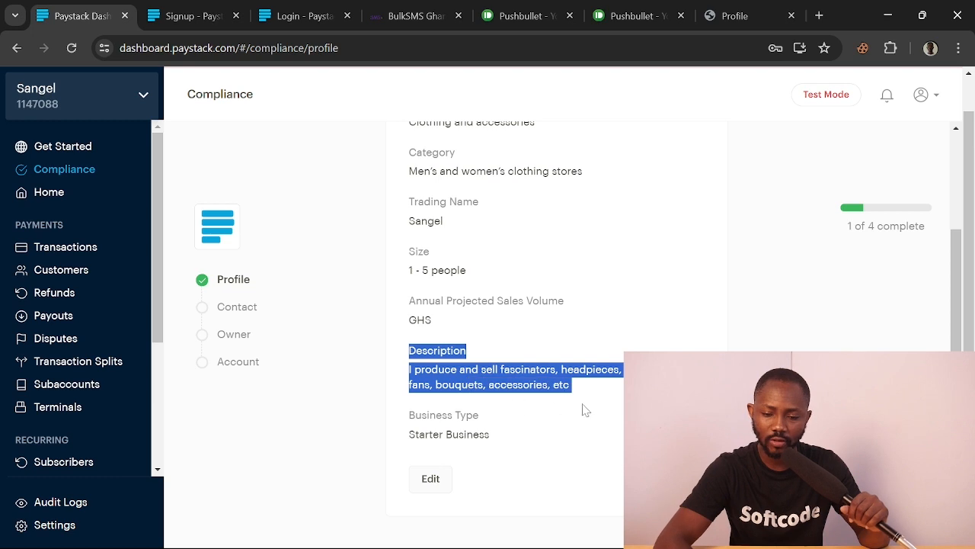
{"action": "scroll", "coordinate": [441, 412], "scroll_direction": "down", "scroll_amount": 1}
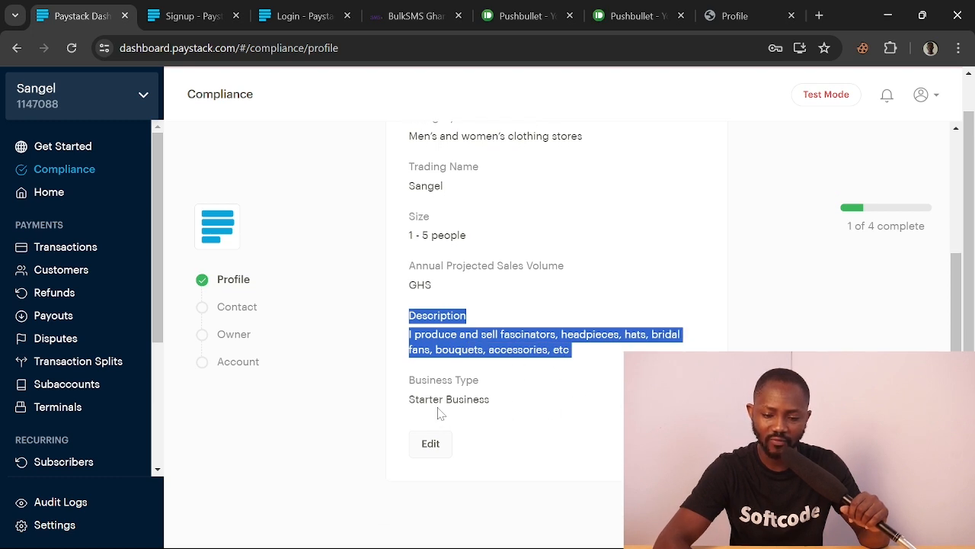
{"action": "left_click_drag", "start_coordinate": [408, 402], "coordinate": [503, 402]}
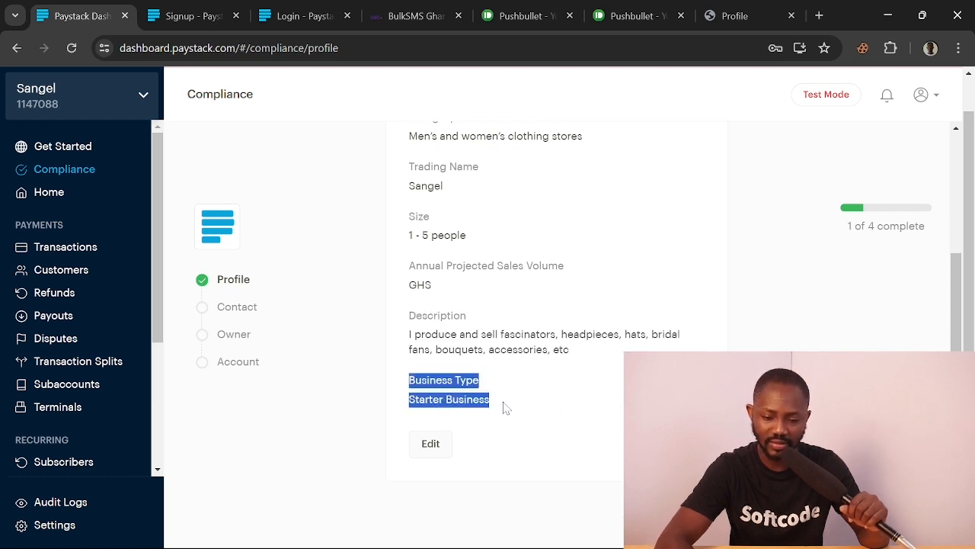
{"action": "left_click", "coordinate": [551, 404]}
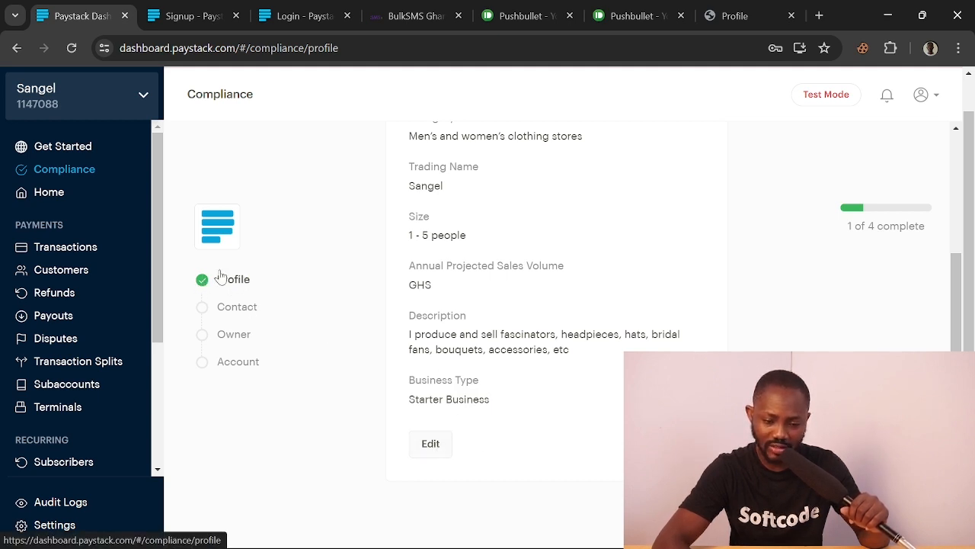
Review the Contact step's general email, disputes email and business website fields
{"action": "left_click", "coordinate": [239, 315]}
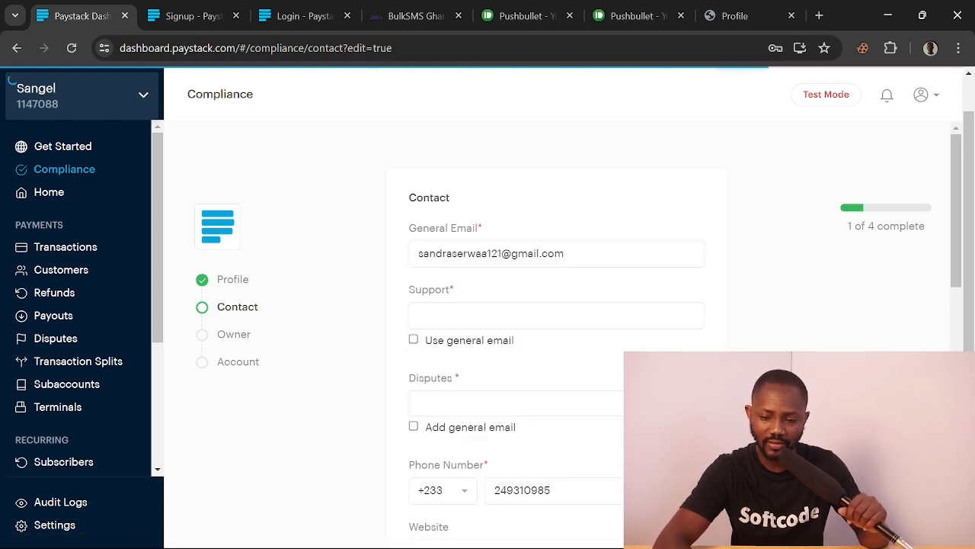
{"action": "left_click_drag", "start_coordinate": [577, 253], "coordinate": [416, 254]}
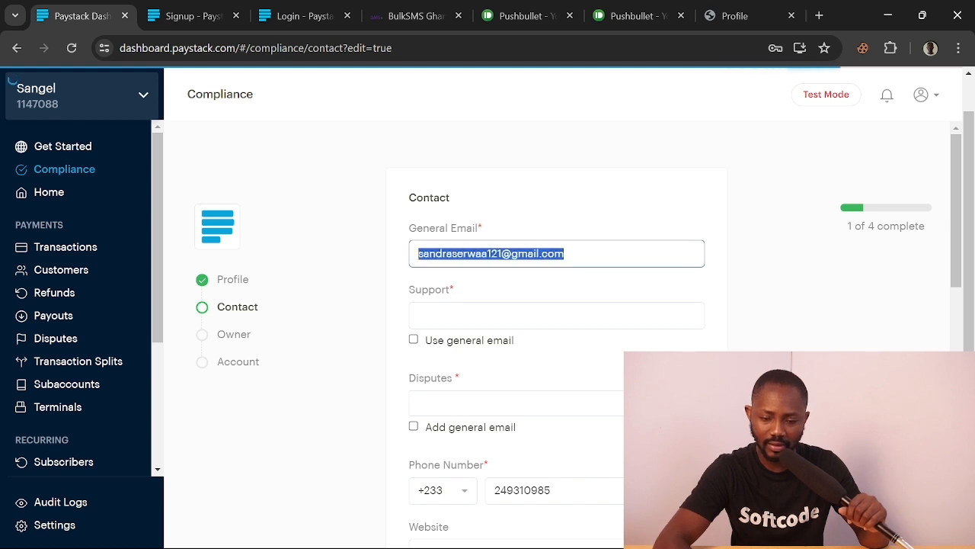
{"action": "scroll", "coordinate": [488, 288], "scroll_direction": "down", "scroll_amount": 1}
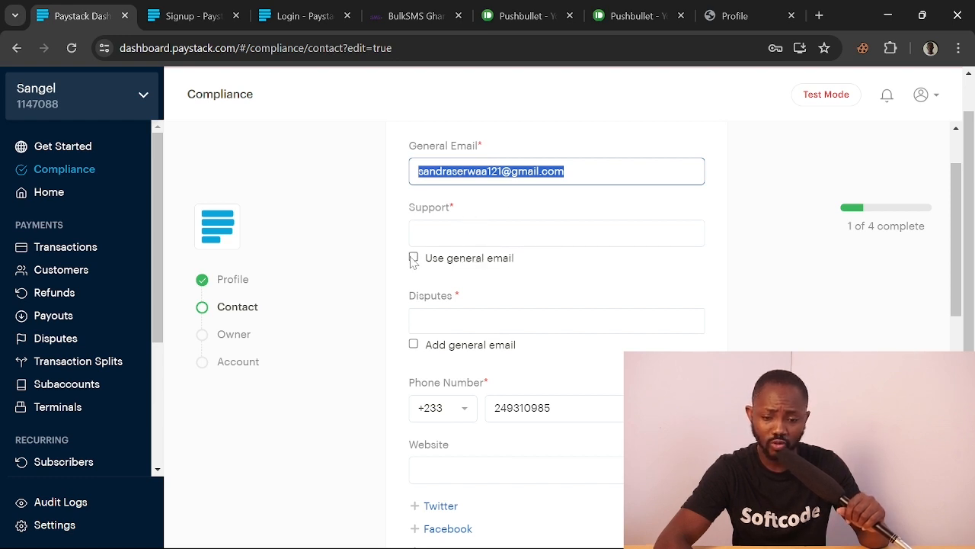
{"action": "scroll", "coordinate": [413, 262], "scroll_direction": "down", "scroll_amount": 1}
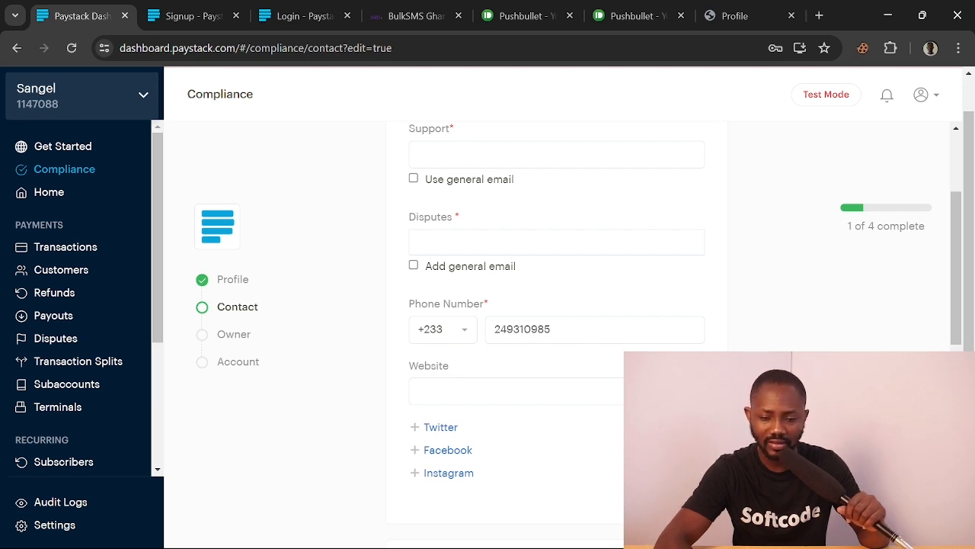
{"action": "left_click", "coordinate": [426, 242]}
{"action": "scroll", "coordinate": [423, 373], "scroll_direction": "up", "scroll_amount": 1}
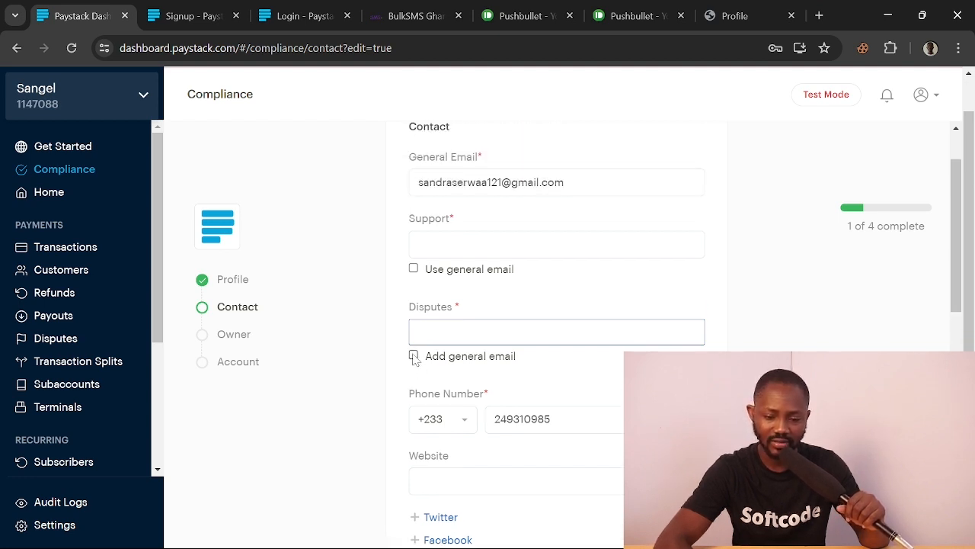
{"action": "scroll", "coordinate": [414, 358], "scroll_direction": "down", "scroll_amount": 2}
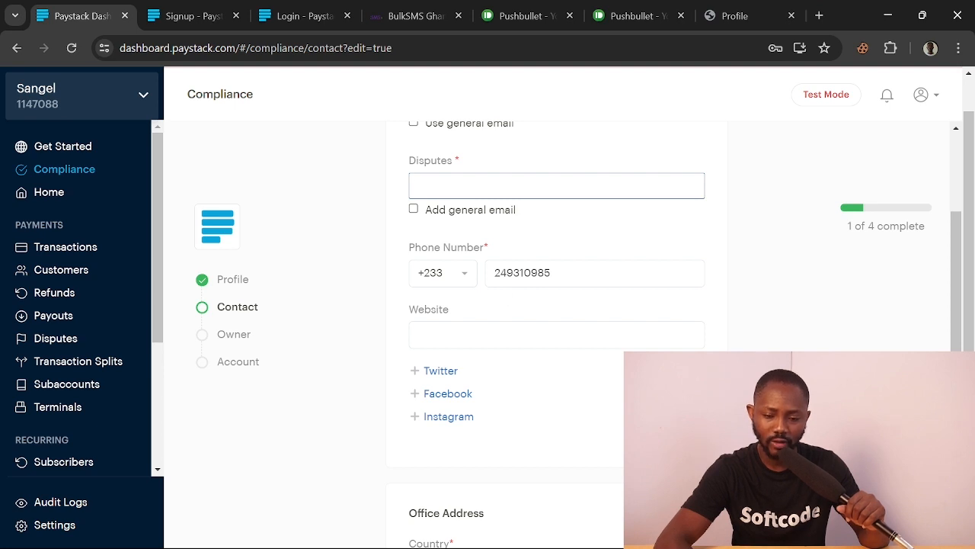
{"action": "left_click", "coordinate": [421, 335]}
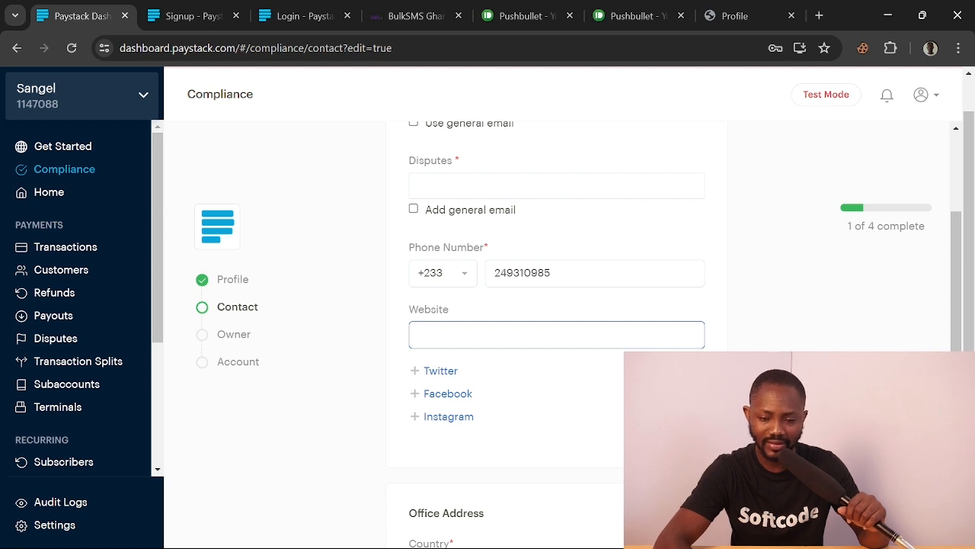
Check the Ghana State or Region list unselected and proceed to the Owner step
{"action": "scroll", "coordinate": [461, 340], "scroll_direction": "down", "scroll_amount": 5}
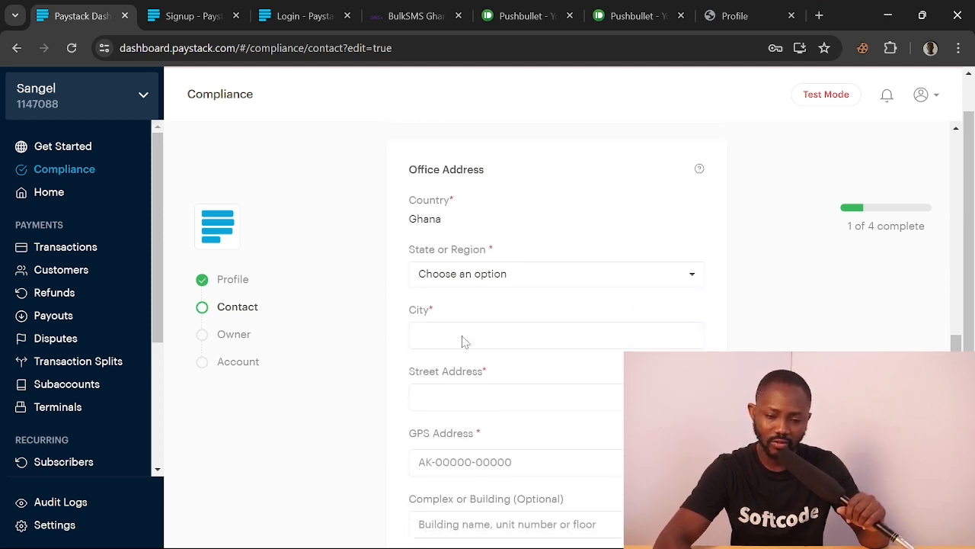
{"action": "left_click", "coordinate": [538, 278]}
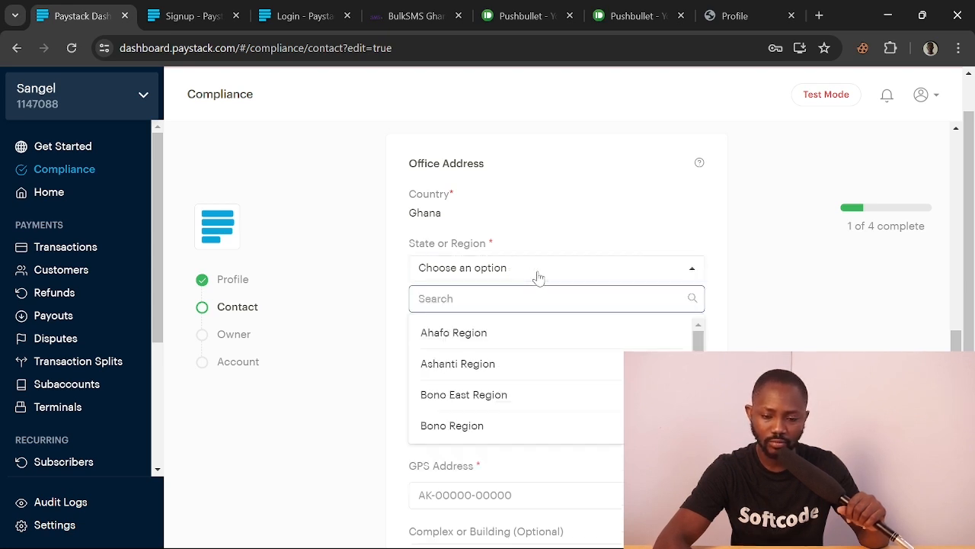
{"action": "left_click", "coordinate": [612, 227]}
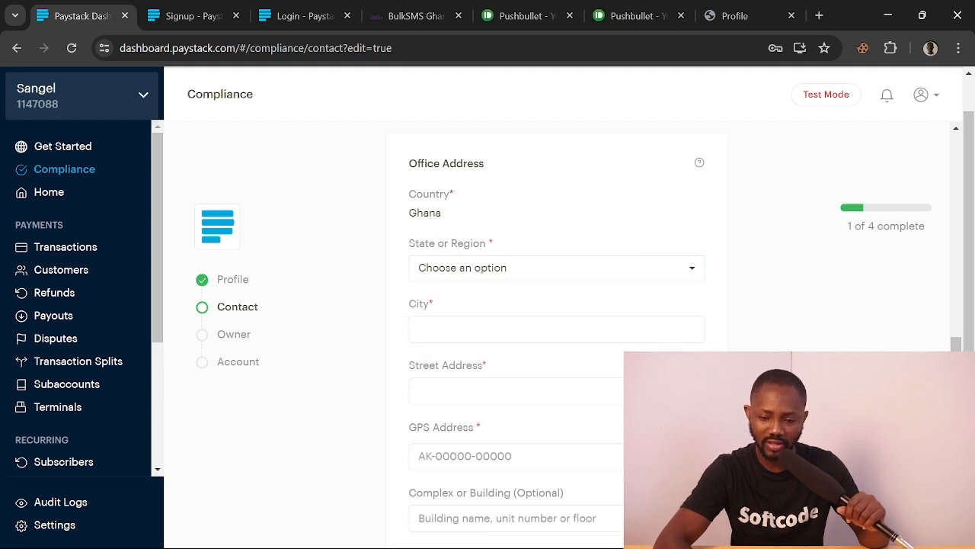
{"action": "scroll", "coordinate": [545, 332], "scroll_direction": "down", "scroll_amount": 1}
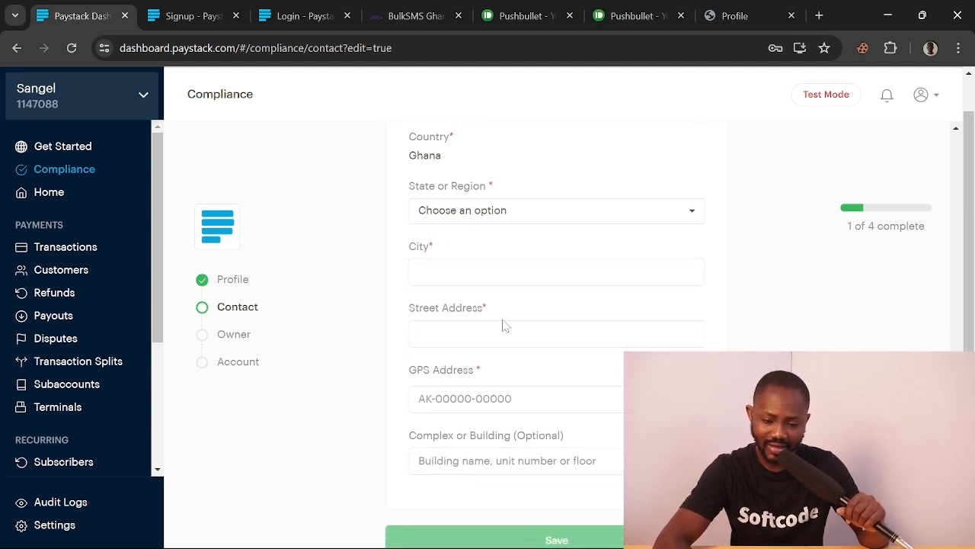
{"action": "scroll", "coordinate": [536, 385], "scroll_direction": "down", "scroll_amount": 1}
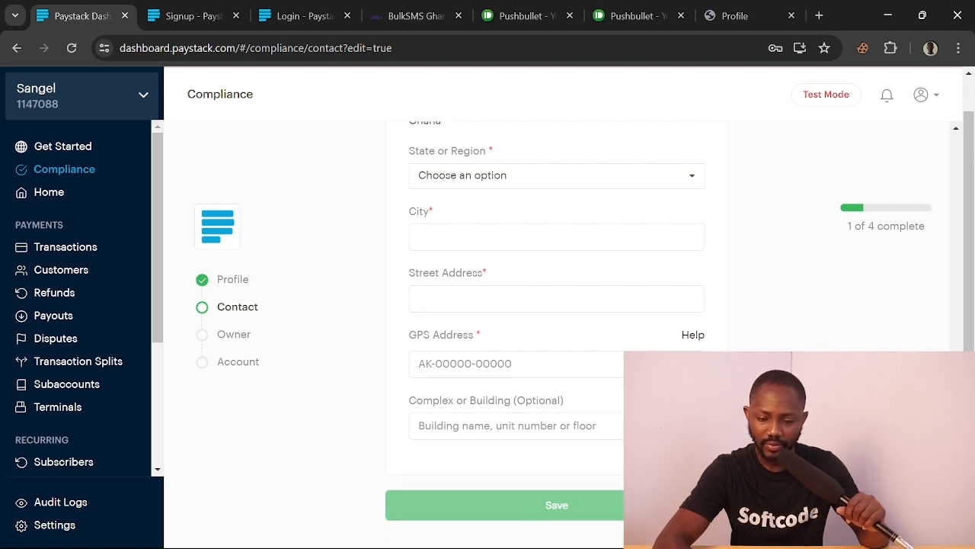
{"action": "scroll", "coordinate": [545, 320], "scroll_direction": "down", "scroll_amount": 1}
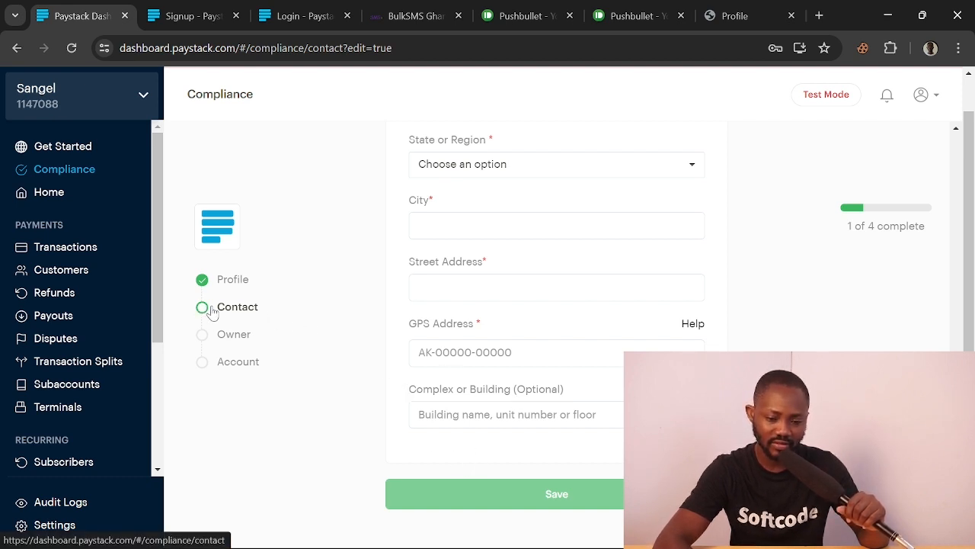
{"action": "left_click", "coordinate": [236, 337]}
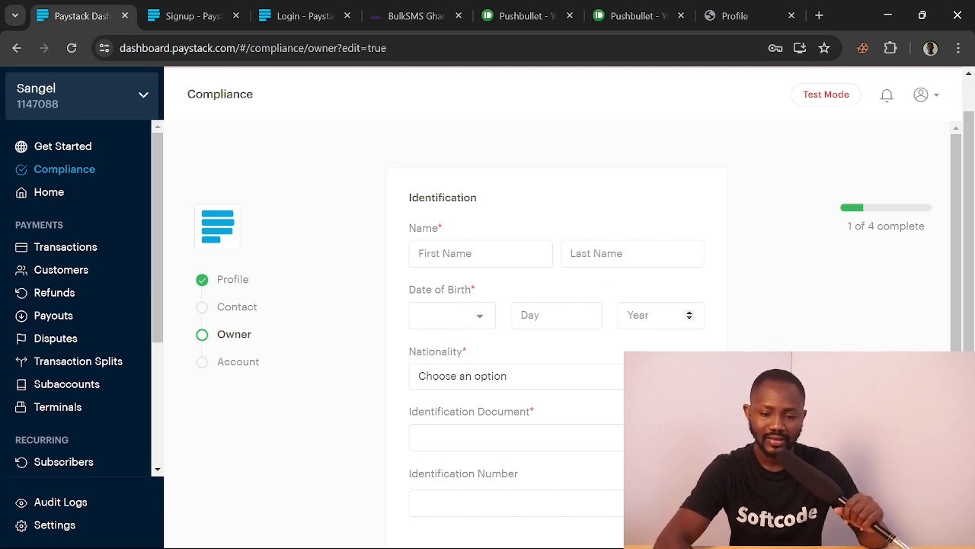
Search 'gh' in the Nationality list and set the owner's nationality to Ghana
{"action": "scroll", "coordinate": [618, 345], "scroll_direction": "down", "scroll_amount": 1}
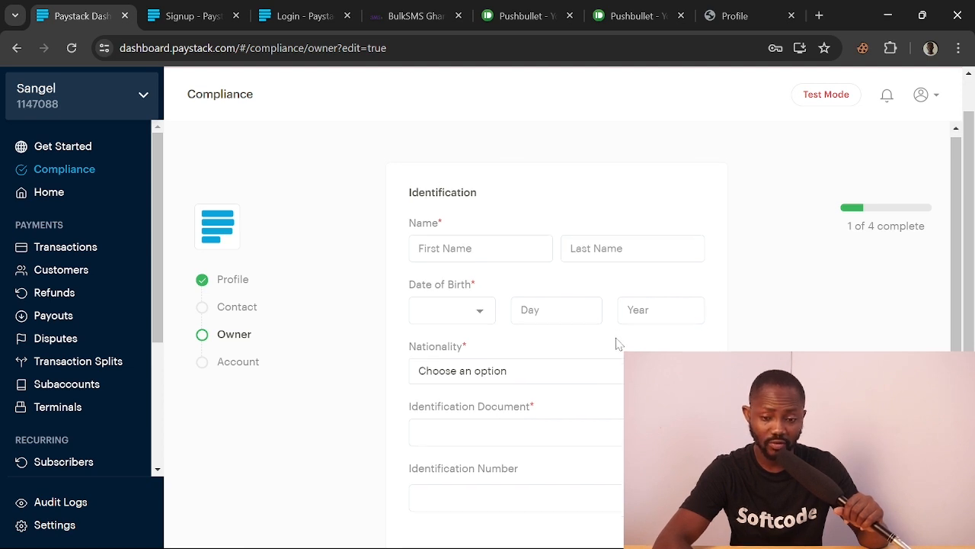
{"action": "scroll", "coordinate": [611, 352], "scroll_direction": "down", "scroll_amount": 2}
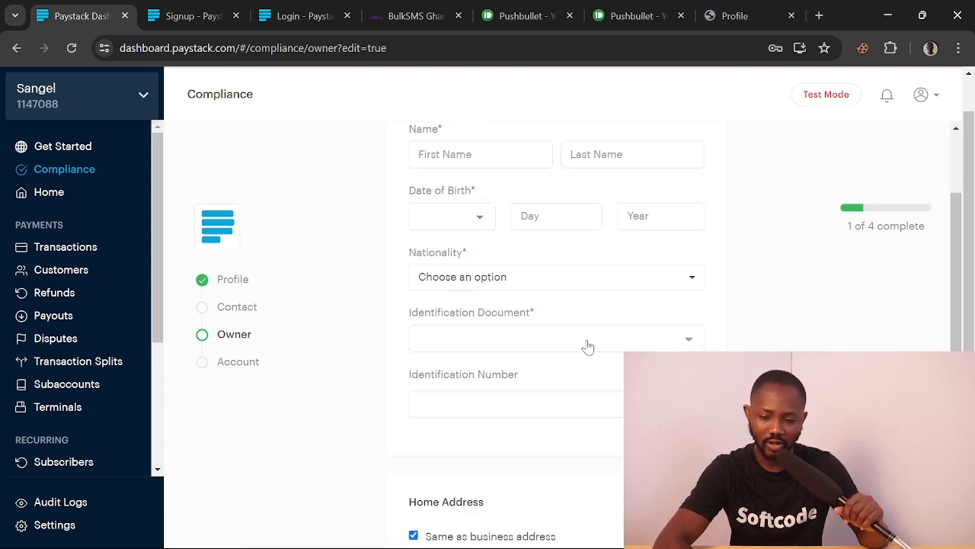
{"action": "left_click", "coordinate": [610, 339]}
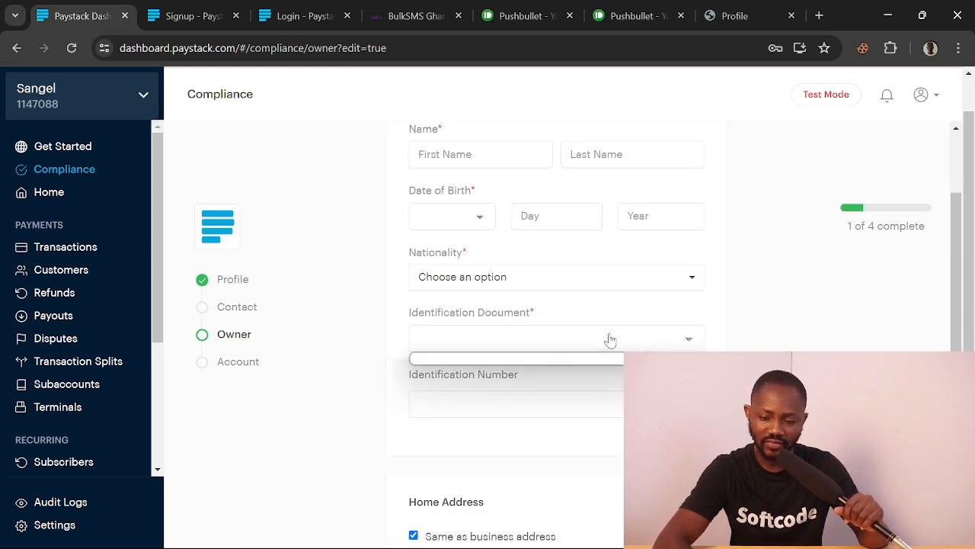
{"action": "left_click", "coordinate": [688, 341]}
{"action": "left_click", "coordinate": [602, 288]}
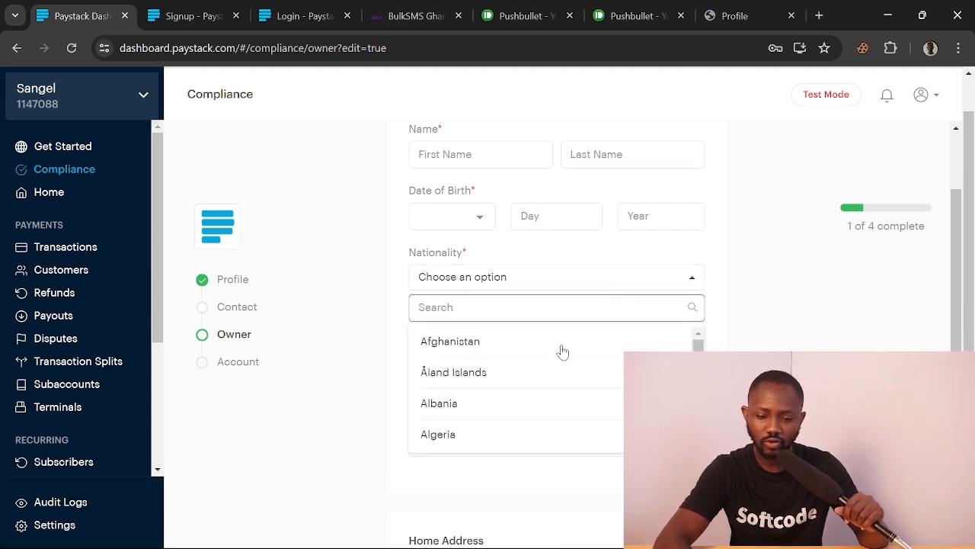
{"action": "type", "text": "gh"}
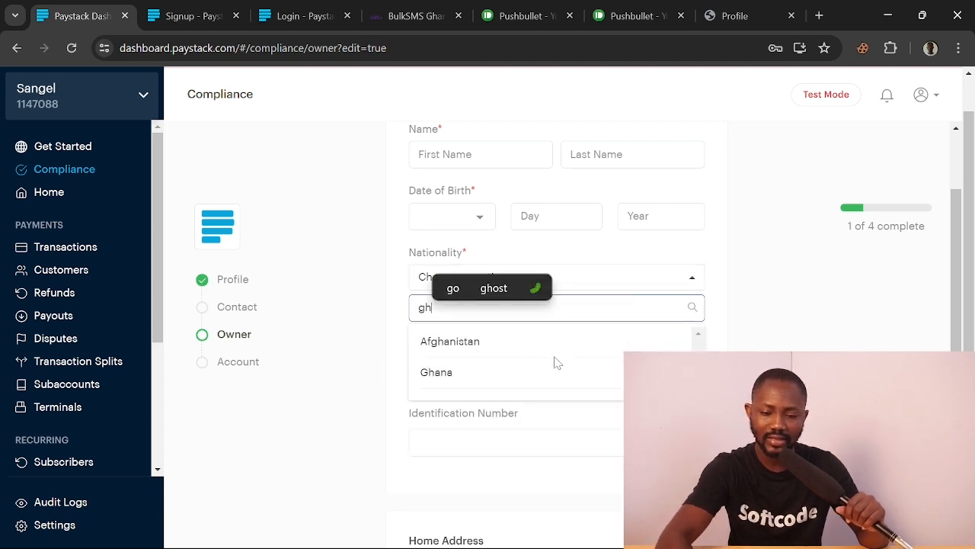
{"action": "left_click", "coordinate": [488, 374]}
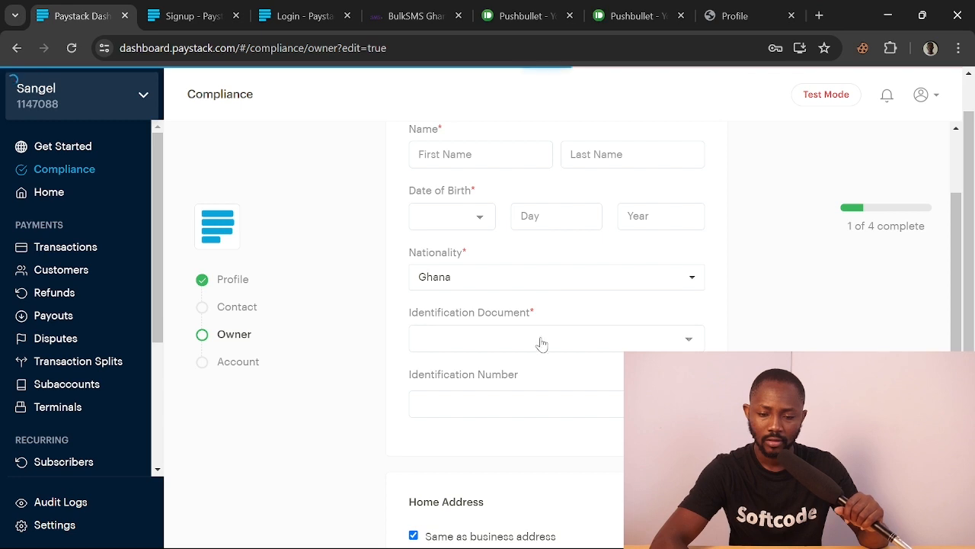
Choose Ghana Card (Preferred) as the identification document
{"action": "left_click", "coordinate": [619, 347]}
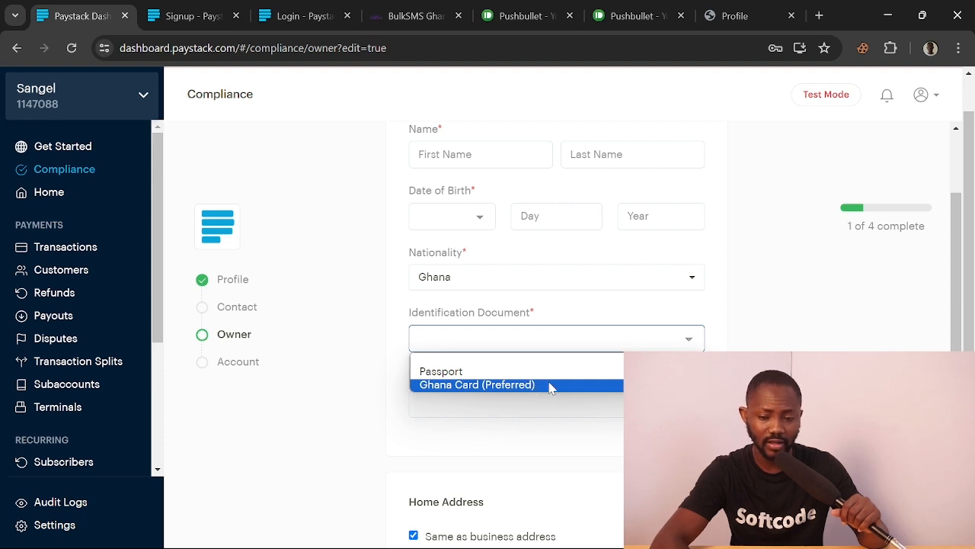
{"action": "left_click", "coordinate": [719, 335]}
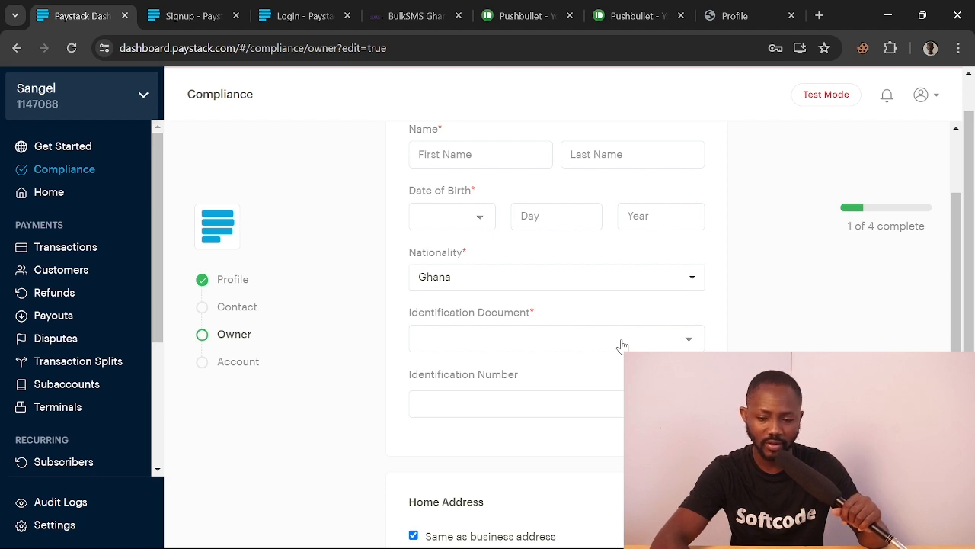
{"action": "scroll", "coordinate": [622, 345], "scroll_direction": "down", "scroll_amount": 1}
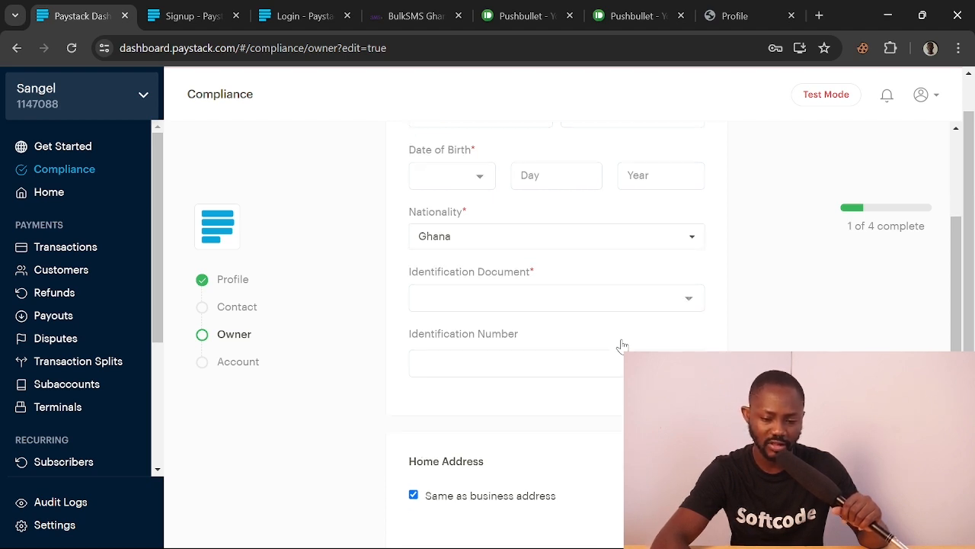
{"action": "left_click", "coordinate": [619, 363]}
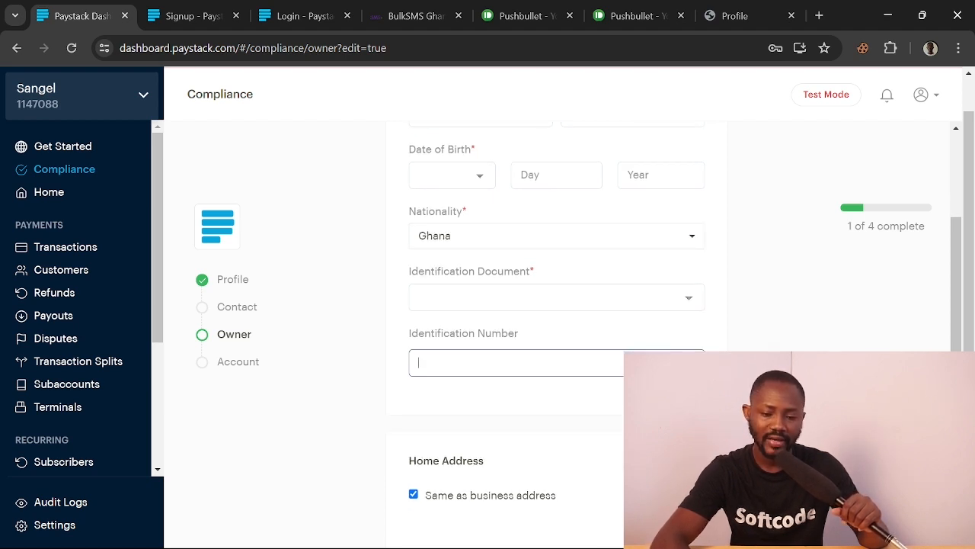
{"action": "left_click", "coordinate": [538, 304]}
{"action": "left_click", "coordinate": [528, 343]}
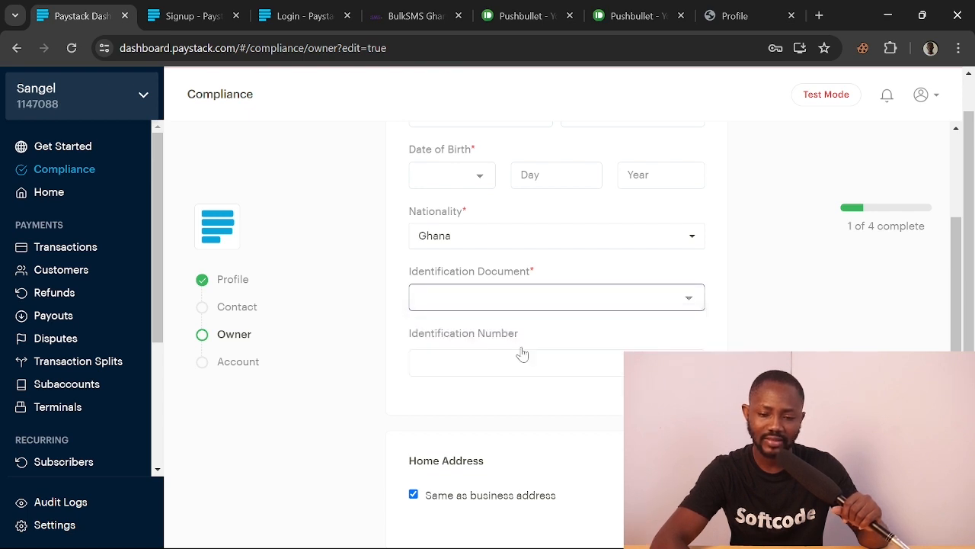
{"action": "left_click", "coordinate": [522, 358]}
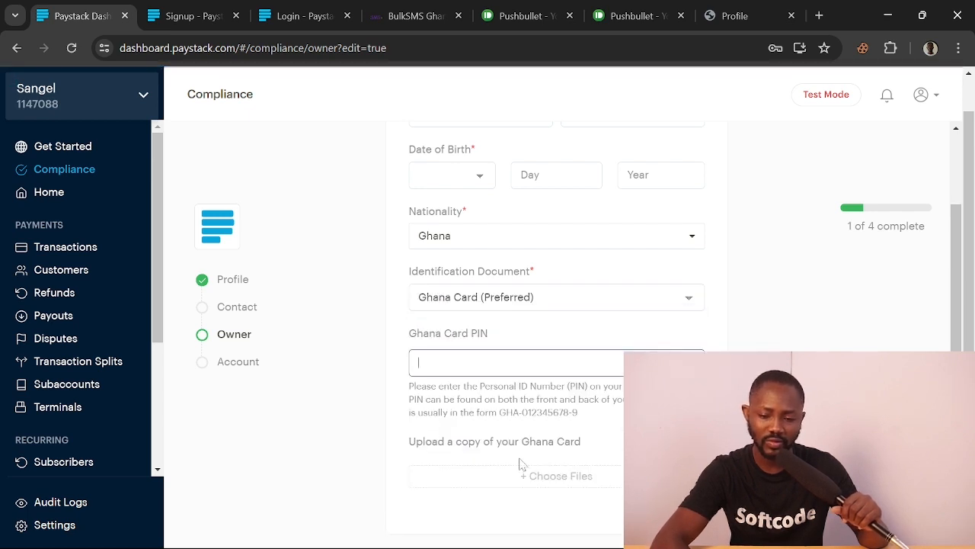
Check the Ghana Card PIN format, then cancel the card upload without choosing a file
{"action": "scroll", "coordinate": [565, 412], "scroll_direction": "down", "scroll_amount": 2}
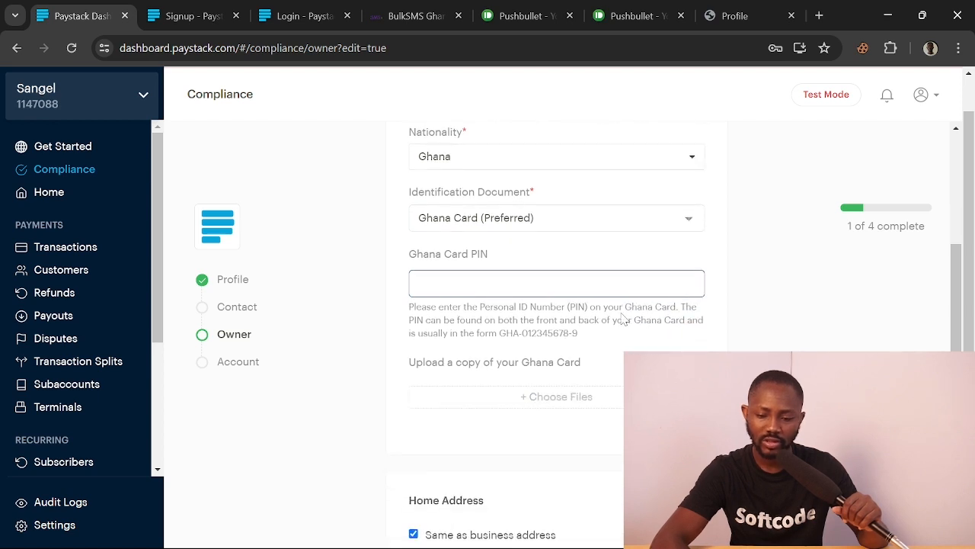
{"action": "left_click_drag", "start_coordinate": [499, 333], "coordinate": [586, 339]}
{"action": "left_click", "coordinate": [557, 284]}
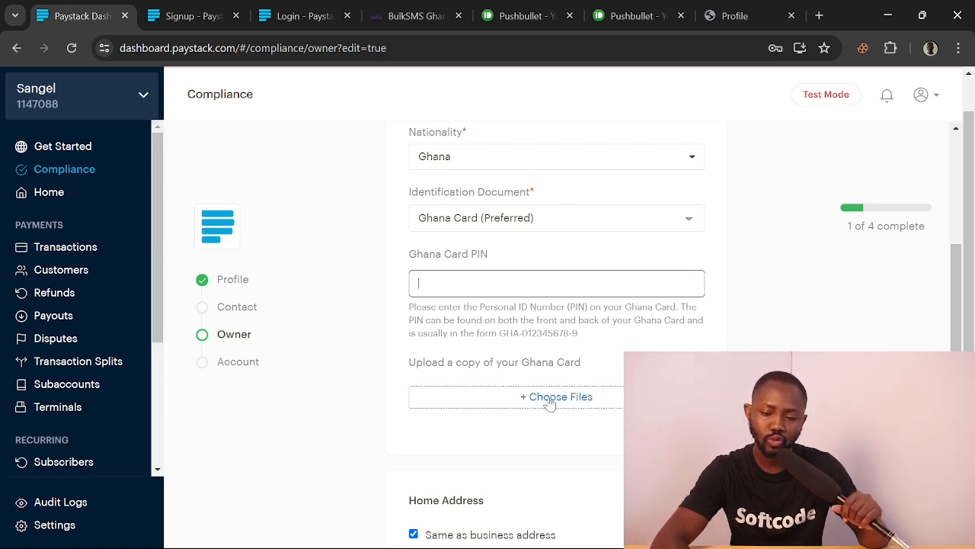
{"action": "scroll", "coordinate": [526, 422], "scroll_direction": "down", "scroll_amount": 1}
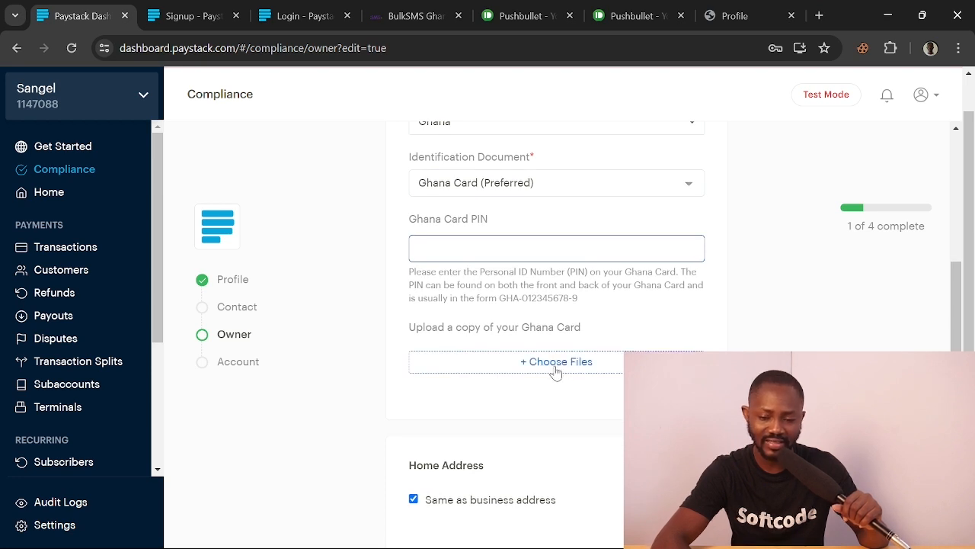
{"action": "left_click", "coordinate": [557, 370]}
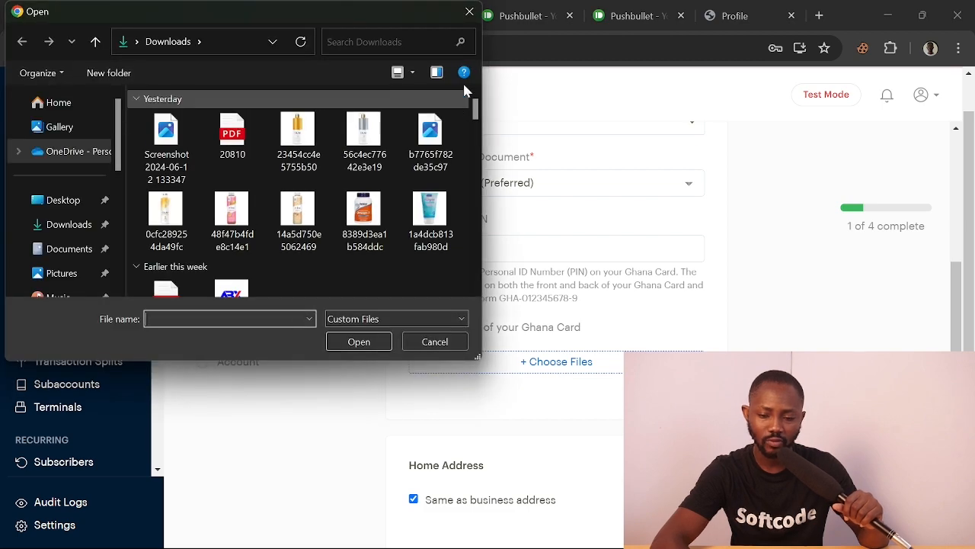
{"action": "left_click", "coordinate": [467, 14]}
{"action": "scroll", "coordinate": [493, 307], "scroll_direction": "down", "scroll_amount": 2}
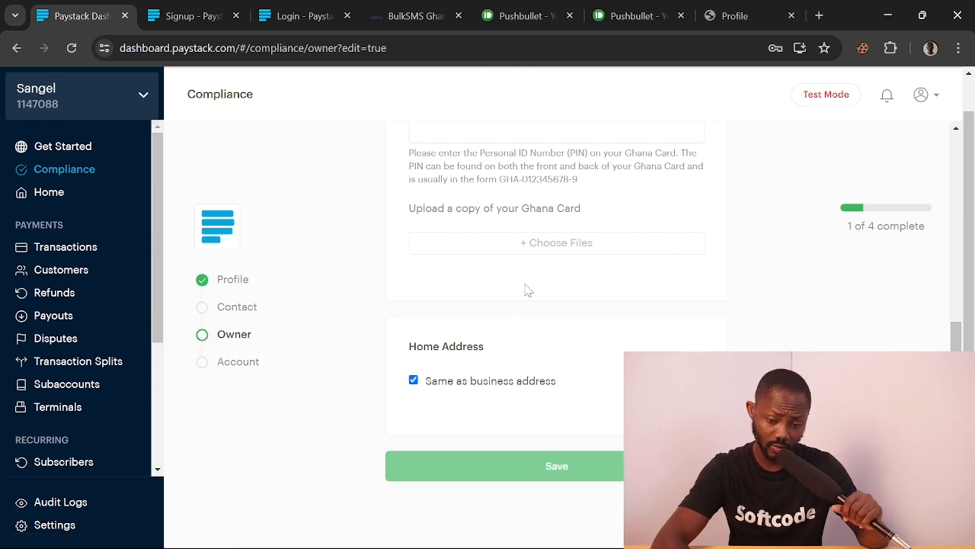
Go to the compliance Account step and set the account type to Bank Account
{"action": "left_click", "coordinate": [245, 372]}
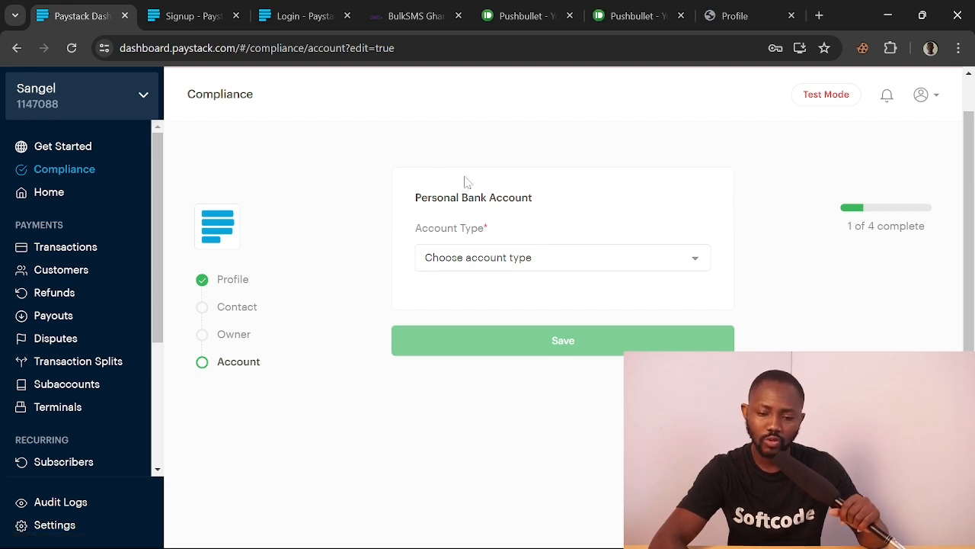
{"action": "left_click", "coordinate": [614, 273]}
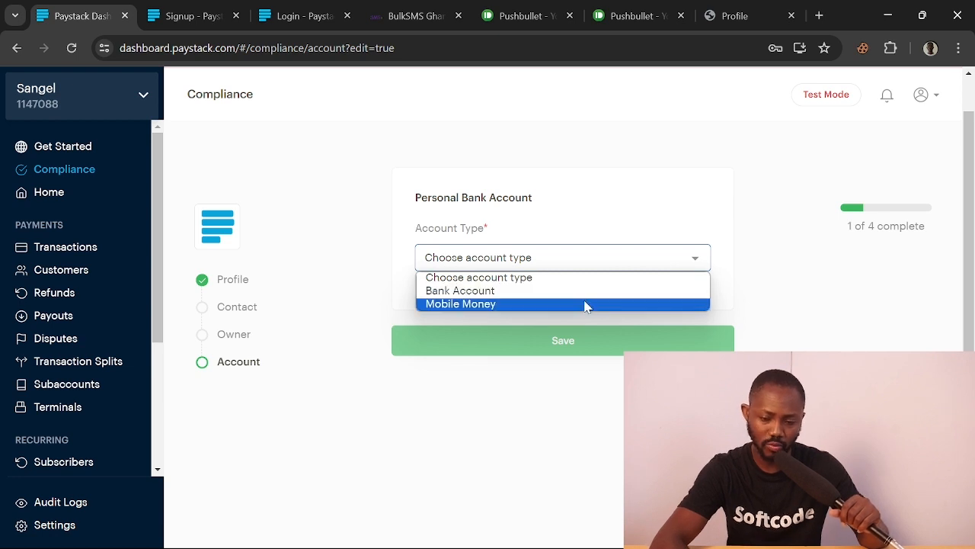
{"action": "left_click", "coordinate": [586, 291]}
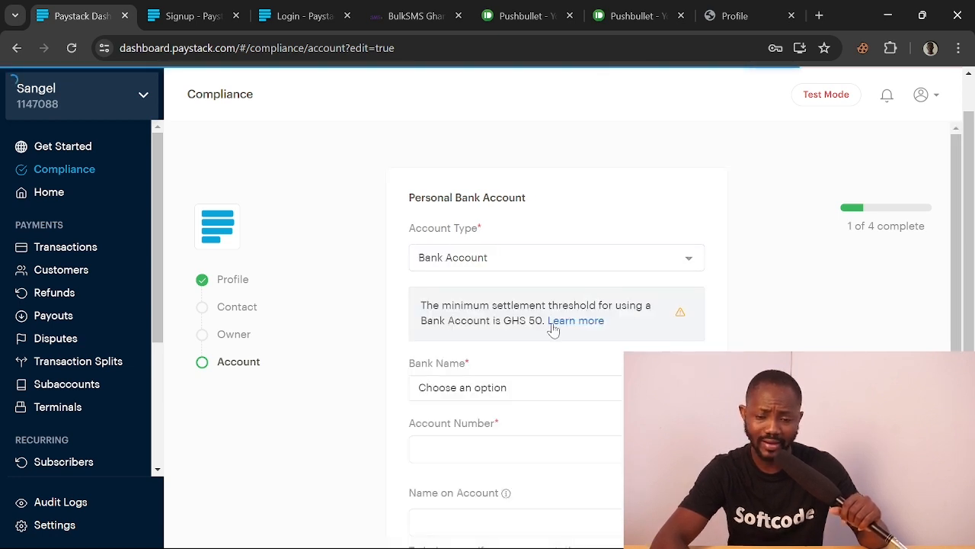
{"action": "scroll", "coordinate": [518, 411], "scroll_direction": "down", "scroll_amount": 1}
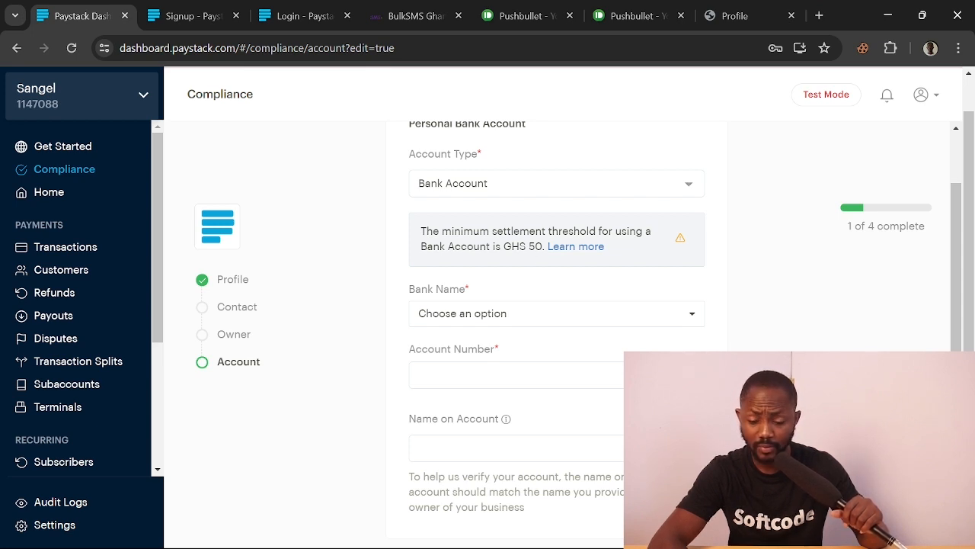
Browse the Bank Name list without picking a bank, then reopen the account type options
{"action": "left_click", "coordinate": [593, 324]}
{"action": "left_click", "coordinate": [592, 324]}
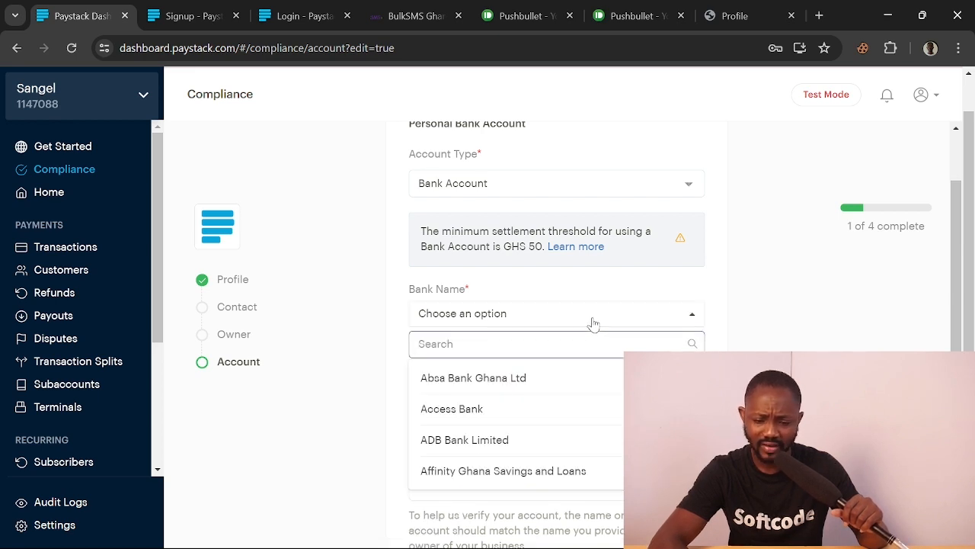
{"action": "scroll", "coordinate": [533, 417], "scroll_direction": "down", "scroll_amount": 3}
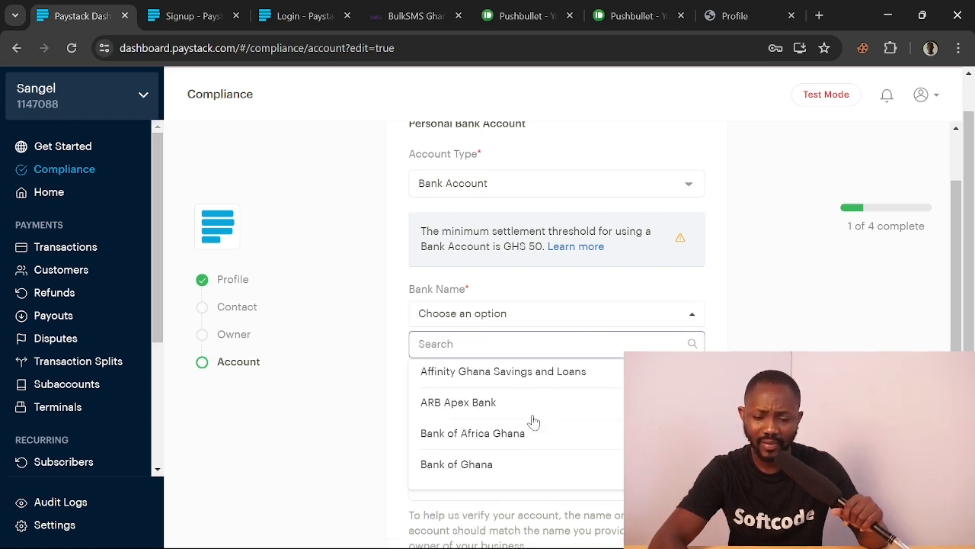
{"action": "scroll", "coordinate": [533, 421], "scroll_direction": "down", "scroll_amount": 1}
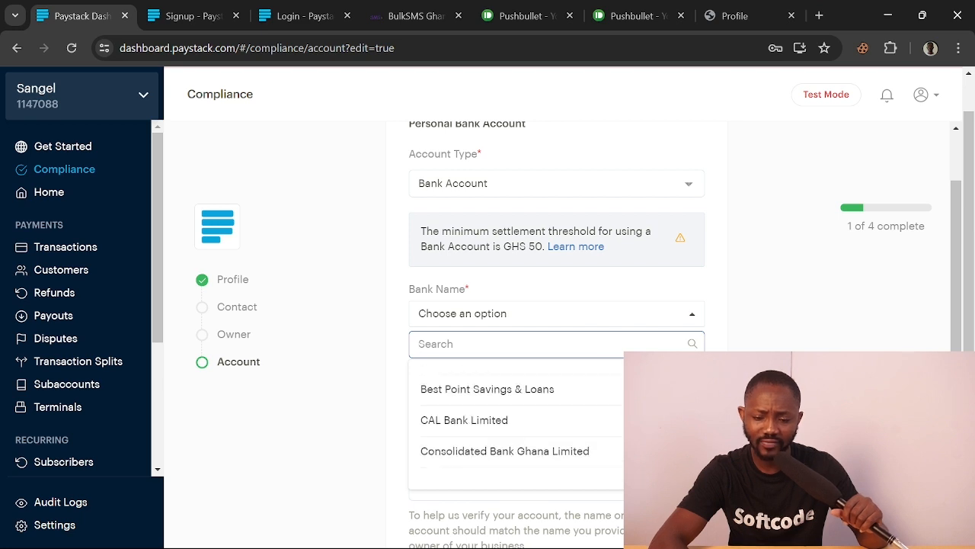
{"action": "left_click", "coordinate": [716, 328]}
{"action": "scroll", "coordinate": [686, 343], "scroll_direction": "down", "scroll_amount": 1}
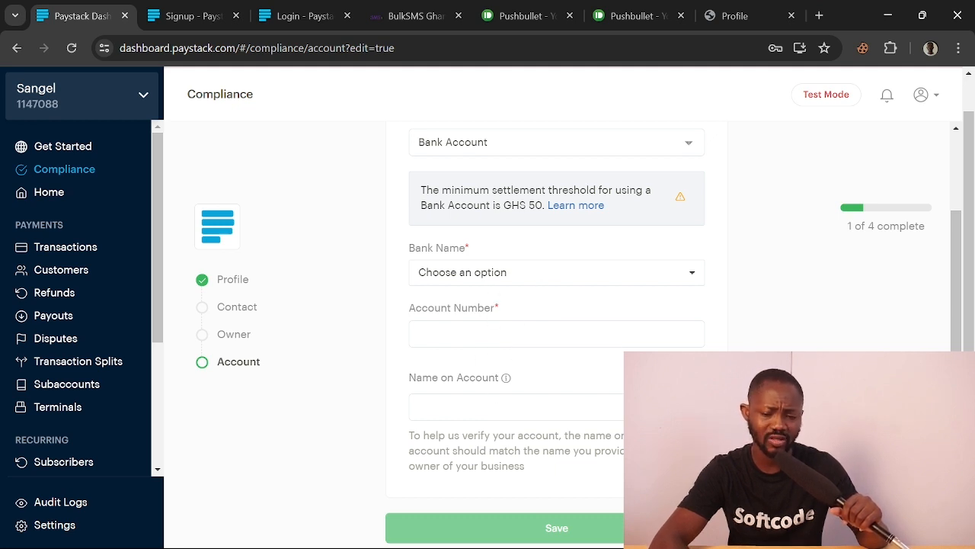
{"action": "scroll", "coordinate": [528, 363], "scroll_direction": "down", "scroll_amount": 1}
{"action": "scroll", "coordinate": [528, 362], "scroll_direction": "up", "scroll_amount": 1}
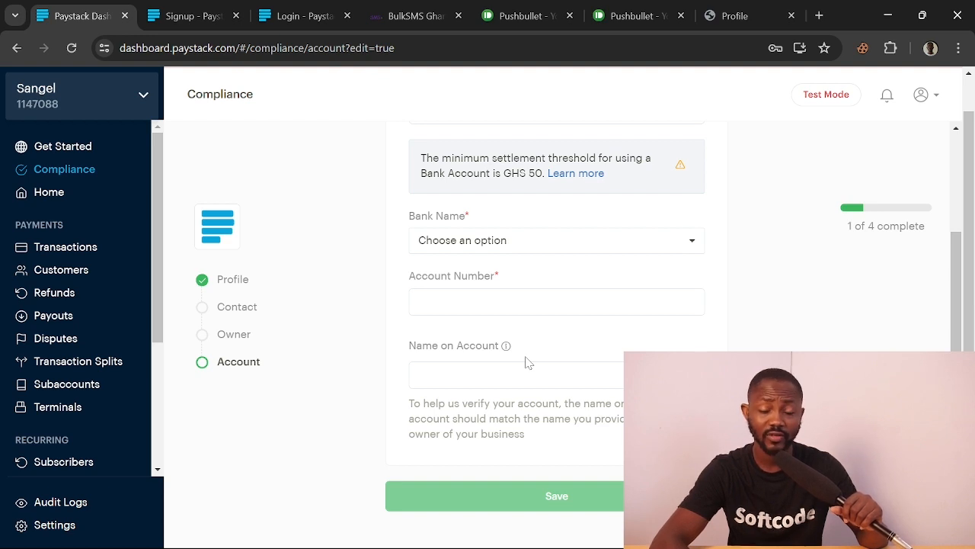
{"action": "scroll", "coordinate": [506, 282], "scroll_direction": "up", "scroll_amount": 1}
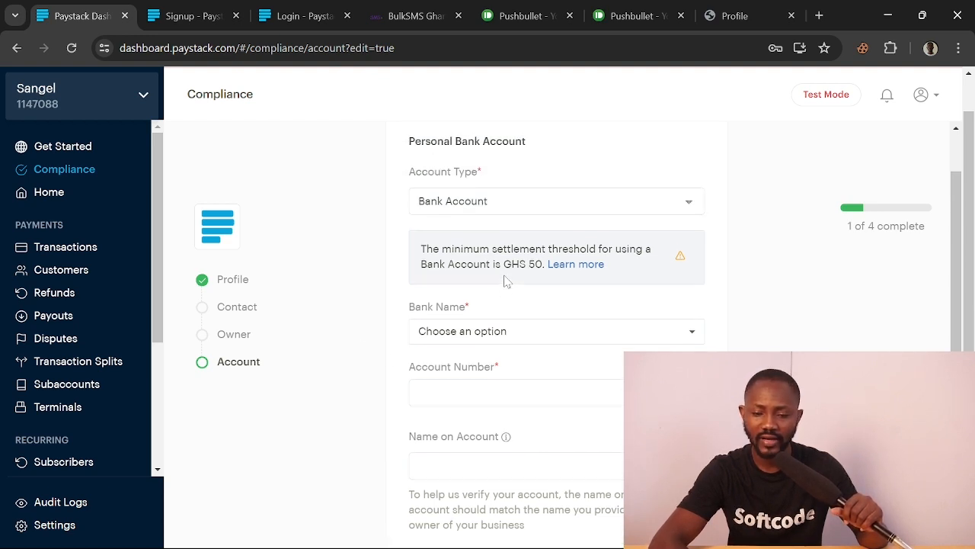
{"action": "left_click", "coordinate": [604, 205]}
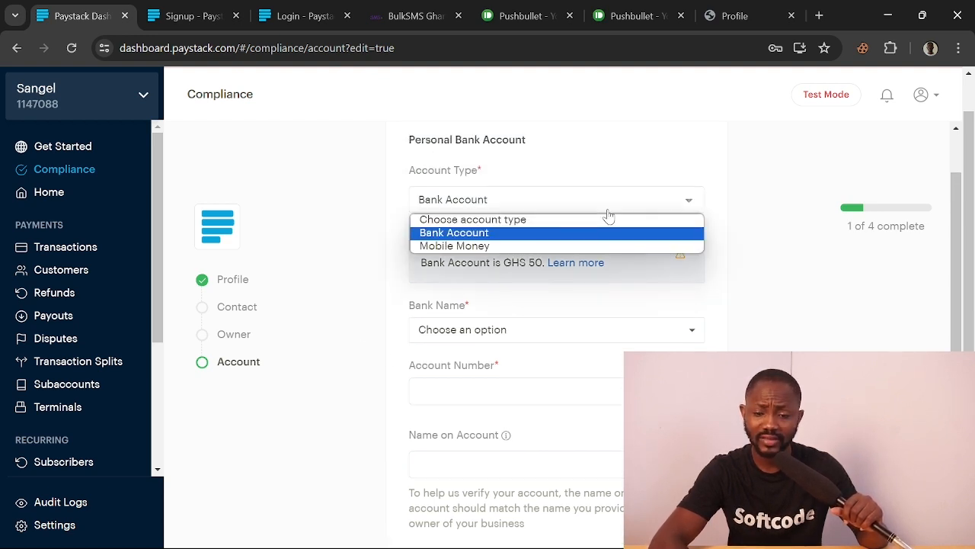
Switch the account type to Mobile Money with provider MTN and enter the phone number
{"action": "left_click", "coordinate": [579, 248]}
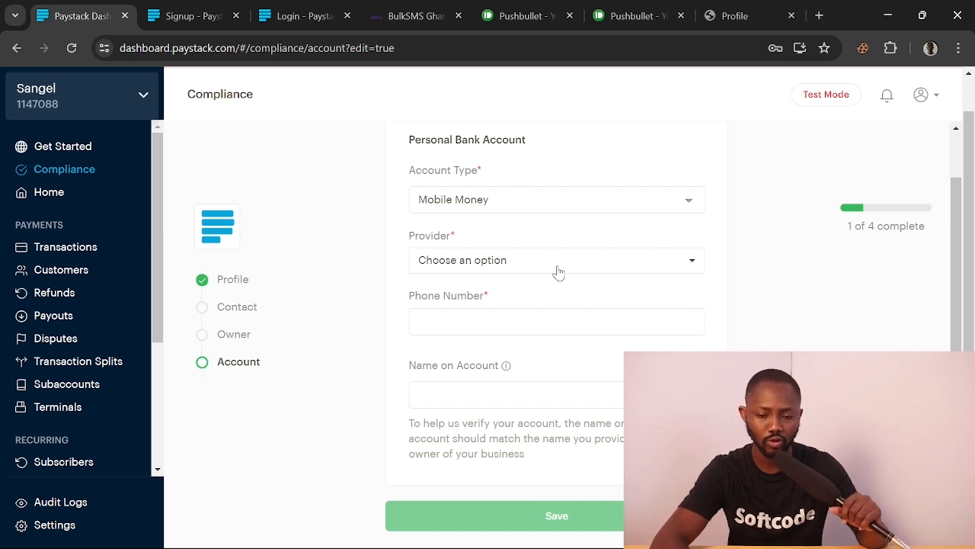
{"action": "left_click", "coordinate": [599, 268]}
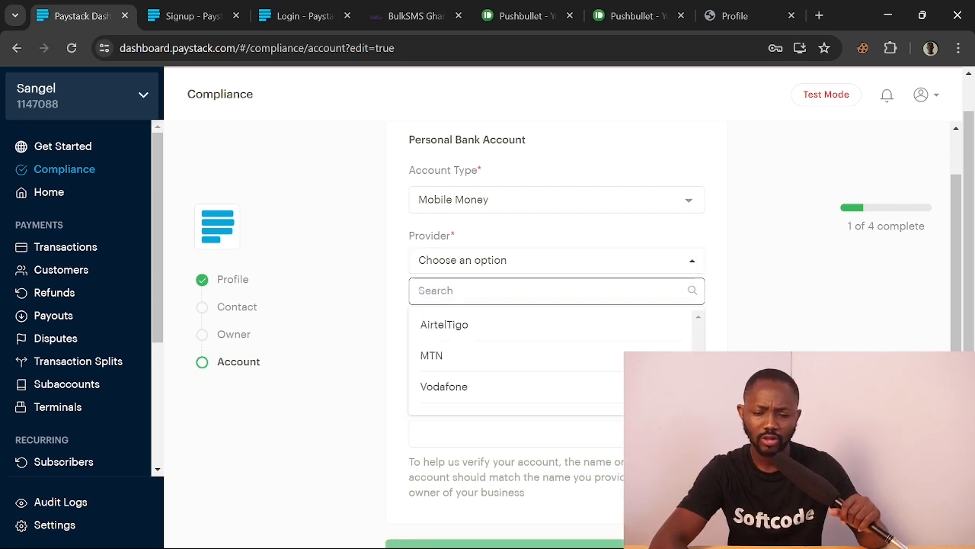
{"action": "left_click", "coordinate": [488, 360]}
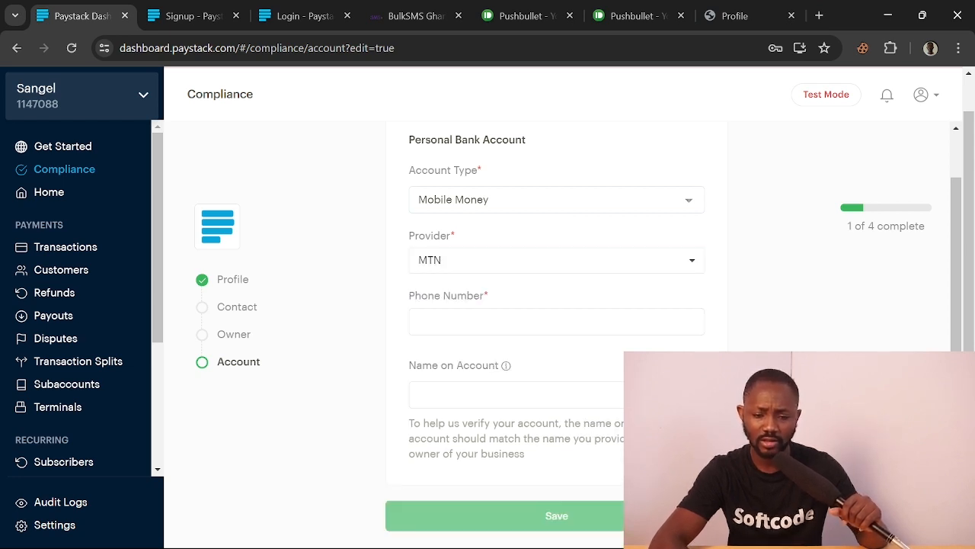
{"action": "left_click", "coordinate": [476, 321]}
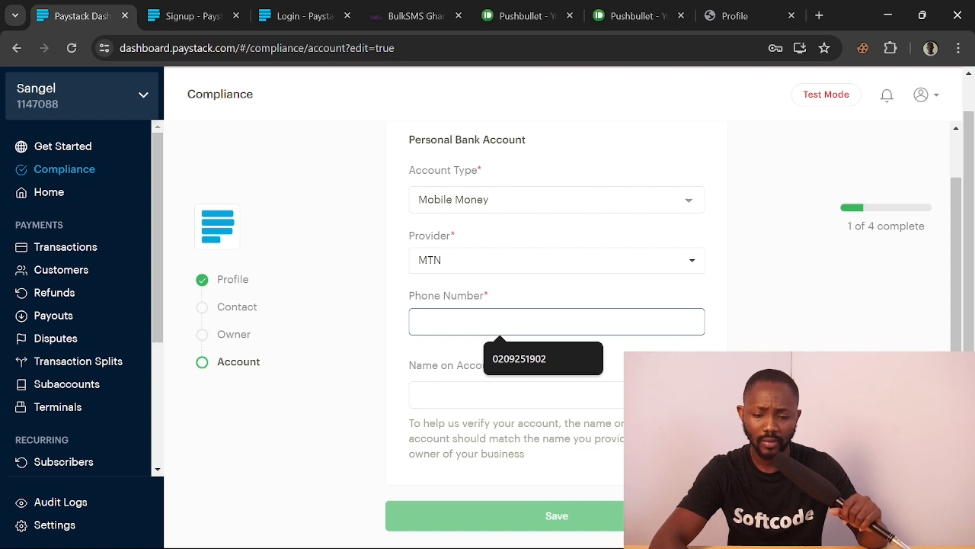
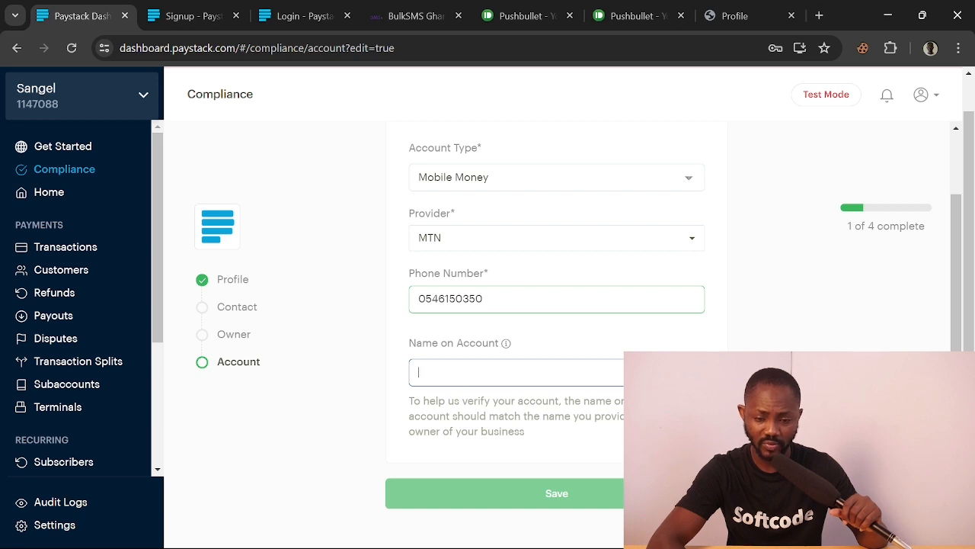
Read the account-name helper text and move into the Name on Account field
{"action": "triple_click", "coordinate": [411, 401]}
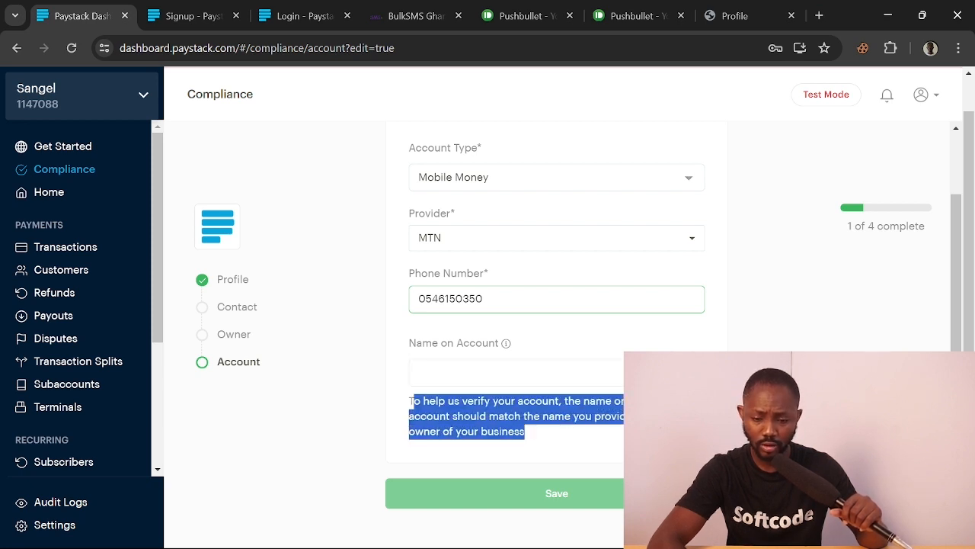
{"action": "left_click", "coordinate": [417, 371]}
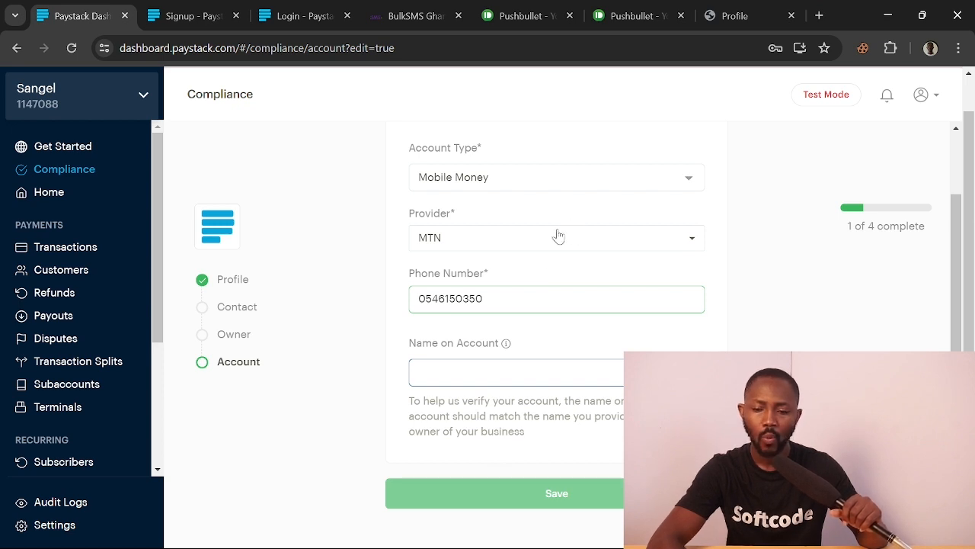
{"action": "scroll", "coordinate": [556, 276], "scroll_direction": "up", "scroll_amount": 1}
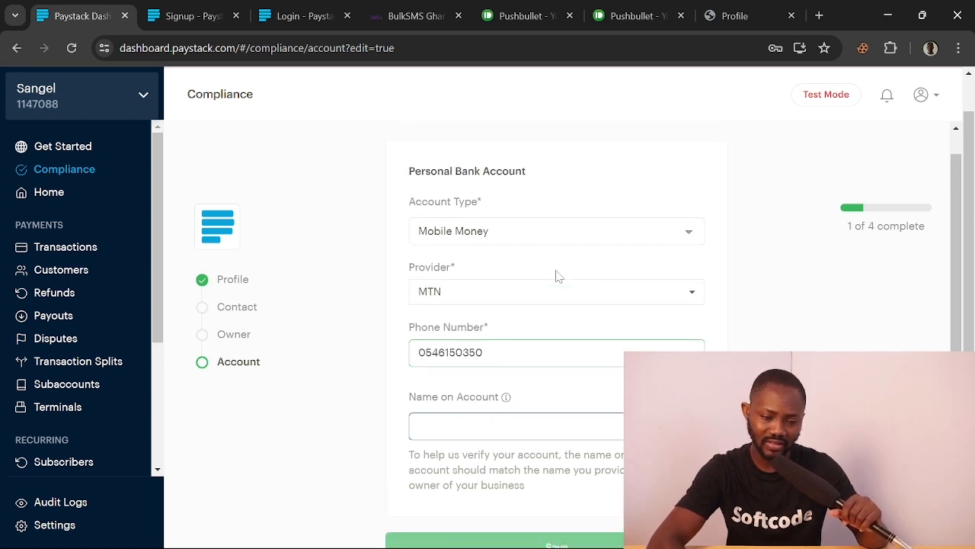
{"action": "scroll", "coordinate": [531, 347], "scroll_direction": "up", "scroll_amount": 3}
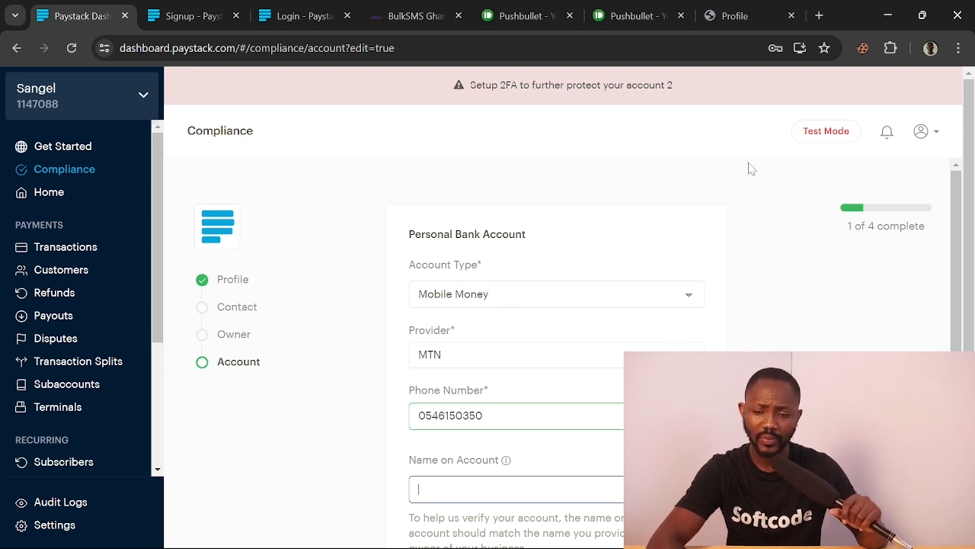
Look through the business switcher list, then close it
{"action": "mouse_move", "coordinate": [838, 136]}
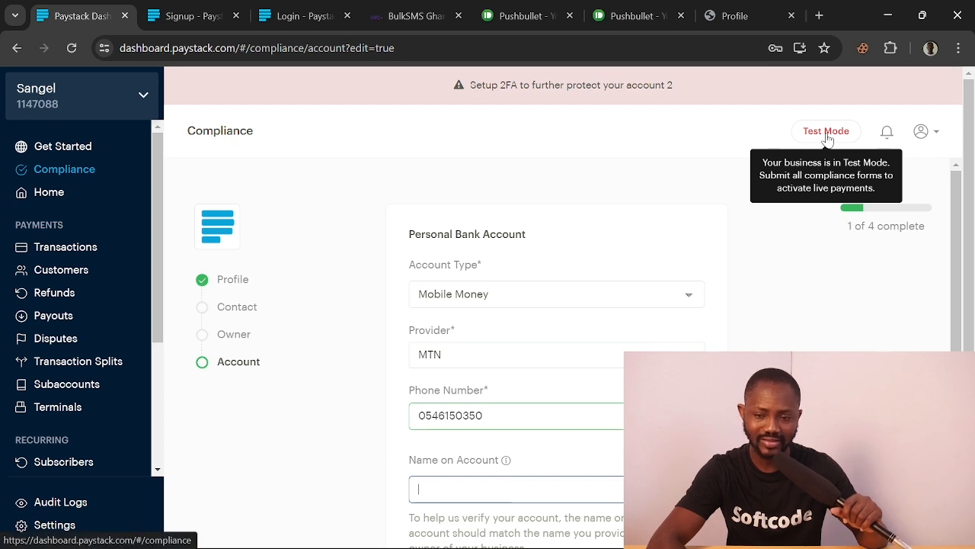
{"action": "left_click", "coordinate": [146, 108]}
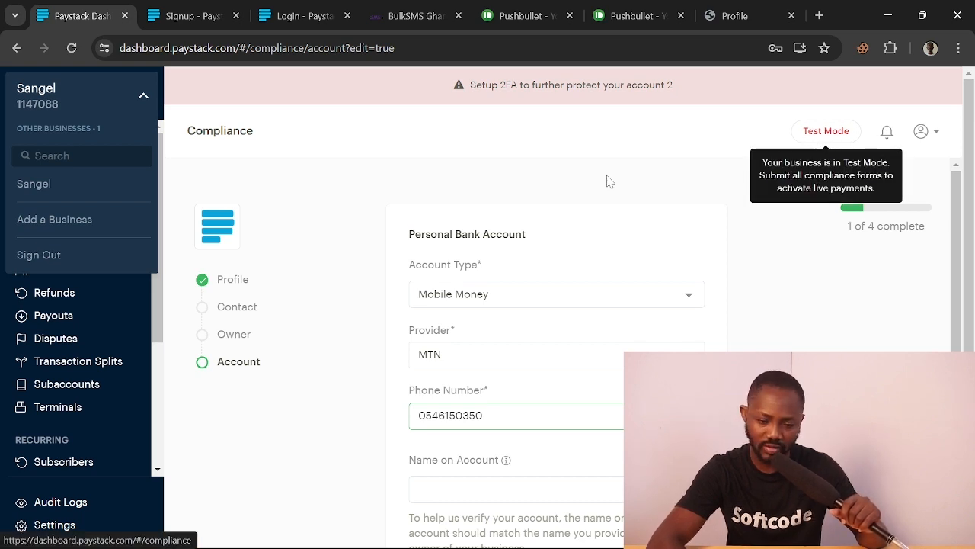
{"action": "scroll", "coordinate": [59, 461], "scroll_direction": "down", "scroll_amount": 1}
{"action": "scroll", "coordinate": [59, 454], "scroll_direction": "down", "scroll_amount": 4}
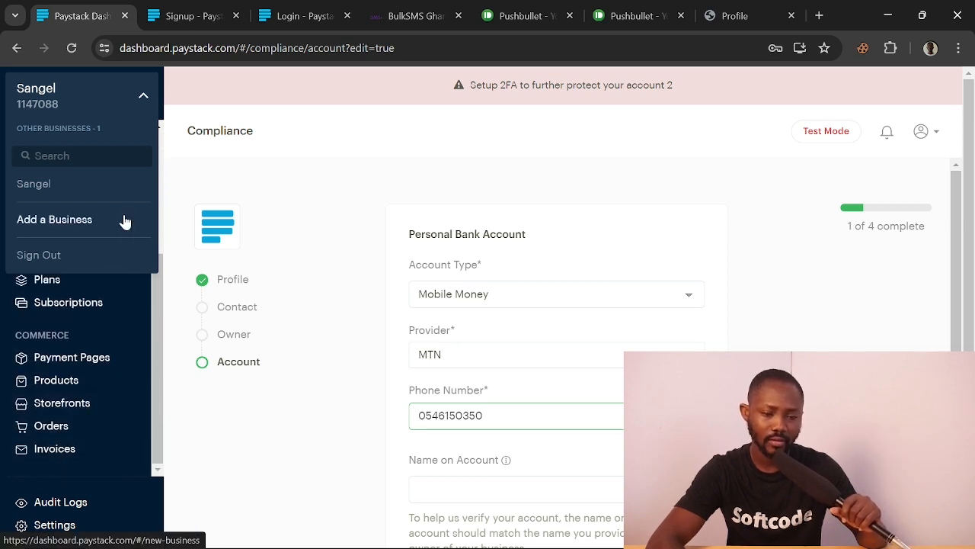
{"action": "left_click", "coordinate": [143, 96]}
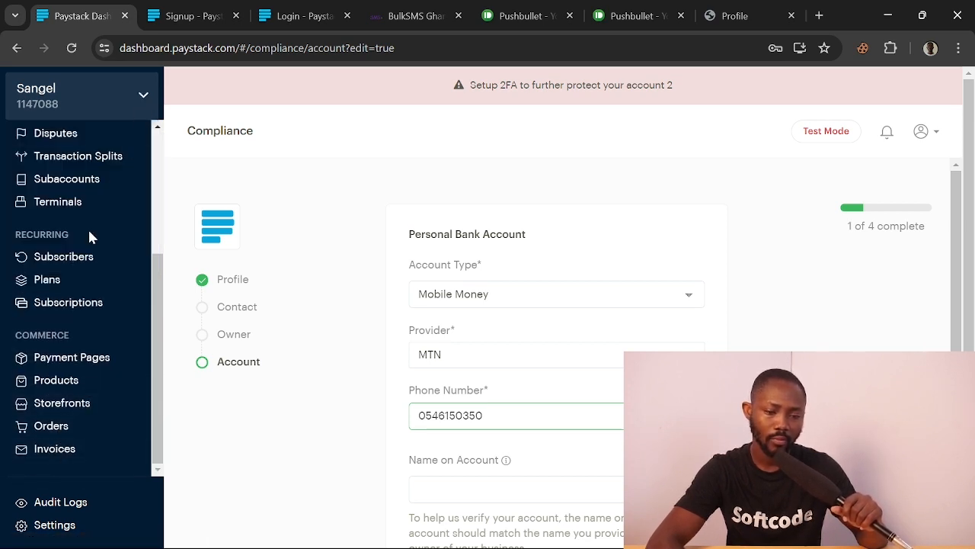
{"action": "scroll", "coordinate": [87, 227], "scroll_direction": "up", "scroll_amount": 3}
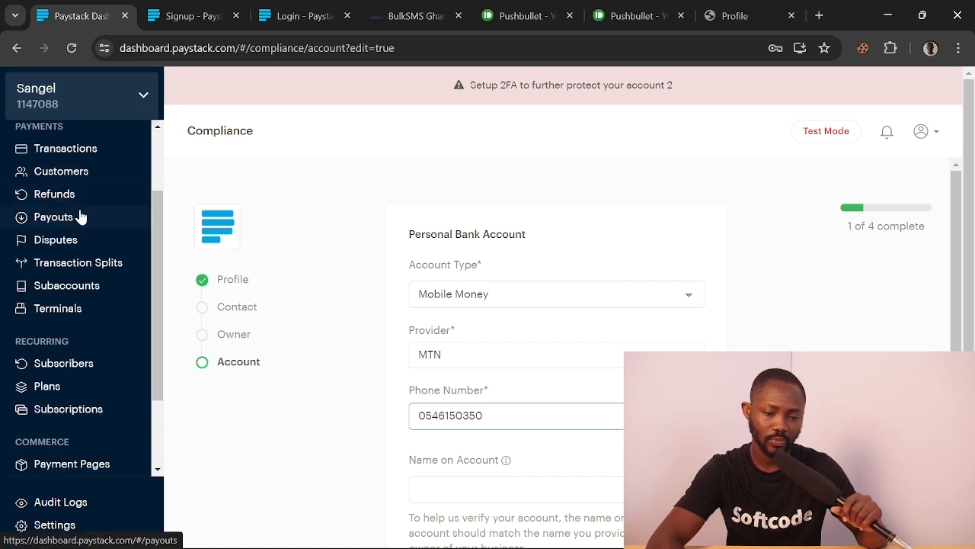
View the empty Transactions page, then switch to the Shoplink profile tab
{"action": "left_click", "coordinate": [92, 152]}
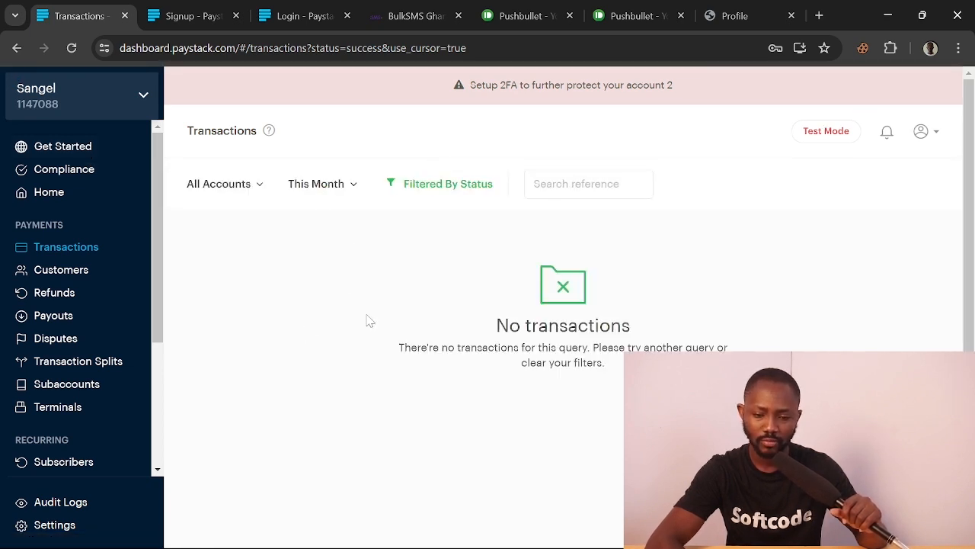
{"action": "scroll", "coordinate": [90, 336], "scroll_direction": "down", "scroll_amount": 3}
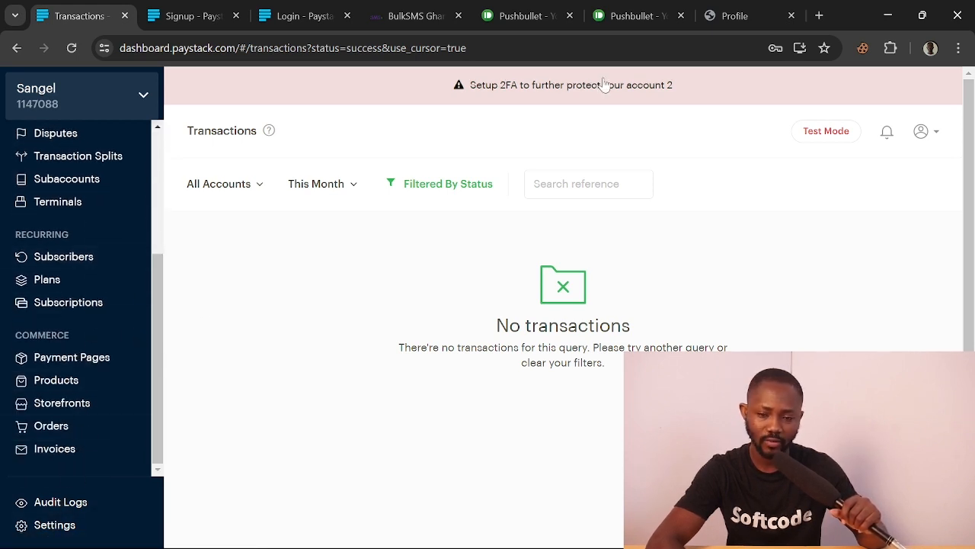
{"action": "left_click", "coordinate": [722, 15]}
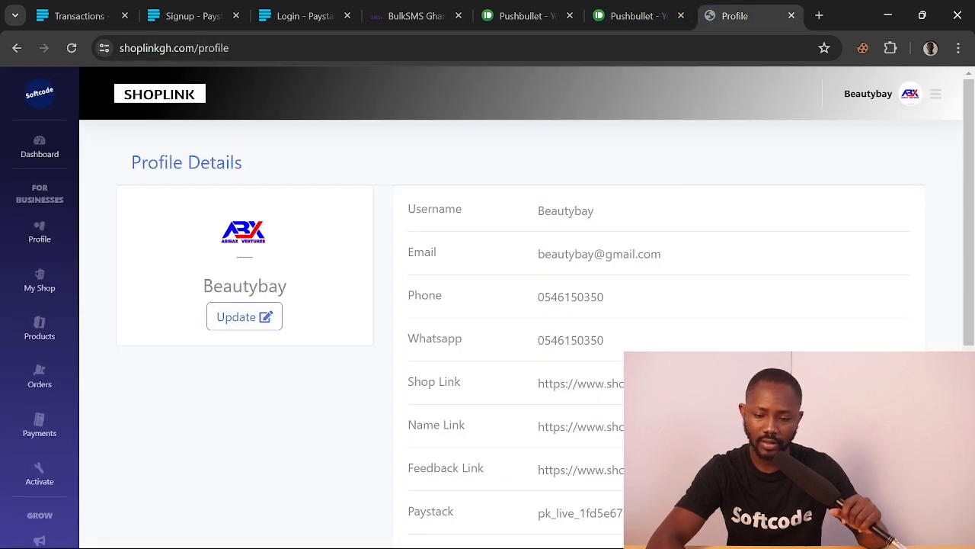
Select the saved Paystack key on the Shoplink profile, then return to Paystack Transactions
{"action": "scroll", "coordinate": [584, 397], "scroll_direction": "down", "scroll_amount": 1}
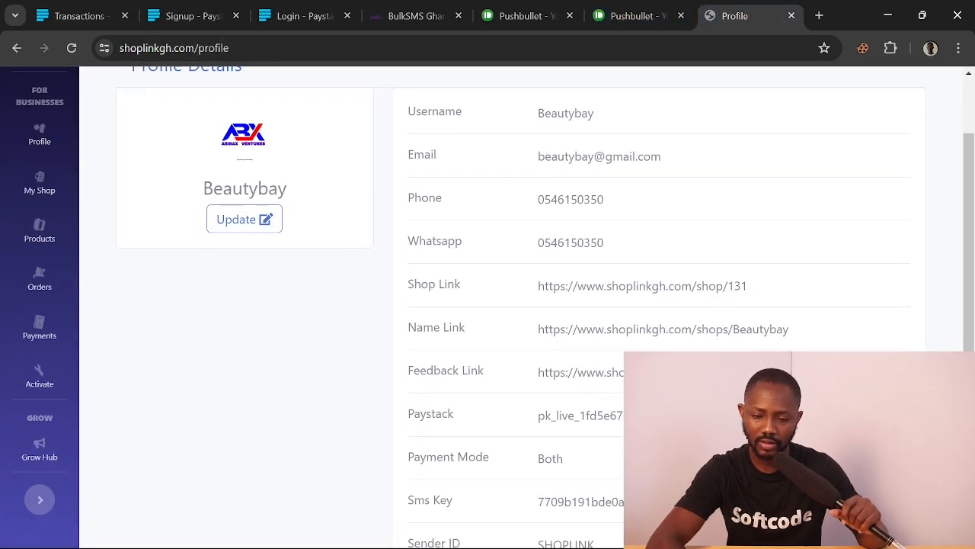
{"action": "double_click", "coordinate": [543, 418]}
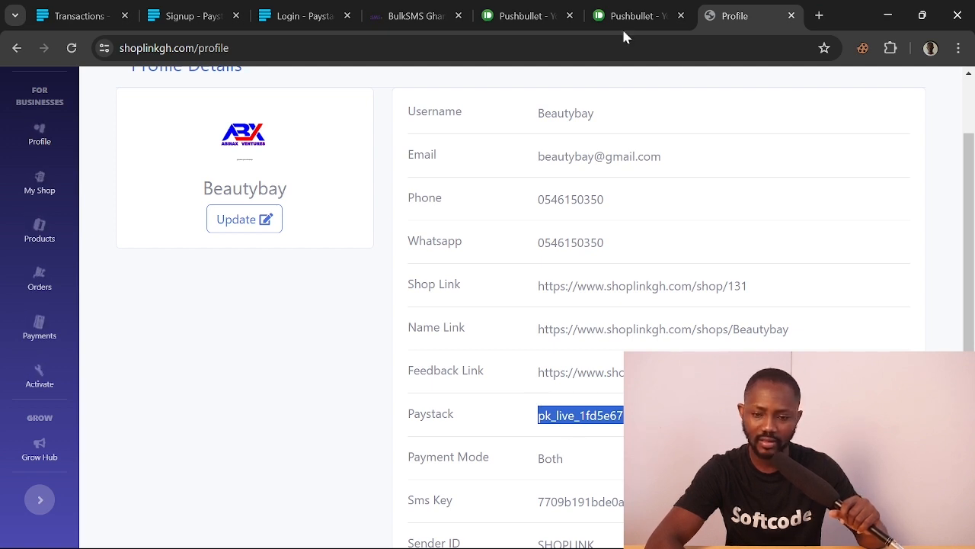
{"action": "left_click", "coordinate": [301, 9]}
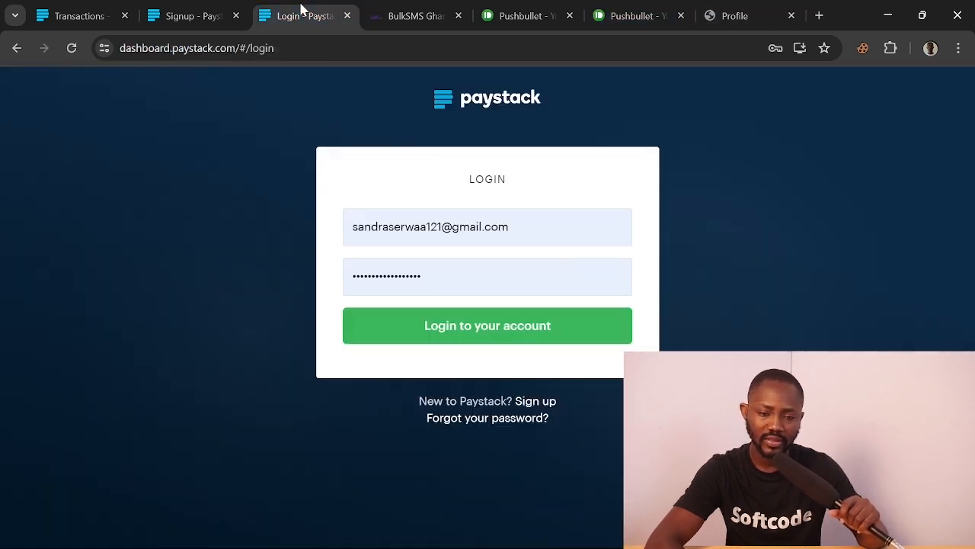
{"action": "left_click", "coordinate": [187, 7]}
{"action": "left_click", "coordinate": [58, 15]}
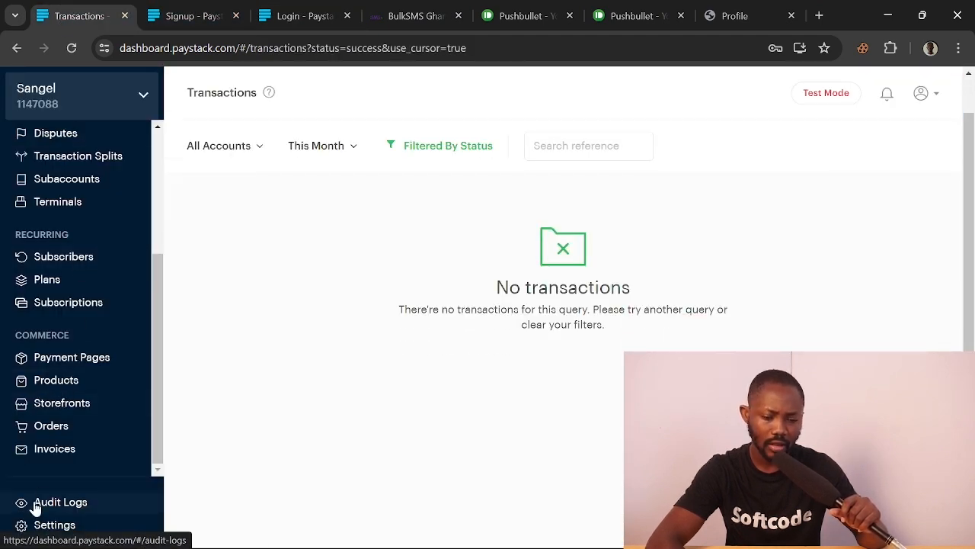
Enable Mobile Money payments in Paystack Settings > Preferences
{"action": "left_click", "coordinate": [55, 525]}
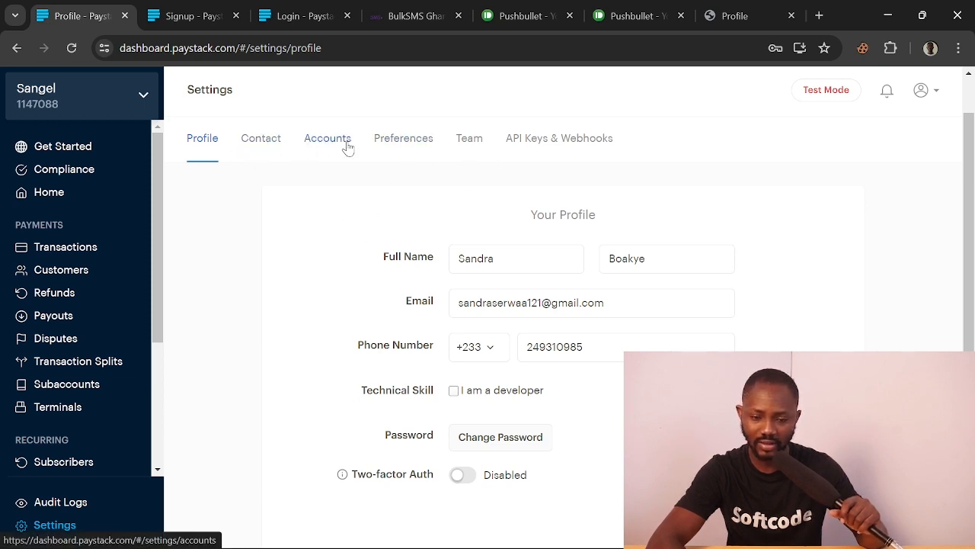
{"action": "left_click", "coordinate": [392, 145]}
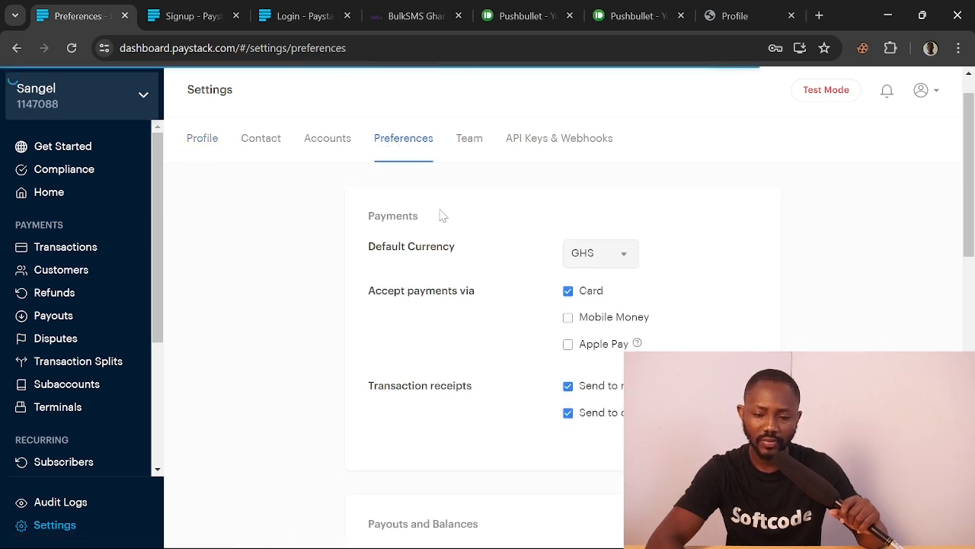
{"action": "left_click", "coordinate": [569, 318]}
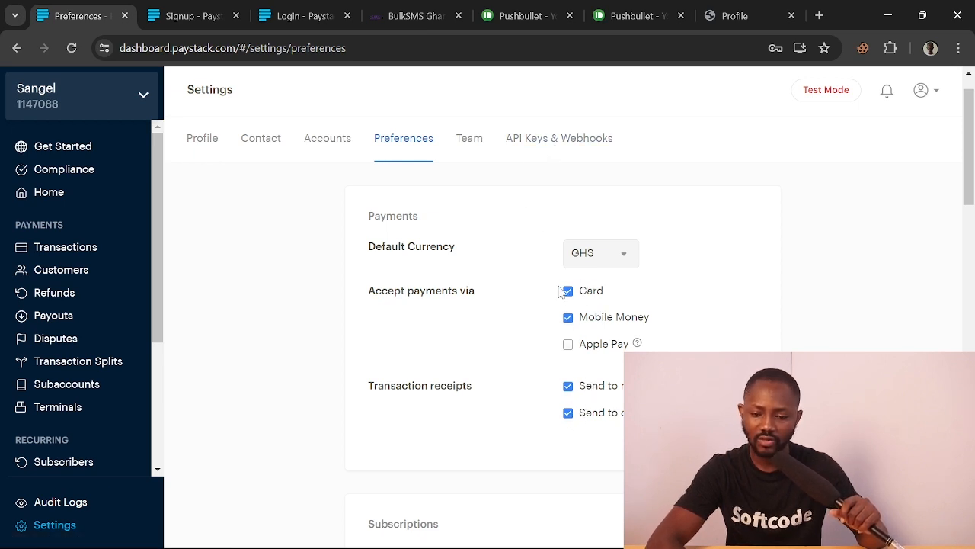
Copy the Test Public Key from API Keys & Webhooks and return to the Shoplink profile
{"action": "left_click", "coordinate": [559, 141]}
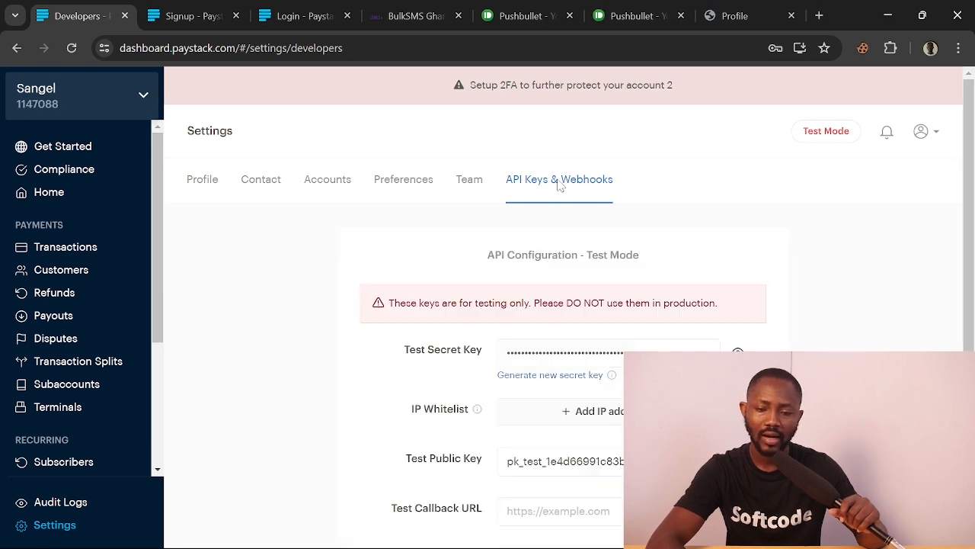
{"action": "scroll", "coordinate": [611, 202], "scroll_direction": "down", "scroll_amount": 1}
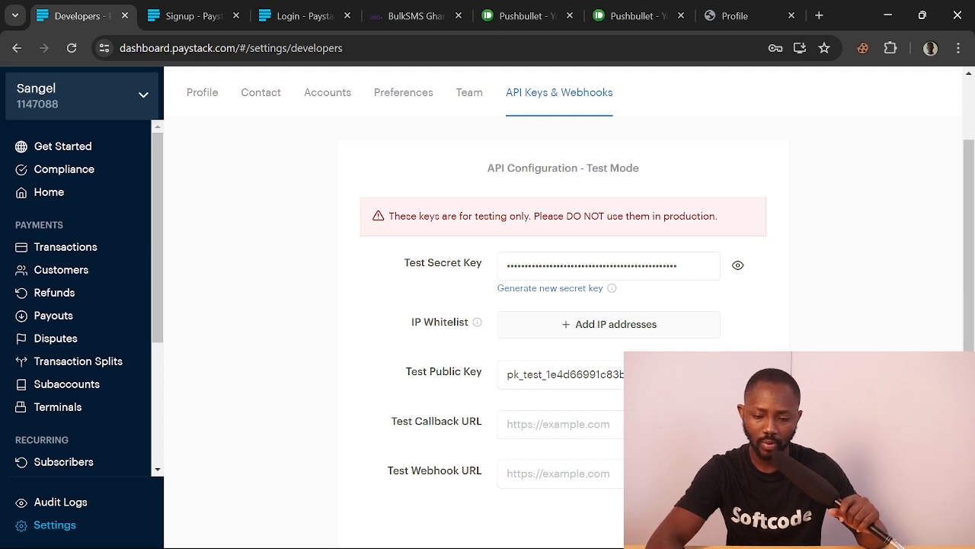
{"action": "left_click_drag", "start_coordinate": [703, 374], "coordinate": [730, 375]}
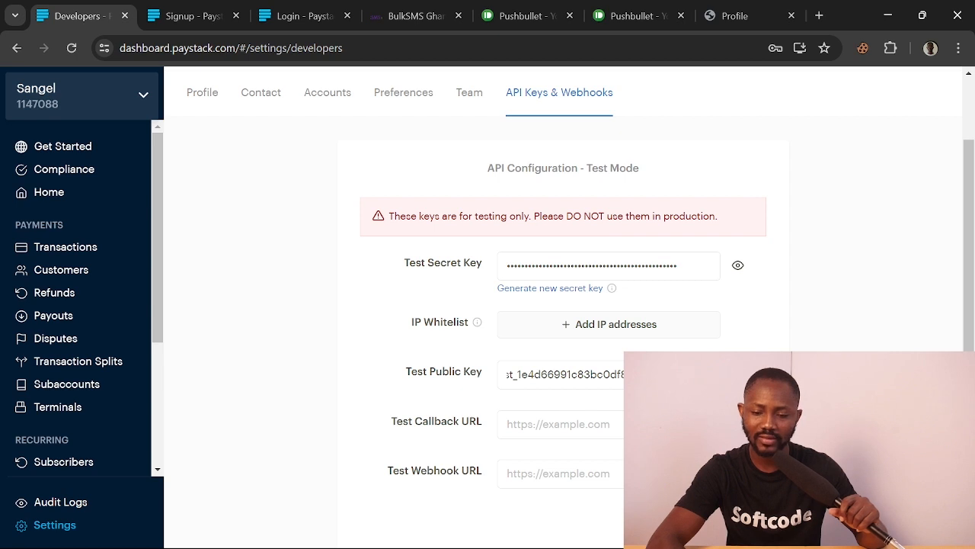
{"action": "scroll", "coordinate": [575, 345], "scroll_direction": "down", "scroll_amount": 1}
{"action": "scroll", "coordinate": [602, 326], "scroll_direction": "left", "scroll_amount": 1}
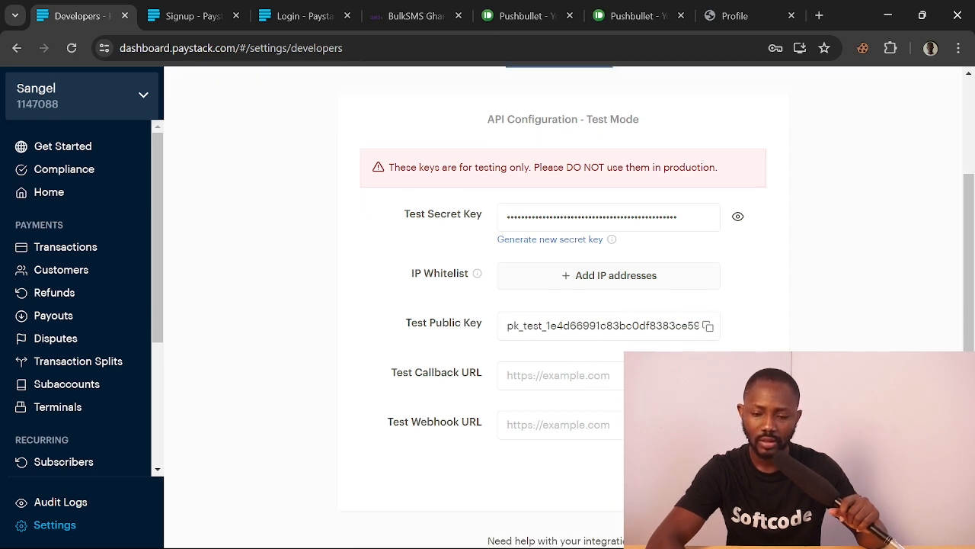
{"action": "left_click", "coordinate": [707, 326]}
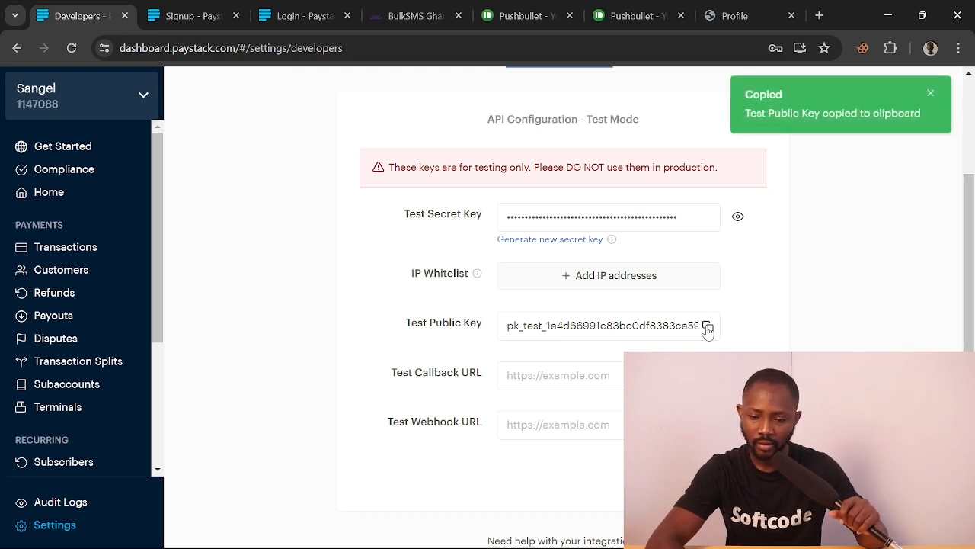
{"action": "left_click", "coordinate": [725, 16]}
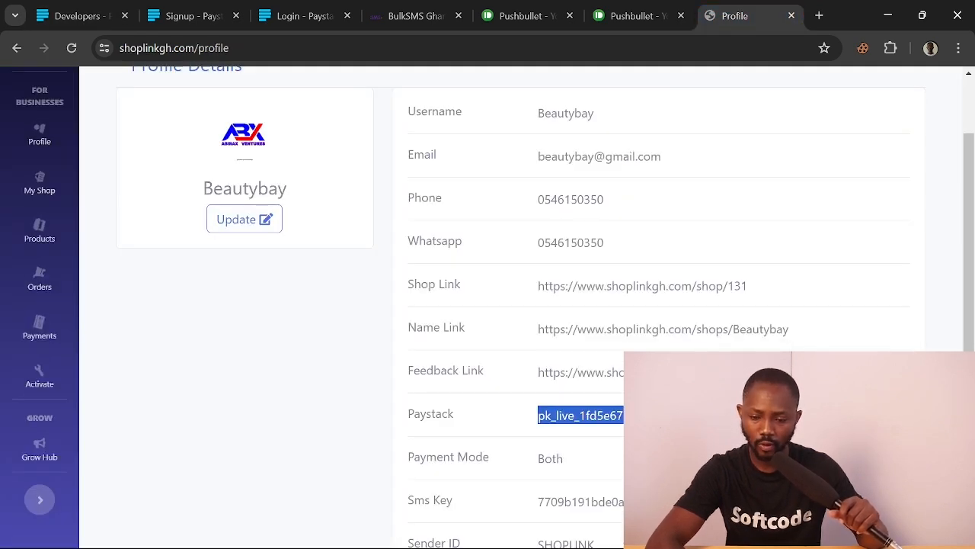
Replace the old key in Update Paystack with the pasted pk_test key and save changes
{"action": "left_click", "coordinate": [259, 219]}
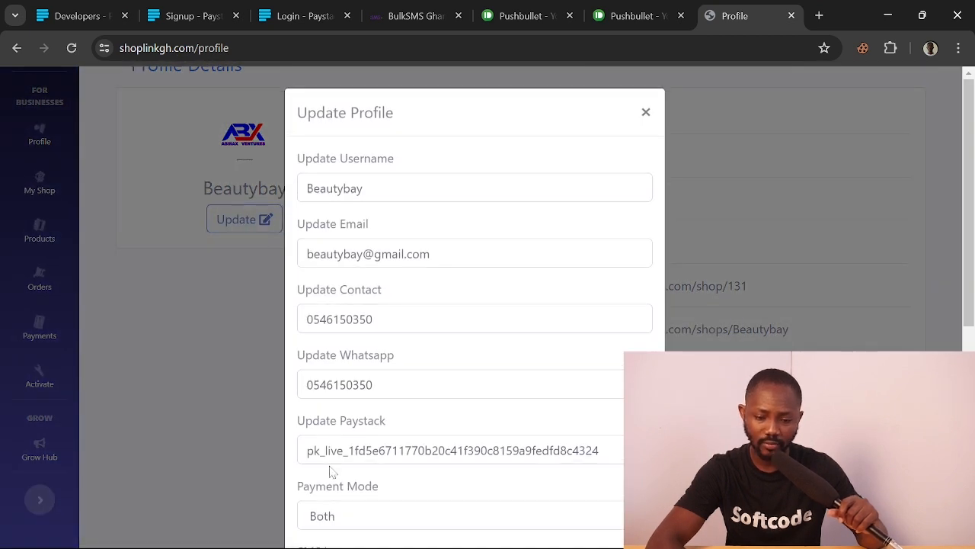
{"action": "left_click", "coordinate": [307, 450]}
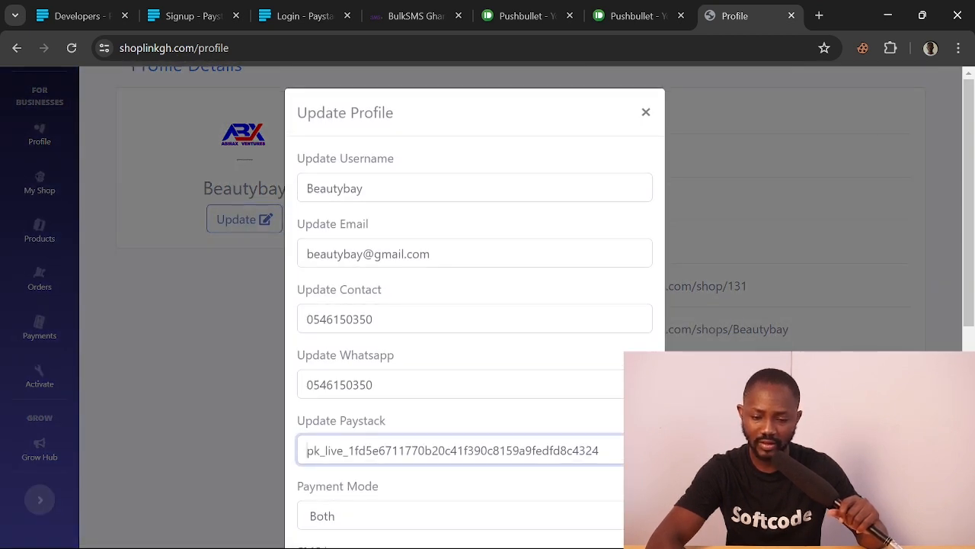
{"action": "left_click_drag", "start_coordinate": [307, 450], "coordinate": [621, 488]}
{"action": "key", "text": "BackSpace"}
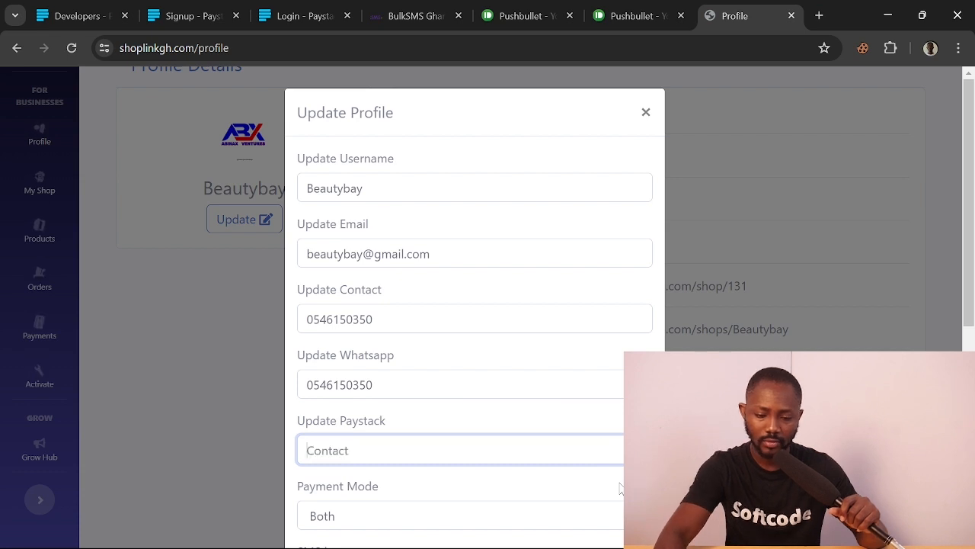
{"action": "key", "text": "ctrl+v"}
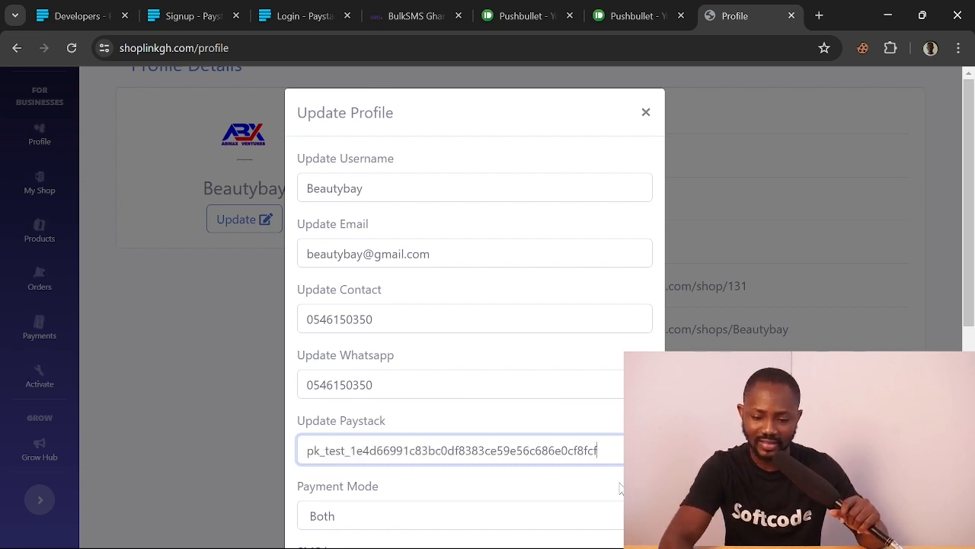
{"action": "scroll", "coordinate": [619, 488], "scroll_direction": "down", "scroll_amount": 5}
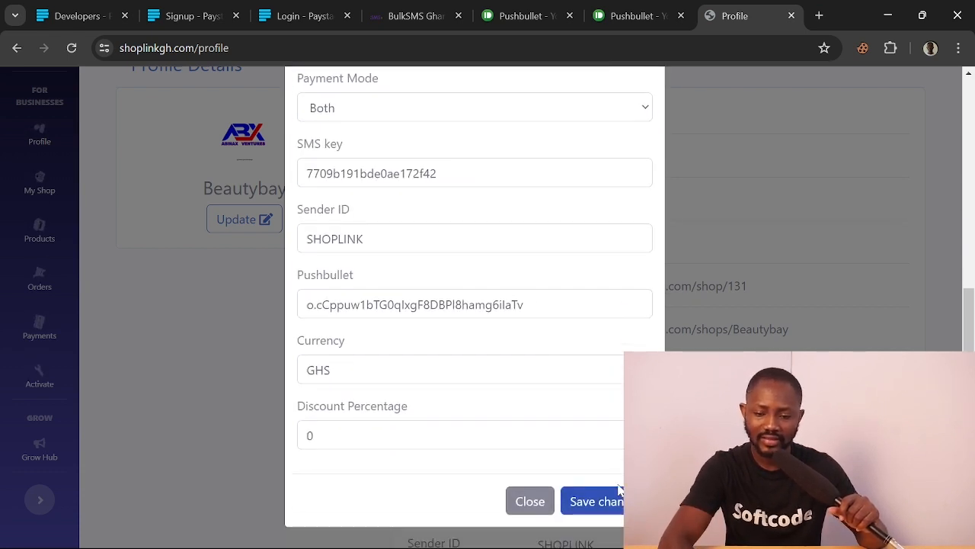
{"action": "left_click", "coordinate": [602, 501]}
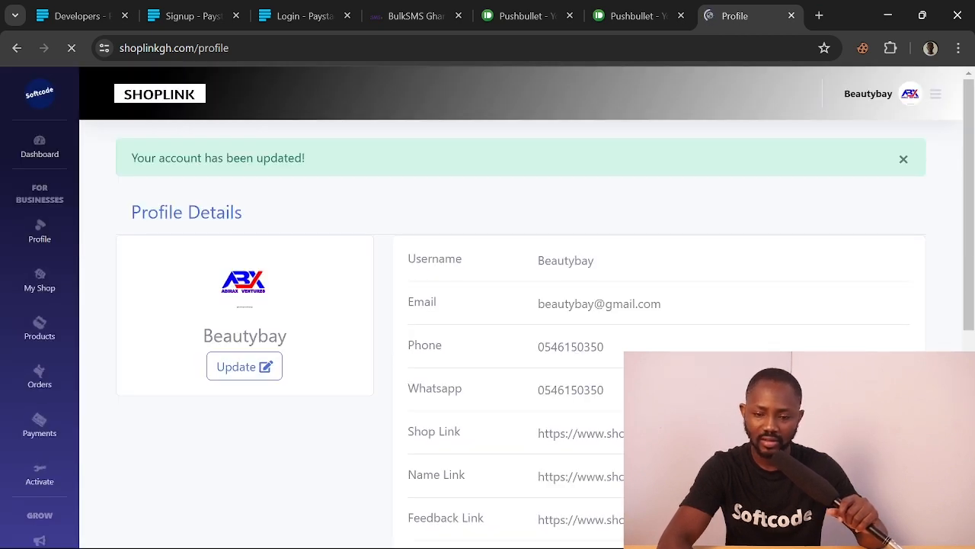
{"action": "scroll", "coordinate": [487, 305], "scroll_direction": "down", "scroll_amount": 3}
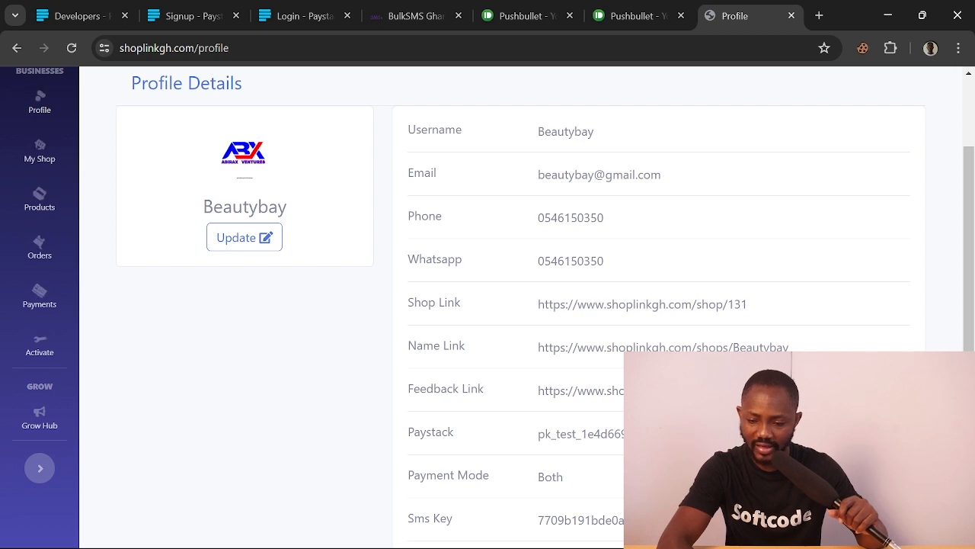
{"action": "double_click", "coordinate": [531, 445]}
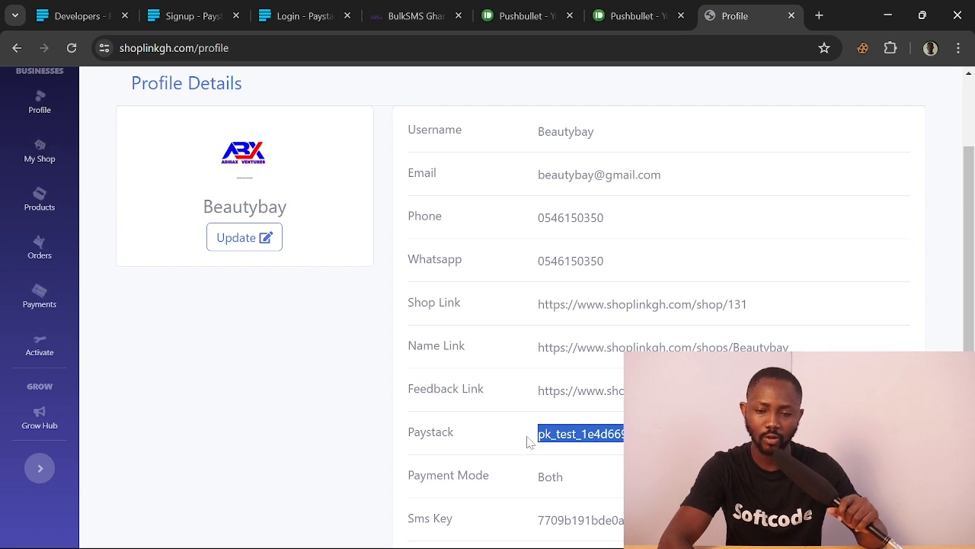
{"action": "left_click", "coordinate": [85, 14]}
{"action": "scroll", "coordinate": [526, 304], "scroll_direction": "up", "scroll_amount": 3}
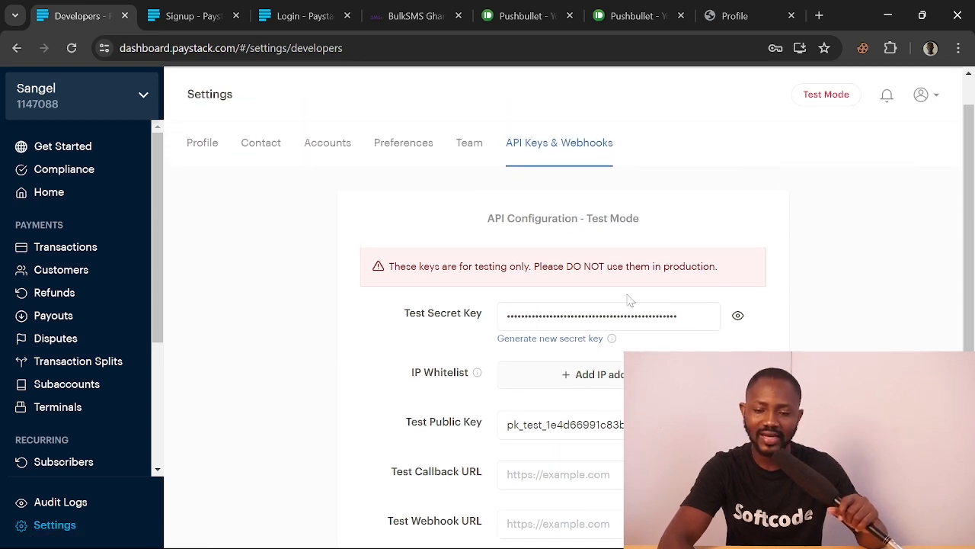
{"action": "scroll", "coordinate": [457, 305], "scroll_direction": "down", "scroll_amount": 2}
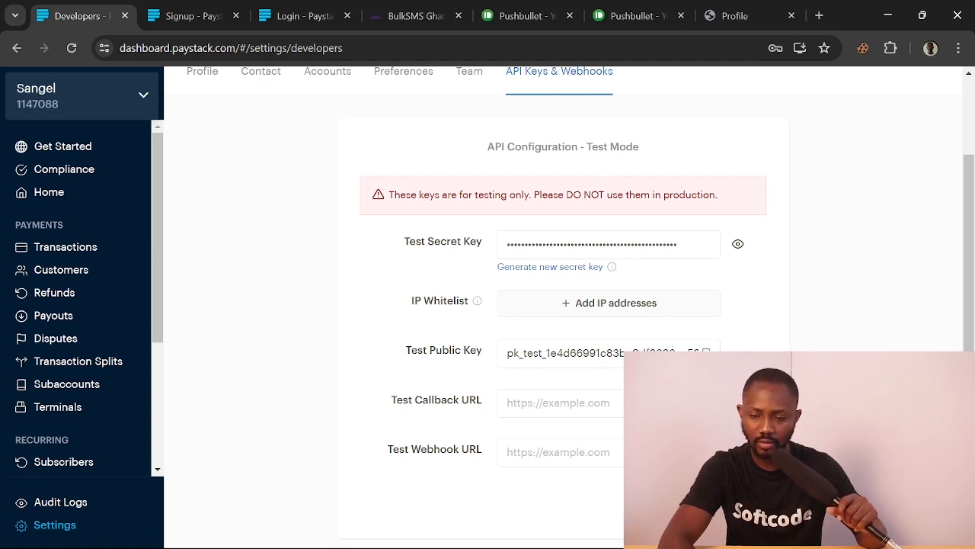
{"action": "left_click_drag", "start_coordinate": [642, 147], "coordinate": [586, 147]}
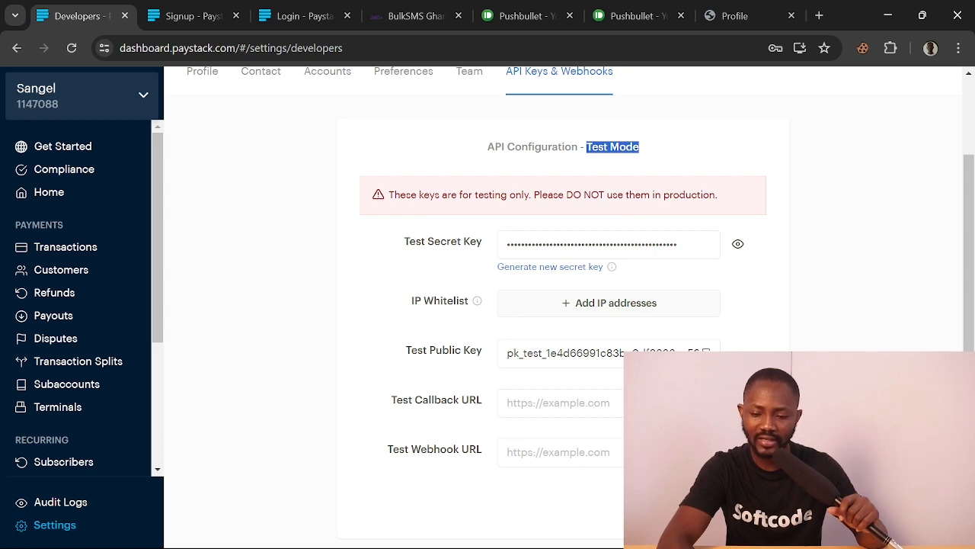
{"action": "left_click_drag", "start_coordinate": [542, 352], "coordinate": [503, 355]}
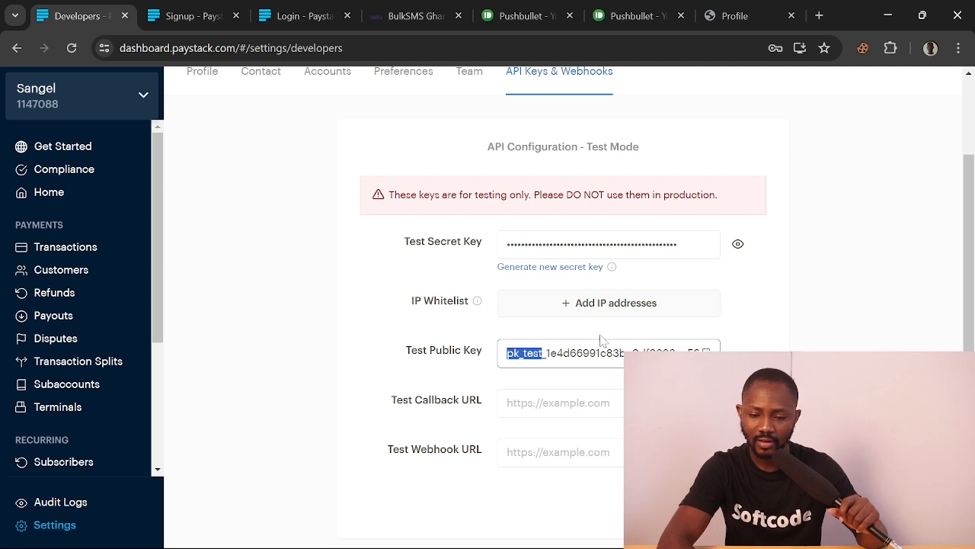
{"action": "scroll", "coordinate": [581, 303], "scroll_direction": "up", "scroll_amount": 1}
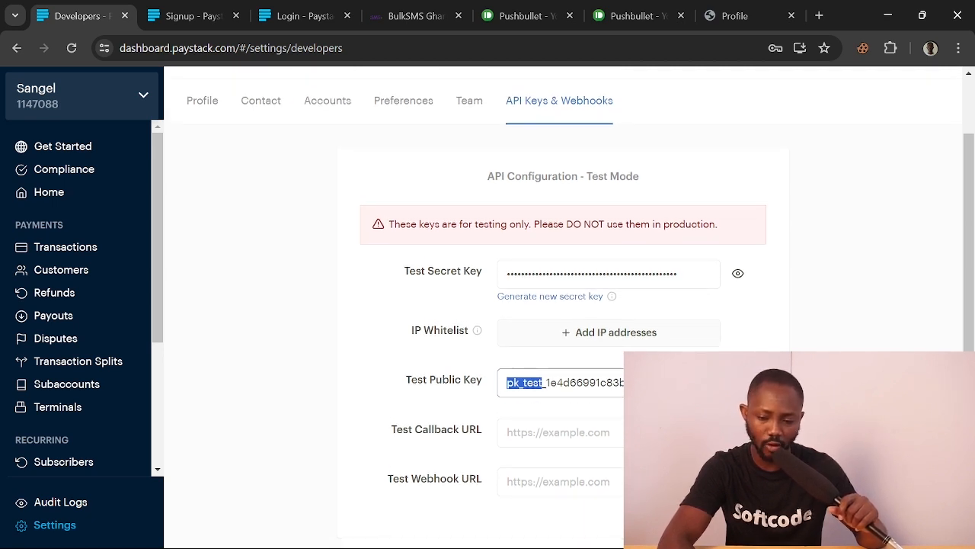
{"action": "left_click", "coordinate": [744, 16]}
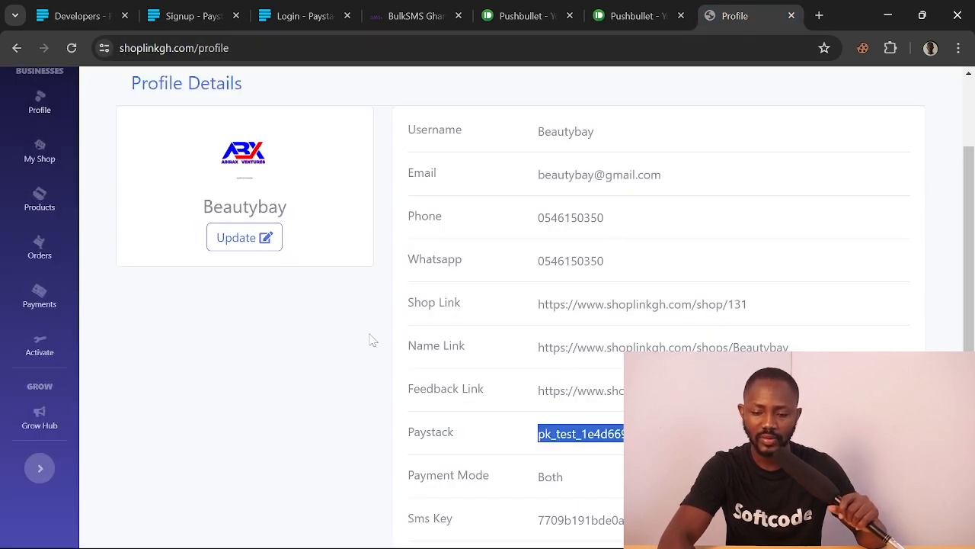
{"action": "left_click", "coordinate": [244, 242]}
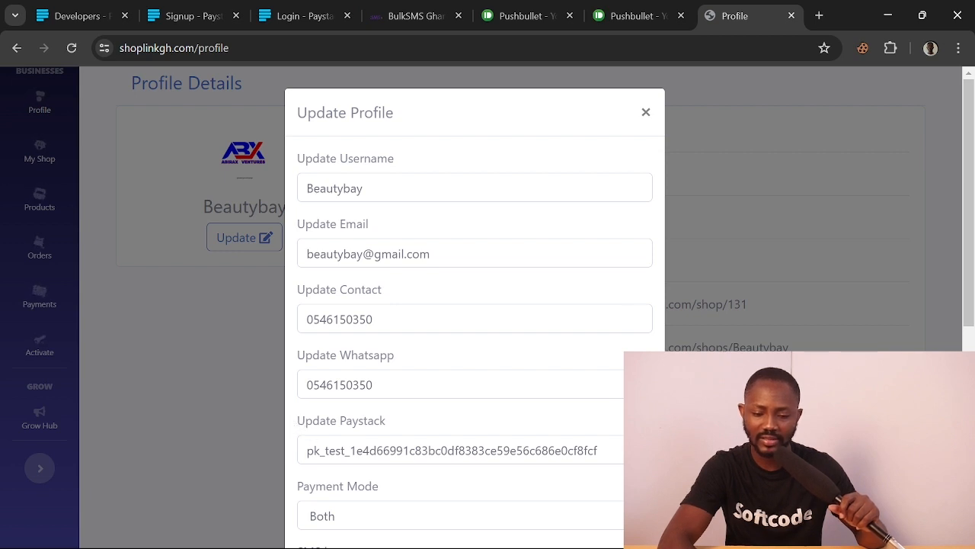
{"action": "left_click_drag", "start_coordinate": [394, 429], "coordinate": [297, 421]}
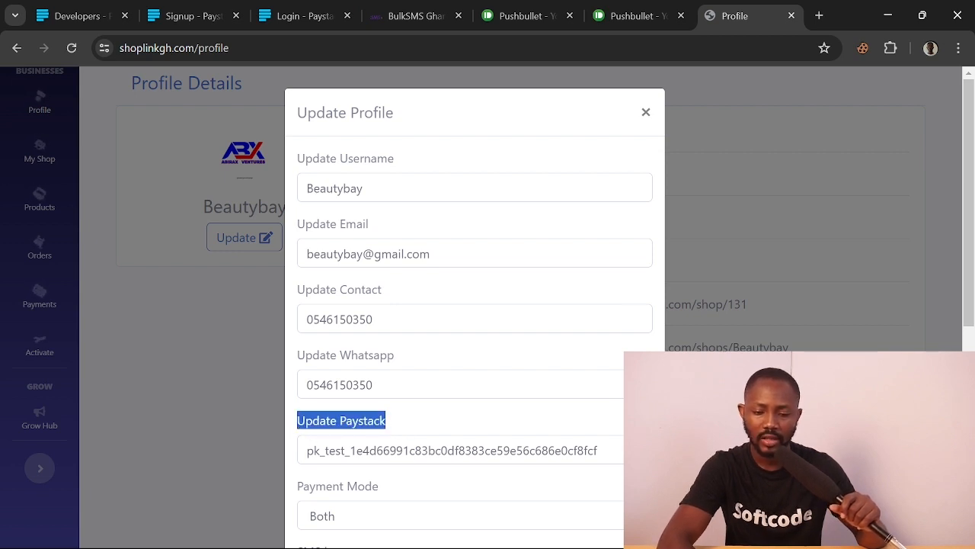
{"action": "scroll", "coordinate": [297, 420], "scroll_direction": "down", "scroll_amount": 1}
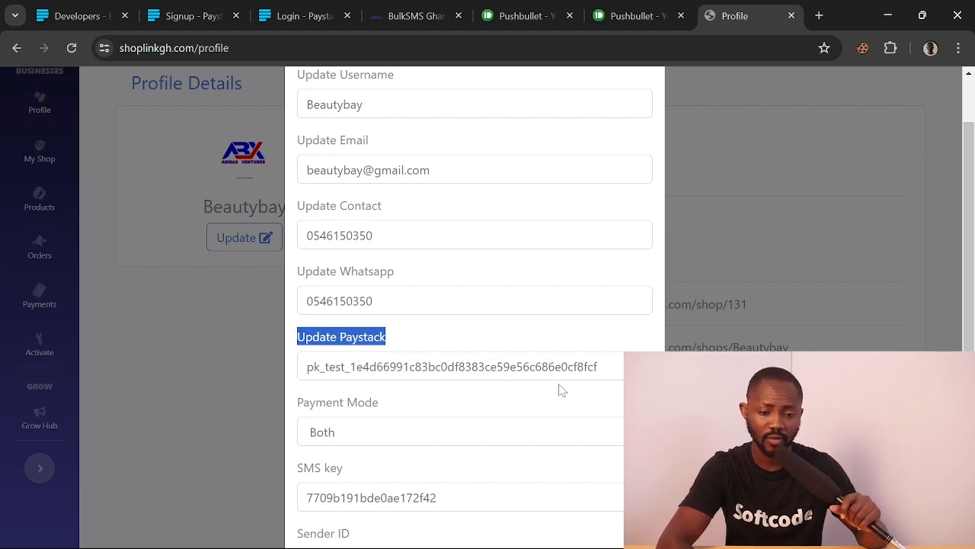
{"action": "left_click", "coordinate": [65, 13]}
{"action": "scroll", "coordinate": [563, 307], "scroll_direction": "up", "scroll_amount": 2}
{"action": "mouse_move", "coordinate": [821, 139]}
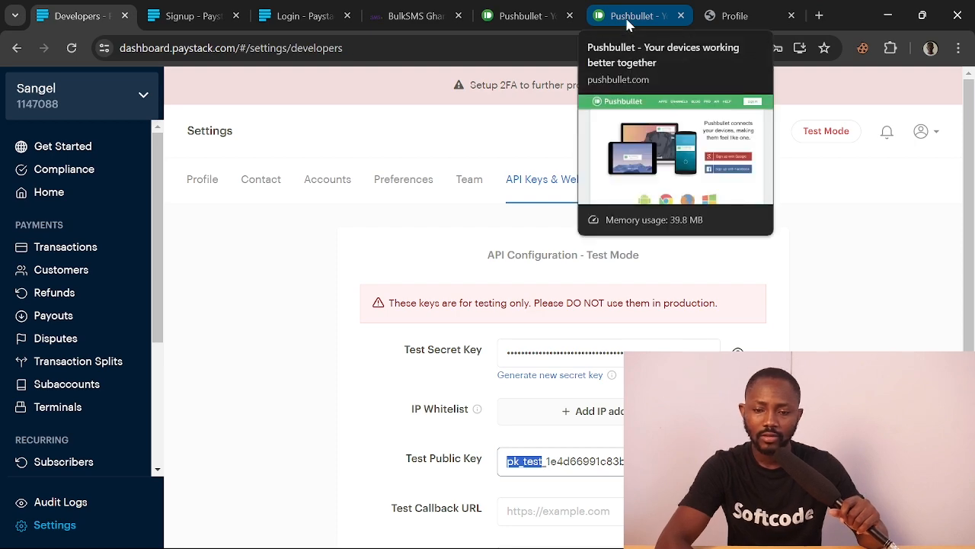
{"action": "left_click", "coordinate": [705, 14]}
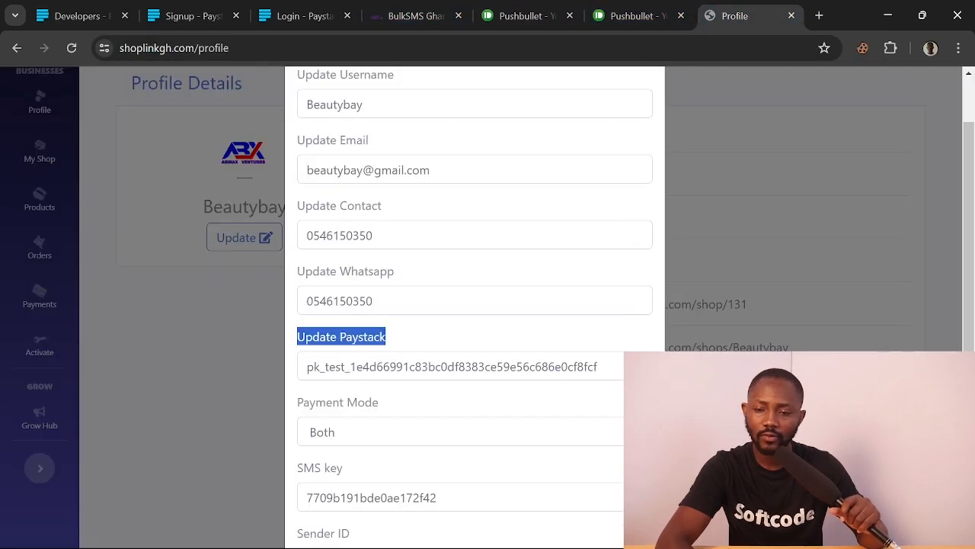
{"action": "left_click", "coordinate": [767, 247]}
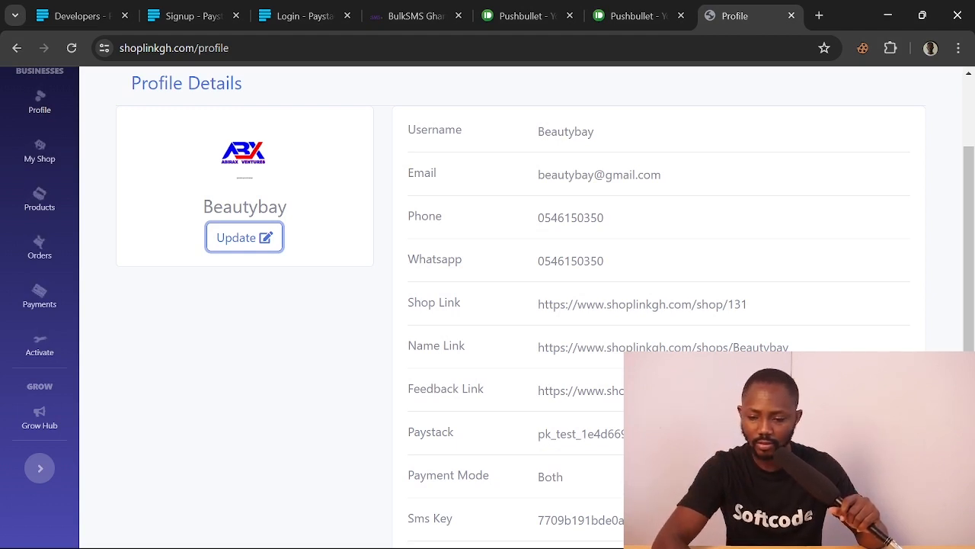
{"action": "scroll", "coordinate": [488, 305], "scroll_direction": "down", "scroll_amount": 1}
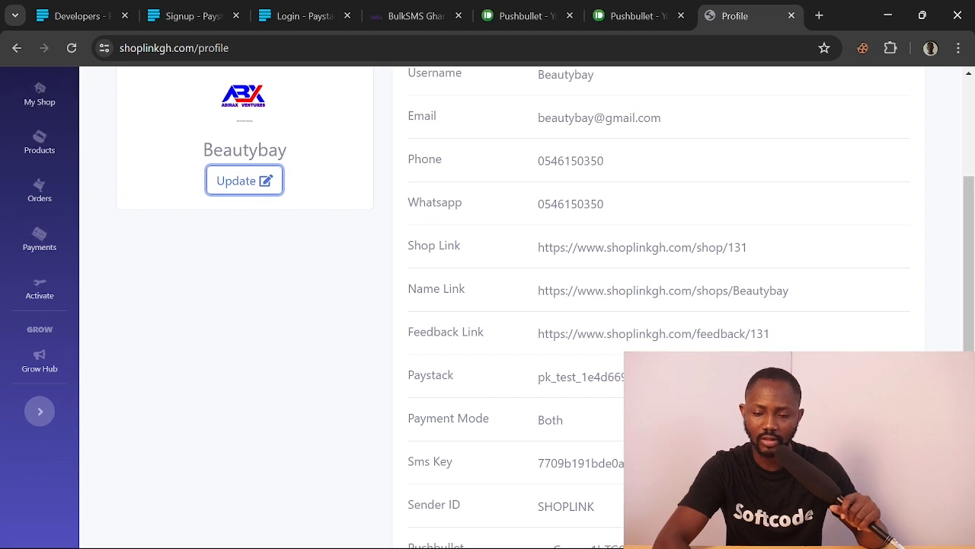
{"action": "scroll", "coordinate": [488, 305], "scroll_direction": "down", "scroll_amount": 3}
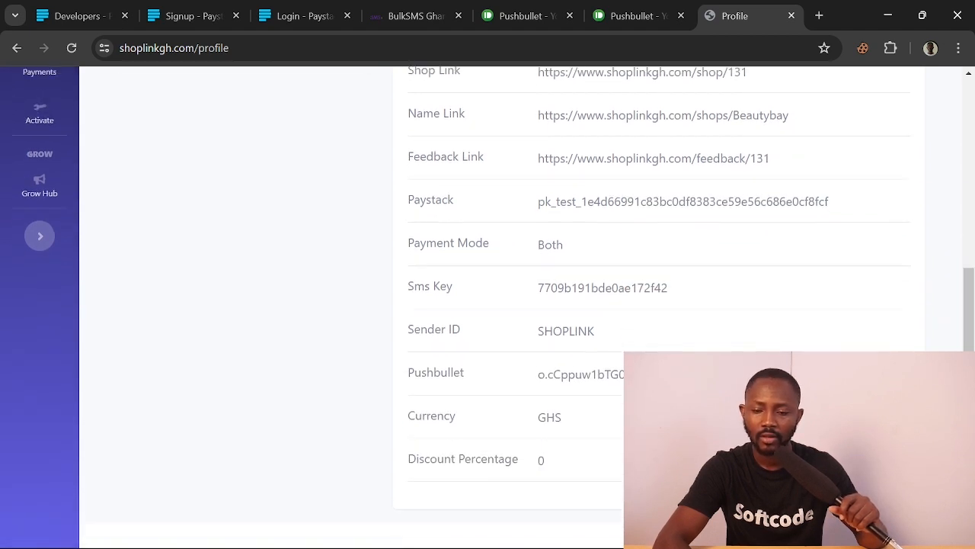
{"action": "scroll", "coordinate": [487, 305], "scroll_direction": "down", "scroll_amount": 1}
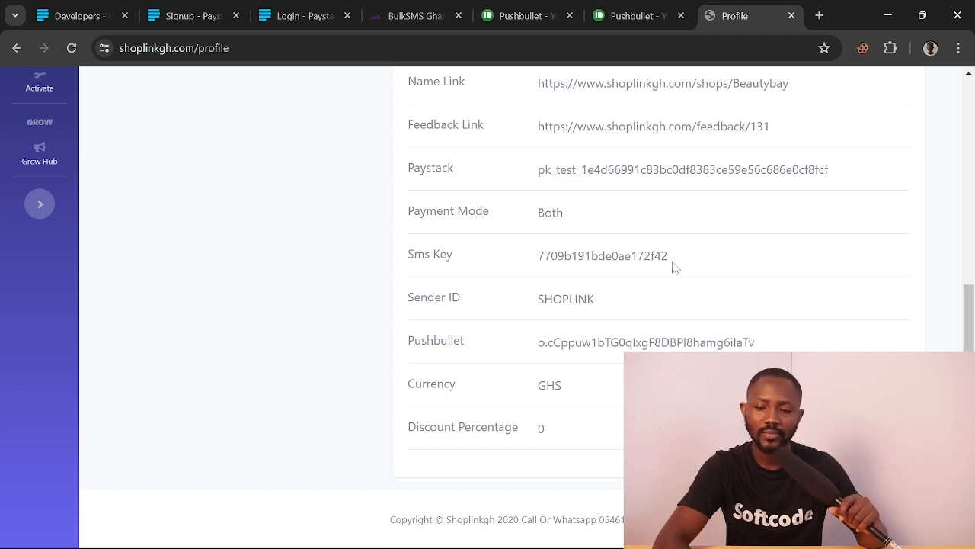
{"action": "left_click_drag", "start_coordinate": [544, 257], "coordinate": [396, 262]}
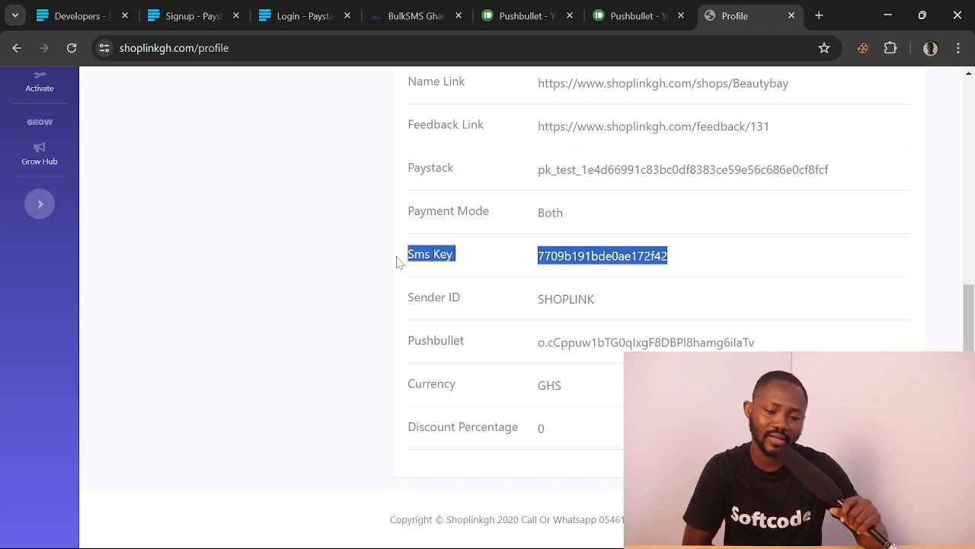
On the BulkSMS Ghana tab, load clientlogin.bulksmsgh.com/home/register
{"action": "left_click", "coordinate": [399, 16]}
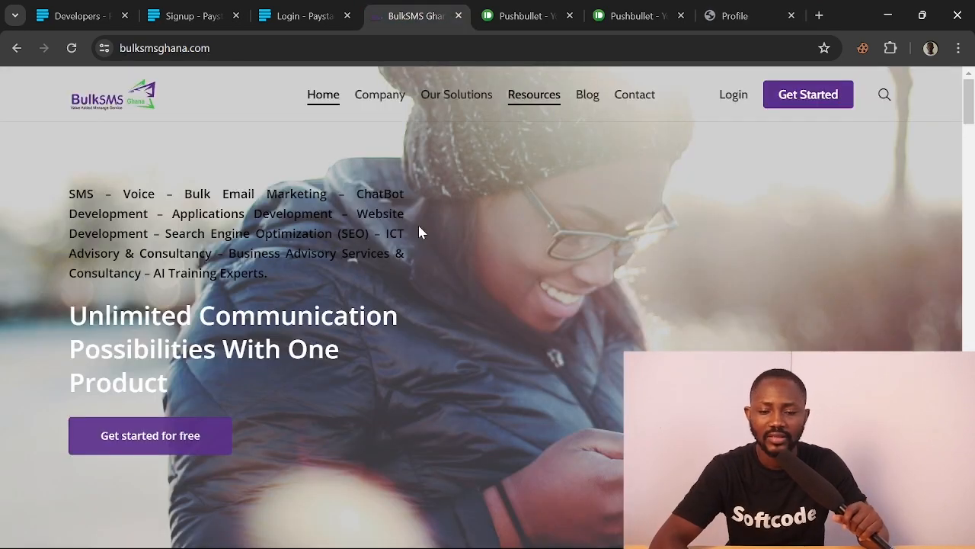
{"action": "scroll", "coordinate": [417, 223], "scroll_direction": "down", "scroll_amount": 2}
{"action": "scroll", "coordinate": [418, 225], "scroll_direction": "down", "scroll_amount": 5}
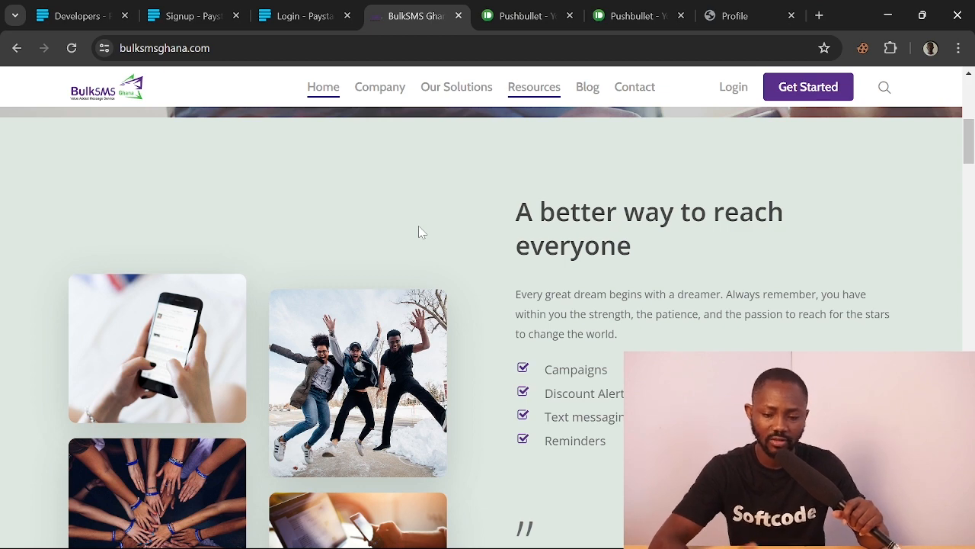
{"action": "scroll", "coordinate": [420, 231], "scroll_direction": "up", "scroll_amount": 7}
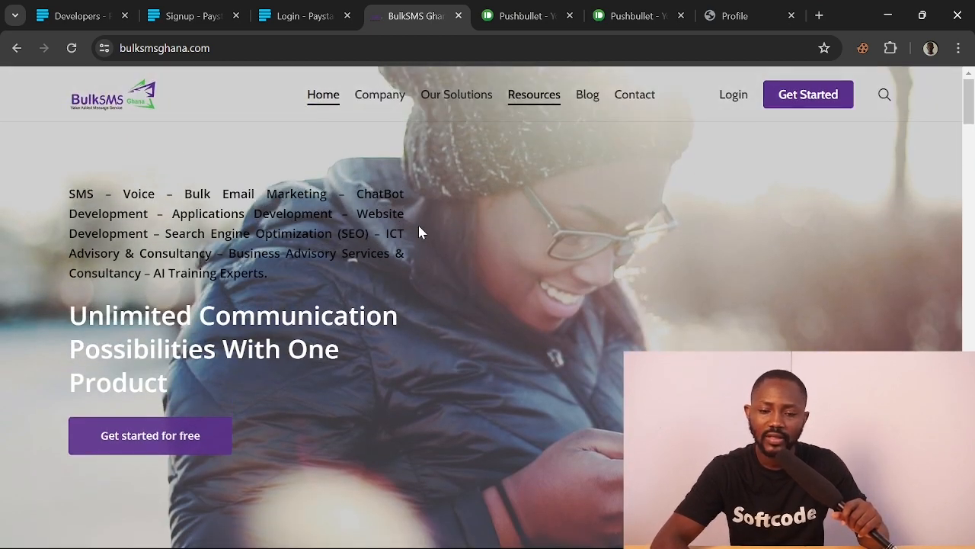
{"action": "left_click", "coordinate": [219, 48]}
{"action": "left_click_drag", "start_coordinate": [213, 48], "coordinate": [116, 48]}
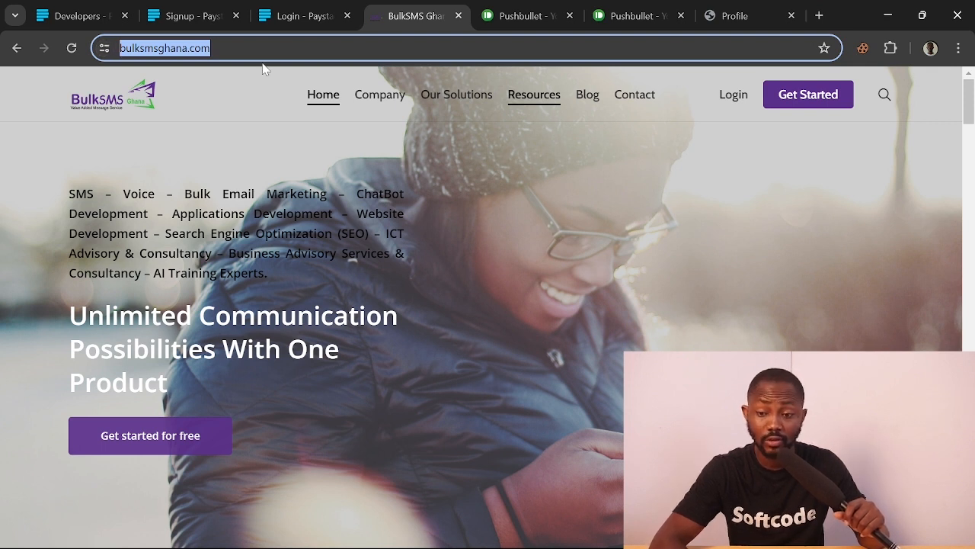
{"action": "left_click", "coordinate": [823, 109]}
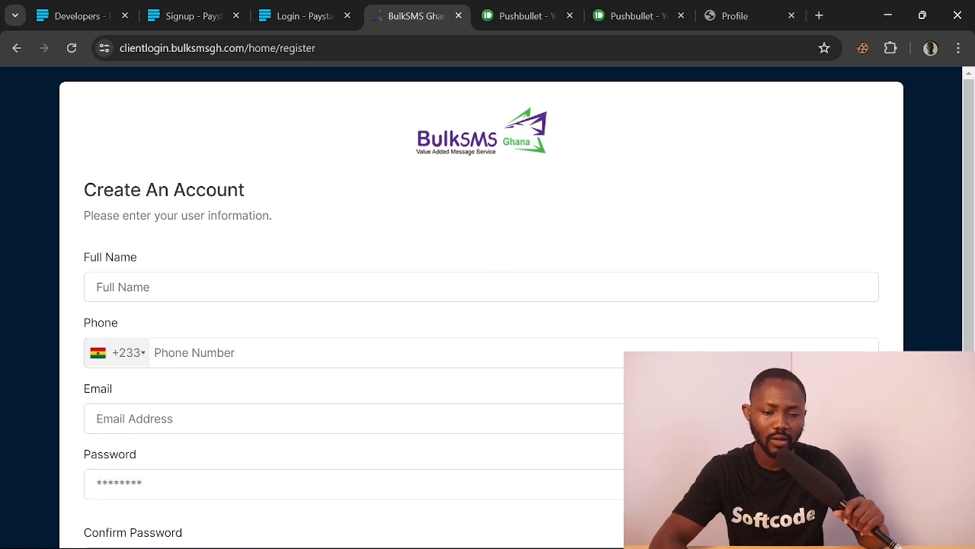
Tab through the empty registration fields, then go back to bulksmsghana.com
{"action": "left_click", "coordinate": [226, 352]}
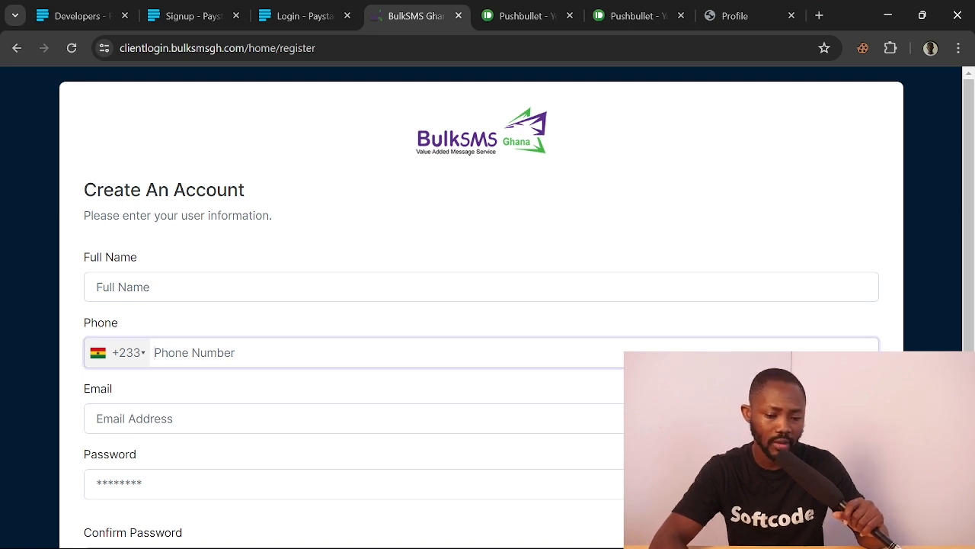
{"action": "scroll", "coordinate": [231, 303], "scroll_direction": "down", "scroll_amount": 1}
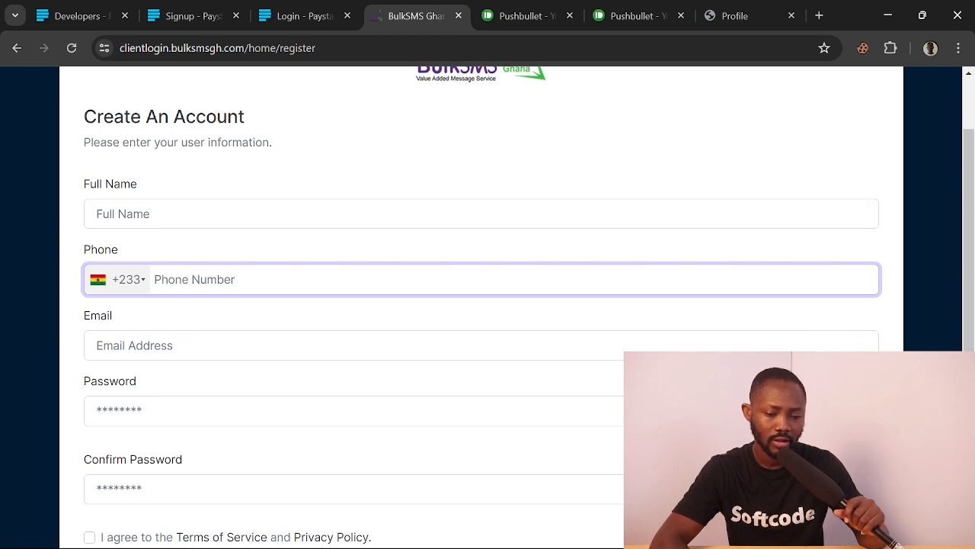
{"action": "left_click", "coordinate": [199, 347]}
{"action": "key", "text": "Tab"}
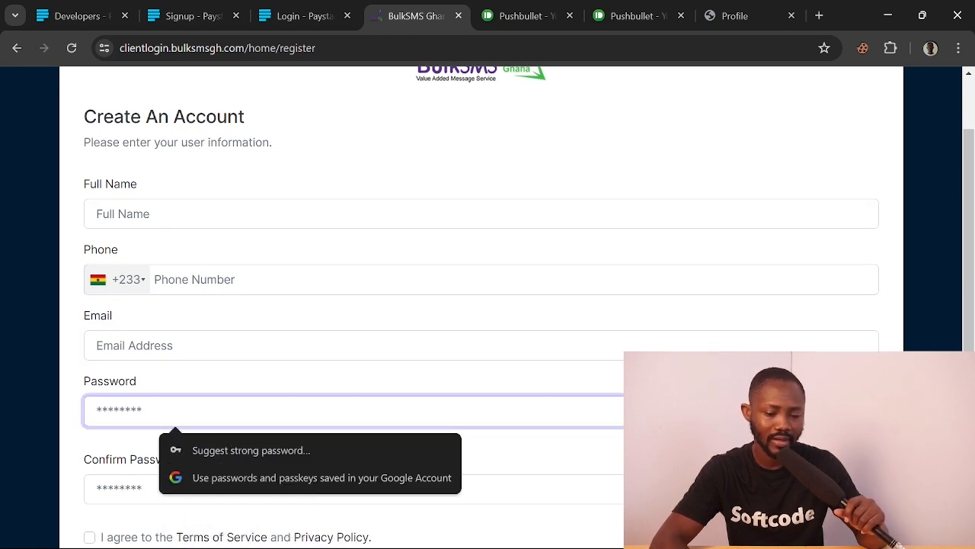
{"action": "key", "text": "Tab"}
{"action": "scroll", "coordinate": [125, 489], "scroll_direction": "down", "scroll_amount": 2}
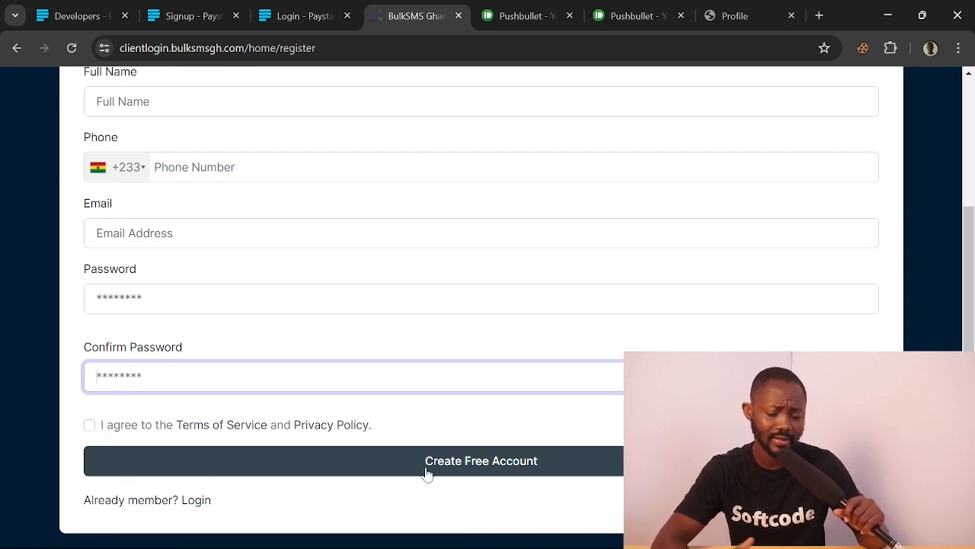
{"action": "scroll", "coordinate": [427, 472], "scroll_direction": "up", "scroll_amount": 3}
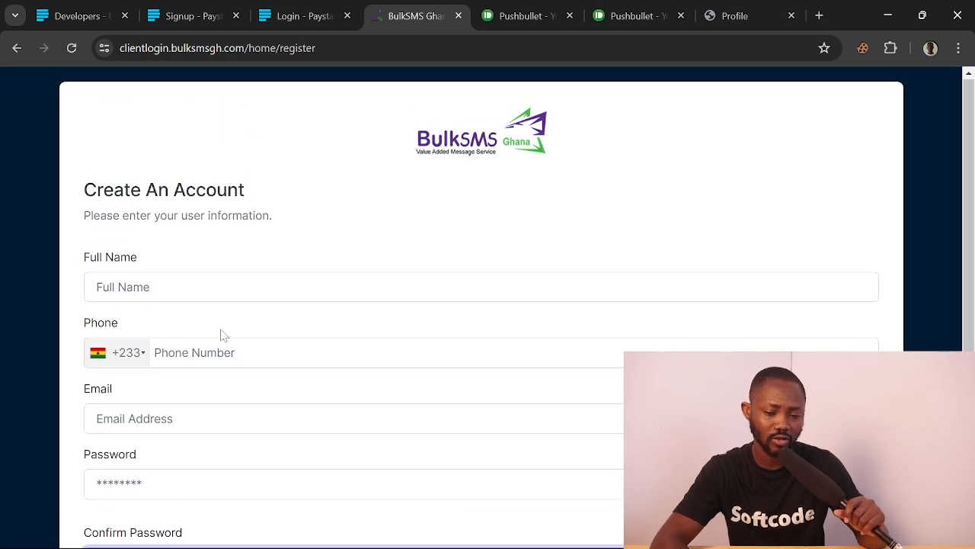
{"action": "left_click", "coordinate": [15, 48]}
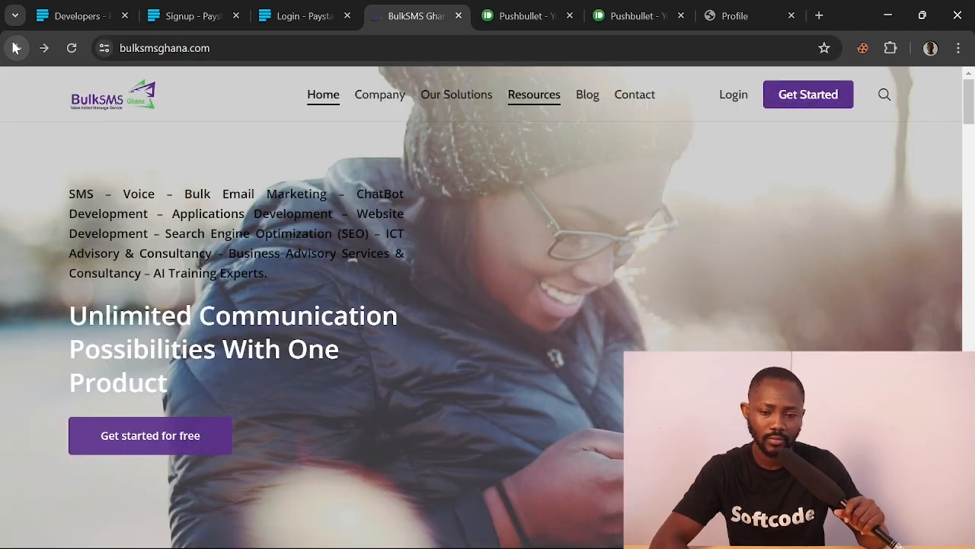
Open the client sign-in page and submit the account phone number and password
{"action": "left_click", "coordinate": [734, 98]}
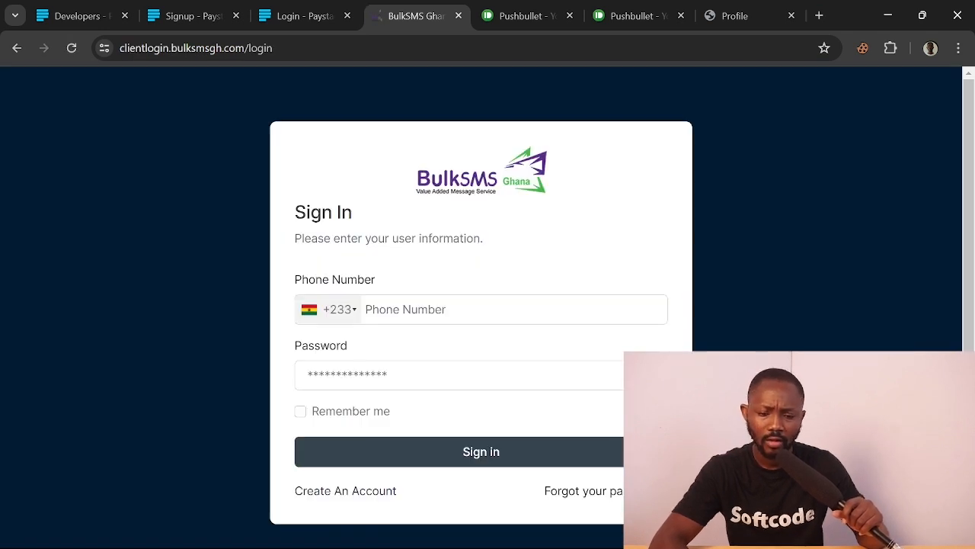
{"action": "left_click", "coordinate": [406, 309]}
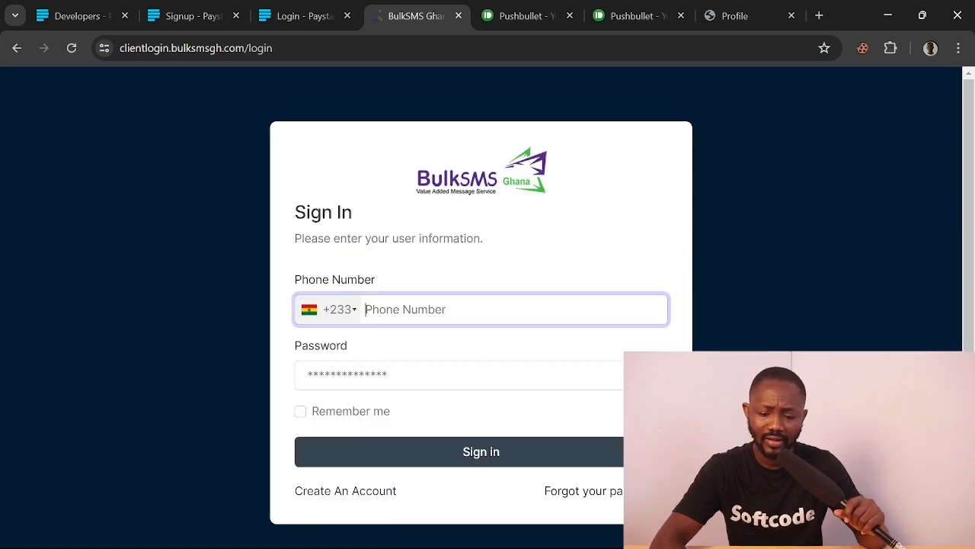
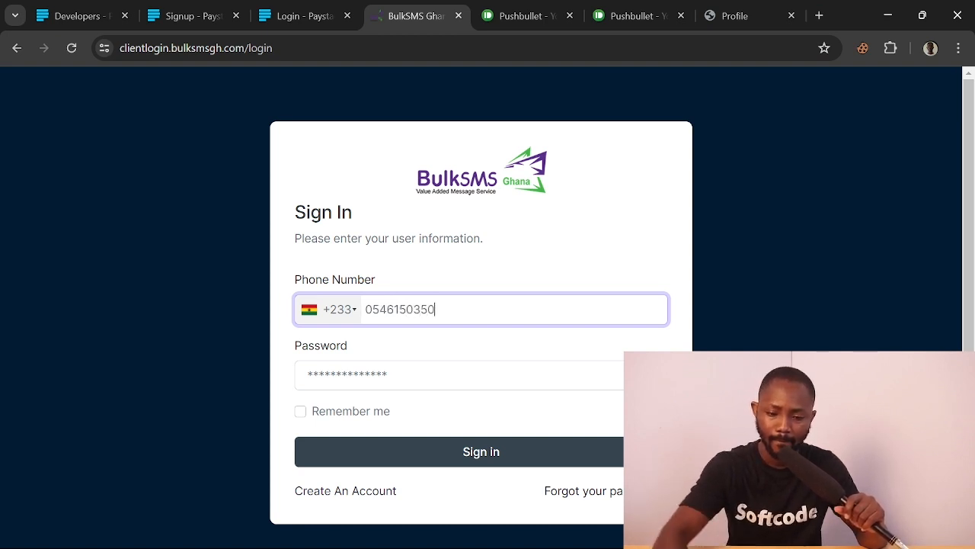
{"action": "key", "text": "Tab"}
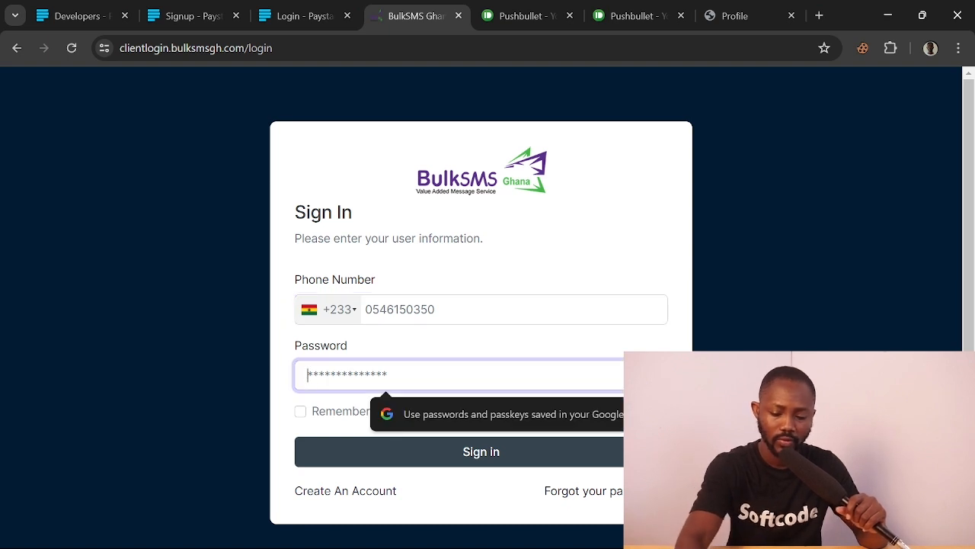
{"action": "type", "text": "••••••••"}
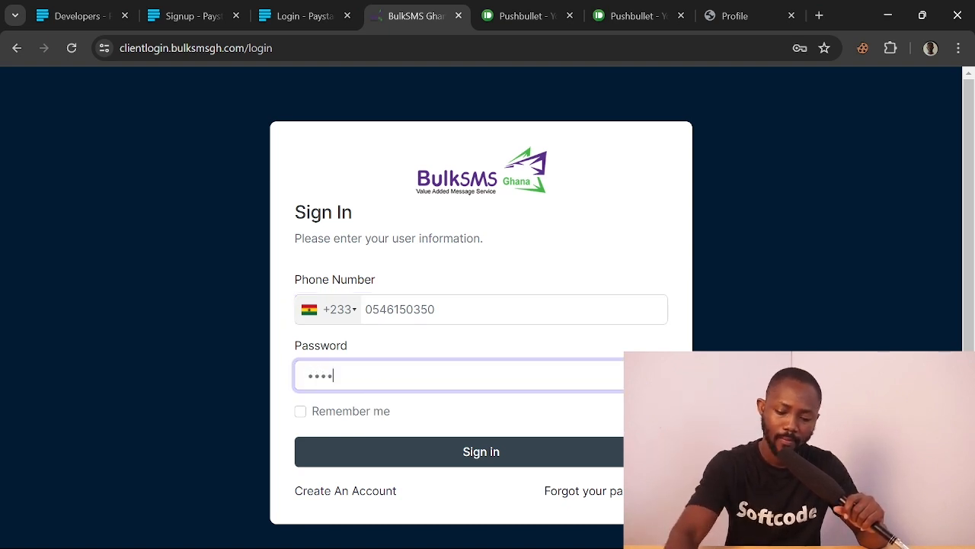
{"action": "type", "text": "•••"}
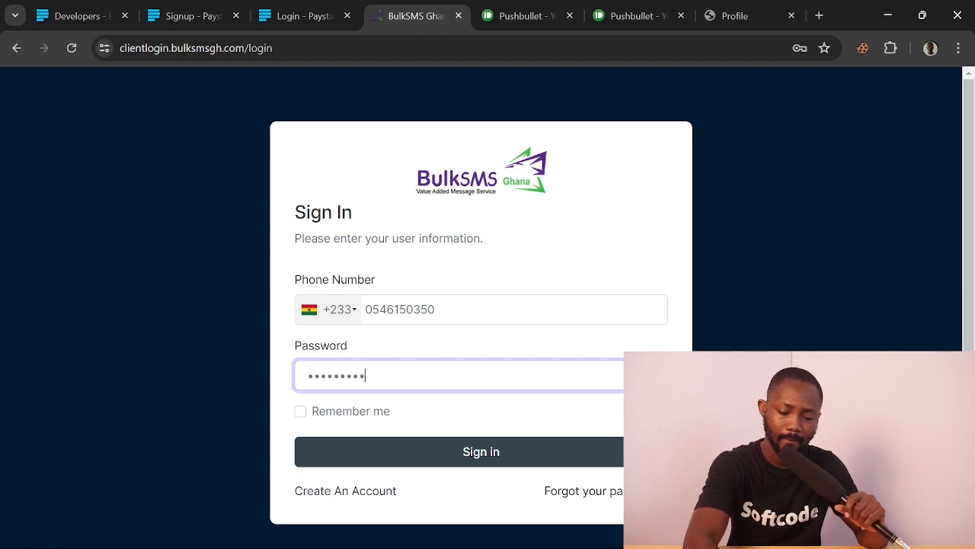
{"action": "left_click", "coordinate": [492, 455]}
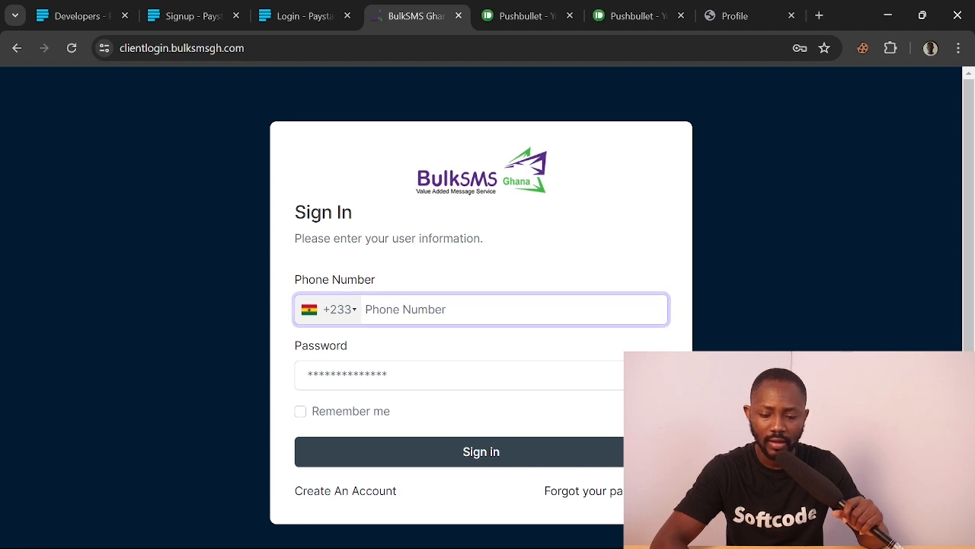
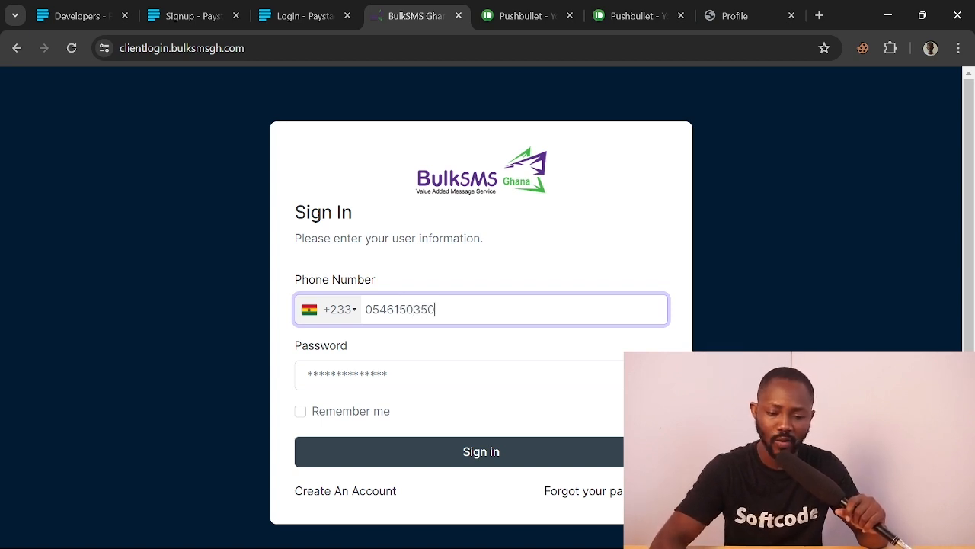
Re-enter the phone number and password after the form resets and sign in again
{"action": "key", "text": "Tab"}
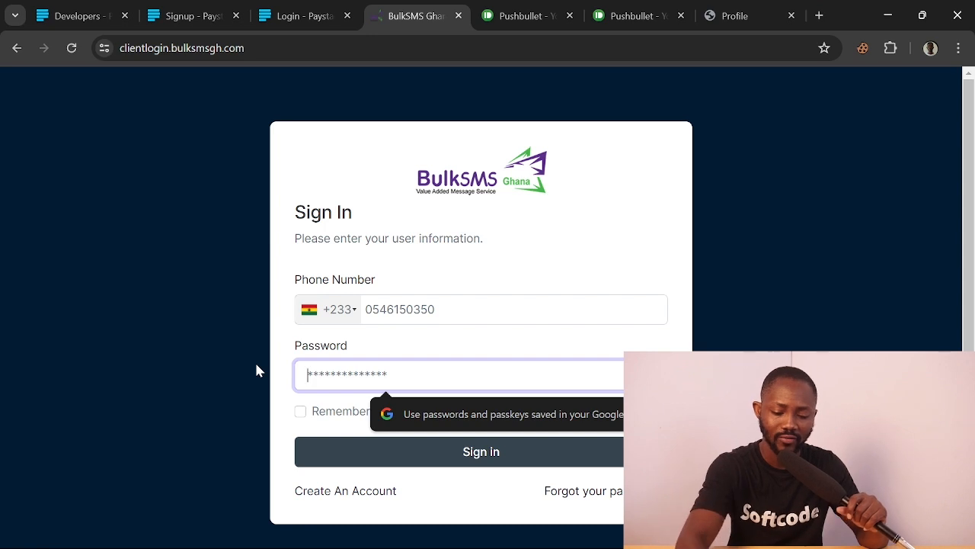
{"action": "type", "text": "•••"}
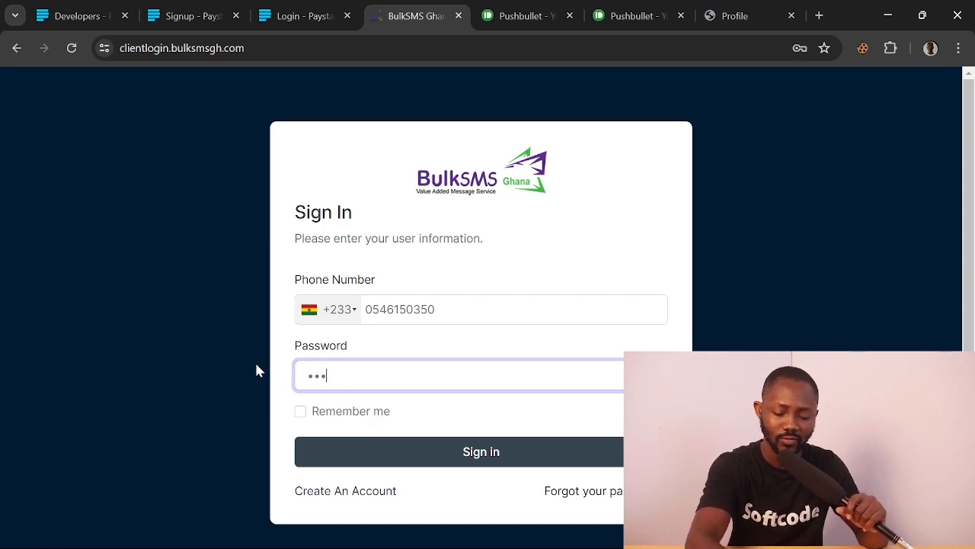
{"action": "type", "text": "••••"}
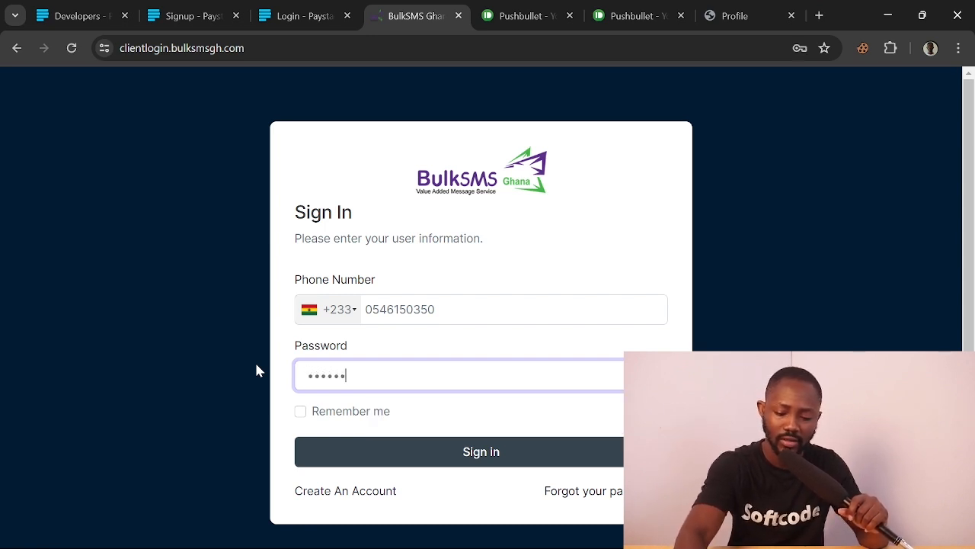
{"action": "type", "text": "•••"}
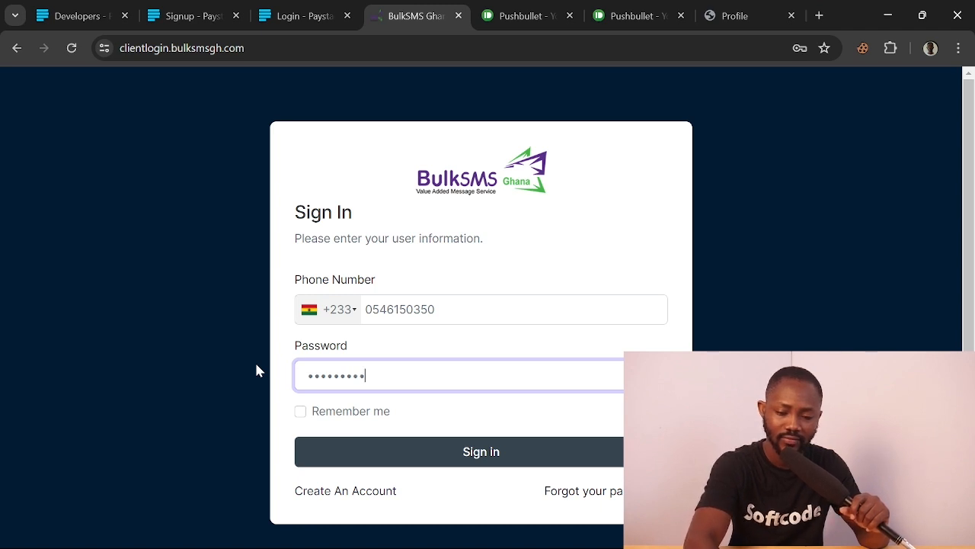
{"action": "type", "text": "•"}
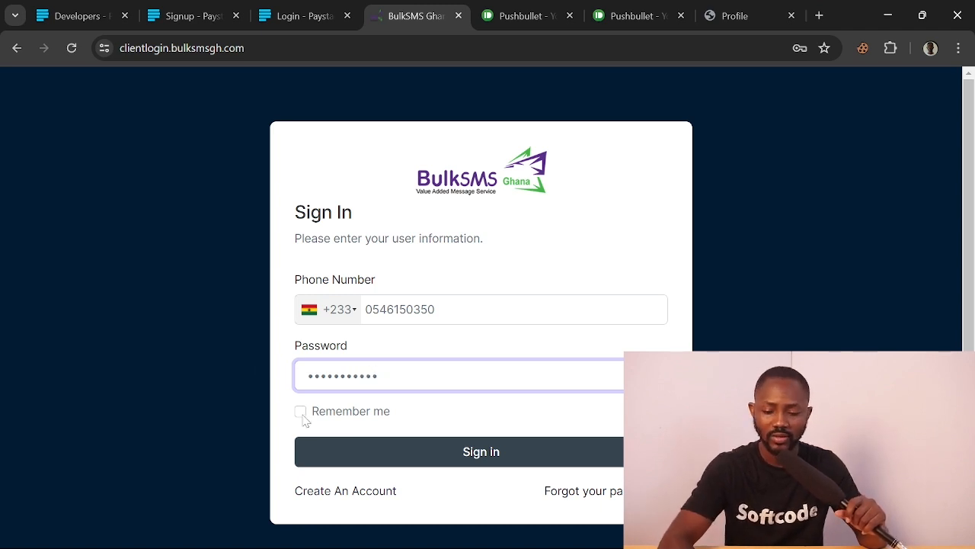
{"action": "left_click", "coordinate": [420, 458]}
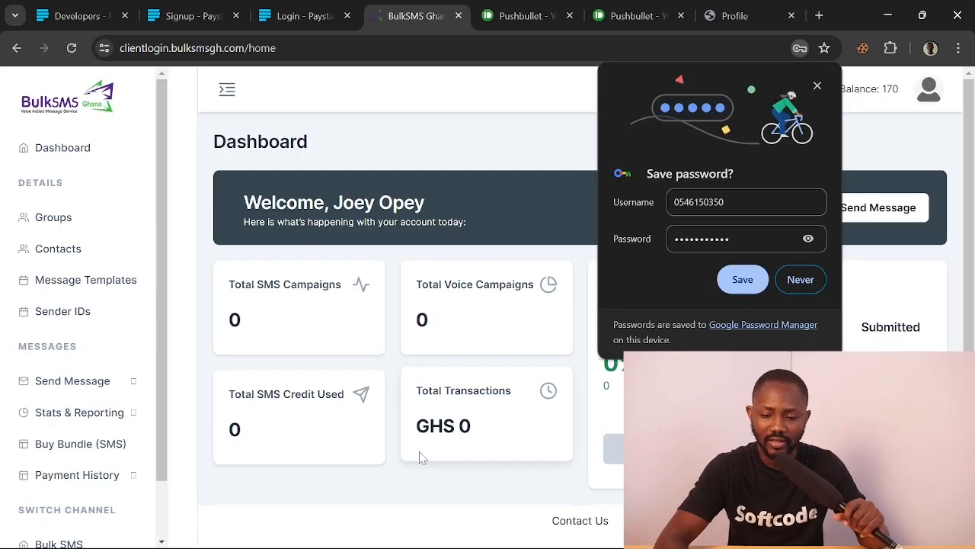
Dismiss Chrome's save-password prompt and review the BulkSMS Ghana dashboard sidebar menu
{"action": "left_click", "coordinate": [816, 87]}
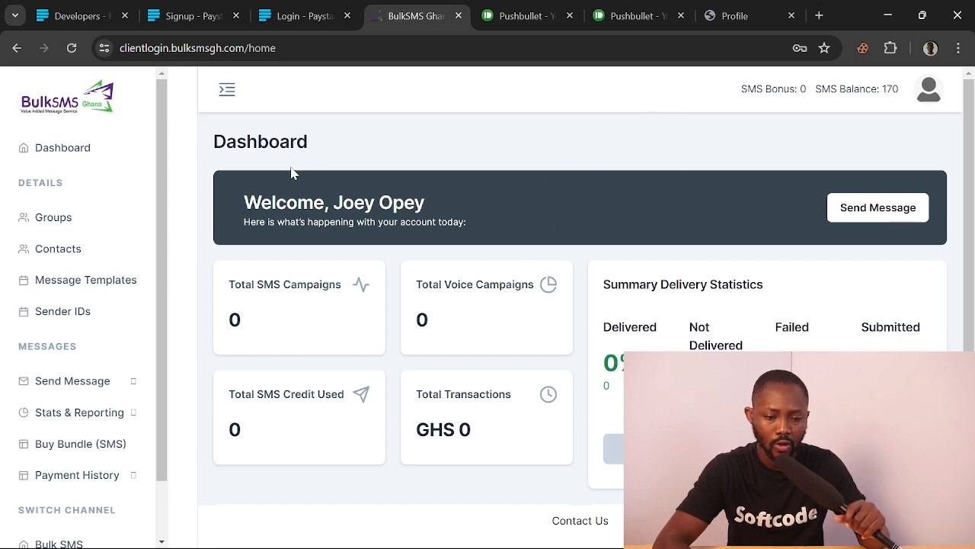
{"action": "scroll", "coordinate": [89, 431], "scroll_direction": "down", "scroll_amount": 2}
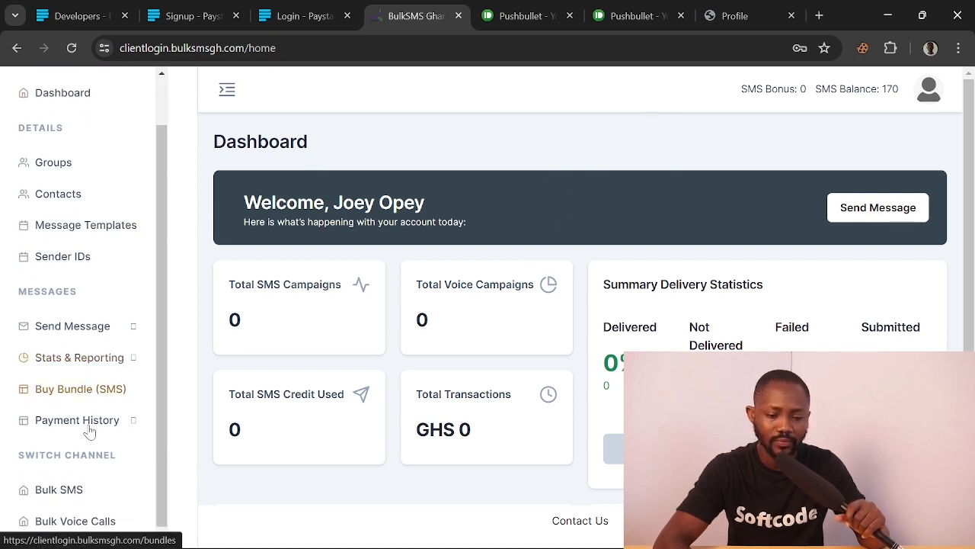
{"action": "scroll", "coordinate": [89, 429], "scroll_direction": "up", "scroll_amount": 1}
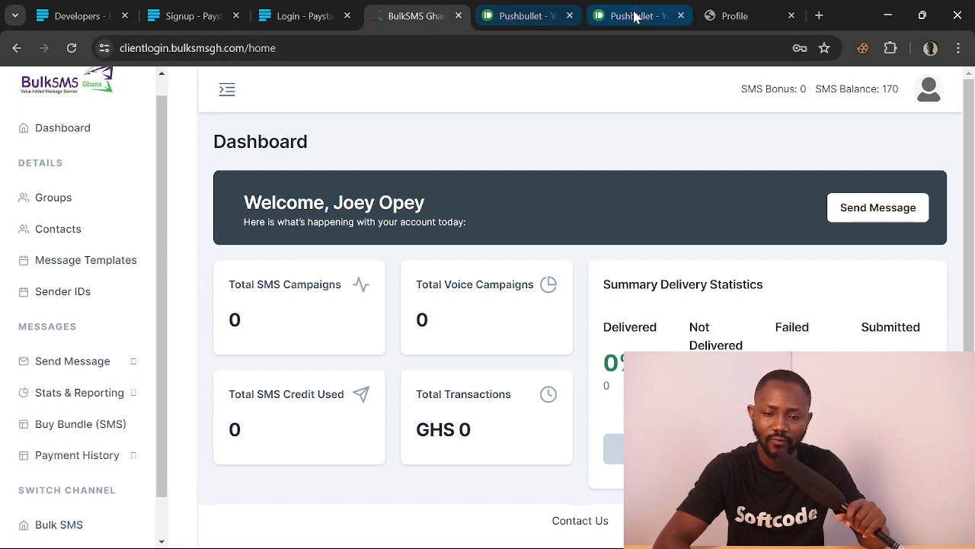
{"action": "left_click", "coordinate": [719, 16]}
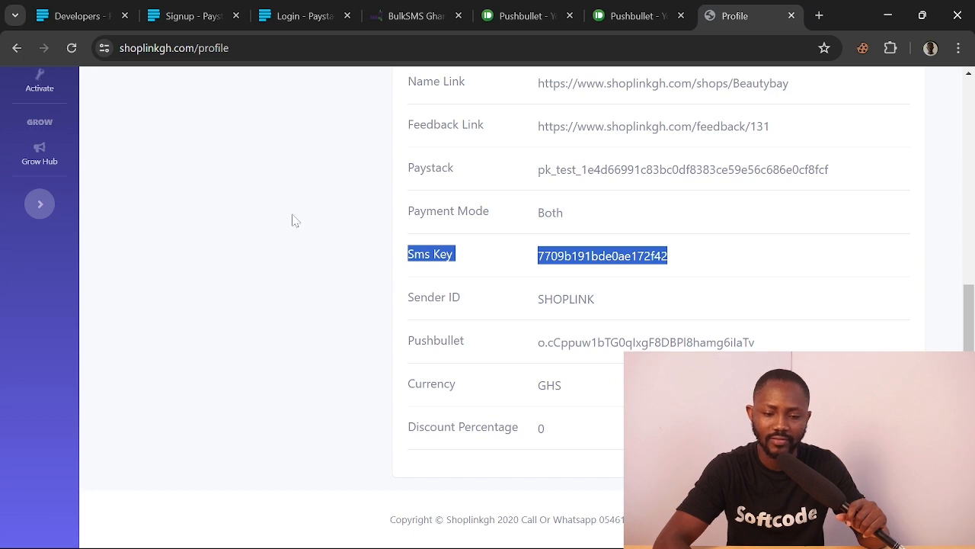
{"action": "left_click", "coordinate": [401, 16]}
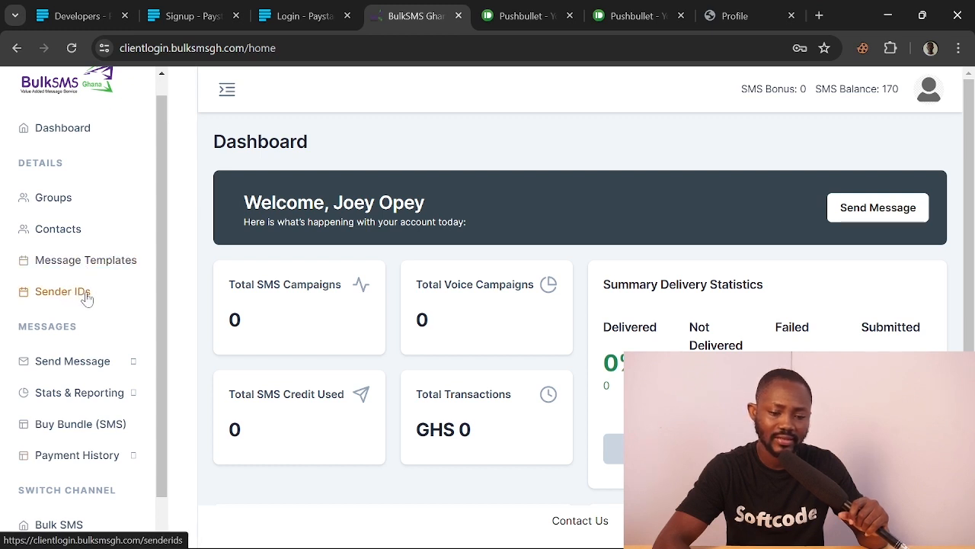
Go to the Groups page showing groups such as Chrismaison and Chris POS
{"action": "left_click", "coordinate": [53, 198]}
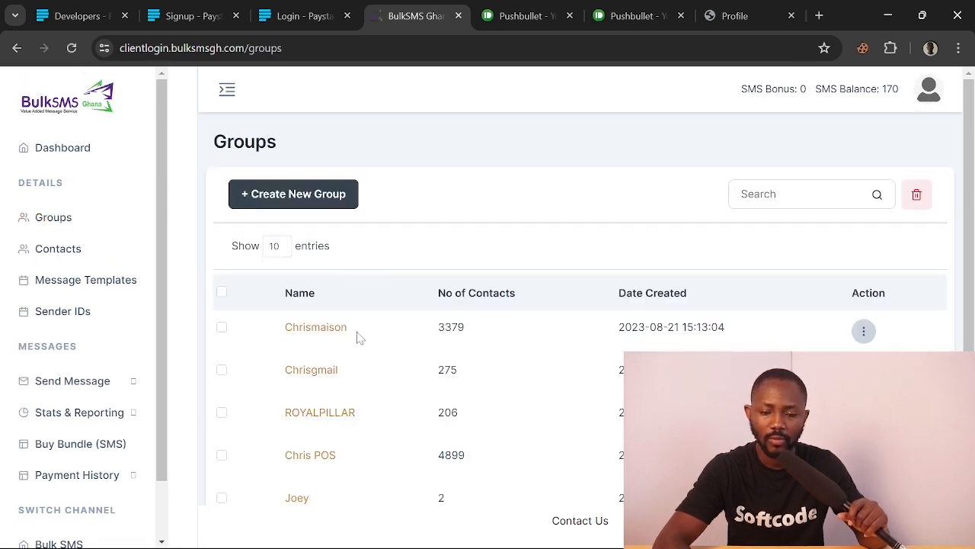
{"action": "scroll", "coordinate": [354, 379], "scroll_direction": "down", "scroll_amount": 1}
{"action": "scroll", "coordinate": [354, 379], "scroll_direction": "up", "scroll_amount": 1}
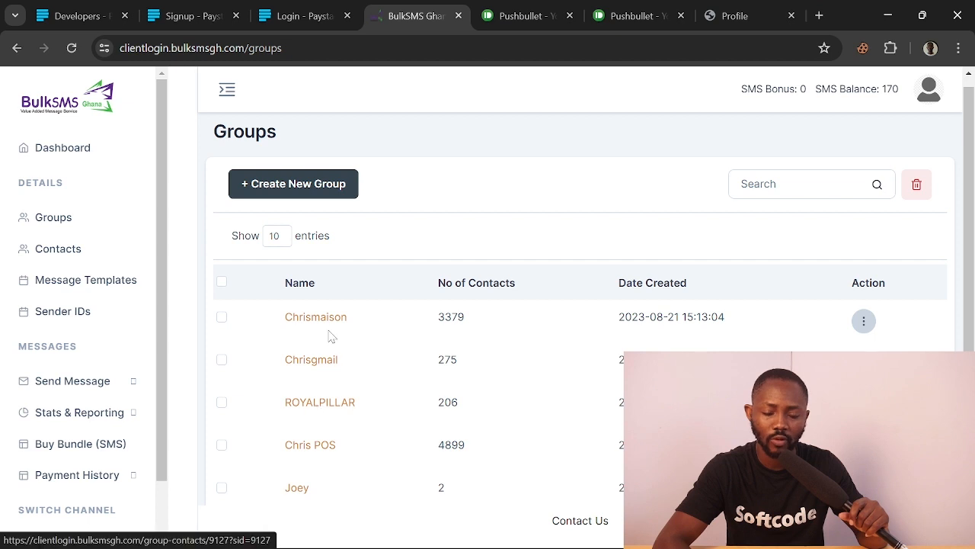
Return to Shoplink and go to the Manage order page
{"action": "left_click", "coordinate": [632, 16]}
{"action": "left_click", "coordinate": [729, 12]}
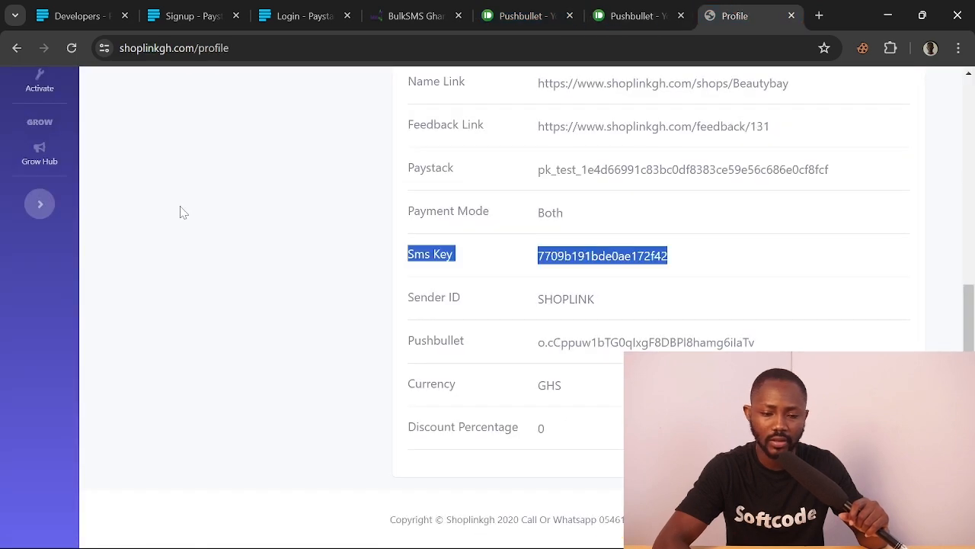
{"action": "scroll", "coordinate": [183, 212], "scroll_direction": "up", "scroll_amount": 3}
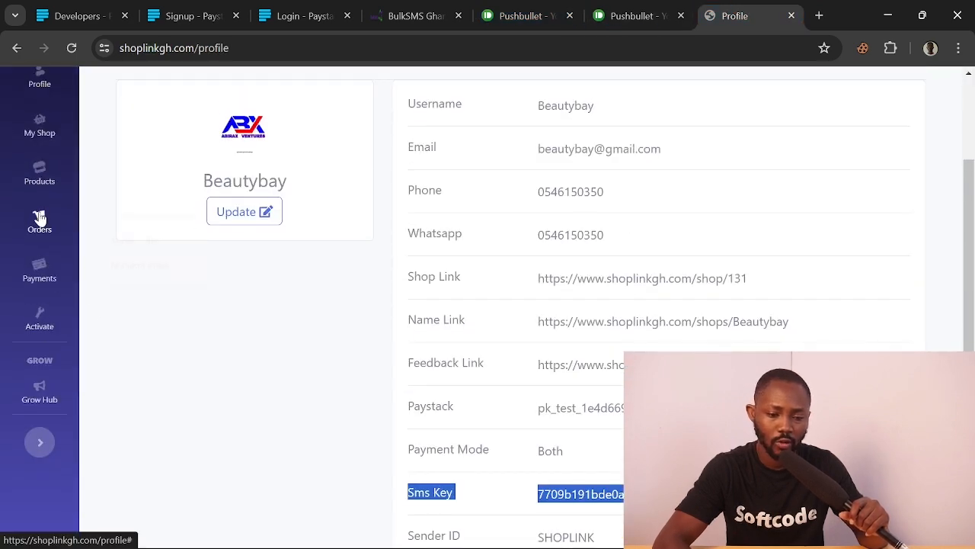
{"action": "mouse_move", "coordinate": [40, 221]}
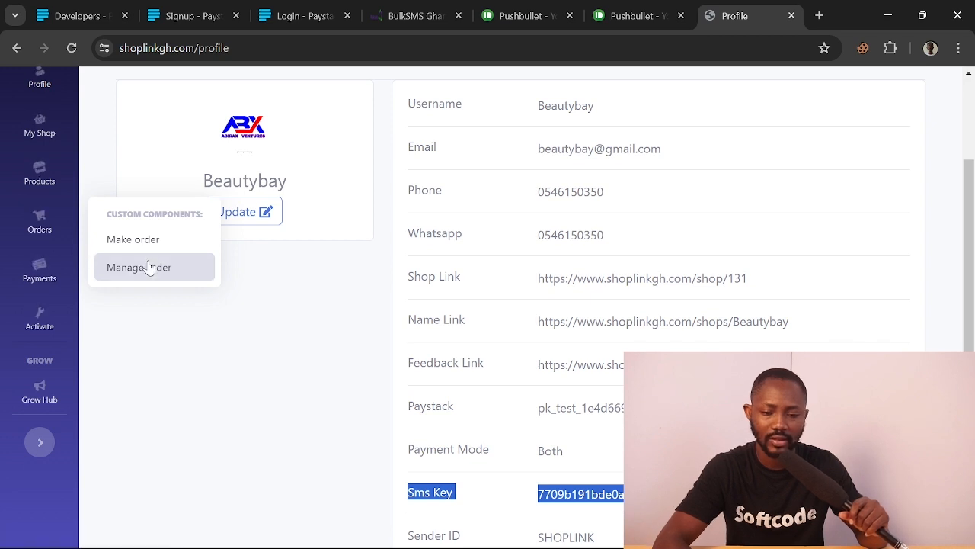
{"action": "left_click", "coordinate": [149, 266]}
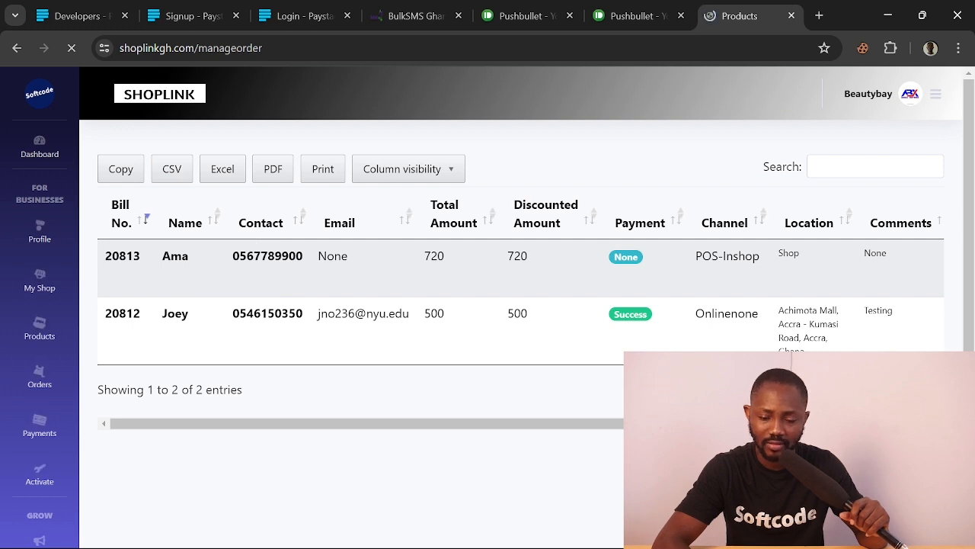
Hide the Bill No., Total Amount, Discounted Amount, Payment, Location and Channel columns
{"action": "left_click", "coordinate": [412, 170]}
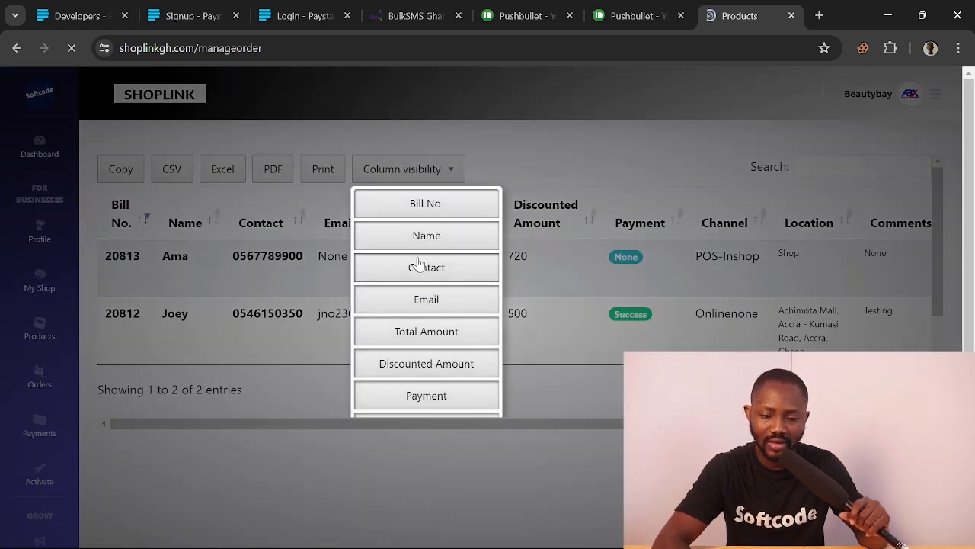
{"action": "left_click", "coordinate": [421, 204]}
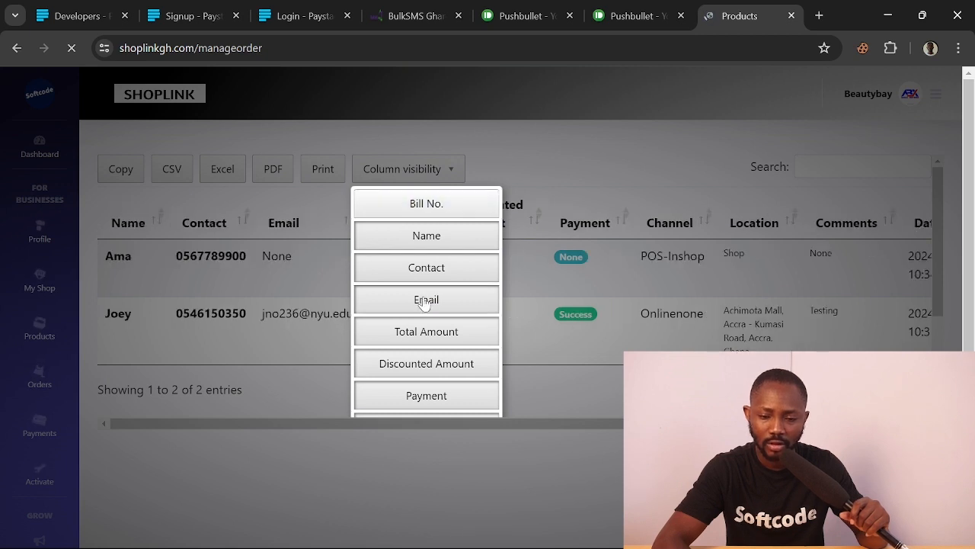
{"action": "left_click", "coordinate": [425, 332]}
{"action": "left_click", "coordinate": [426, 361]}
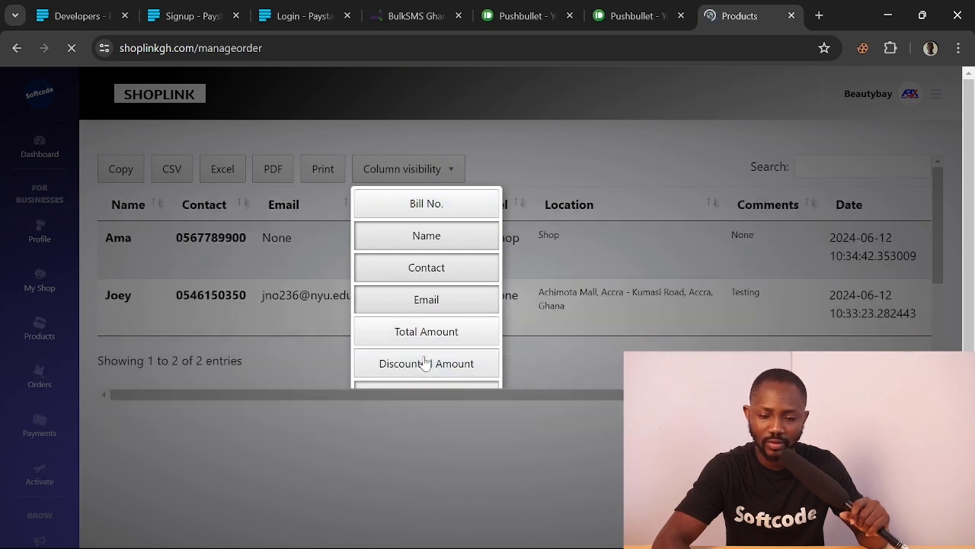
{"action": "scroll", "coordinate": [430, 364], "scroll_direction": "down", "scroll_amount": 1}
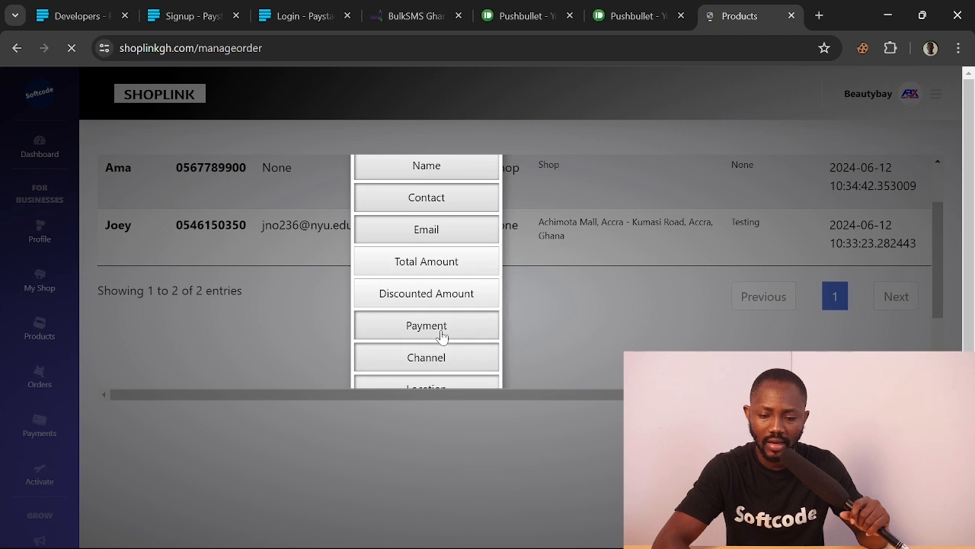
{"action": "left_click", "coordinate": [442, 336]}
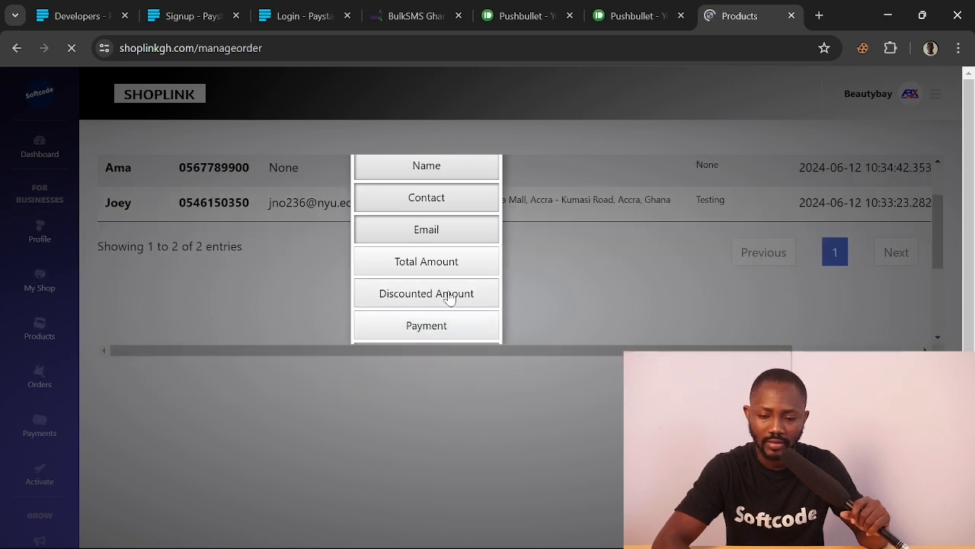
{"action": "left_click", "coordinate": [449, 297]}
{"action": "left_click", "coordinate": [449, 317]}
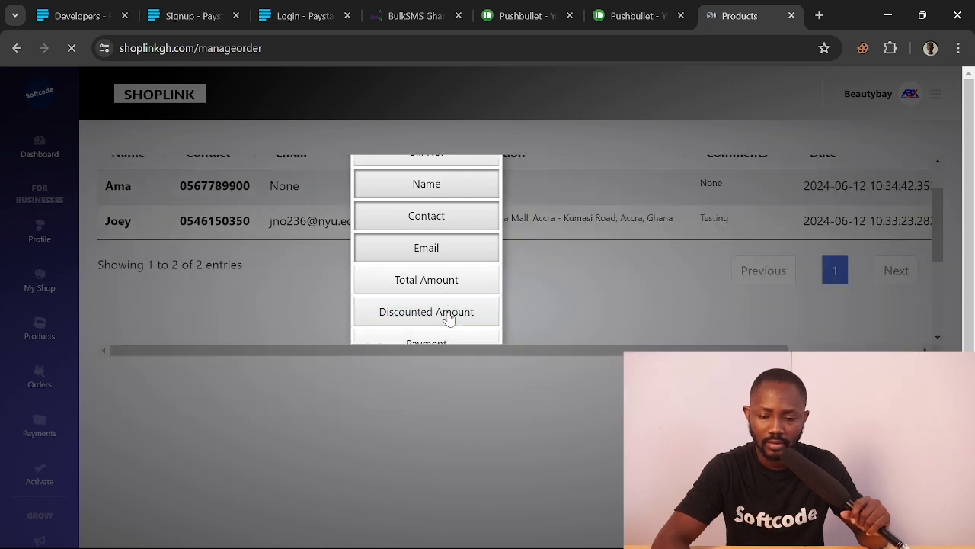
{"action": "scroll", "coordinate": [465, 325], "scroll_direction": "down", "scroll_amount": 1}
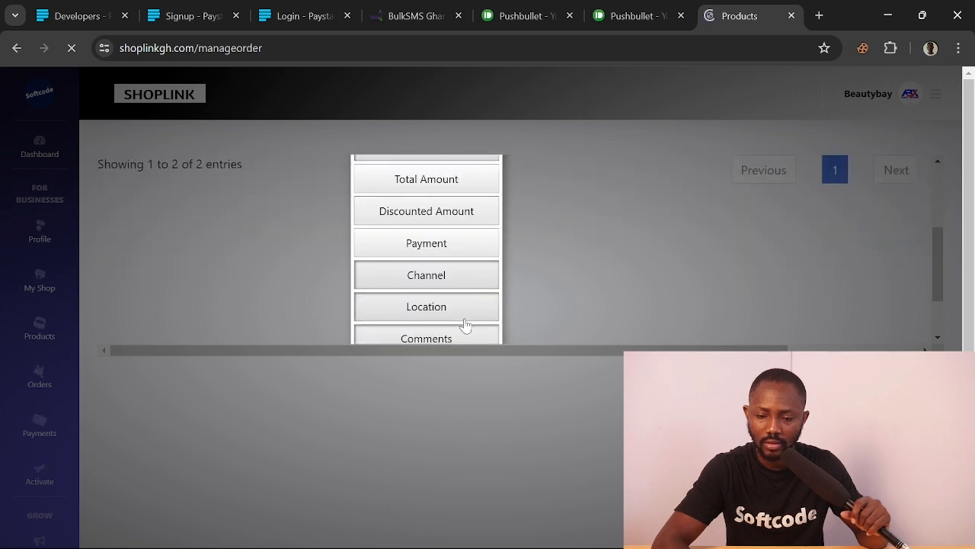
{"action": "left_click", "coordinate": [463, 317]}
{"action": "left_click", "coordinate": [463, 282]}
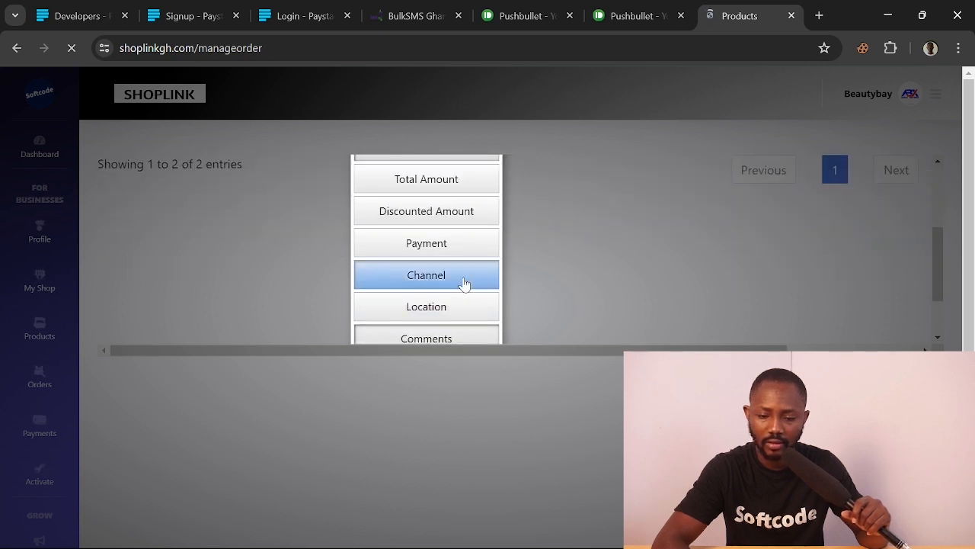
Hide the Comments and Date columns, leaving only Name, Contact and Email
{"action": "scroll", "coordinate": [472, 257], "scroll_direction": "down", "scroll_amount": 1}
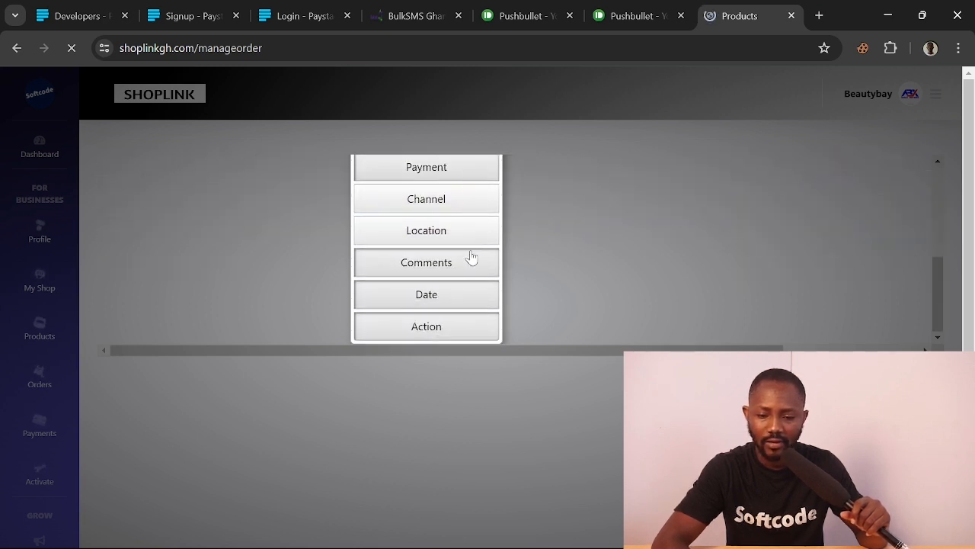
{"action": "left_click", "coordinate": [461, 275]}
{"action": "scroll", "coordinate": [459, 279], "scroll_direction": "up", "scroll_amount": 1}
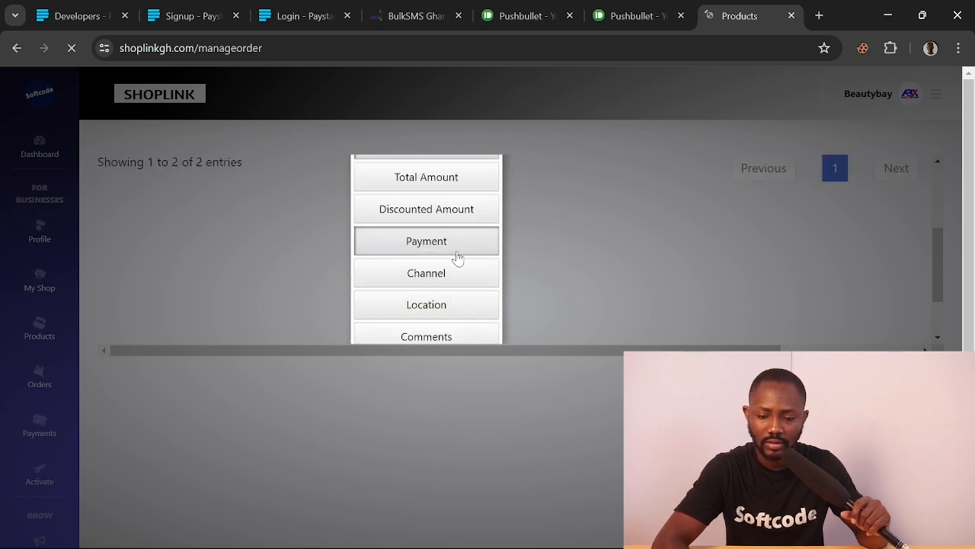
{"action": "scroll", "coordinate": [457, 252], "scroll_direction": "down", "scroll_amount": 2}
{"action": "left_click", "coordinate": [442, 295]}
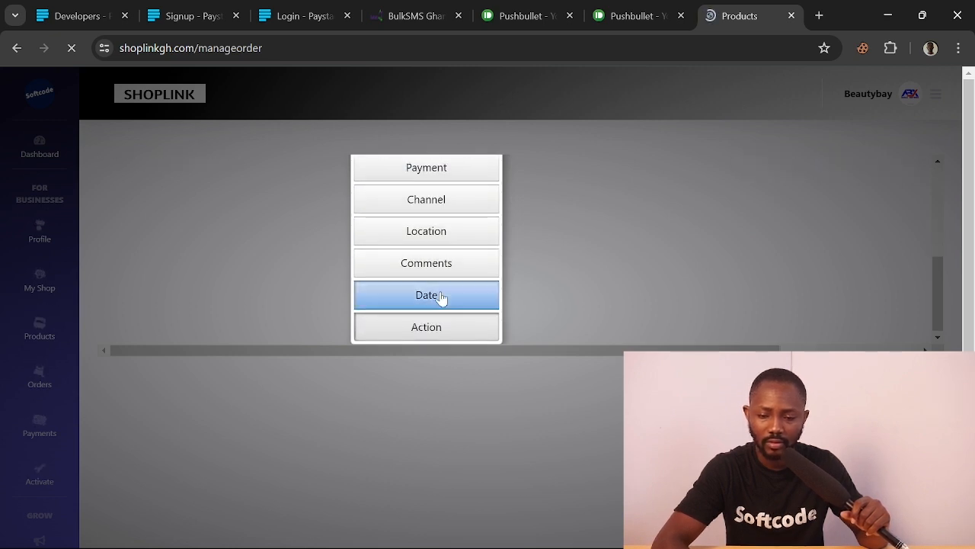
{"action": "scroll", "coordinate": [438, 320], "scroll_direction": "up", "scroll_amount": 2}
{"action": "scroll", "coordinate": [433, 335], "scroll_direction": "down", "scroll_amount": 2}
{"action": "scroll", "coordinate": [434, 326], "scroll_direction": "up", "scroll_amount": 2}
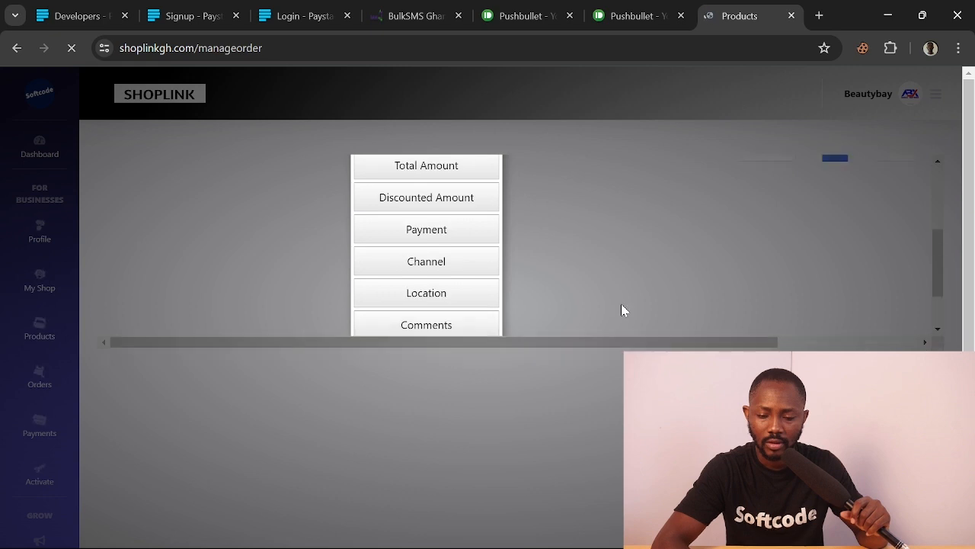
{"action": "left_click", "coordinate": [621, 304]}
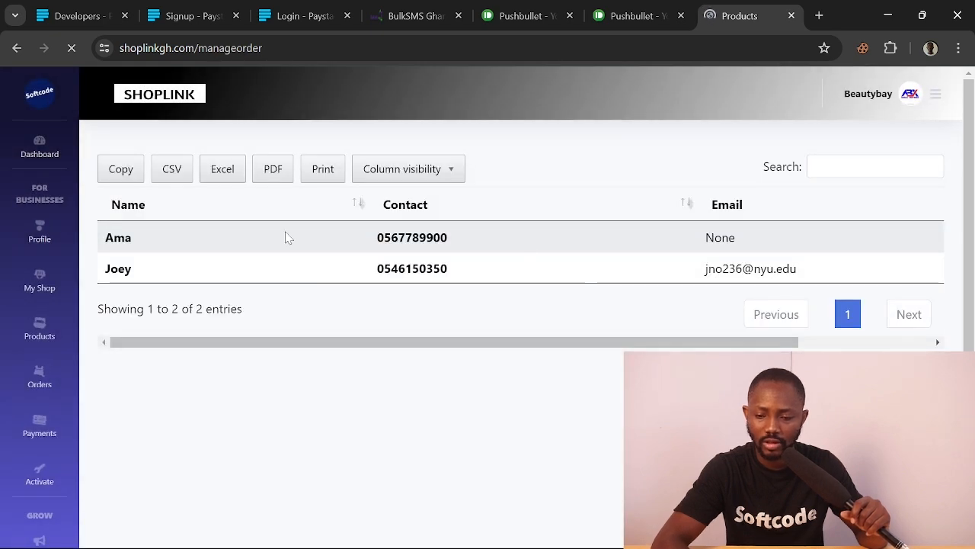
{"action": "scroll", "coordinate": [495, 267], "scroll_direction": "right", "scroll_amount": 4}
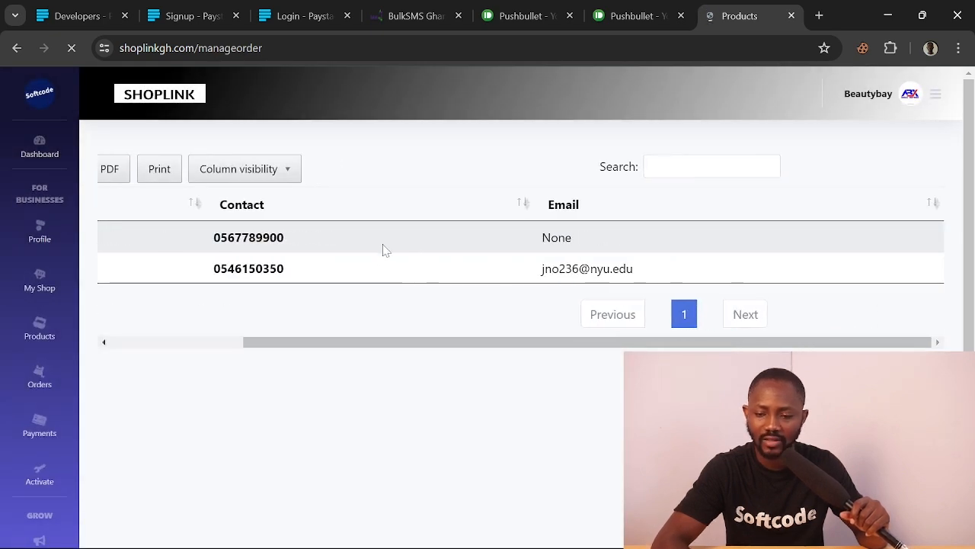
{"action": "scroll", "coordinate": [328, 242], "scroll_direction": "left", "scroll_amount": 4}
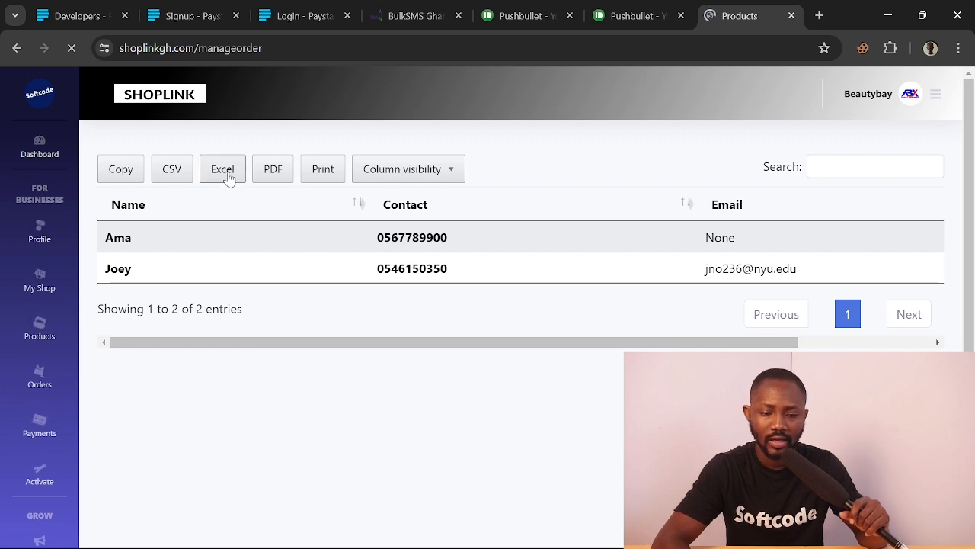
Export the orders table to Excel as Products (3).xlsx and open the download
{"action": "left_click", "coordinate": [222, 170]}
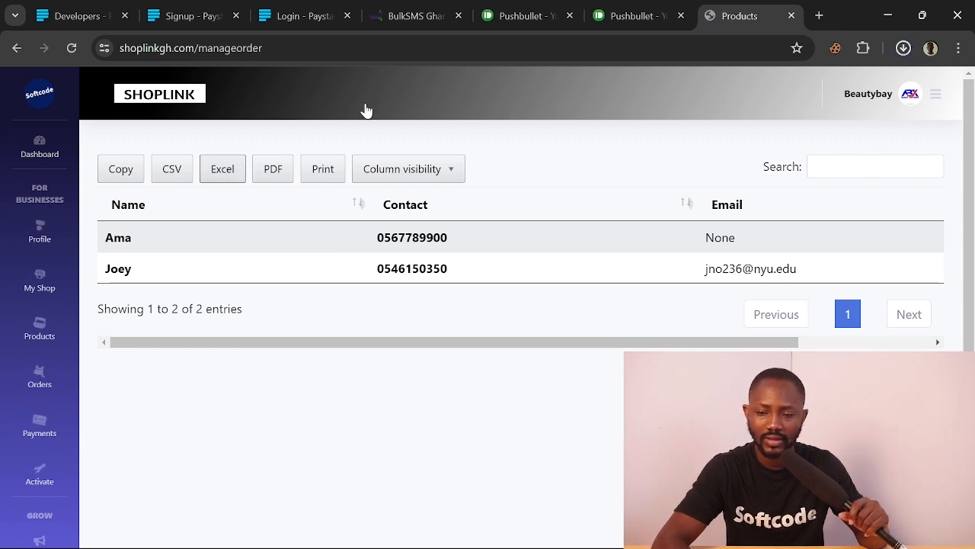
{"action": "left_click", "coordinate": [903, 52]}
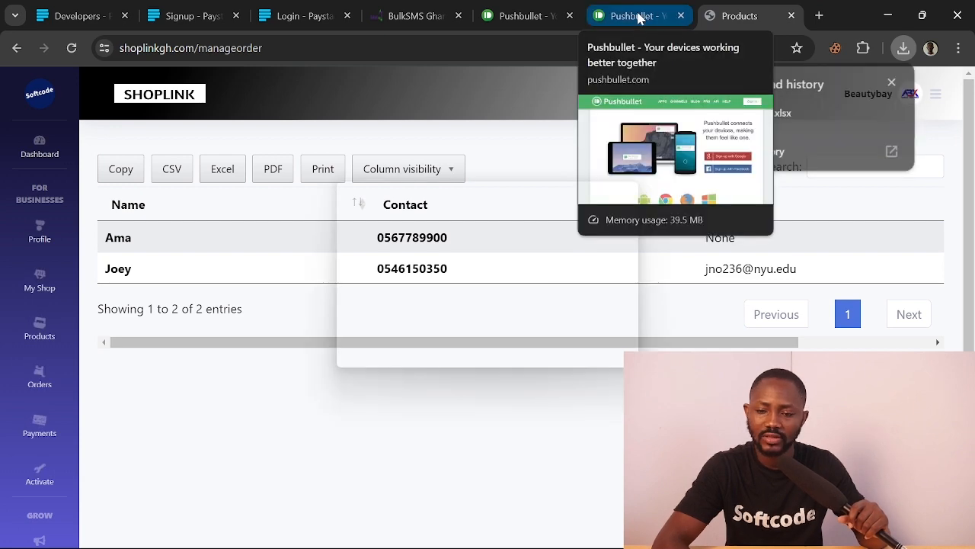
On the BulkSMS Ghana Groups page, add a new group named 'beautybay'
{"action": "left_click", "coordinate": [418, 15]}
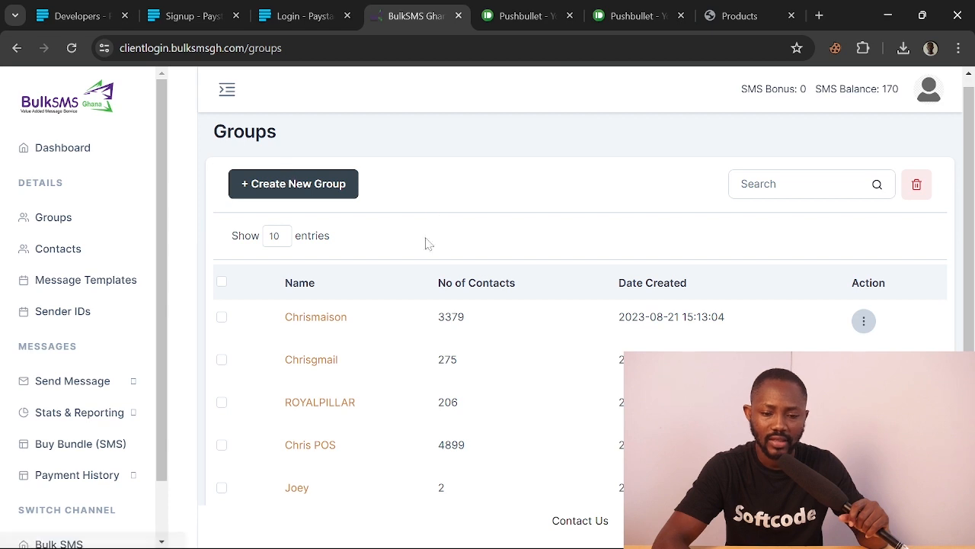
{"action": "scroll", "coordinate": [409, 253], "scroll_direction": "up", "scroll_amount": 1}
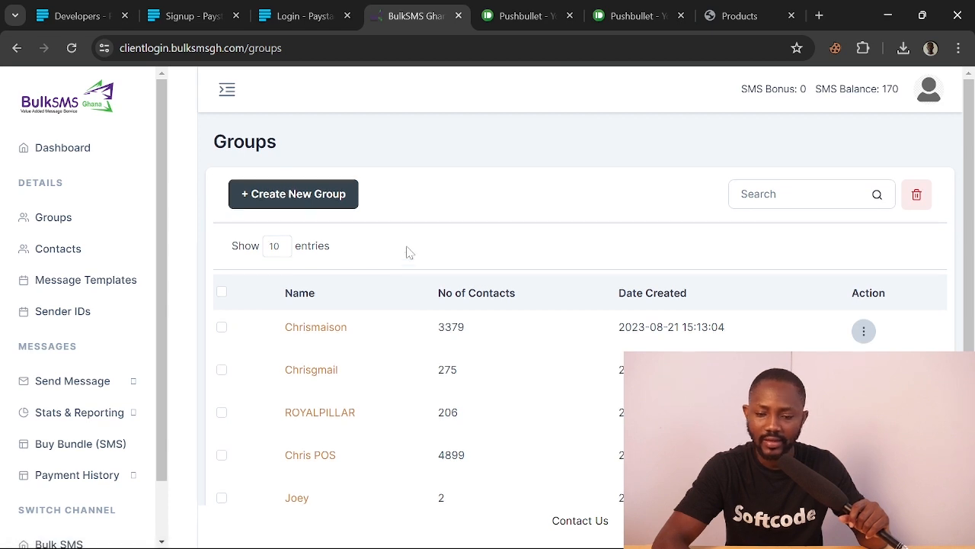
{"action": "left_click", "coordinate": [337, 200]}
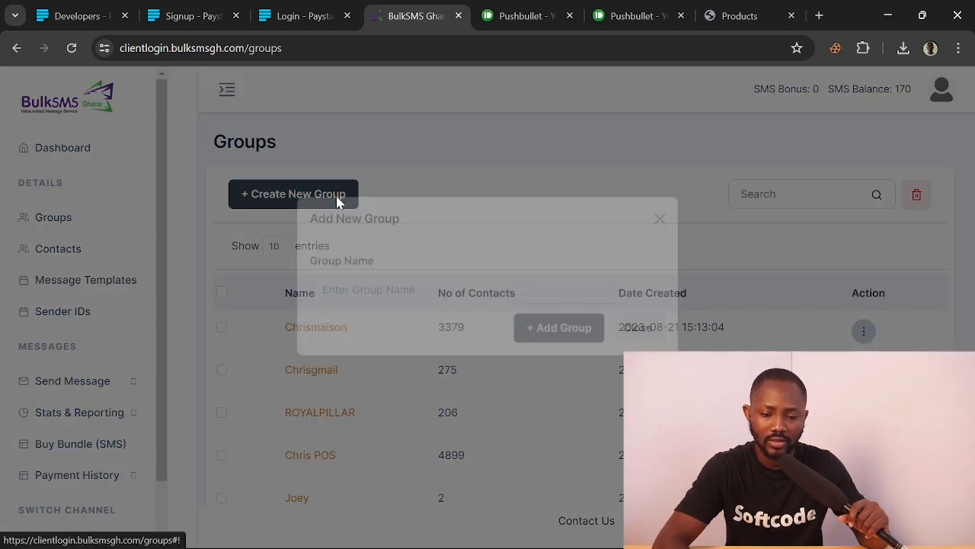
{"action": "left_click", "coordinate": [383, 321]}
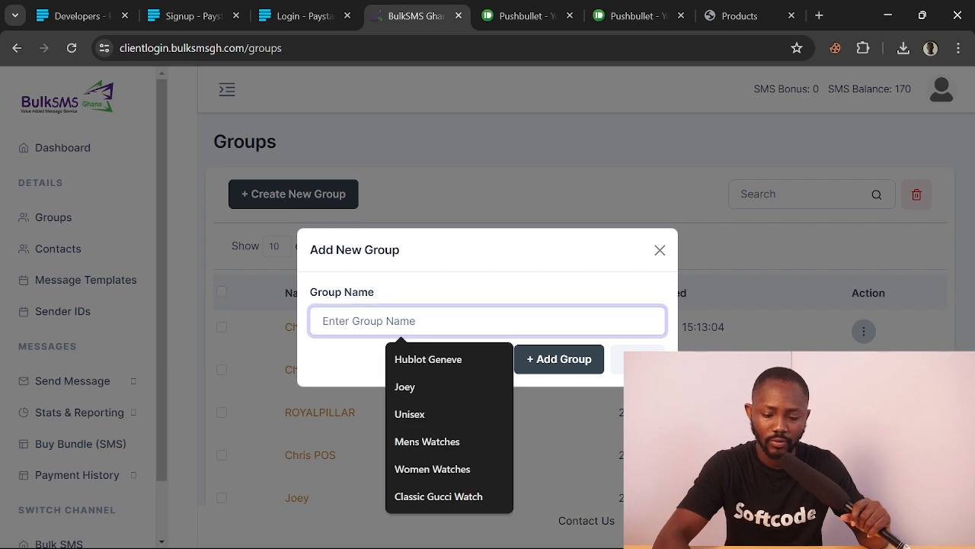
{"action": "type", "text": "beaut"}
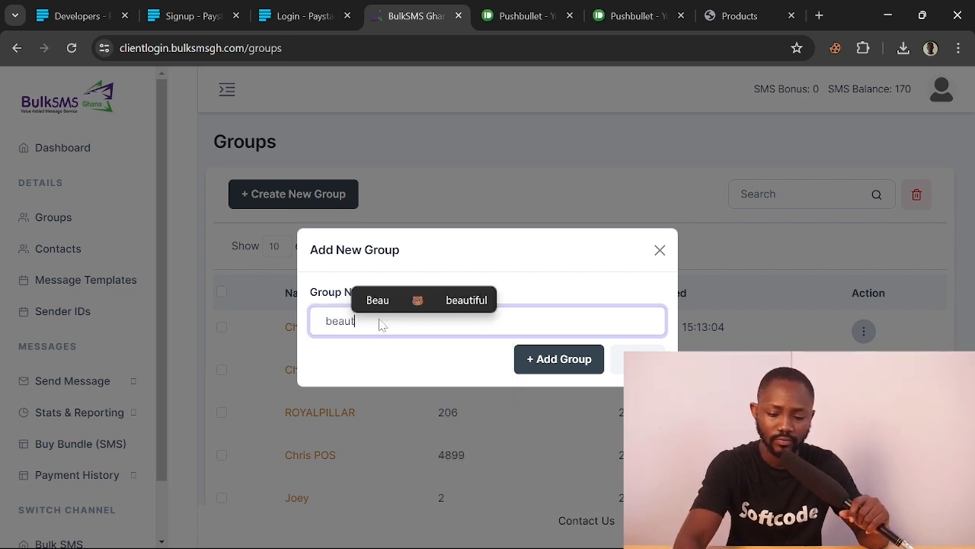
{"action": "type", "text": "ybay"}
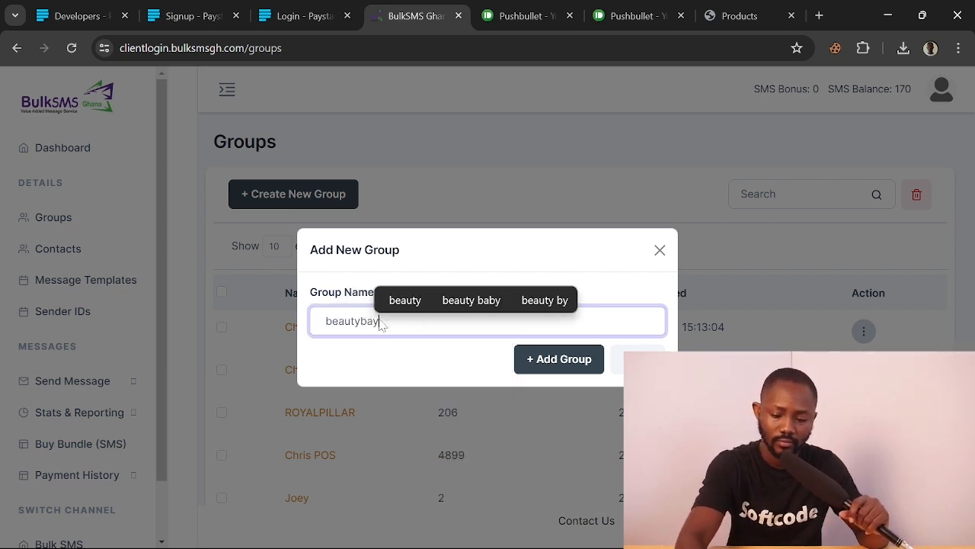
{"action": "left_click", "coordinate": [560, 362]}
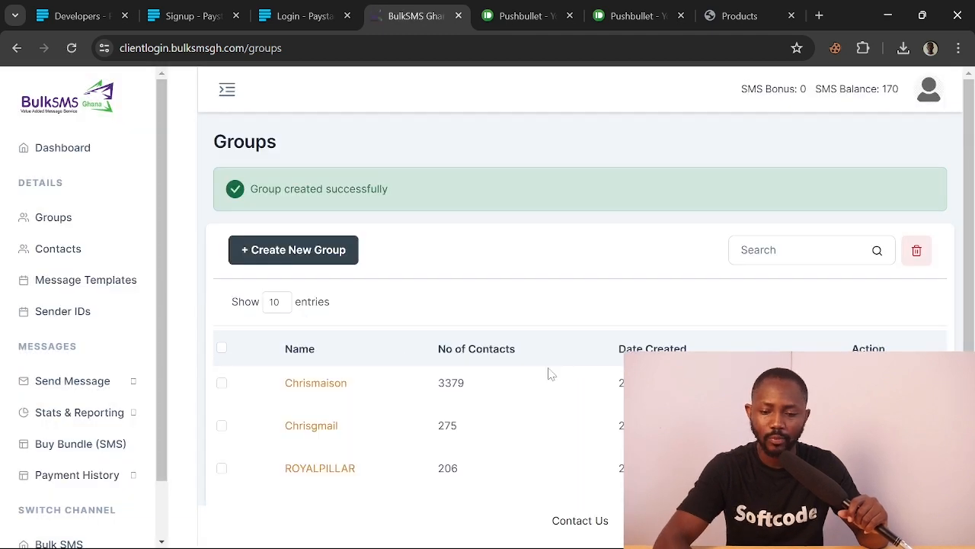
{"action": "scroll", "coordinate": [355, 342], "scroll_direction": "down", "scroll_amount": 1}
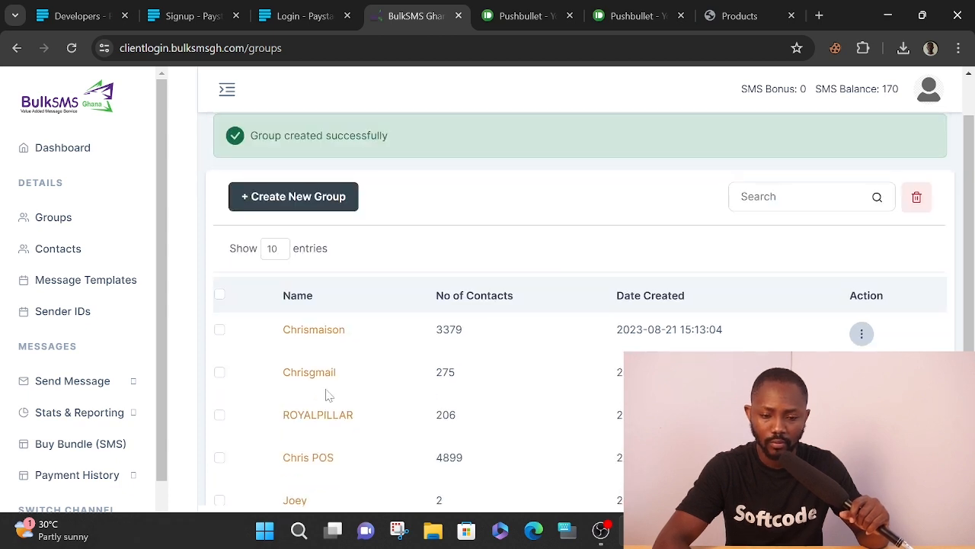
{"action": "scroll", "coordinate": [335, 366], "scroll_direction": "down", "scroll_amount": 2}
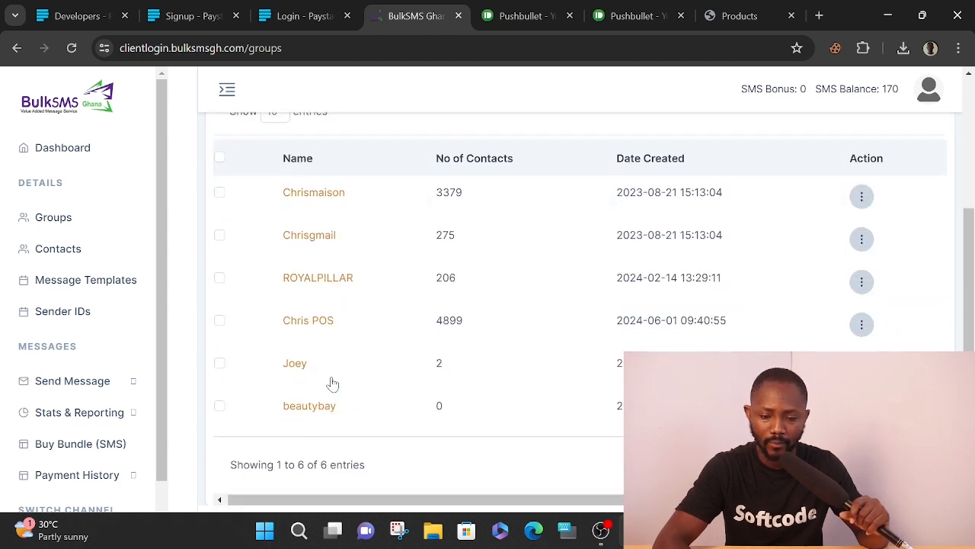
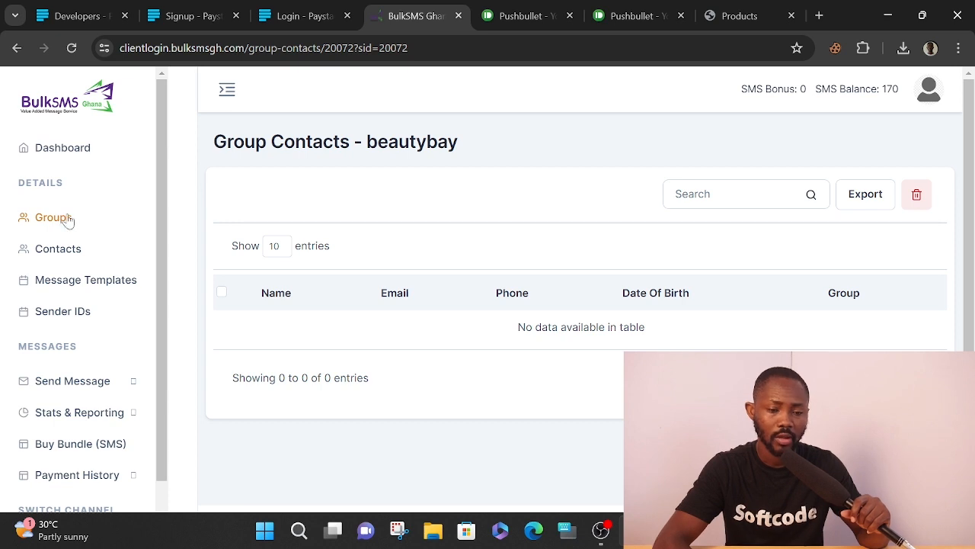
Open the BulkSMS Ghana Contacts list, then switch to the Products (3) Excel workbook
{"action": "left_click", "coordinate": [57, 249]}
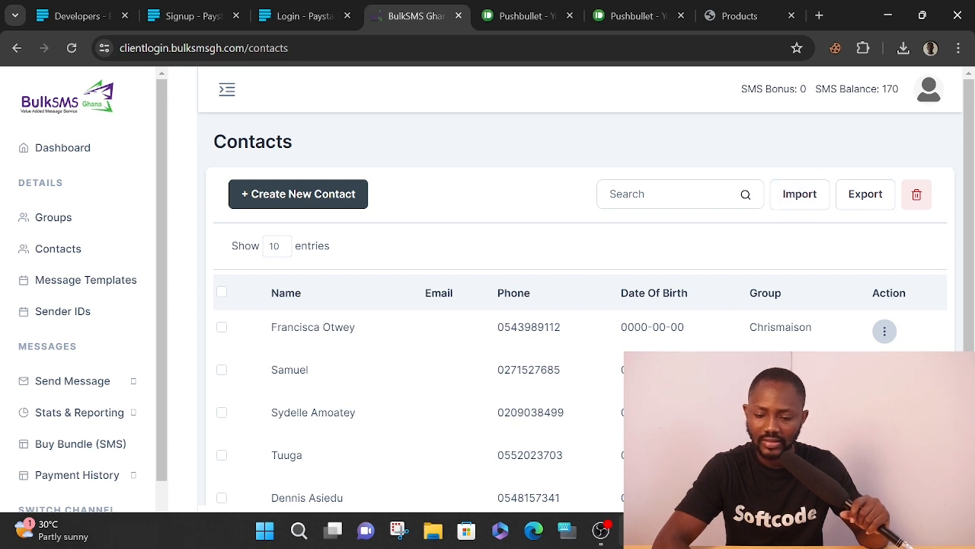
{"action": "key", "text": "alt+Tab"}
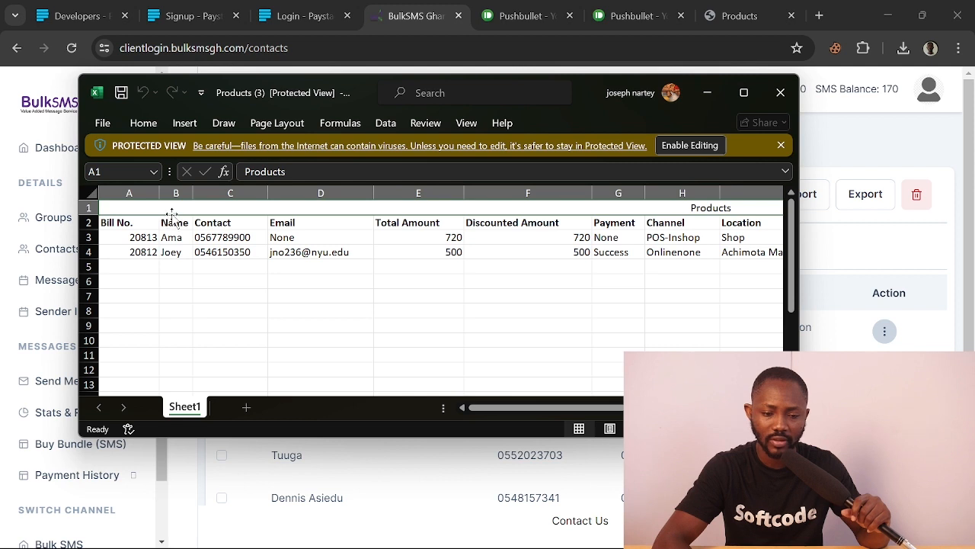
Review the Name, Contact and Email data block in the Products sheet, then return to the browser
{"action": "left_click", "coordinate": [418, 194]}
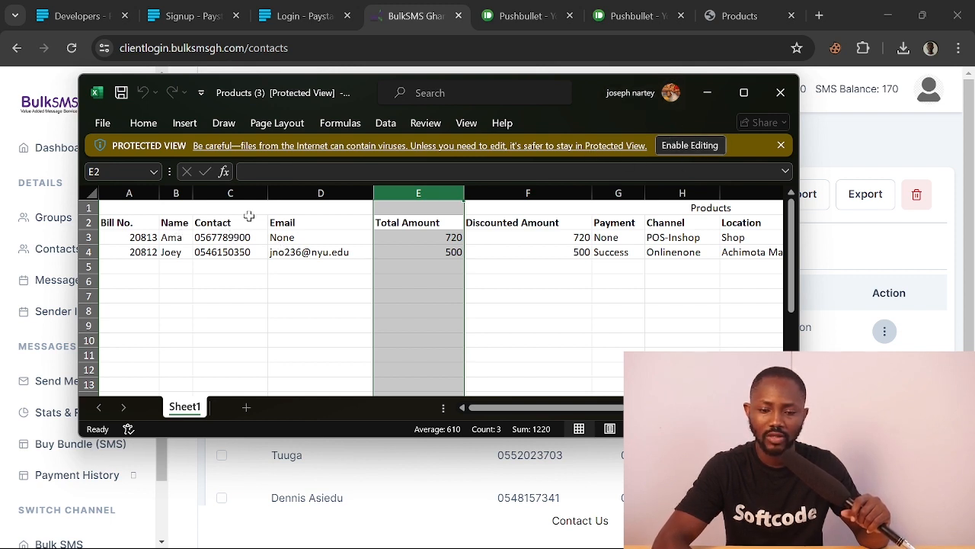
{"action": "left_click_drag", "start_coordinate": [165, 209], "coordinate": [249, 311]}
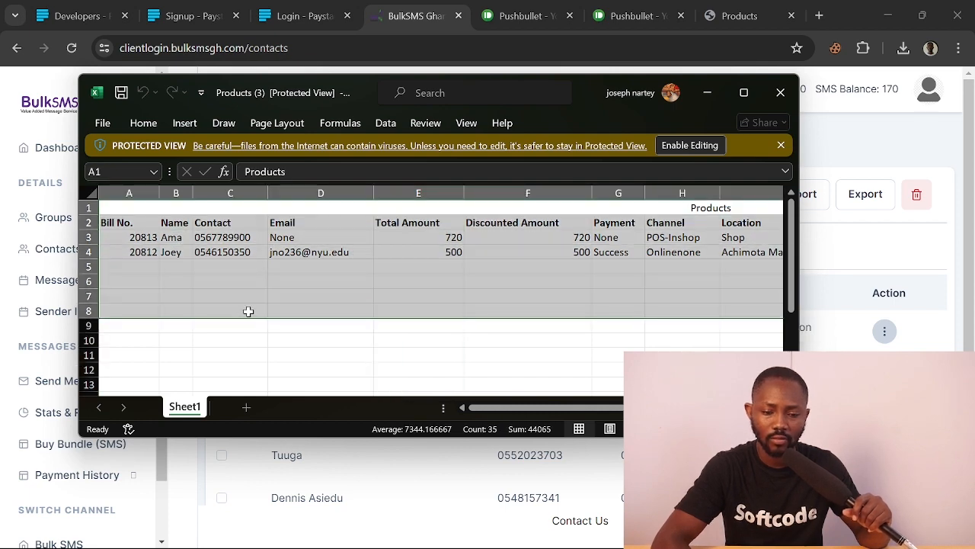
{"action": "left_click", "coordinate": [257, 352]}
{"action": "right_click", "coordinate": [259, 355]}
{"action": "left_click", "coordinate": [156, 222]}
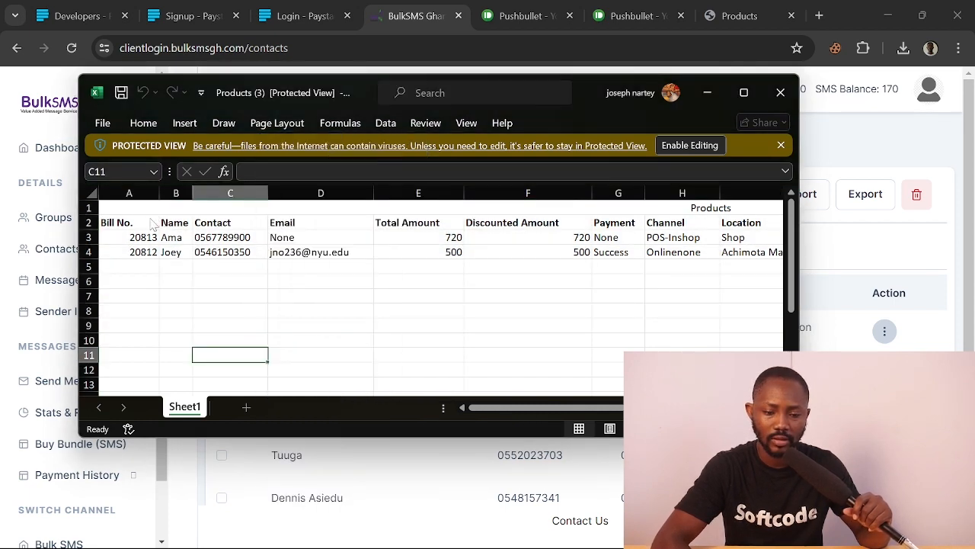
{"action": "left_click", "coordinate": [148, 223]}
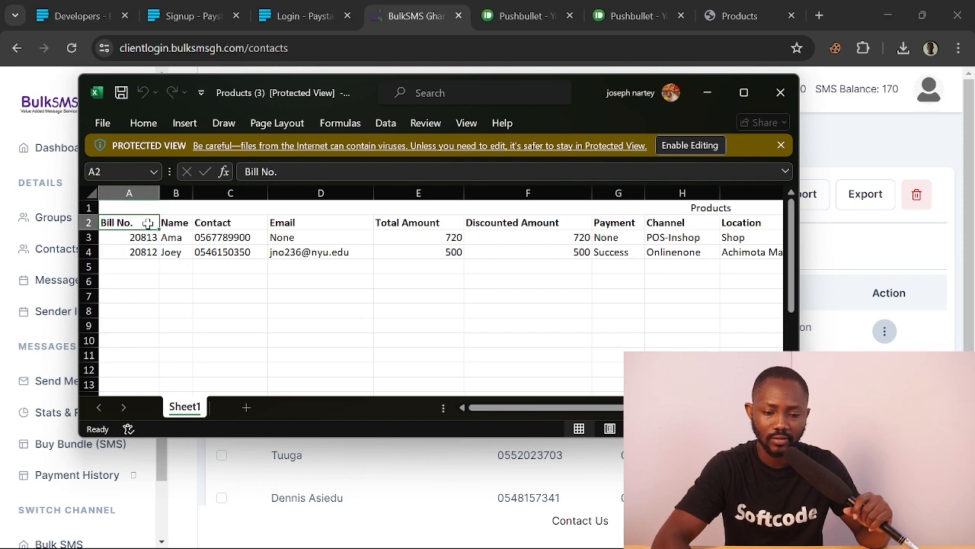
{"action": "left_click_drag", "start_coordinate": [169, 223], "coordinate": [295, 339]}
{"action": "scroll", "coordinate": [295, 336], "scroll_direction": "up", "scroll_amount": 3}
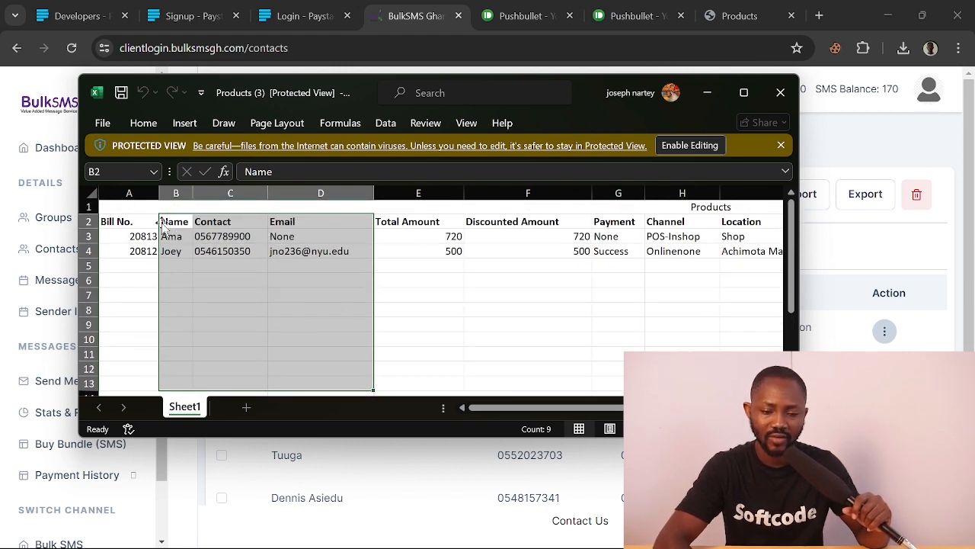
{"action": "left_click", "coordinate": [410, 472]}
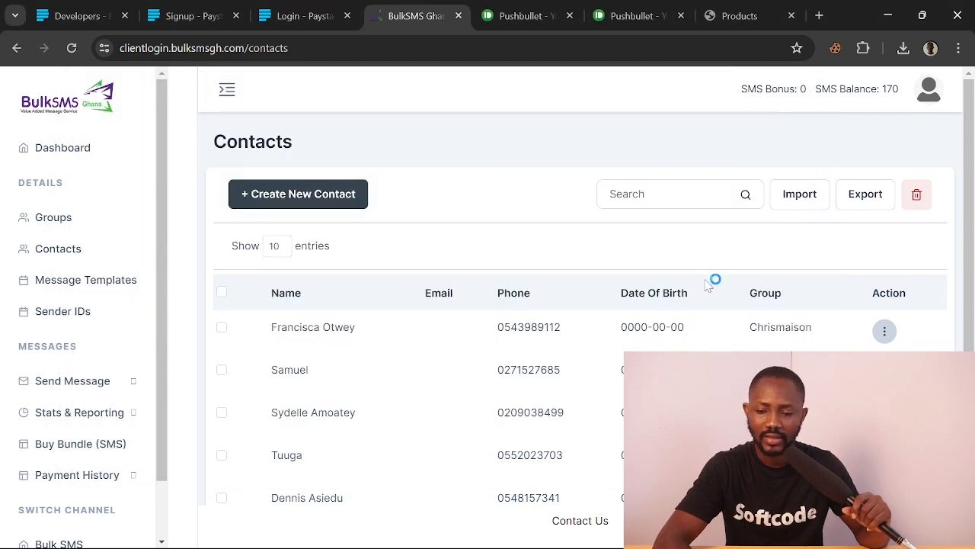
Open the Import Contact form and compare its First Name column tip with the sheet's Name column
{"action": "left_click", "coordinate": [799, 199]}
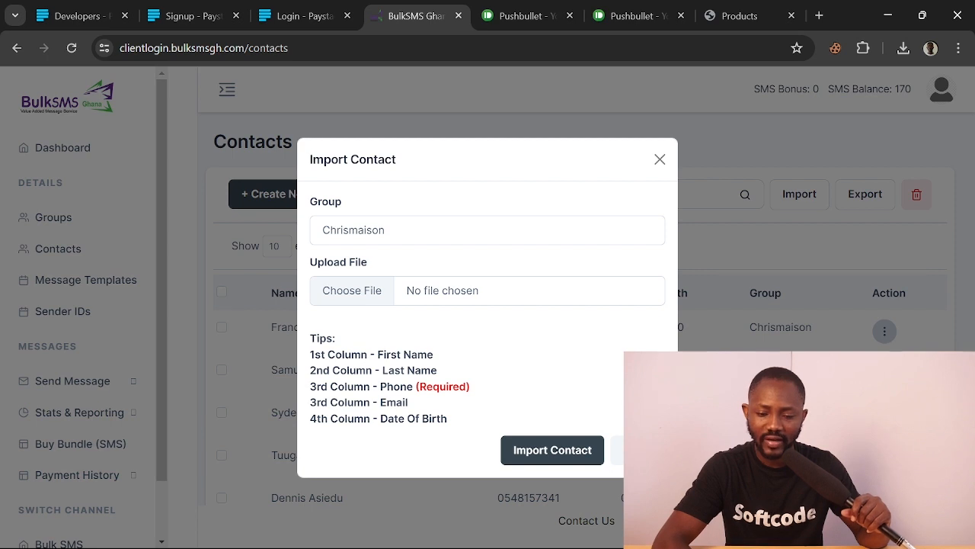
{"action": "left_click_drag", "start_coordinate": [435, 357], "coordinate": [377, 355]}
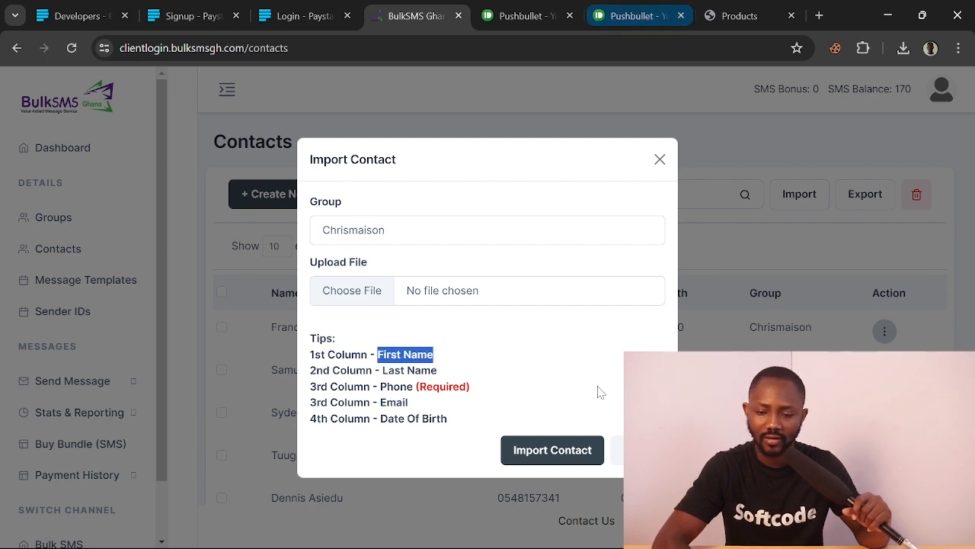
{"action": "mouse_move", "coordinate": [619, 541]}
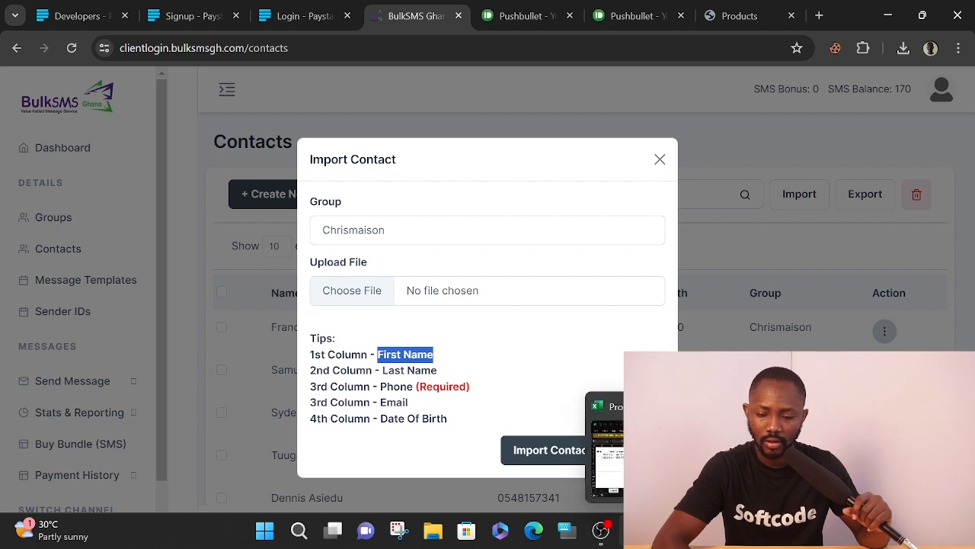
{"action": "left_click", "coordinate": [618, 539]}
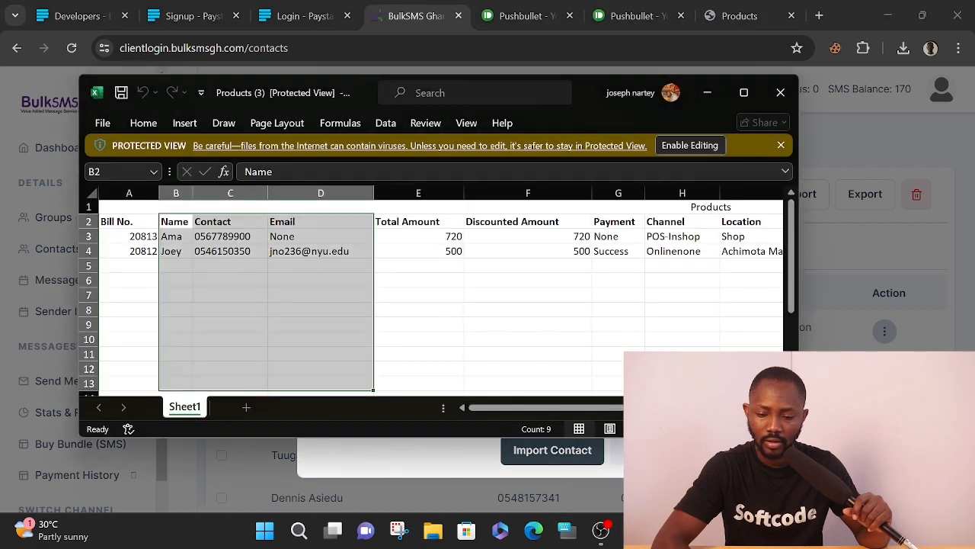
{"action": "left_click", "coordinate": [169, 220]}
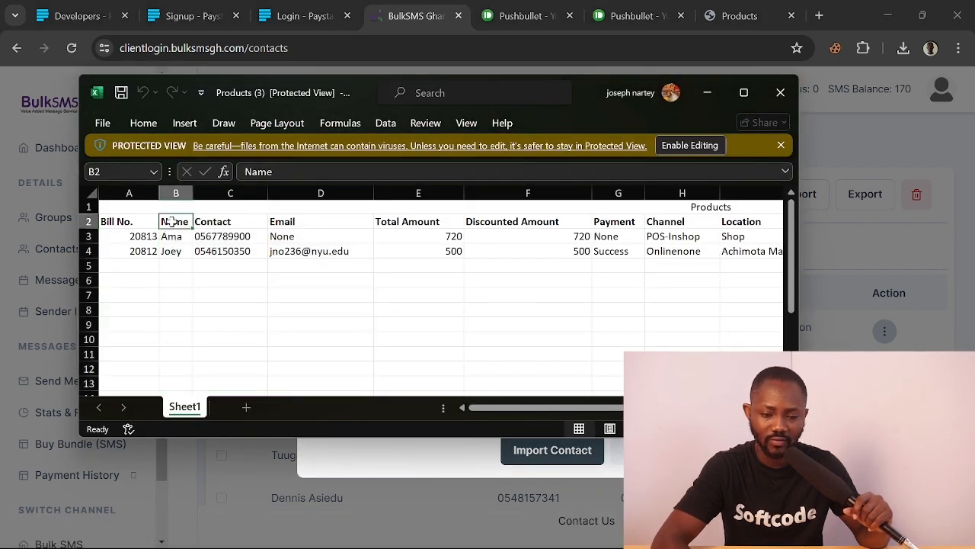
{"action": "left_click", "coordinate": [349, 486]}
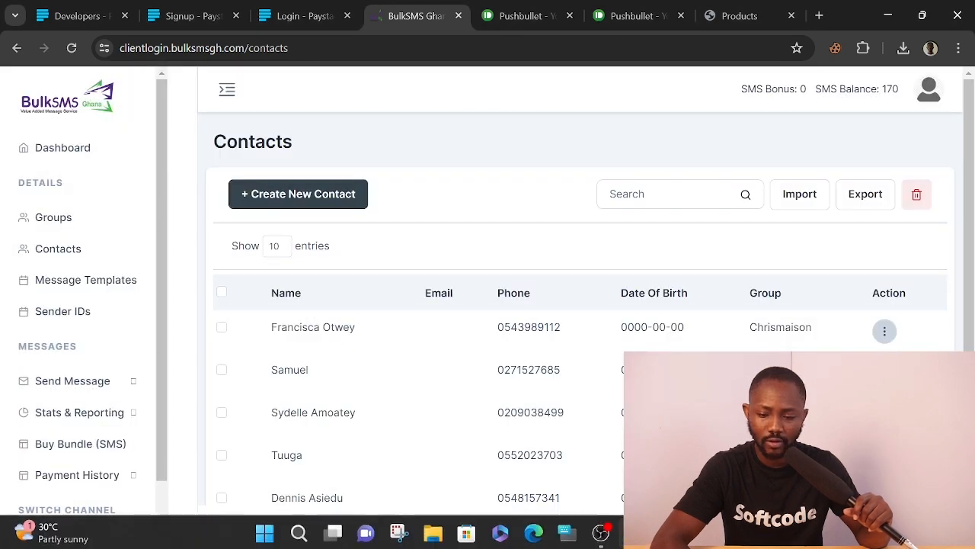
Reopen the import form and compare the Last Name tip with the sheet's Contact column
{"action": "left_click", "coordinate": [813, 203]}
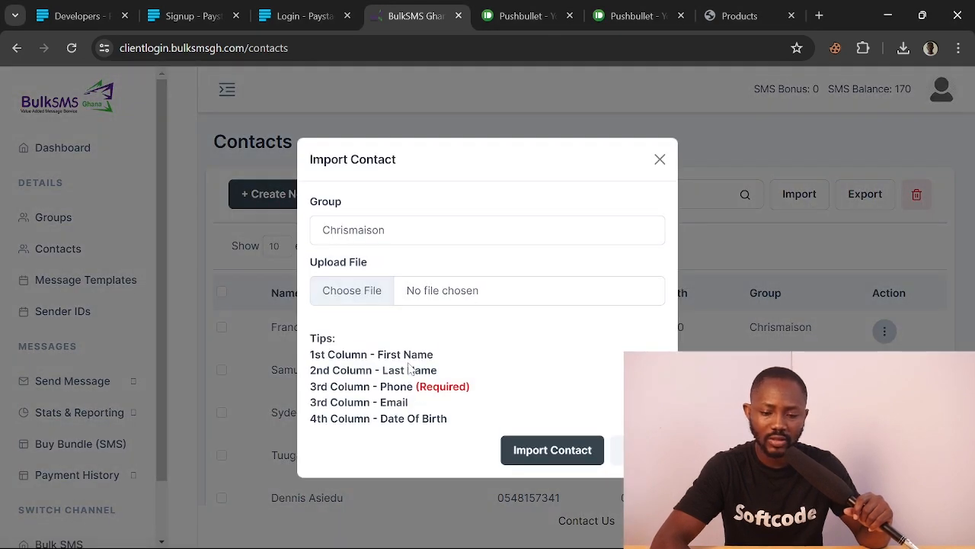
{"action": "left_click_drag", "start_coordinate": [381, 370], "coordinate": [437, 370]}
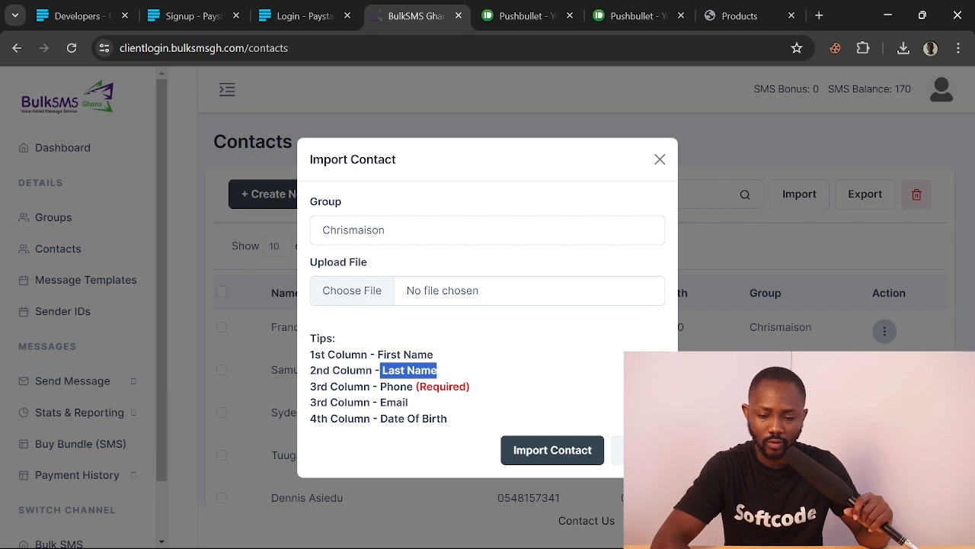
{"action": "left_click", "coordinate": [668, 532]}
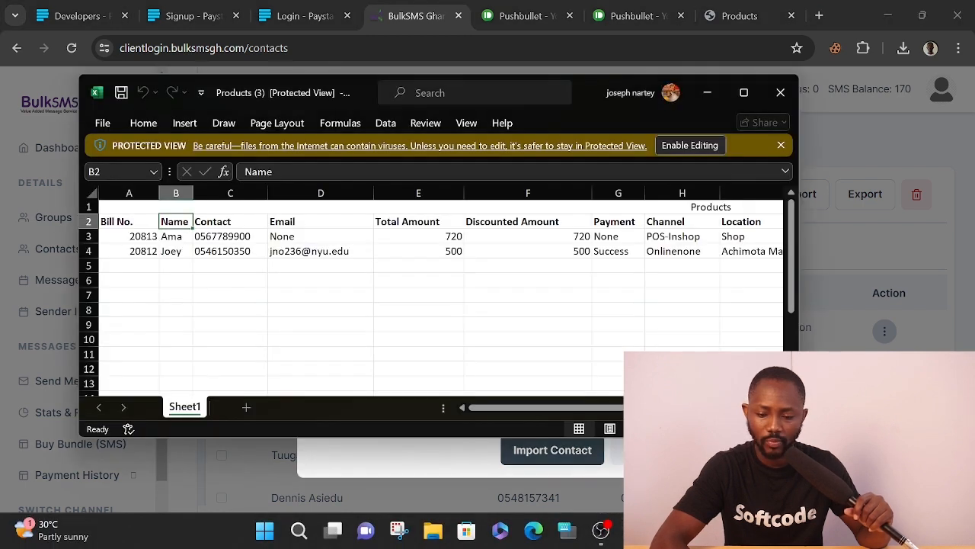
{"action": "left_click", "coordinate": [229, 218]}
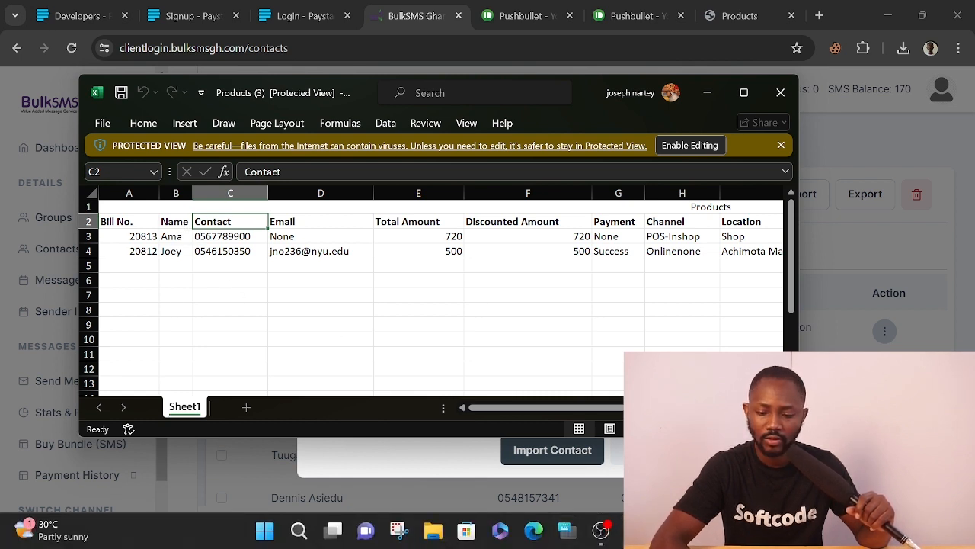
{"action": "left_click", "coordinate": [634, 530]}
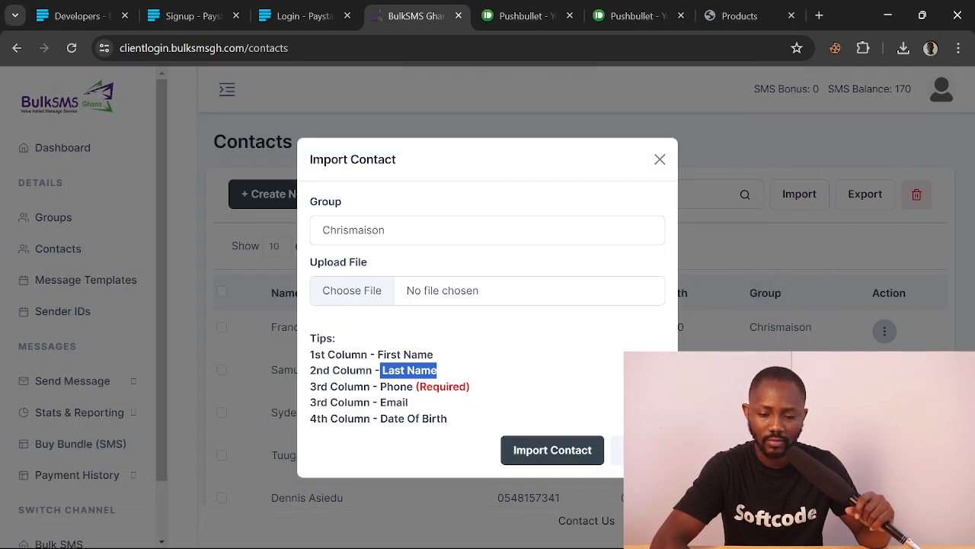
Compare the Phone (Required) column tip against the Products spreadsheet columns
{"action": "left_click_drag", "start_coordinate": [380, 387], "coordinate": [472, 392]}
{"action": "mouse_move", "coordinate": [601, 532]}
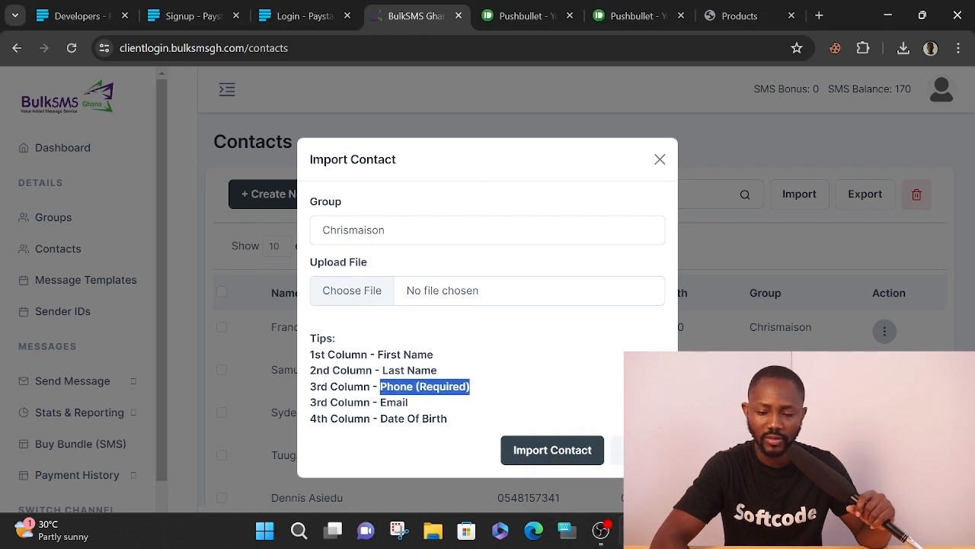
{"action": "left_click", "coordinate": [601, 532]}
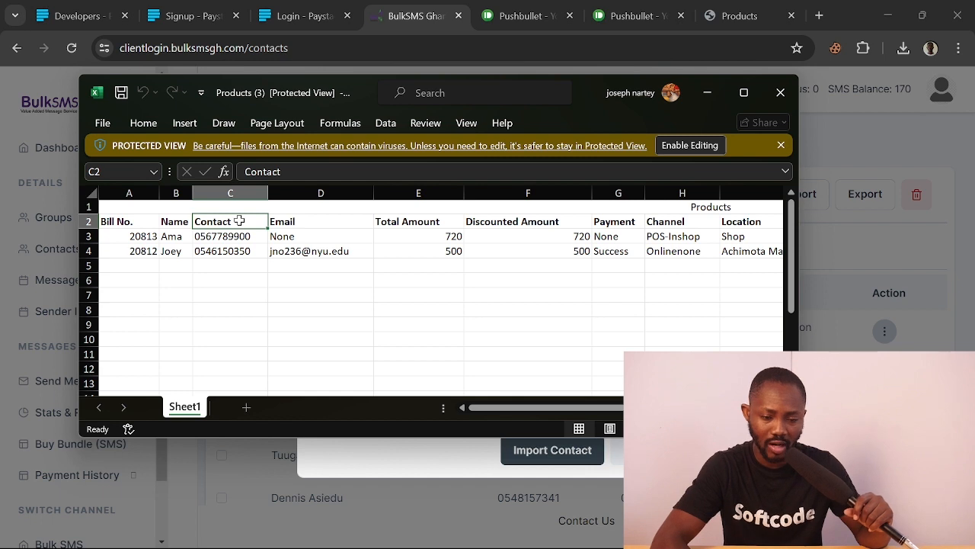
{"action": "left_click", "coordinate": [418, 461]}
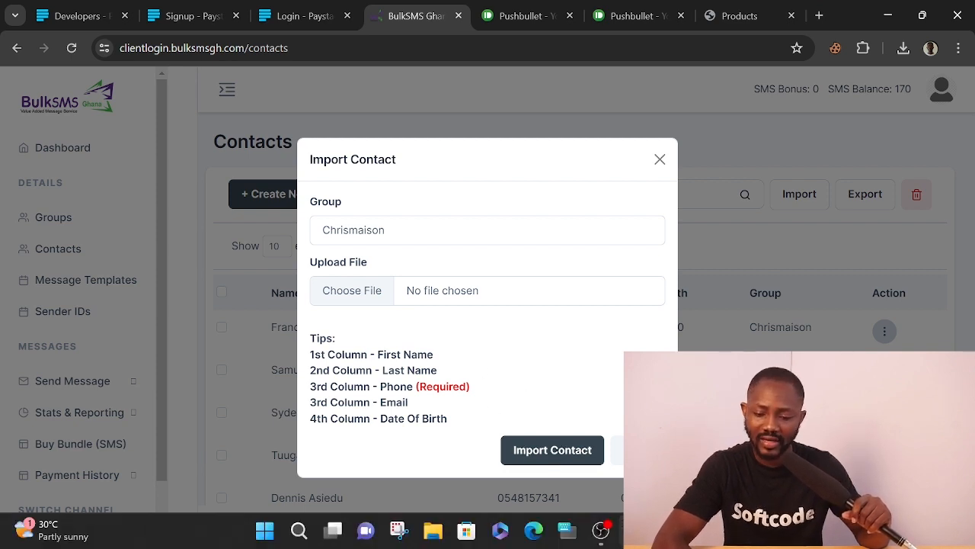
{"action": "mouse_move", "coordinate": [635, 529]}
{"action": "left_click", "coordinate": [610, 449]}
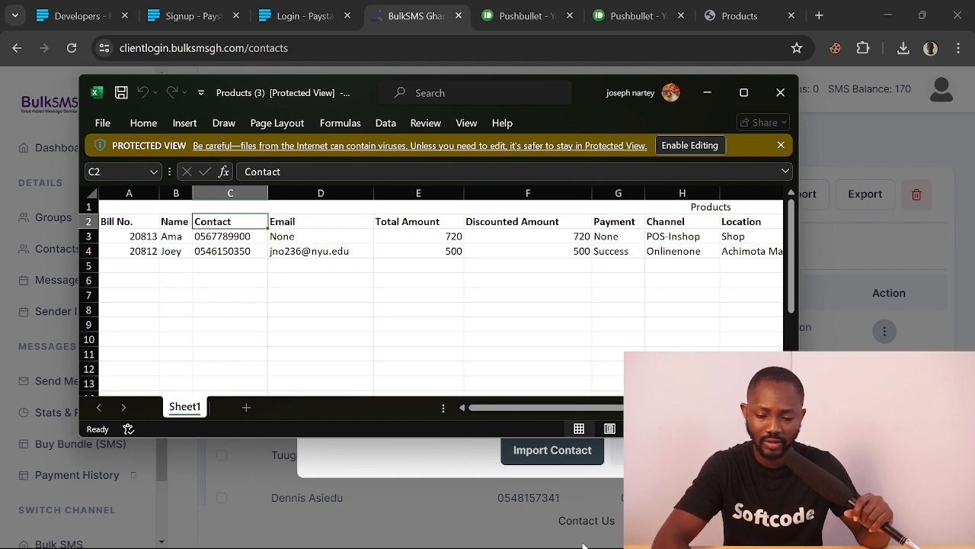
{"action": "mouse_move", "coordinate": [598, 537]}
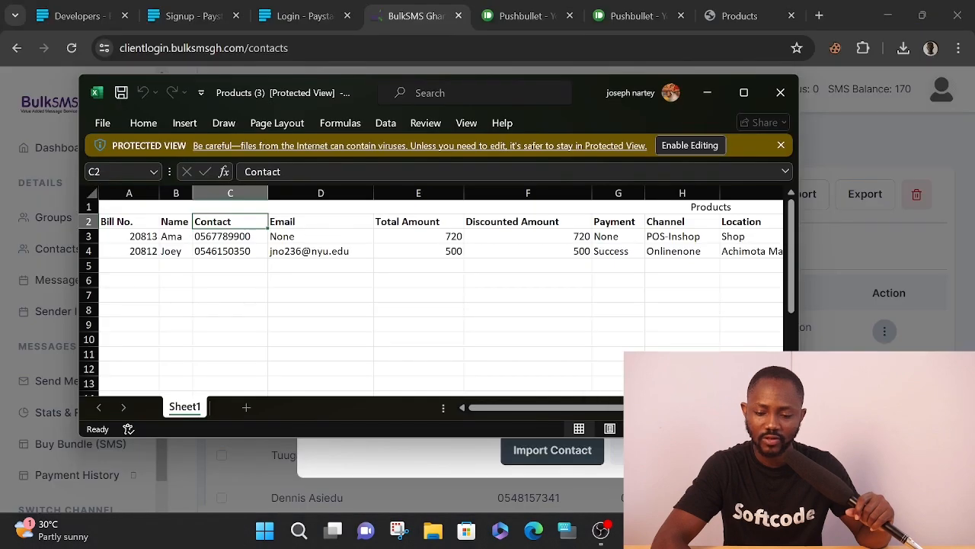
{"action": "left_click", "coordinate": [634, 530]}
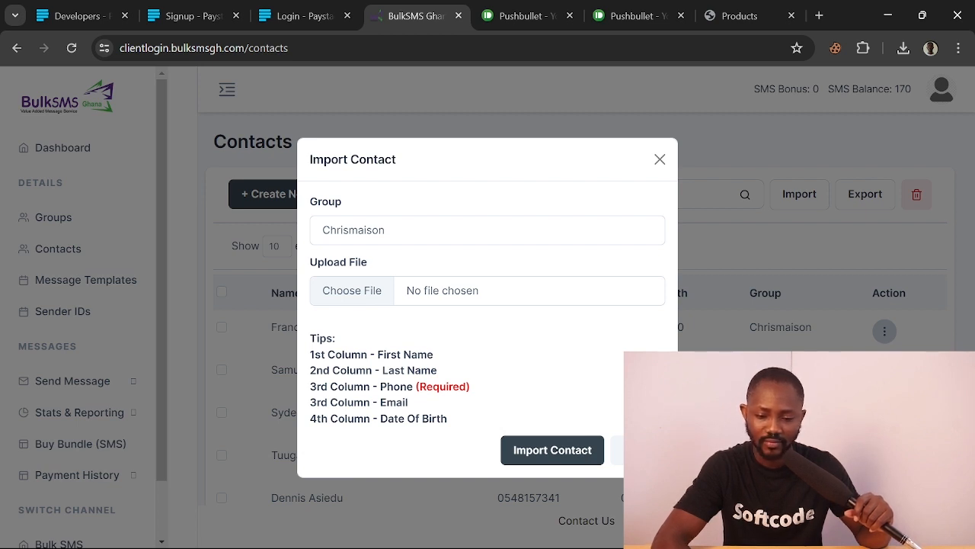
Cancel the file chooser and close the Import Contact form without uploading any file
{"action": "left_click", "coordinate": [502, 295]}
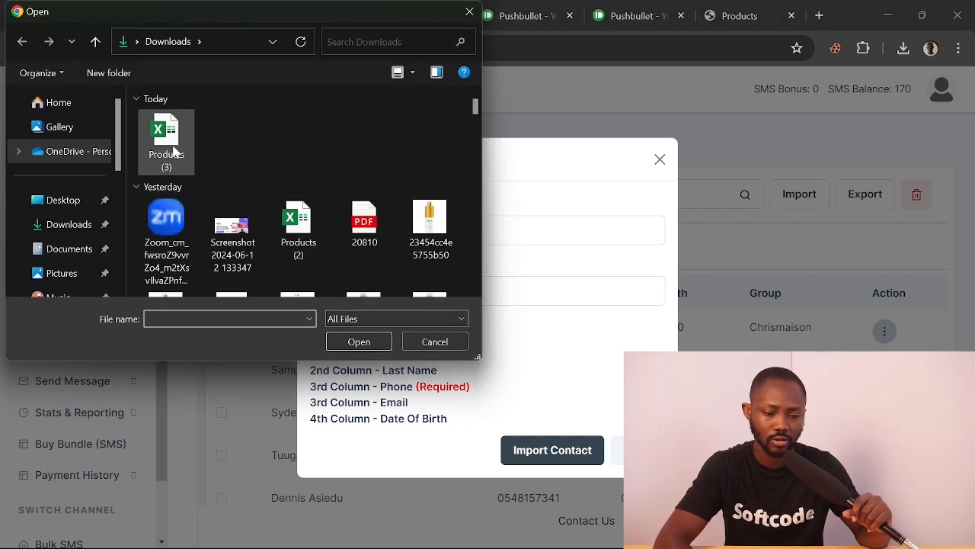
{"action": "left_click", "coordinate": [466, 13]}
{"action": "left_click_drag", "start_coordinate": [377, 355], "coordinate": [434, 354]}
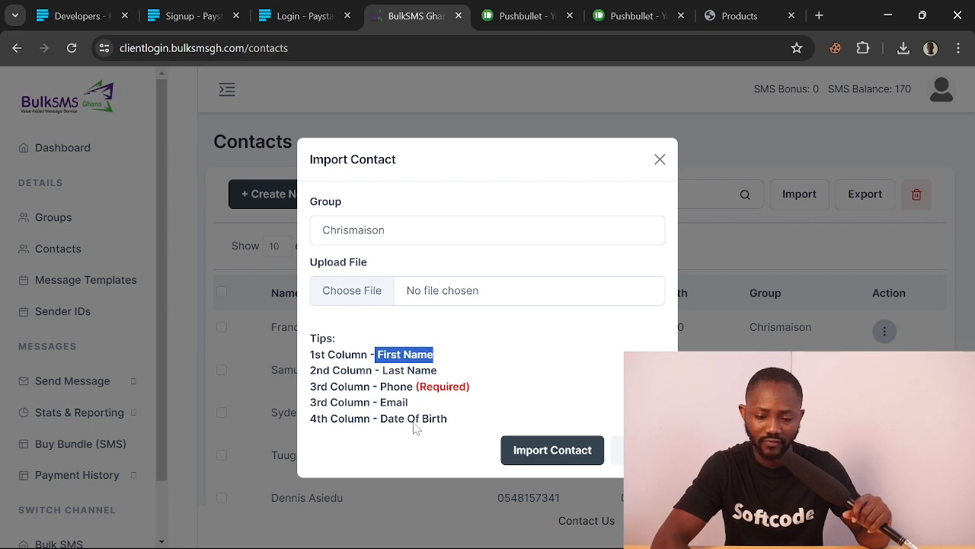
{"action": "left_click", "coordinate": [660, 158]}
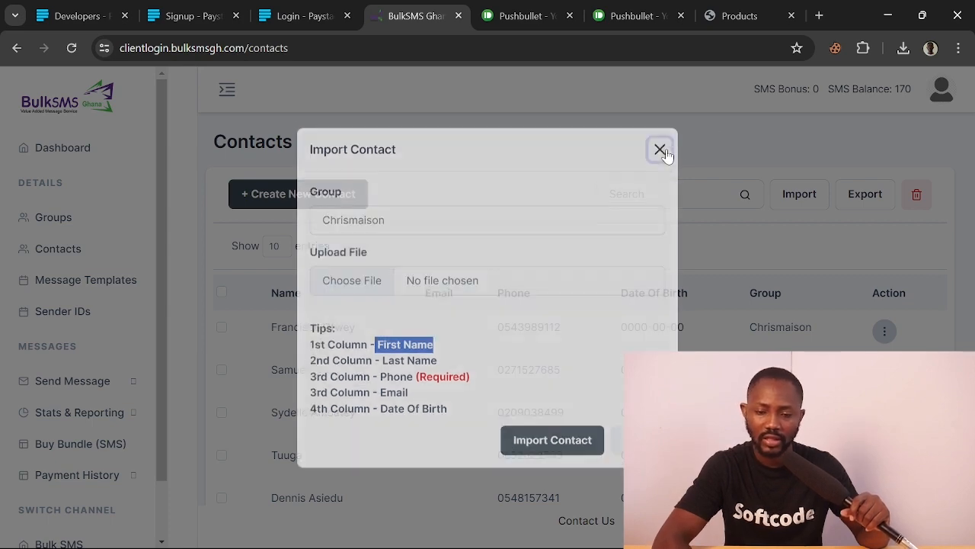
{"action": "scroll", "coordinate": [623, 283], "scroll_direction": "down", "scroll_amount": 4}
{"action": "scroll", "coordinate": [622, 283], "scroll_direction": "up", "scroll_amount": 4}
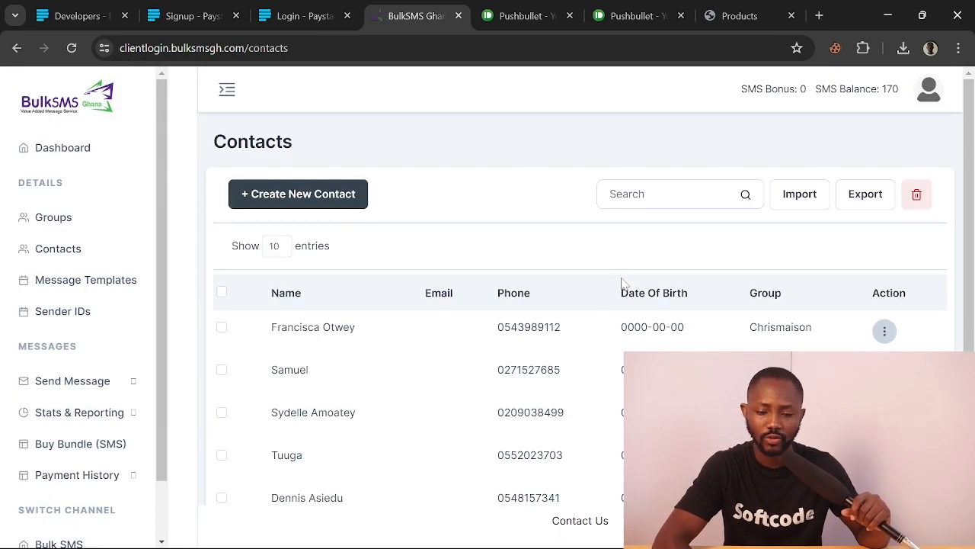
Open Groups and review counts for Chrismaison, Chrisgmail, ROYALPILLAR, Chris POS, Joey and beautybay
{"action": "left_click", "coordinate": [81, 222]}
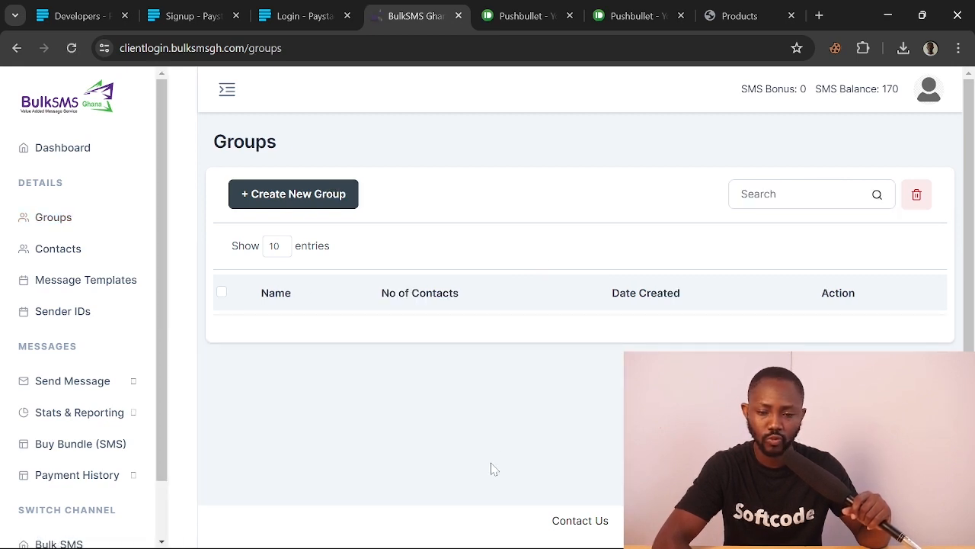
{"action": "scroll", "coordinate": [374, 425], "scroll_direction": "down", "scroll_amount": 2}
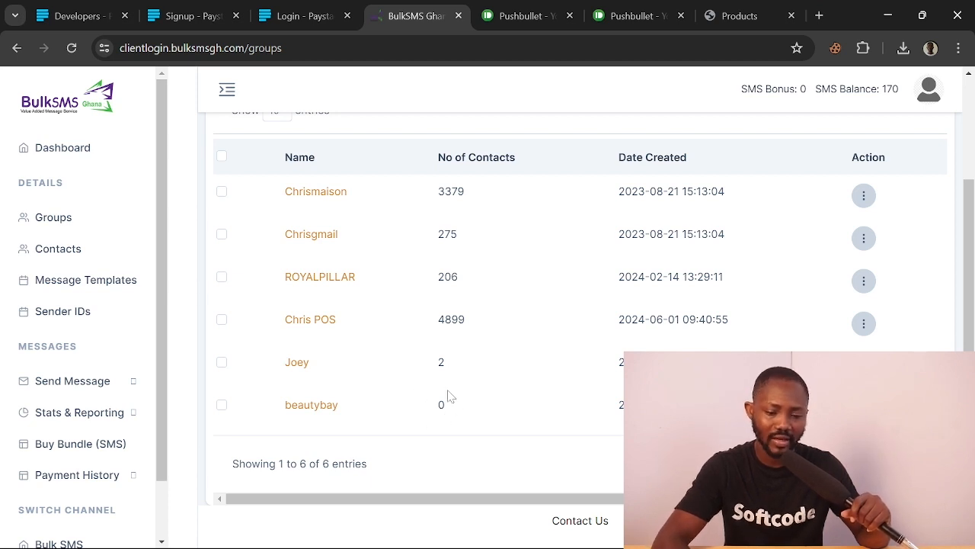
{"action": "scroll", "coordinate": [479, 337], "scroll_direction": "up", "scroll_amount": 1}
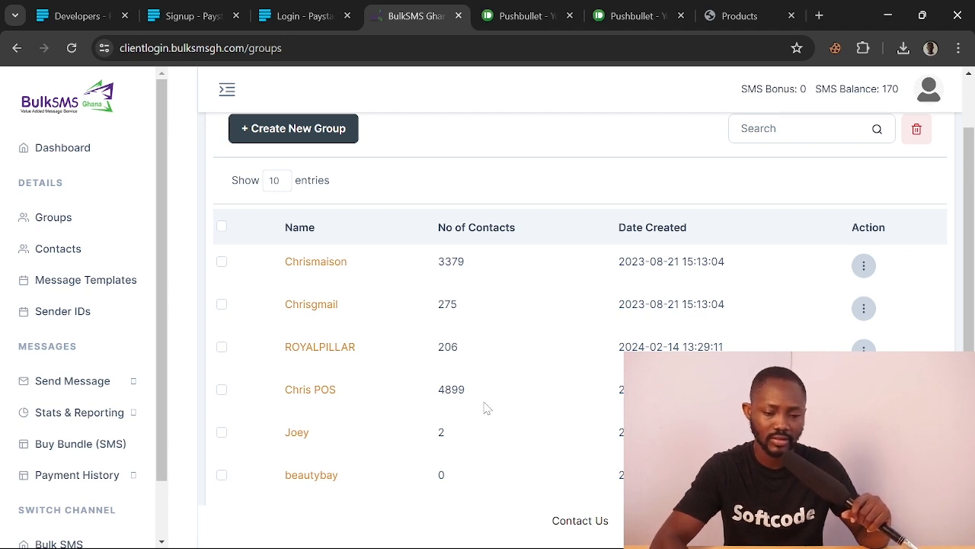
{"action": "scroll", "coordinate": [488, 409], "scroll_direction": "up", "scroll_amount": 2}
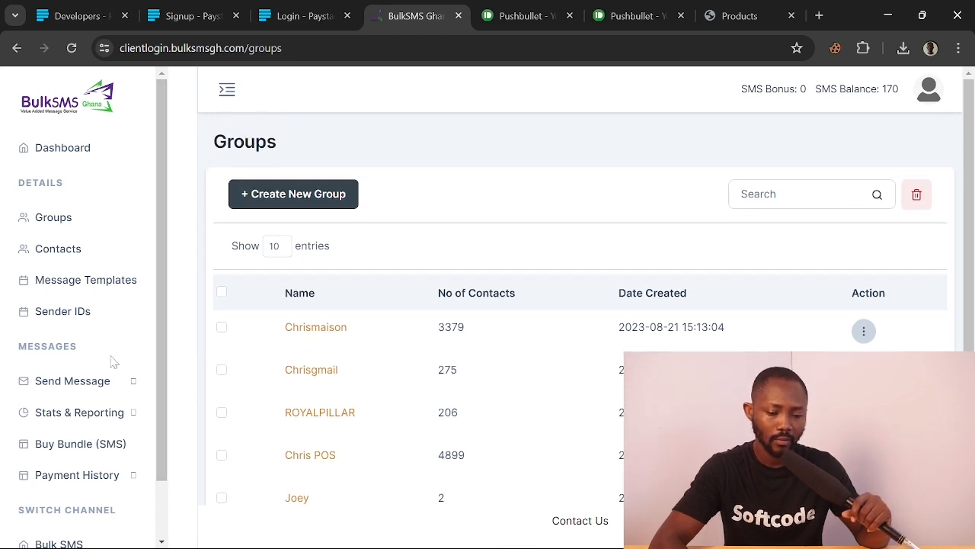
{"action": "scroll", "coordinate": [30, 373], "scroll_direction": "down", "scroll_amount": 1}
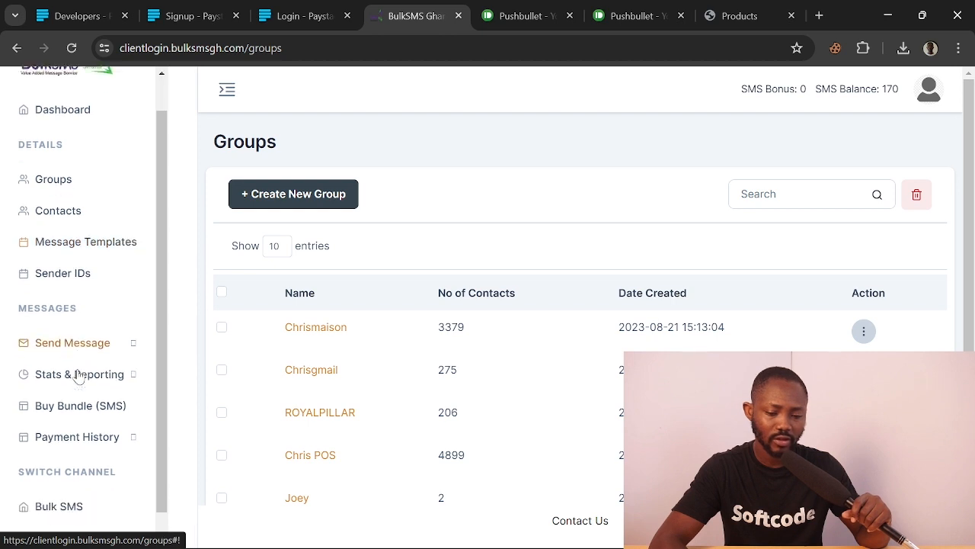
Fill in a new sender ID named Beautybay with purpose 'For business notifications'
{"action": "left_click", "coordinate": [74, 262]}
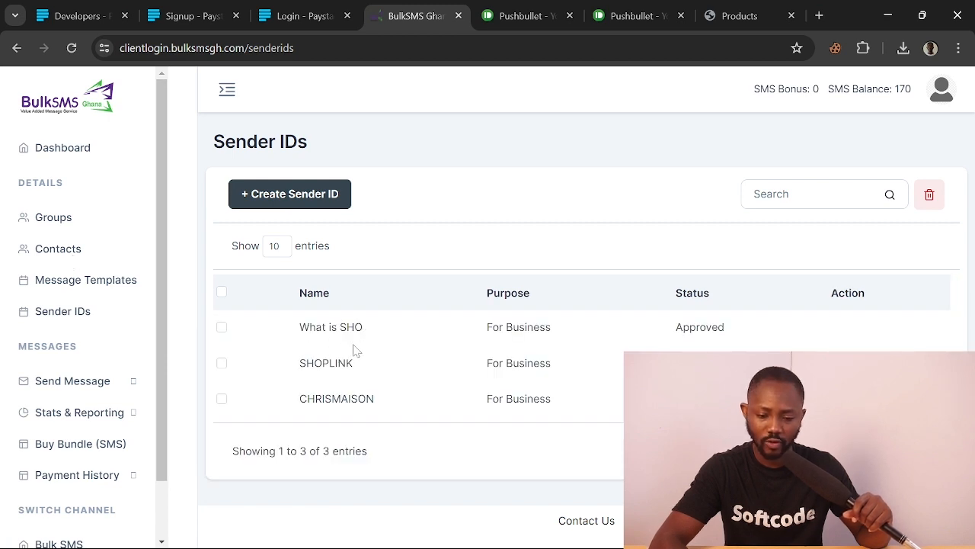
{"action": "left_click", "coordinate": [305, 196]}
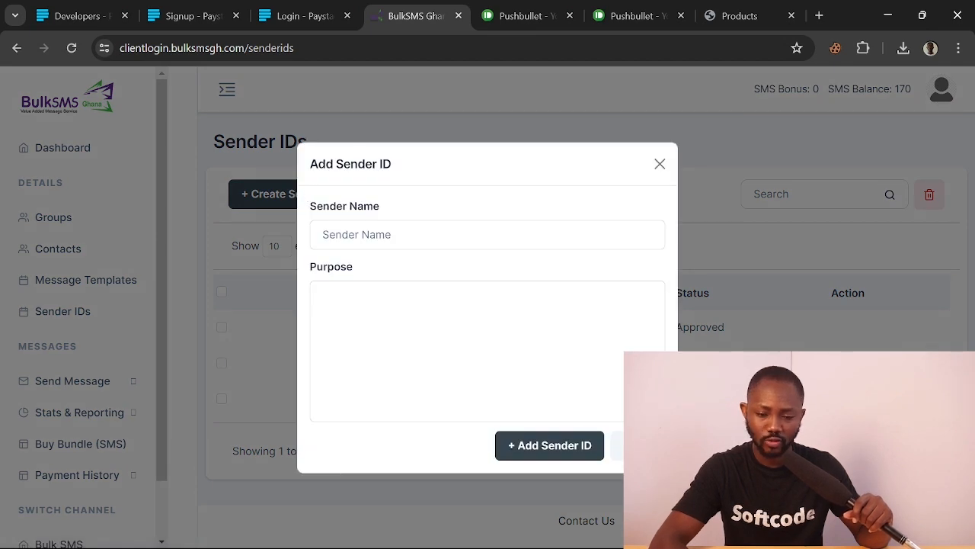
{"action": "left_click", "coordinate": [374, 234]}
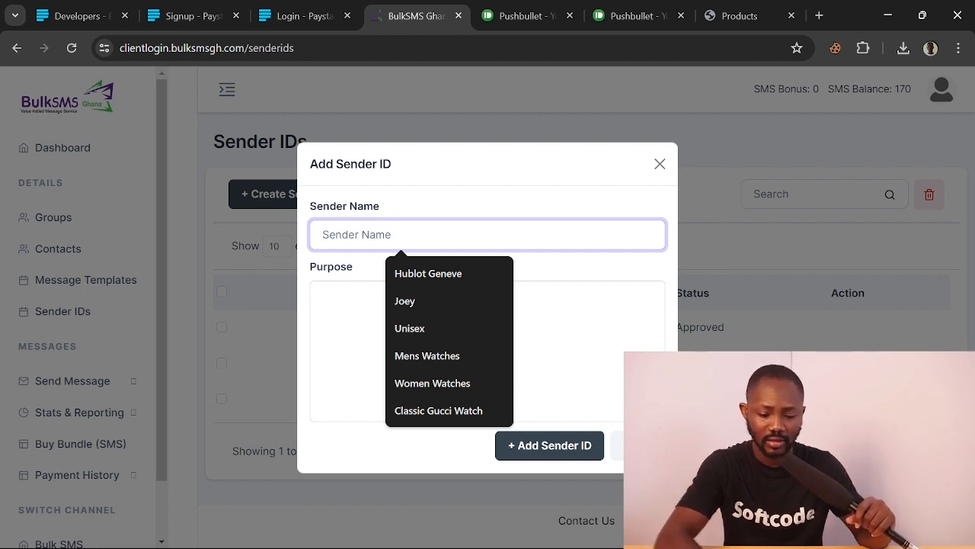
{"action": "type", "text": "Bea"}
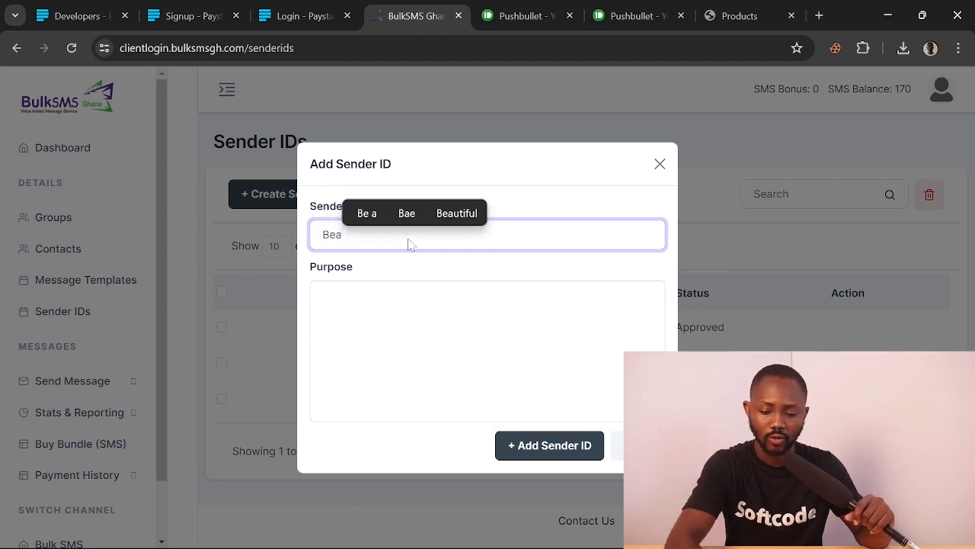
{"action": "type", "text": "utyba"}
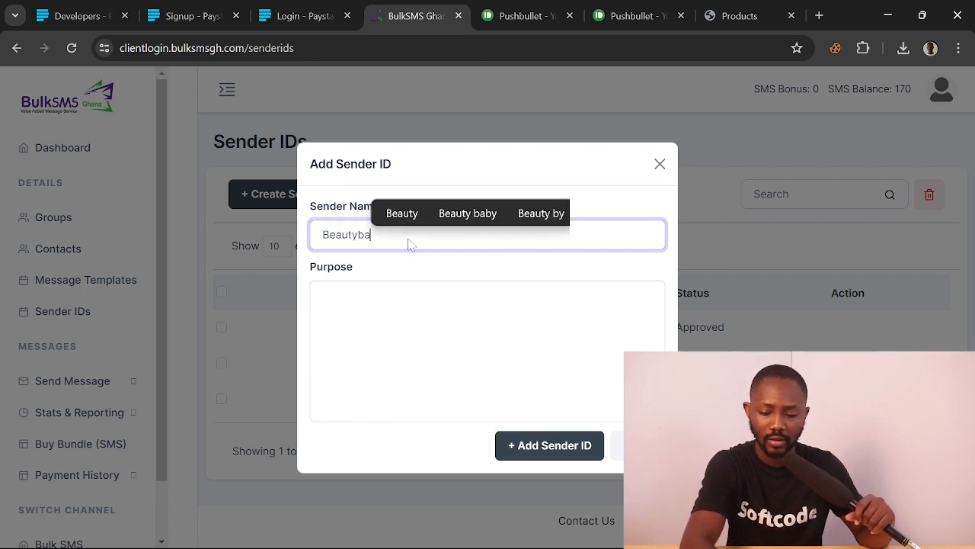
{"action": "type", "text": "y"}
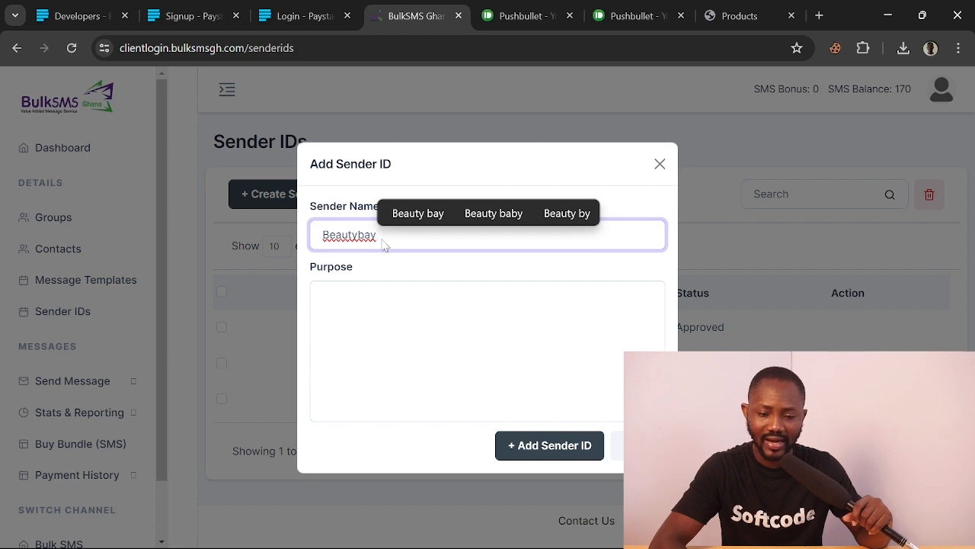
{"action": "left_click", "coordinate": [397, 273]}
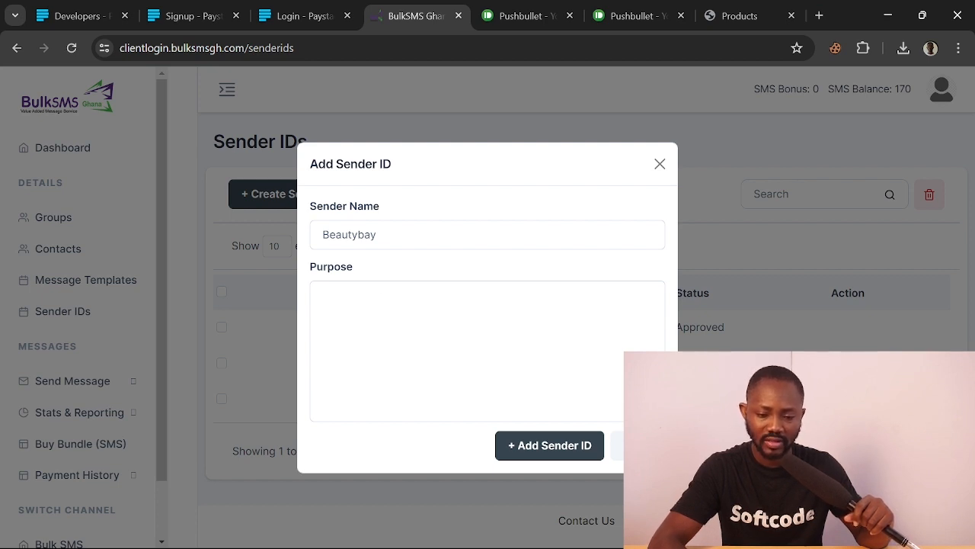
{"action": "left_click", "coordinate": [441, 325]}
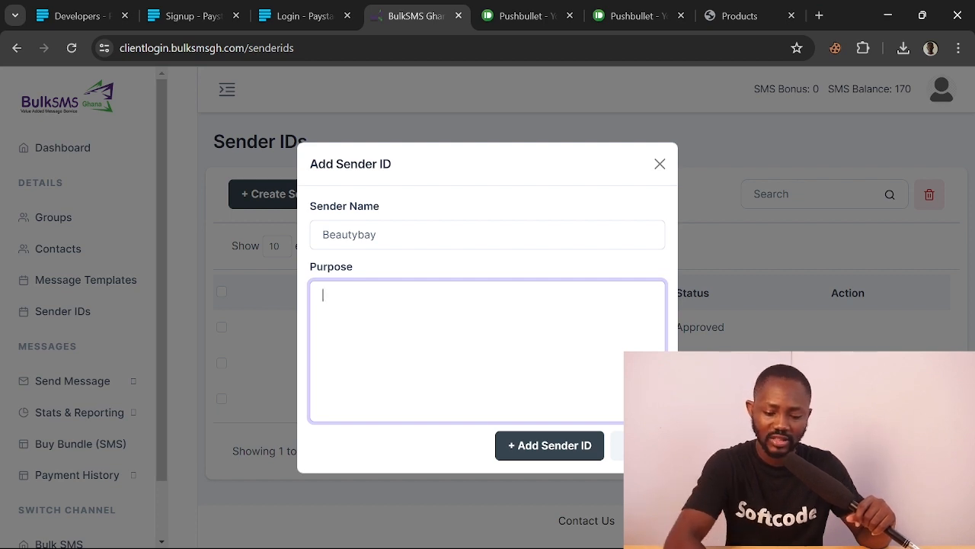
{"action": "type", "text": "Fo"}
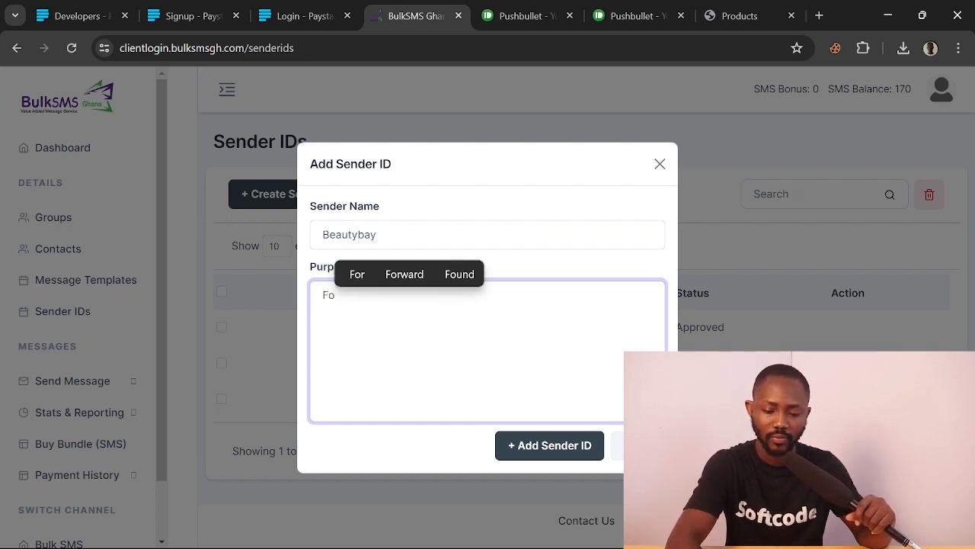
{"action": "type", "text": "r bu"}
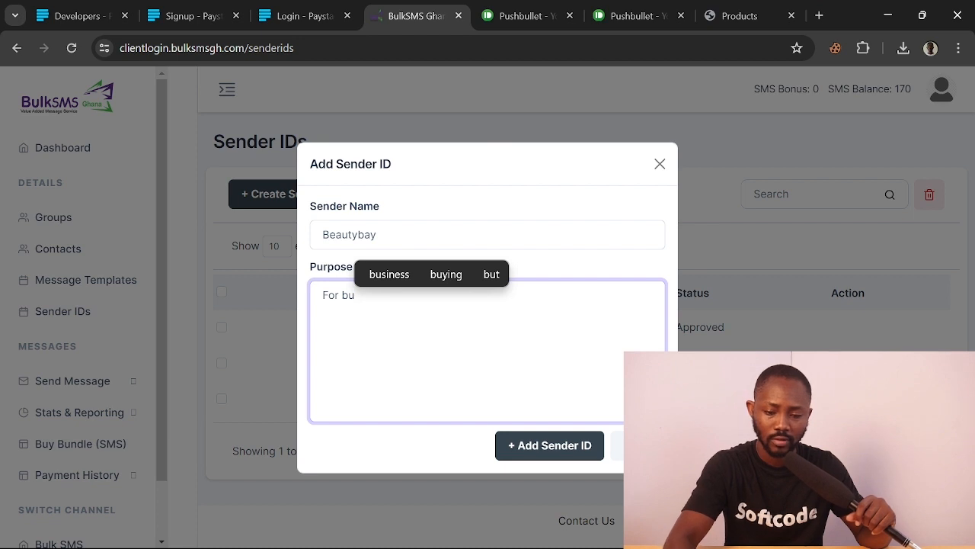
{"action": "type", "text": "sin"}
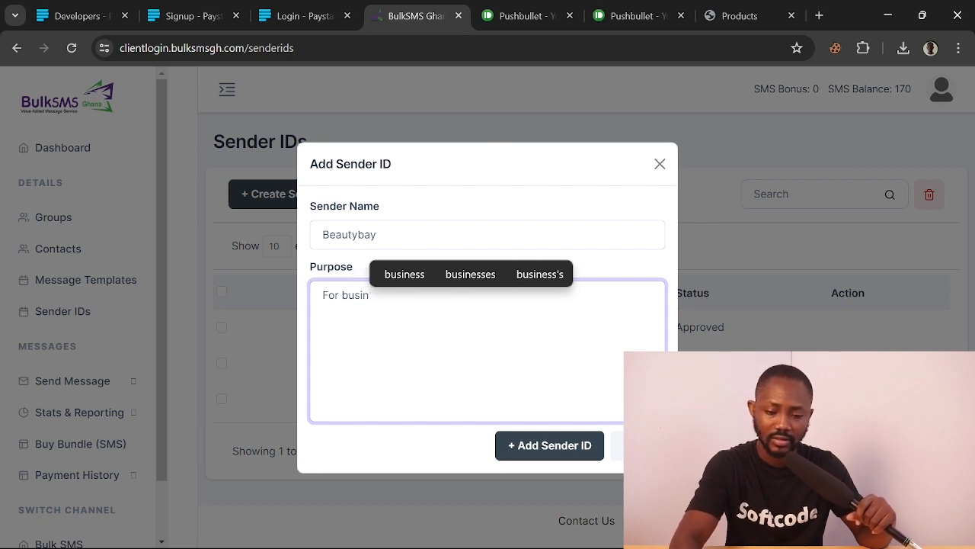
{"action": "left_click", "coordinate": [462, 274]}
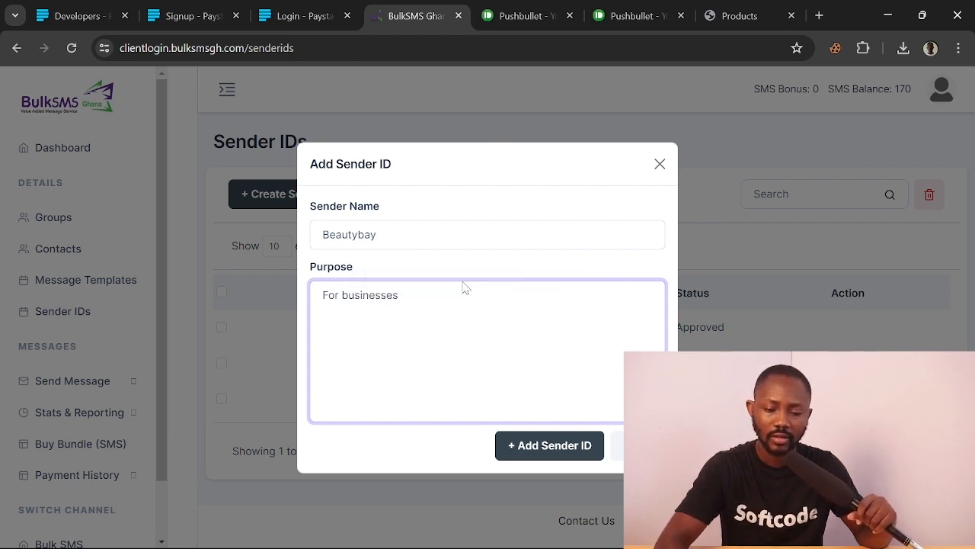
{"action": "type", "text": "not"}
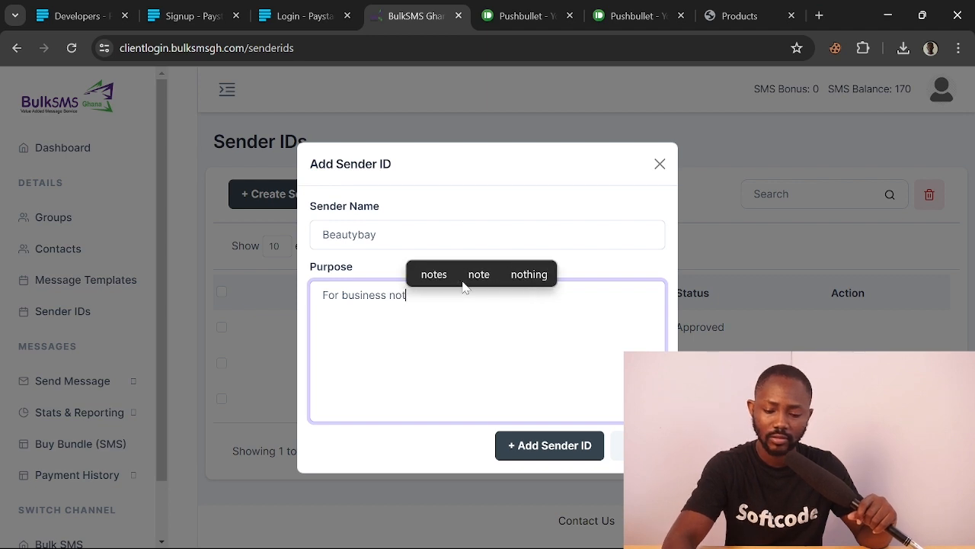
{"action": "type", "text": "ifica"}
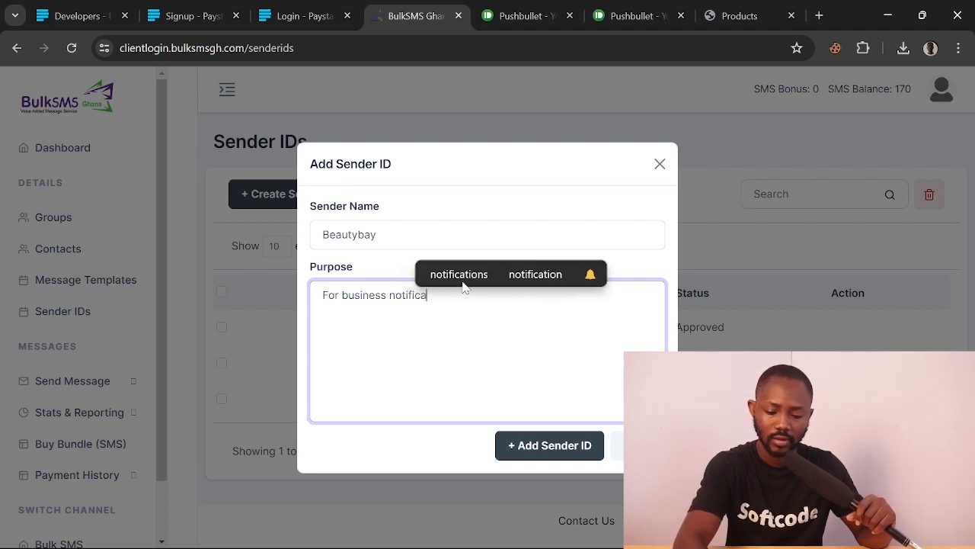
{"action": "type", "text": "tion"}
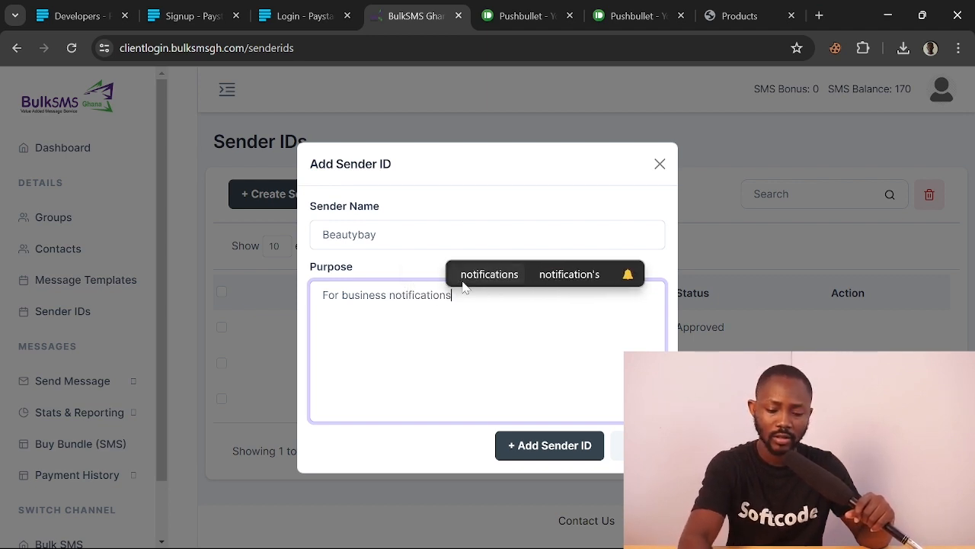
{"action": "type", "text": "s"}
Submit the Beautybay sender ID and copy its name from the sender ID table
{"action": "left_click", "coordinate": [551, 450]}
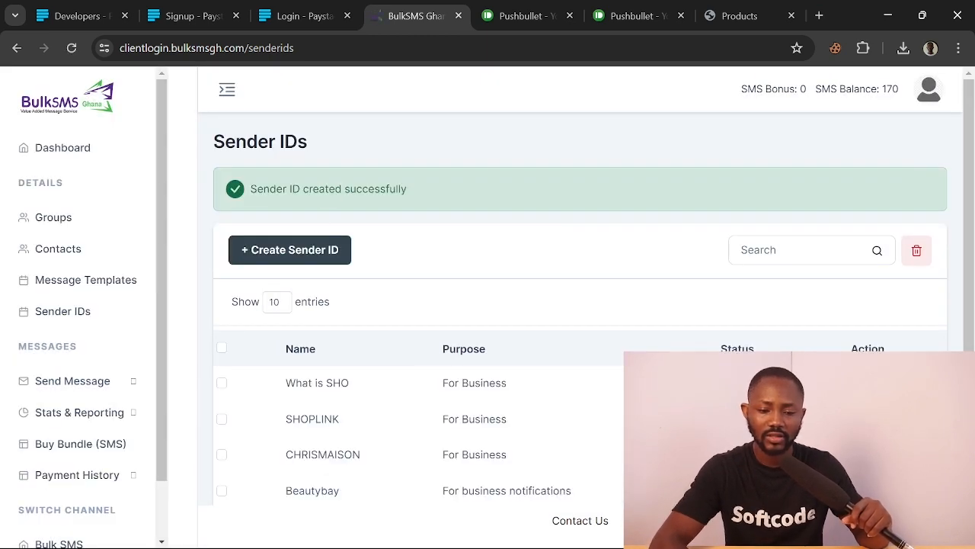
{"action": "scroll", "coordinate": [415, 427], "scroll_direction": "down", "scroll_amount": 1}
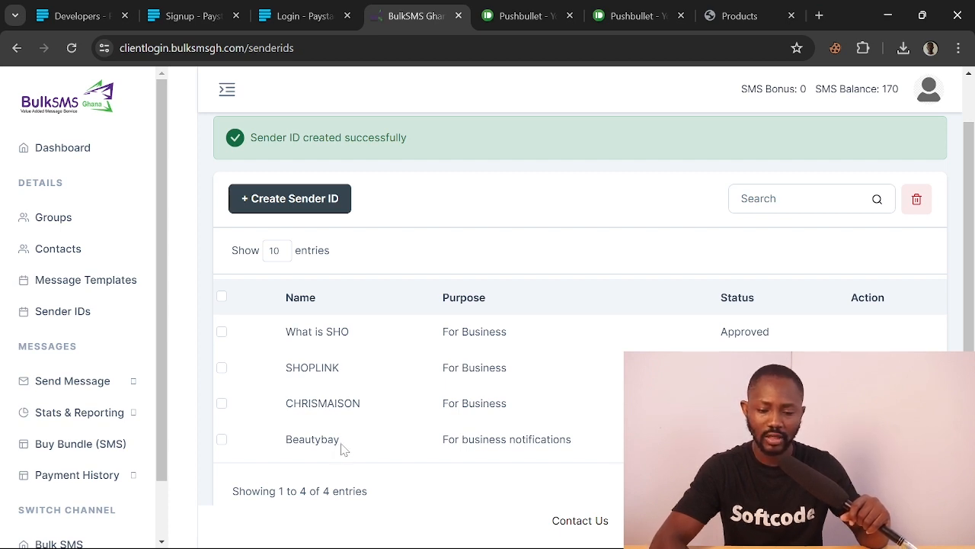
{"action": "left_click_drag", "start_coordinate": [342, 448], "coordinate": [285, 442]}
{"action": "key", "text": "ctrl+c"}
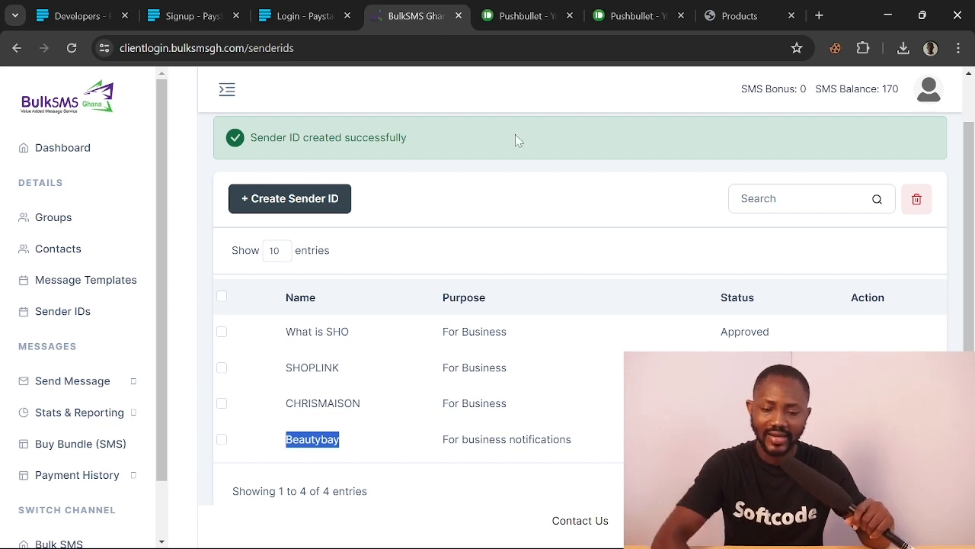
Replace SHOPLINK with Beautybay in the Shoplink profile's Sender ID field
{"action": "left_click", "coordinate": [737, 15]}
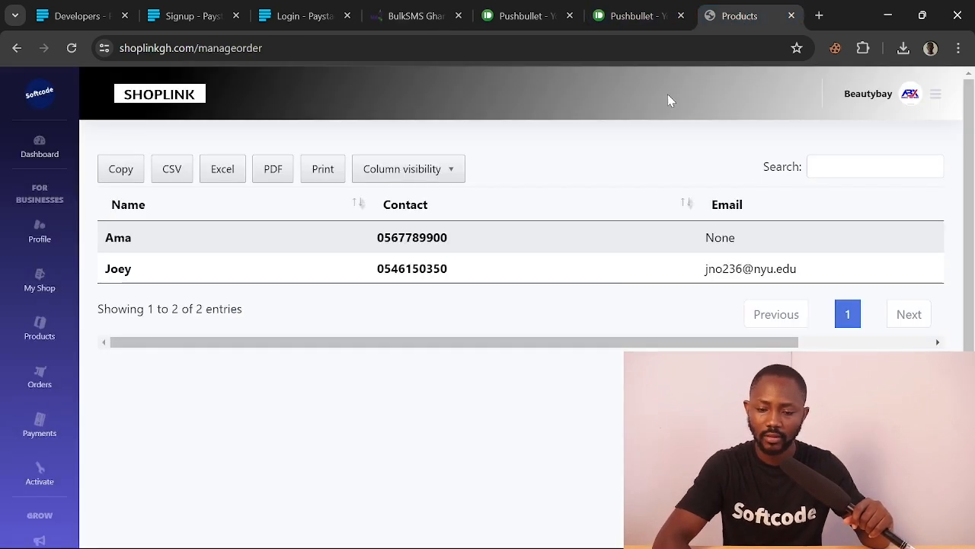
{"action": "left_click", "coordinate": [41, 240]}
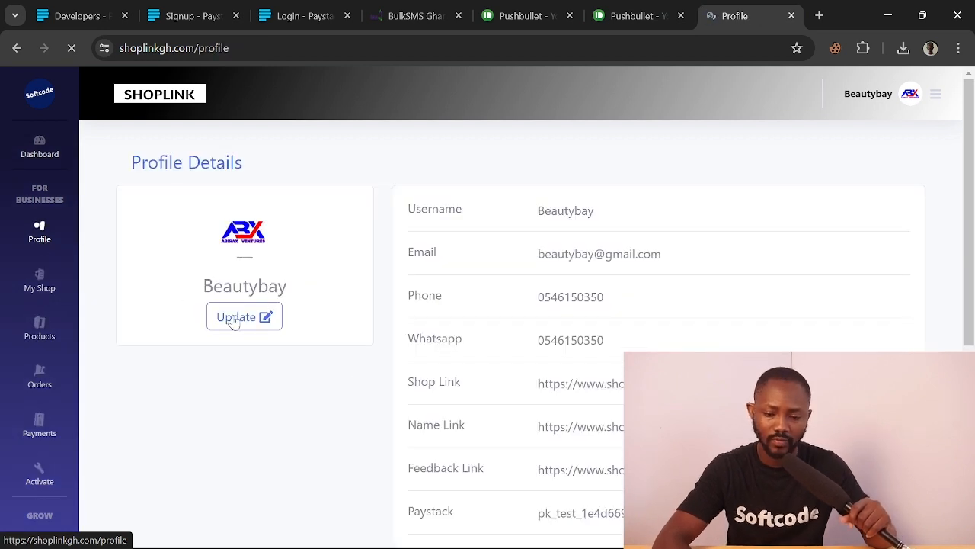
{"action": "left_click", "coordinate": [234, 320]}
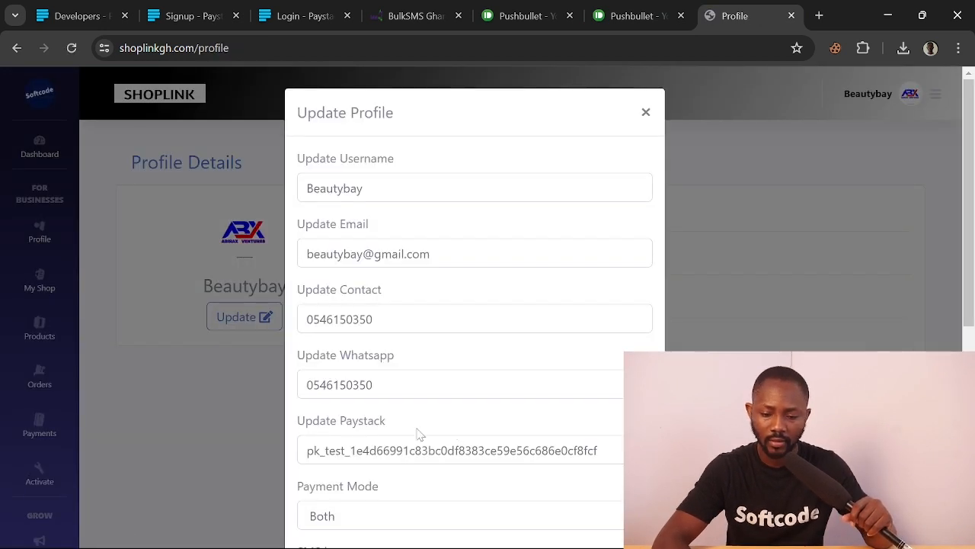
{"action": "scroll", "coordinate": [418, 434], "scroll_direction": "down", "scroll_amount": 2}
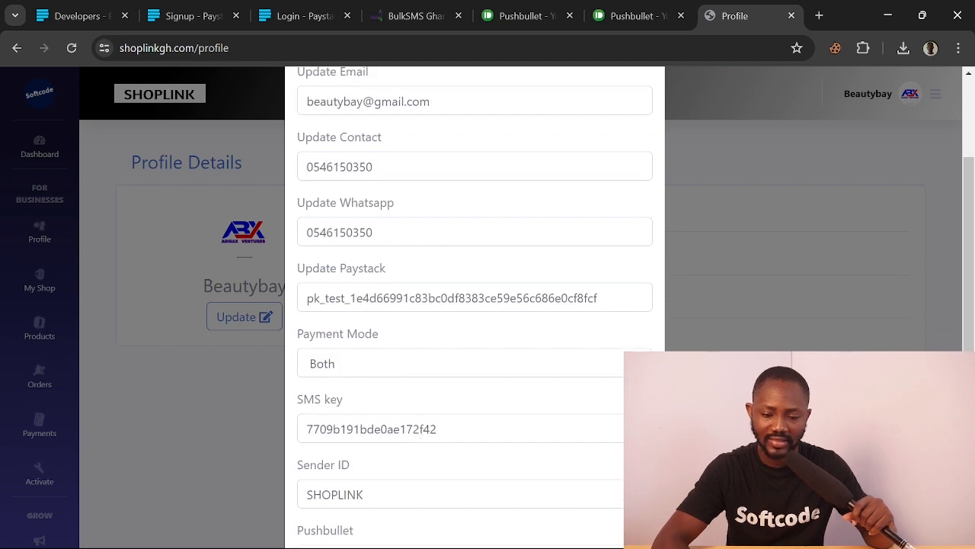
{"action": "left_click_drag", "start_coordinate": [365, 495], "coordinate": [306, 494]}
{"action": "key", "text": "ctrl+v"}
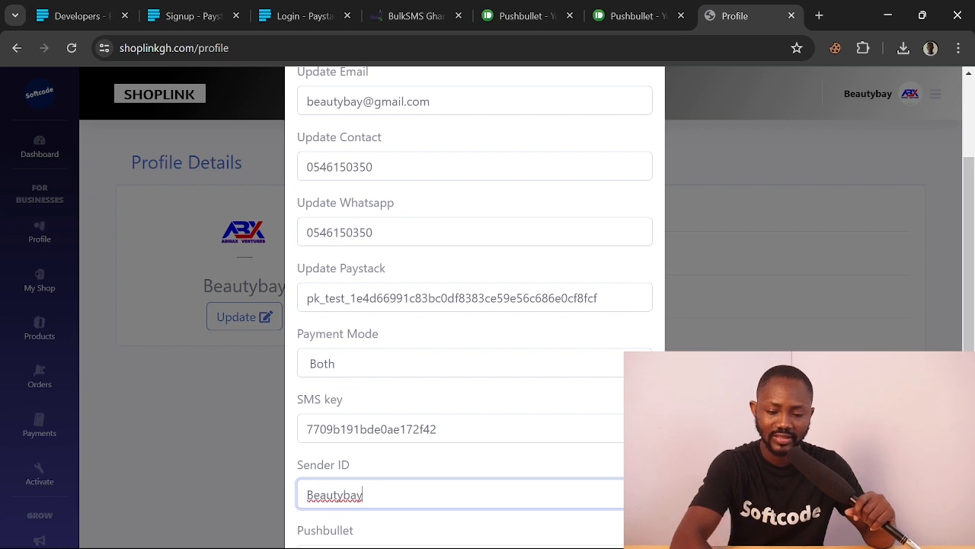
{"action": "scroll", "coordinate": [349, 352], "scroll_direction": "down", "scroll_amount": 2}
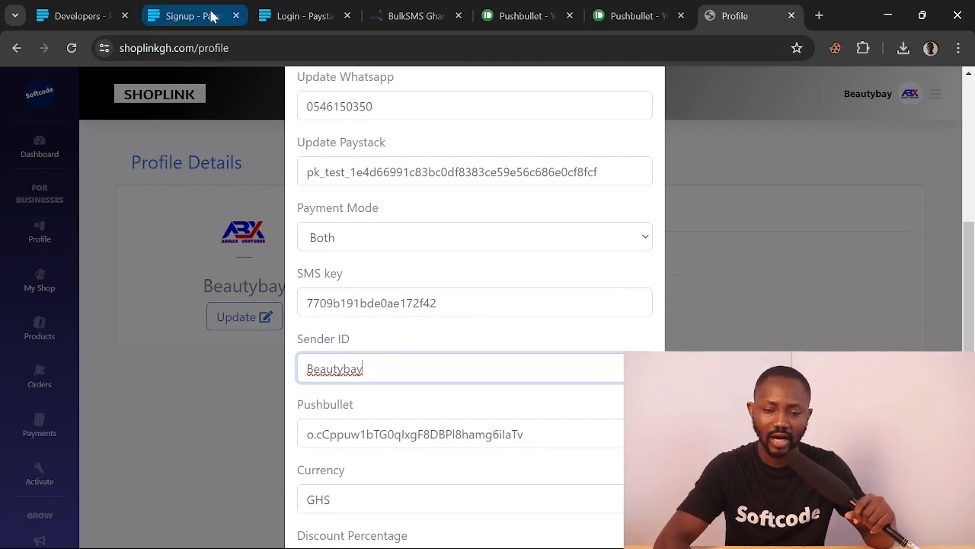
{"action": "left_click", "coordinate": [393, 19]}
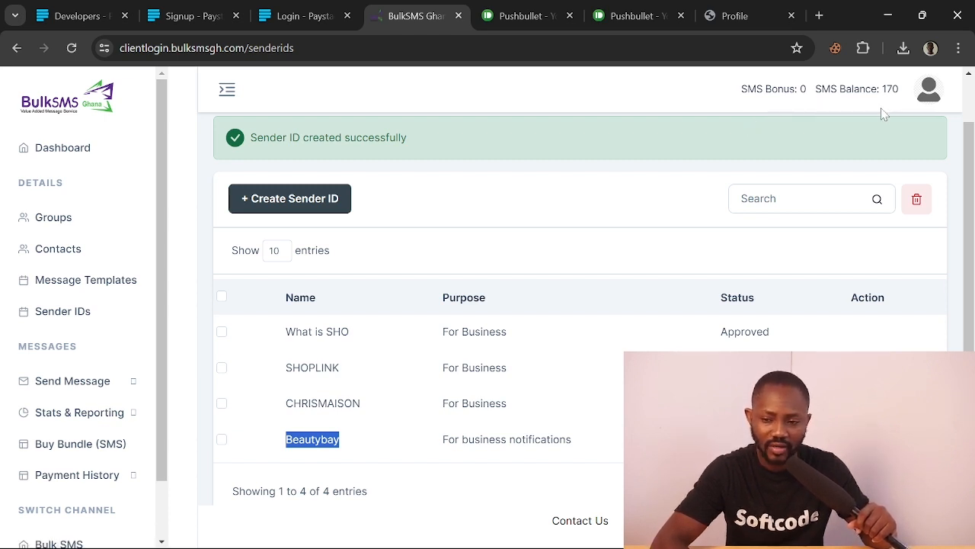
Check the API key on BulkSMS Ghana's SMS API page, then return to the Shoplink profile form
{"action": "left_click", "coordinate": [933, 95]}
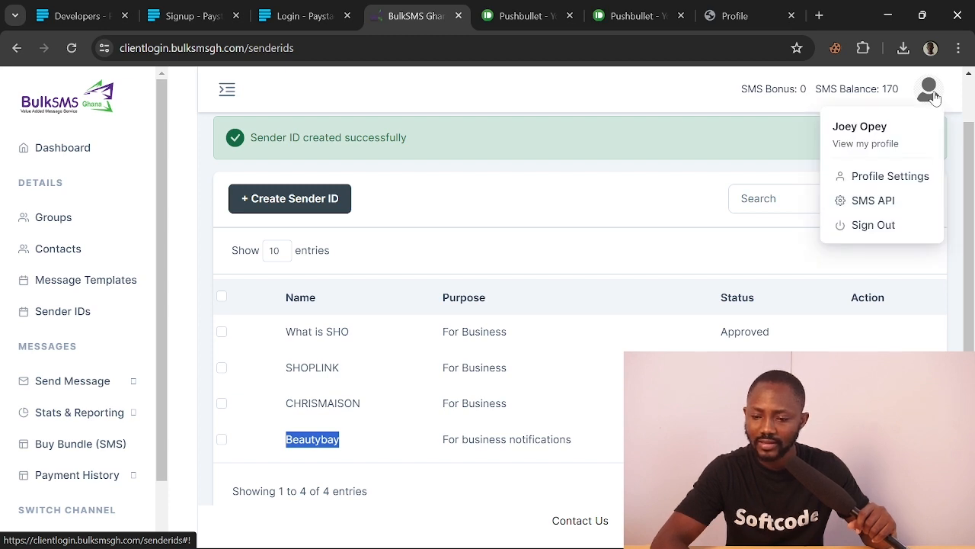
{"action": "left_click", "coordinate": [873, 203]}
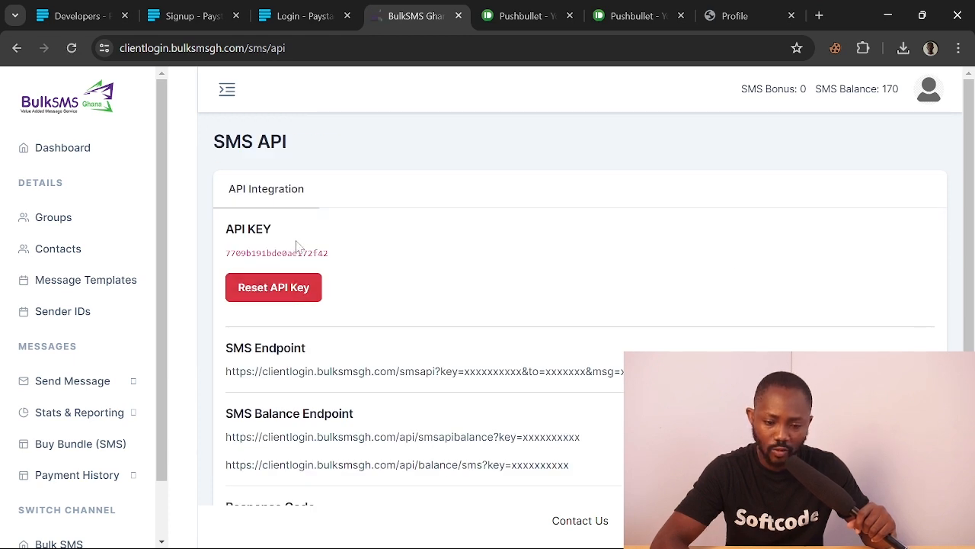
{"action": "left_click_drag", "start_coordinate": [333, 259], "coordinate": [226, 253]}
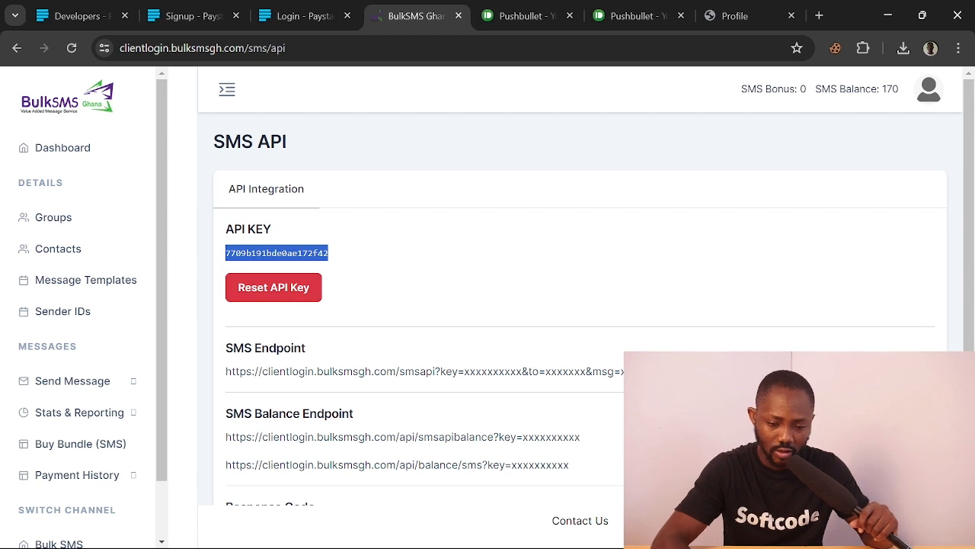
{"action": "left_click", "coordinate": [724, 15]}
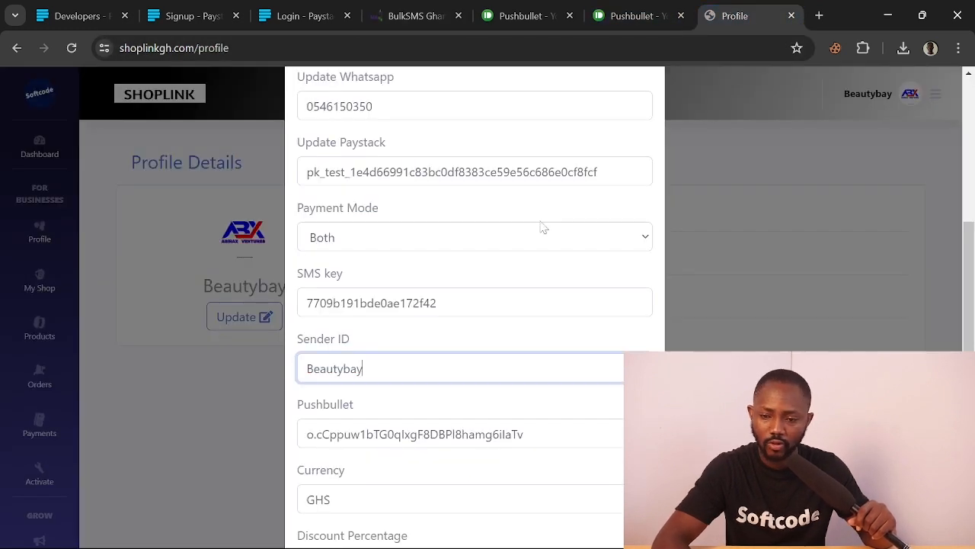
Verify the Shoplink SMS key field matches the BulkSMS Ghana API key
{"action": "left_click_drag", "start_coordinate": [438, 302], "coordinate": [305, 303]}
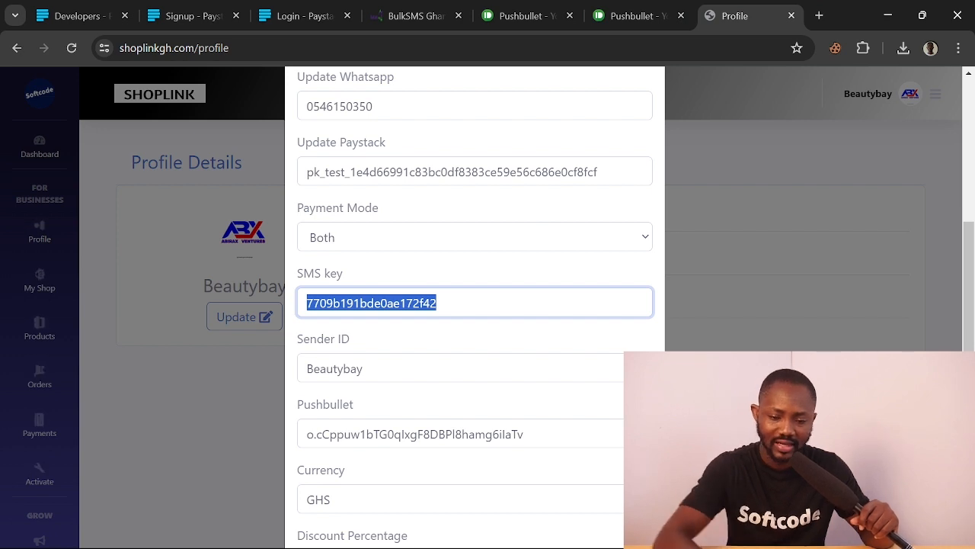
{"action": "scroll", "coordinate": [472, 305], "scroll_direction": "down", "scroll_amount": 2}
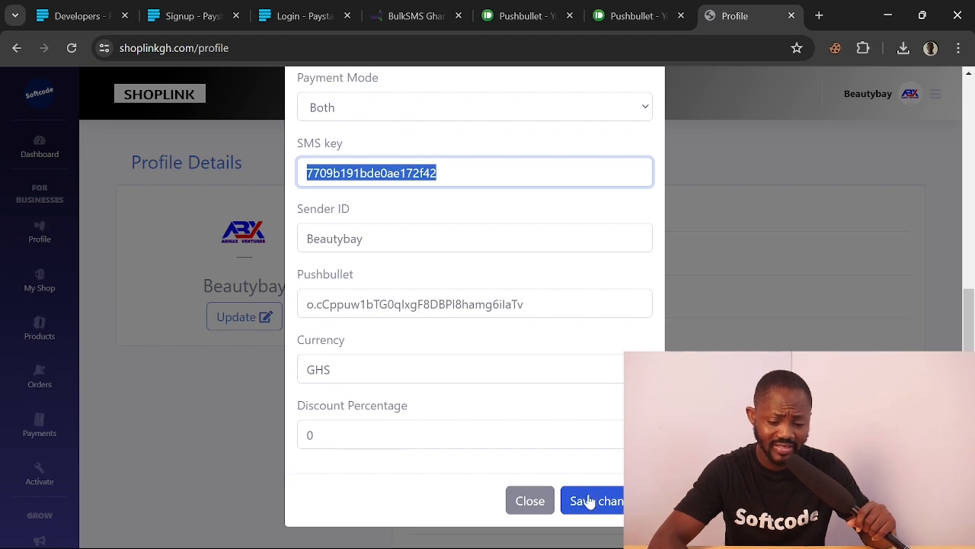
{"action": "scroll", "coordinate": [588, 258], "scroll_direction": "up", "scroll_amount": 2}
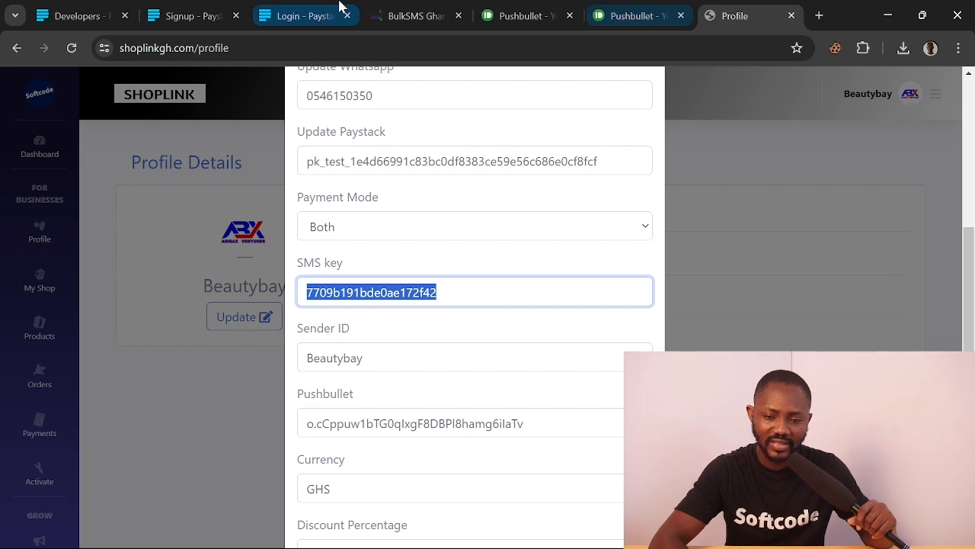
{"action": "left_click", "coordinate": [394, 18]}
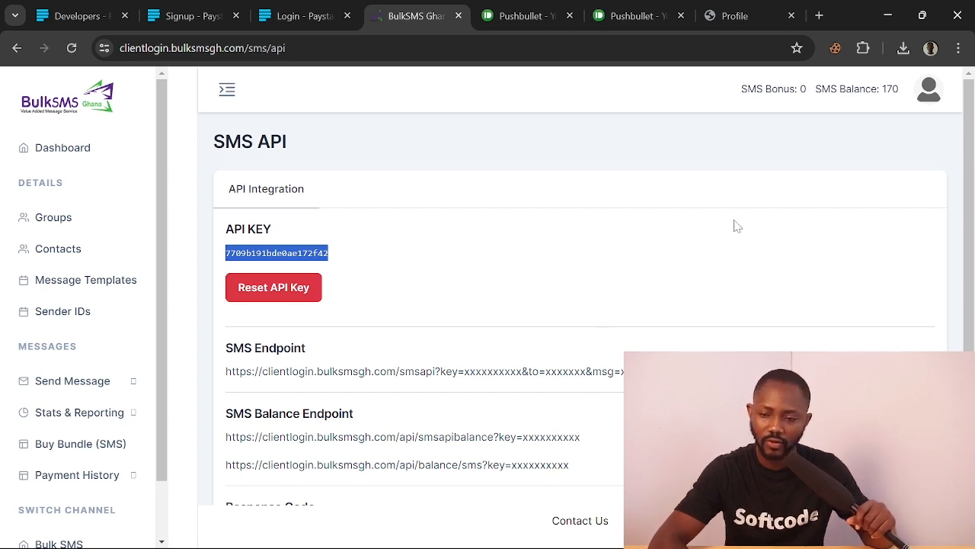
From the 170 SMS balance, open Buy Bundle and start purchasing the GHS 50, 1000 SMS bundle
{"action": "left_click_drag", "start_coordinate": [901, 91], "coordinate": [881, 90]}
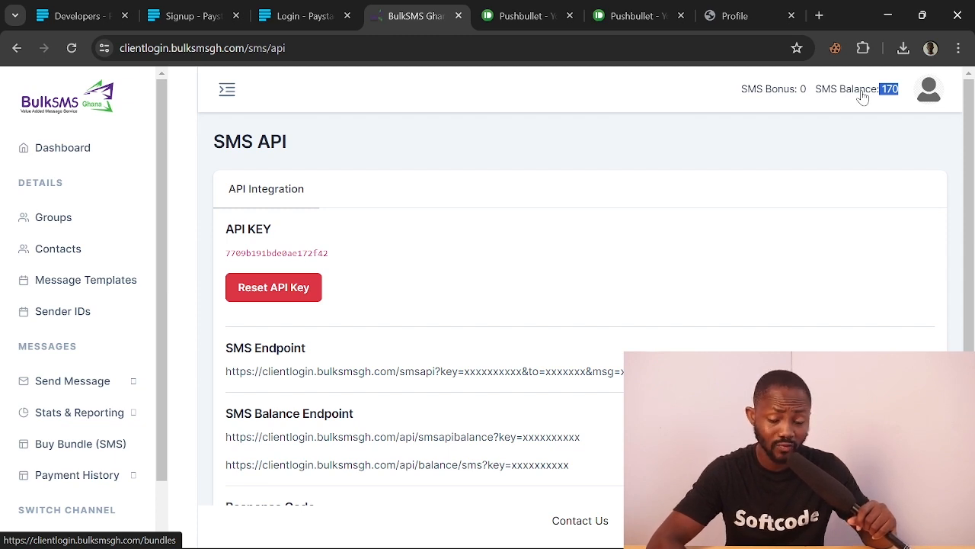
{"action": "right_click", "coordinate": [863, 97]}
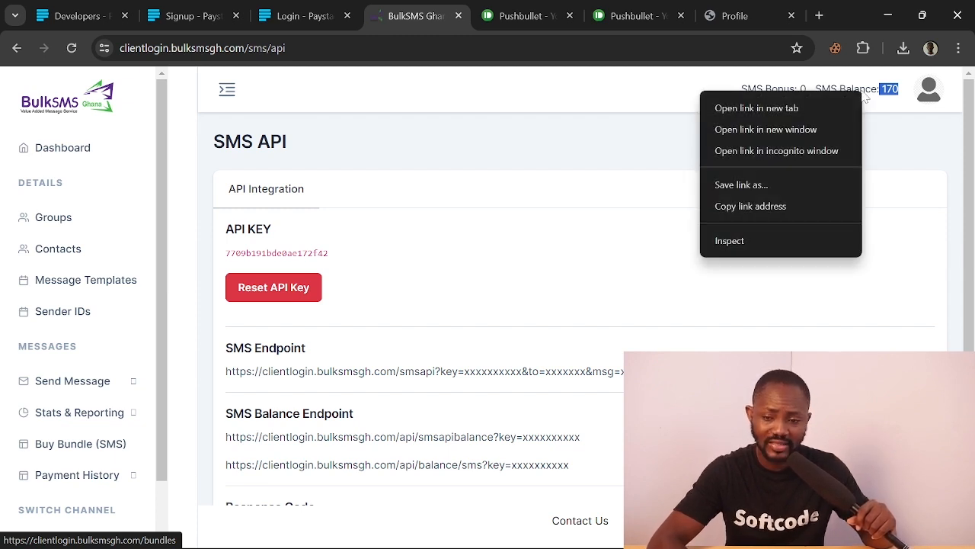
{"action": "left_click", "coordinate": [865, 97]}
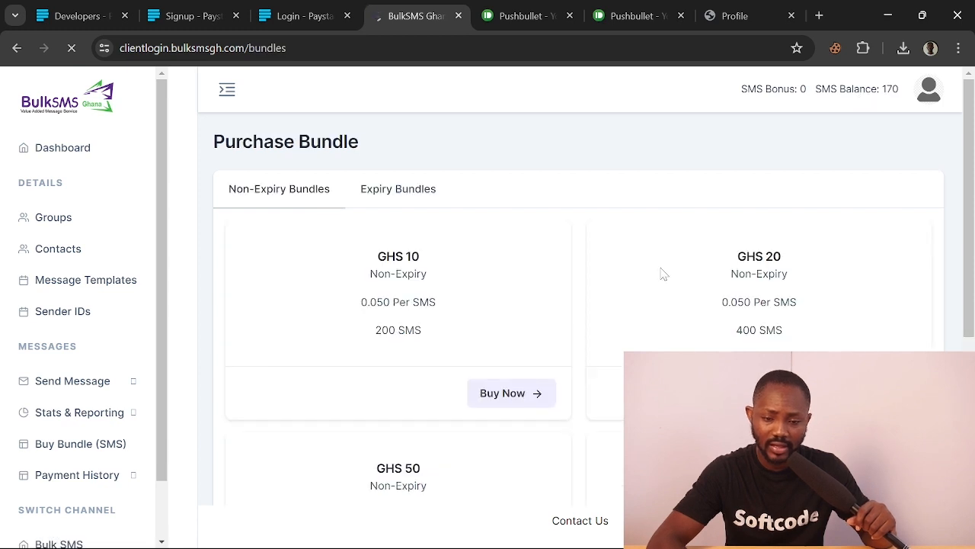
{"action": "scroll", "coordinate": [661, 274], "scroll_direction": "down", "scroll_amount": 2}
{"action": "scroll", "coordinate": [662, 275], "scroll_direction": "up", "scroll_amount": 1}
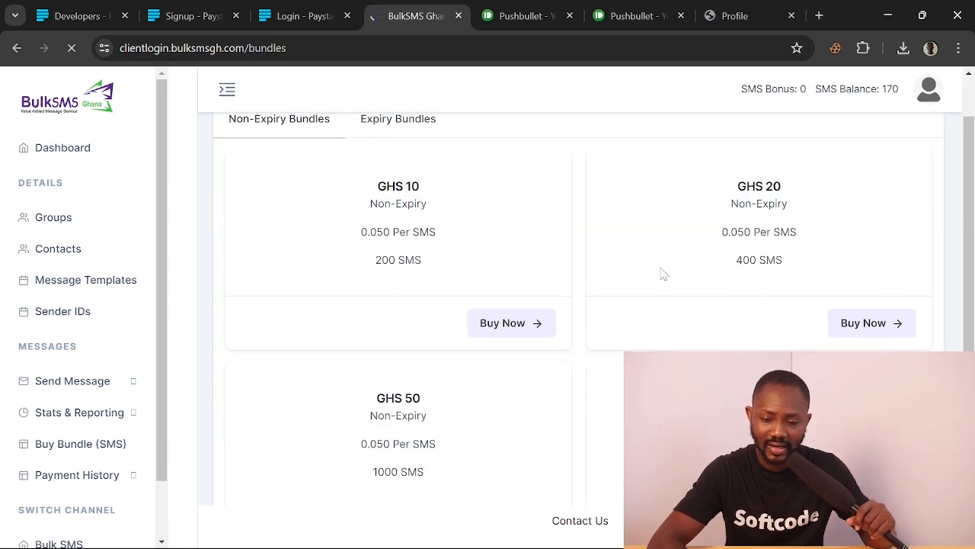
{"action": "left_click", "coordinate": [518, 331]}
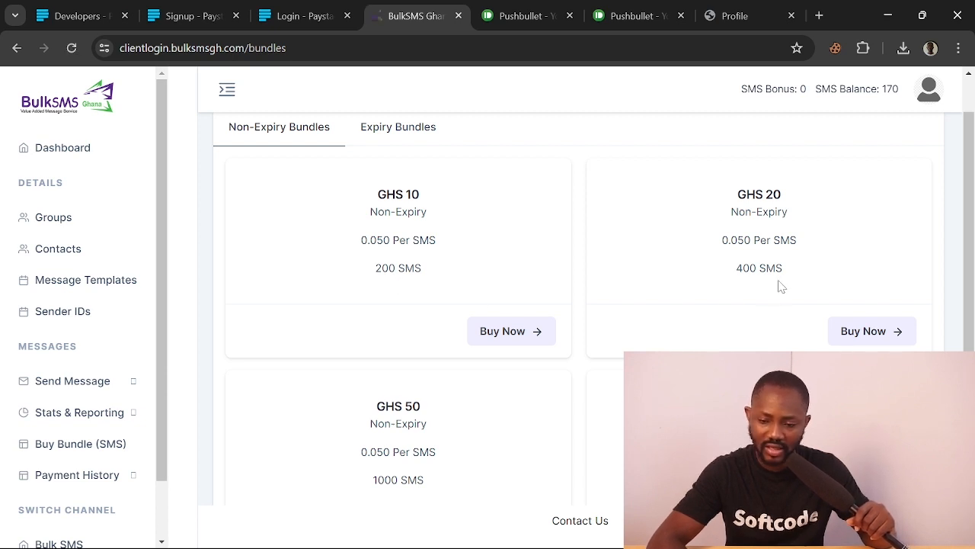
{"action": "scroll", "coordinate": [781, 286], "scroll_direction": "down", "scroll_amount": 2}
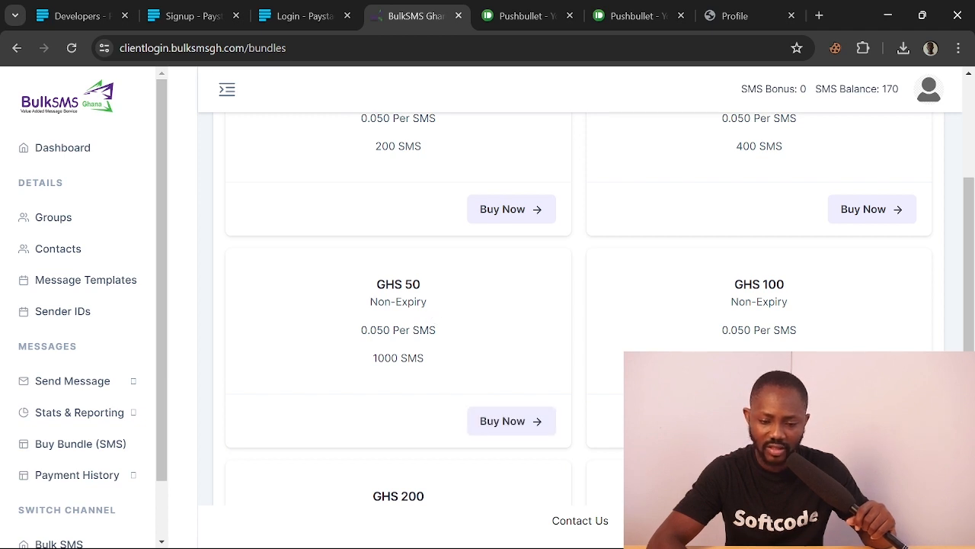
{"action": "scroll", "coordinate": [550, 427], "scroll_direction": "down", "scroll_amount": 2}
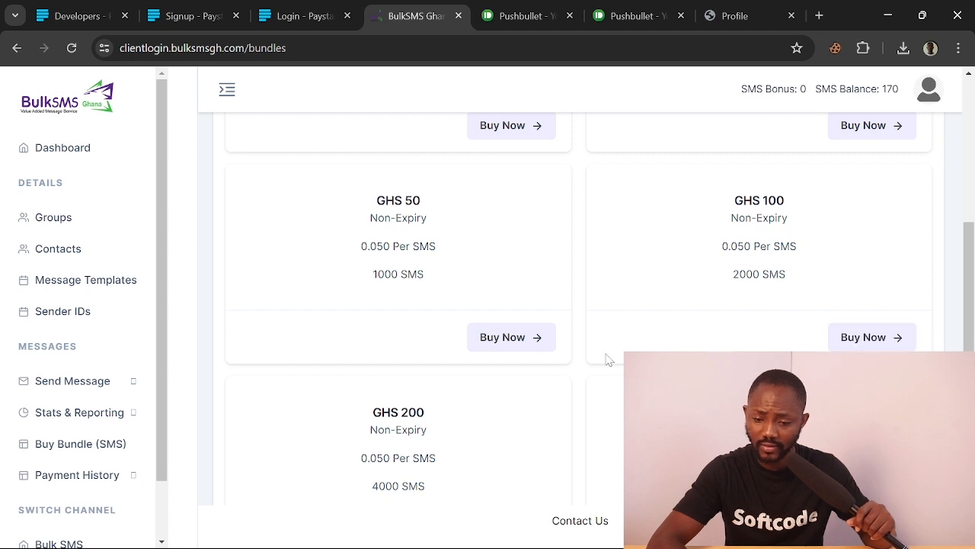
{"action": "left_click", "coordinate": [501, 339]}
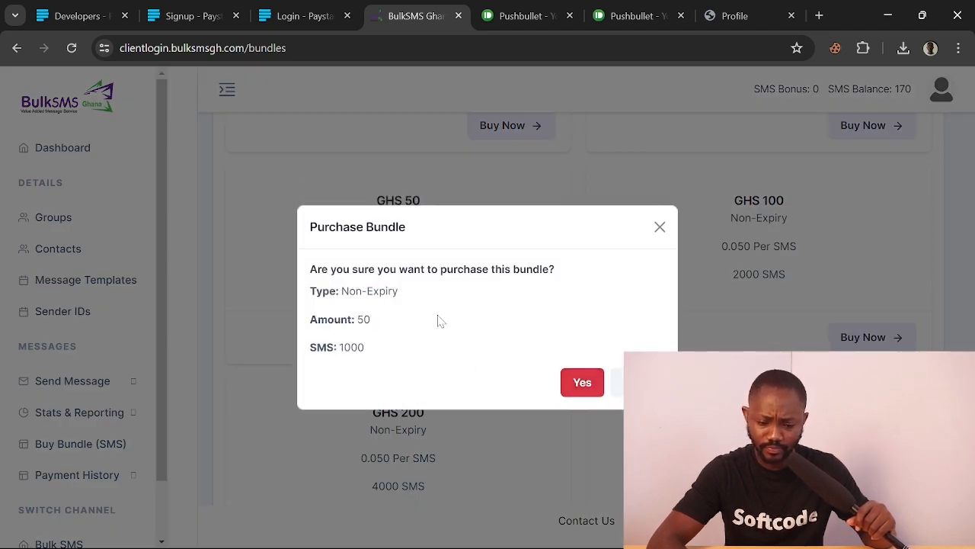
Back out of the GHS 50 bundle payment, note the 170 SMS balance, and return to Shoplink
{"action": "left_click", "coordinate": [583, 385]}
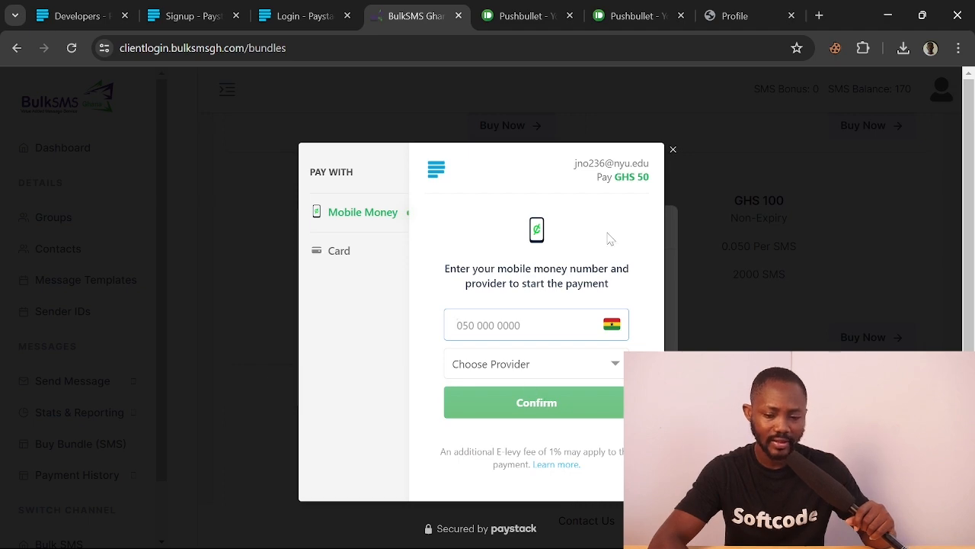
{"action": "left_click", "coordinate": [674, 149]}
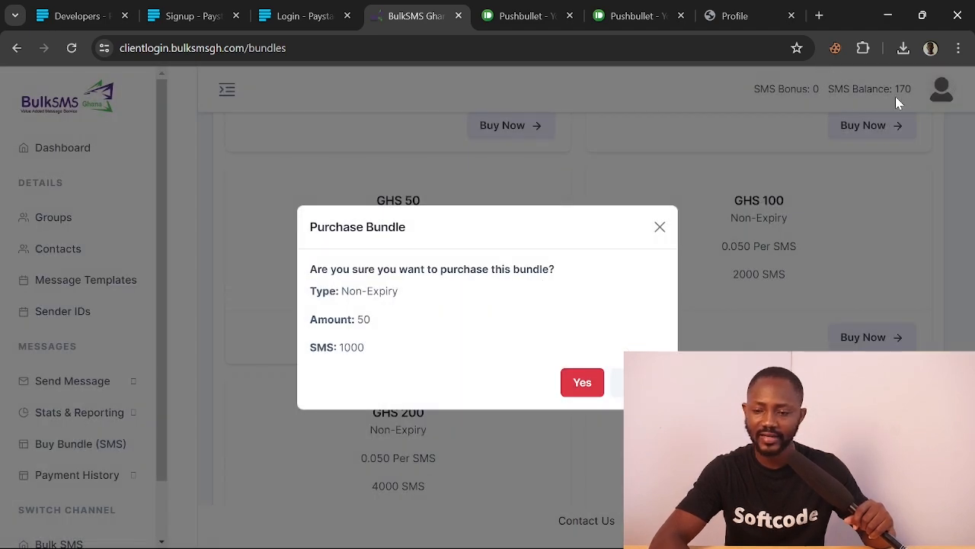
{"action": "left_click", "coordinate": [660, 228]}
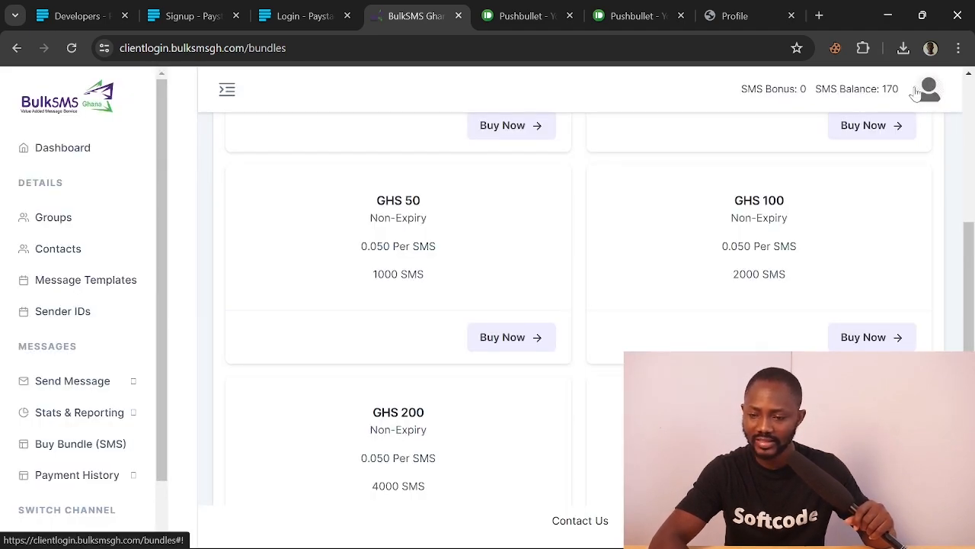
{"action": "left_click_drag", "start_coordinate": [903, 91], "coordinate": [822, 91]}
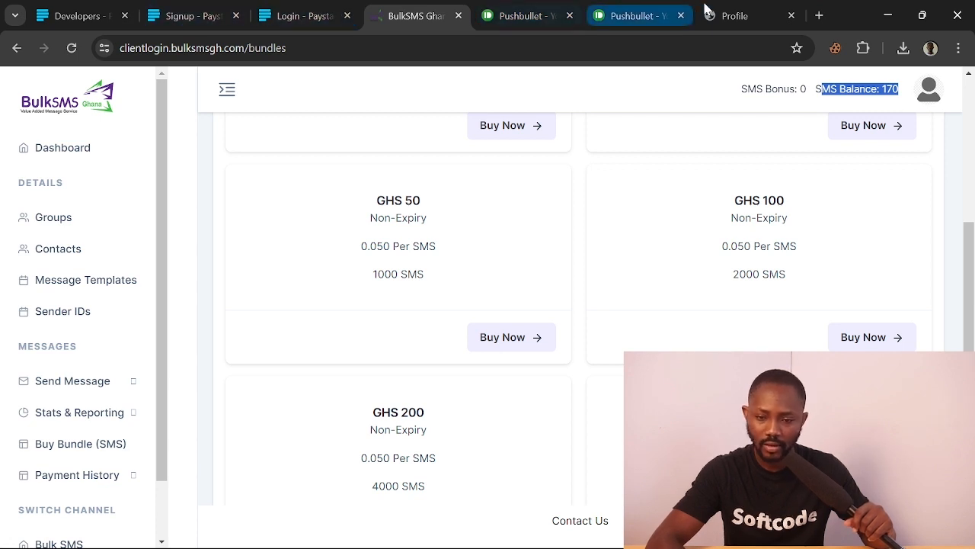
{"action": "left_click", "coordinate": [724, 14]}
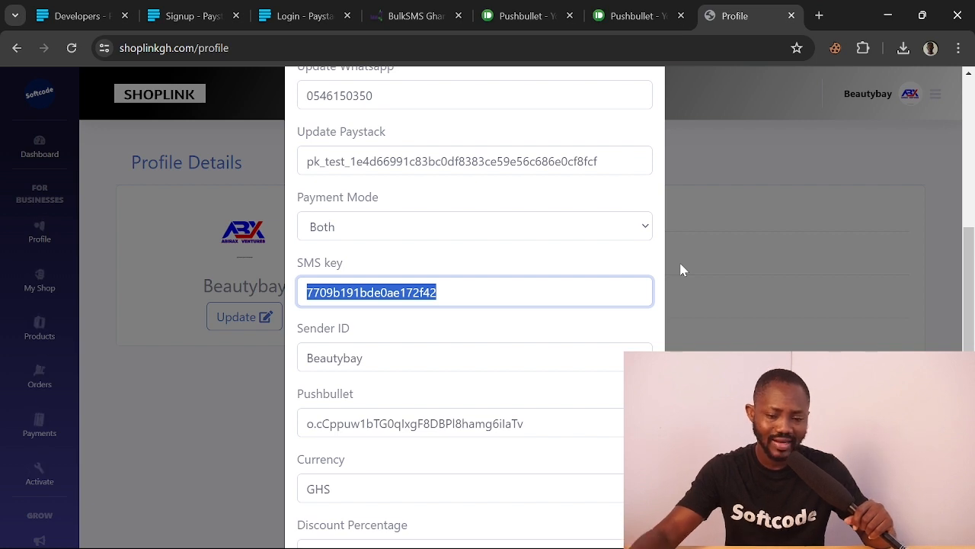
Scroll down the Update Profile form and close it to return to Profile Details
{"action": "scroll", "coordinate": [682, 269], "scroll_direction": "down", "scroll_amount": 2}
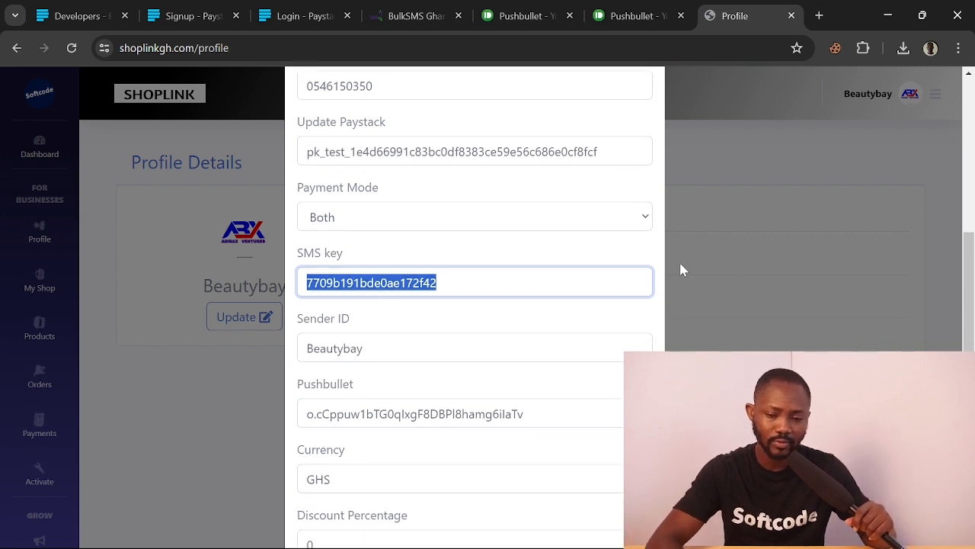
{"action": "left_click", "coordinate": [530, 501]}
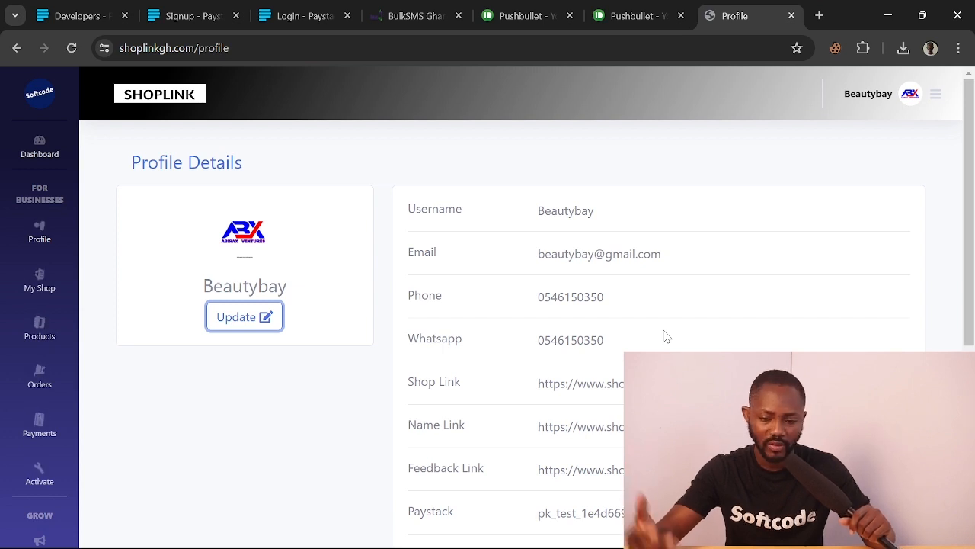
Verify the saved Paystack key, SMS key, SHOPLINK sender ID and Pushbullet token on the Profile page
{"action": "scroll", "coordinate": [666, 336], "scroll_direction": "down", "scroll_amount": 3}
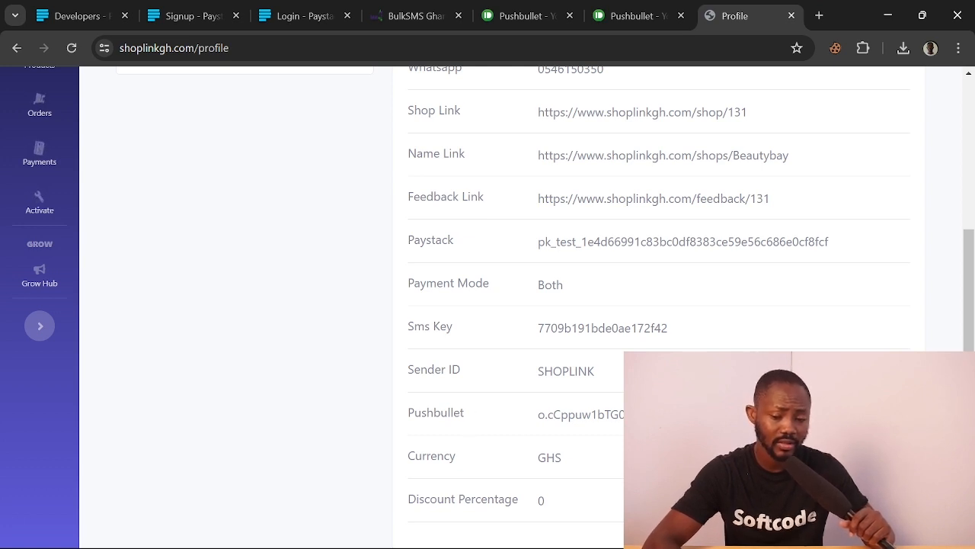
{"action": "double_click", "coordinate": [656, 415]}
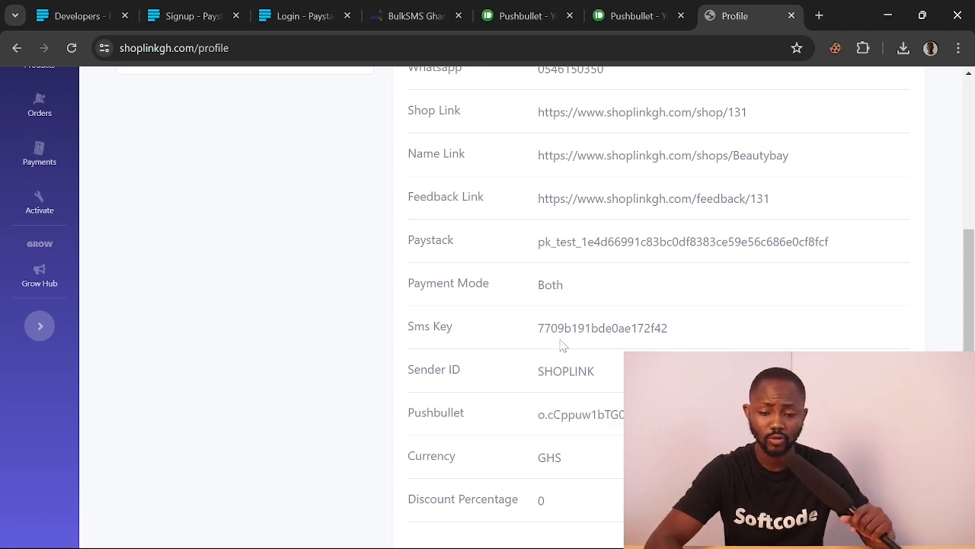
{"action": "triple_click", "coordinate": [524, 333]}
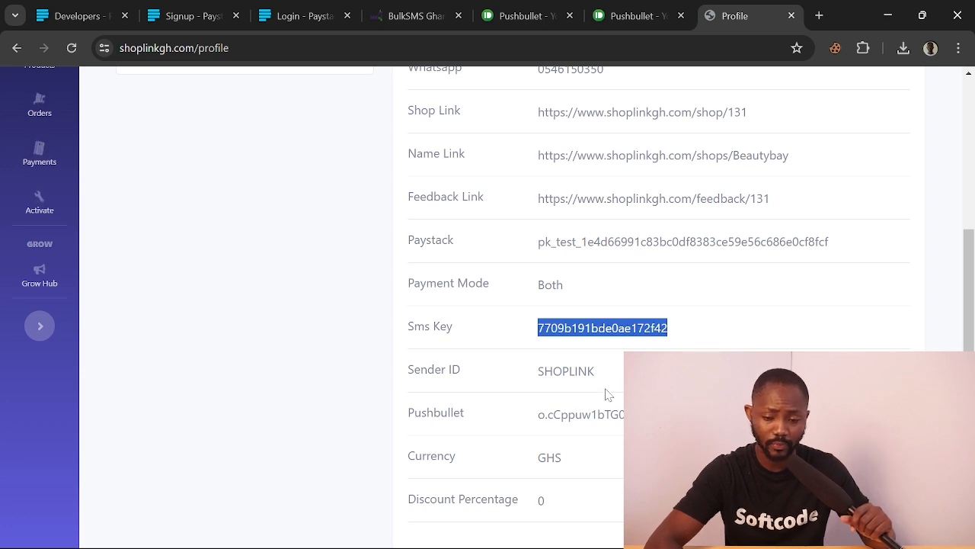
{"action": "left_click_drag", "start_coordinate": [613, 375], "coordinate": [526, 375]}
{"action": "left_click_drag", "start_coordinate": [832, 242], "coordinate": [535, 242]}
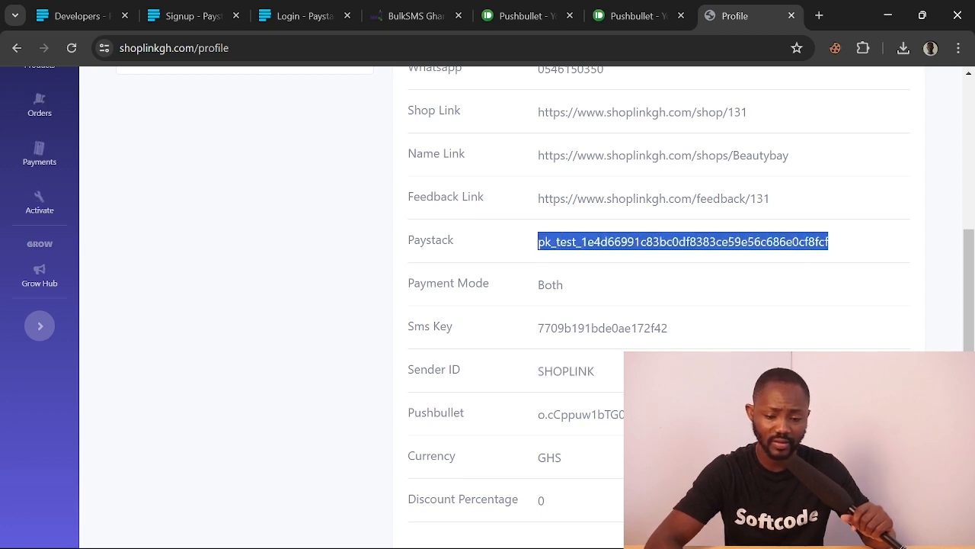
{"action": "left_click", "coordinate": [604, 243]}
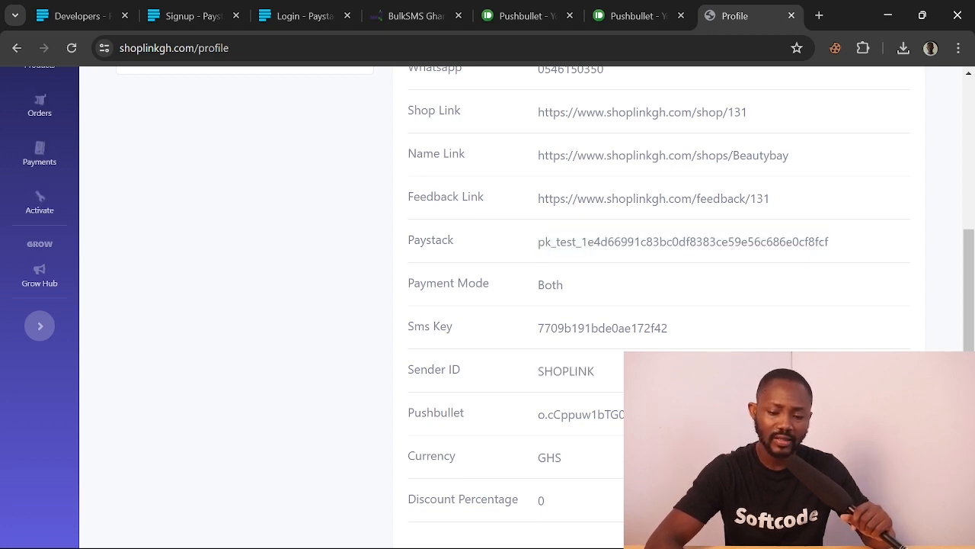
{"action": "triple_click", "coordinate": [530, 423]}
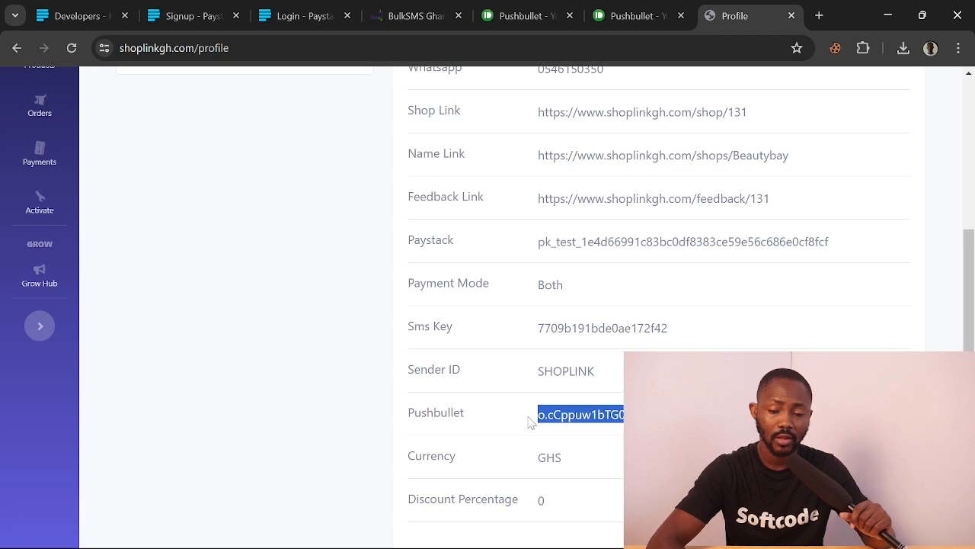
{"action": "left_click", "coordinate": [492, 18]}
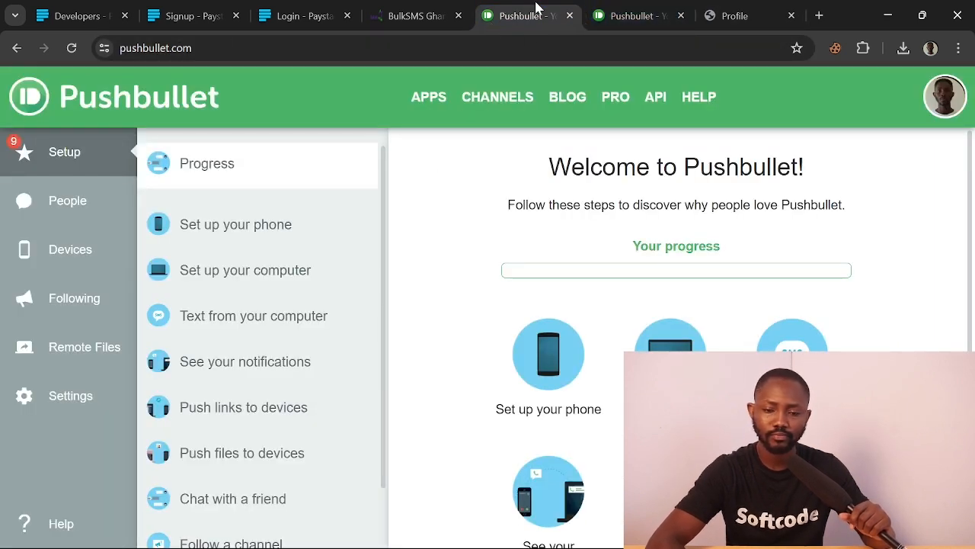
Review Pushbullet's landing page: Google/Facebook sign-up and Android, Chrome, Firefox and Windows apps
{"action": "left_click", "coordinate": [618, 13]}
{"action": "scroll", "coordinate": [499, 299], "scroll_direction": "down", "scroll_amount": 7}
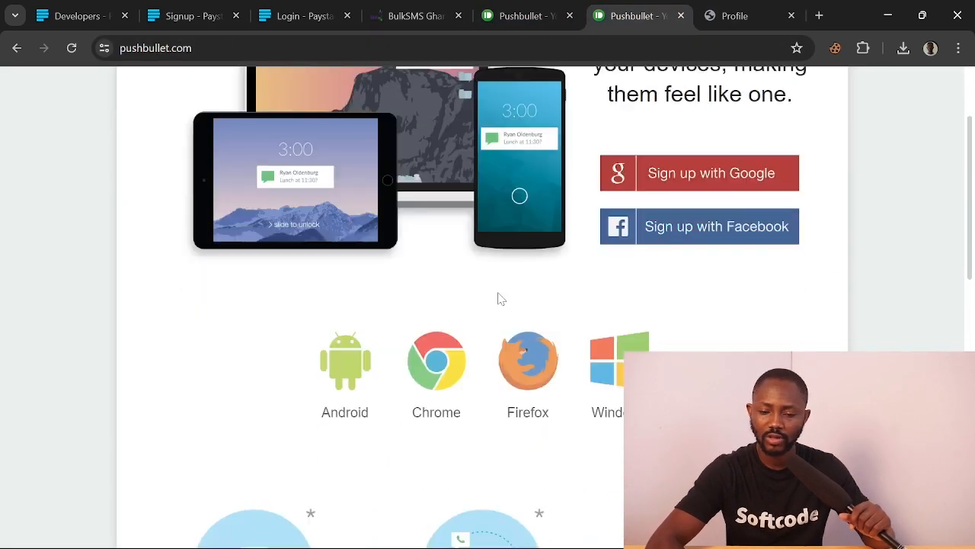
{"action": "scroll", "coordinate": [499, 299], "scroll_direction": "up", "scroll_amount": 6}
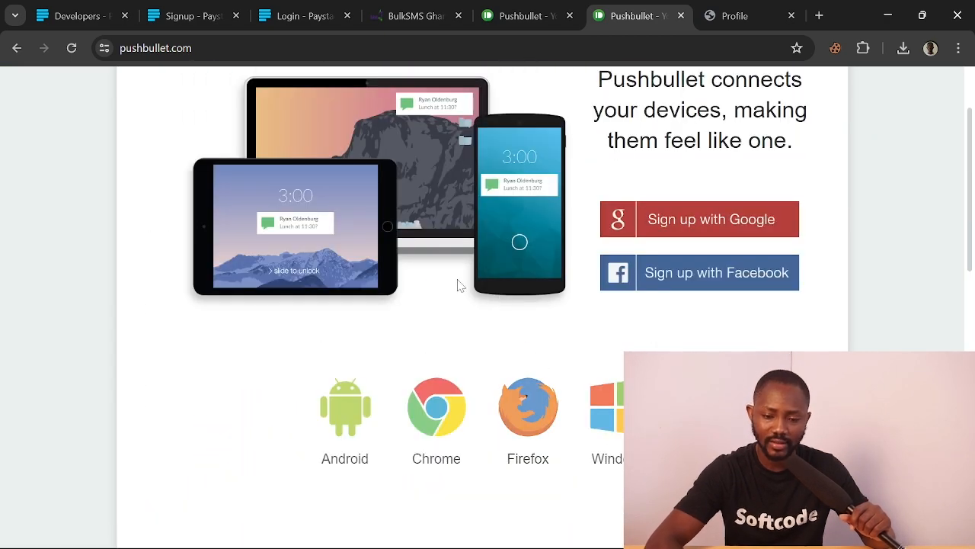
{"action": "scroll", "coordinate": [440, 304], "scroll_direction": "up", "scroll_amount": 1}
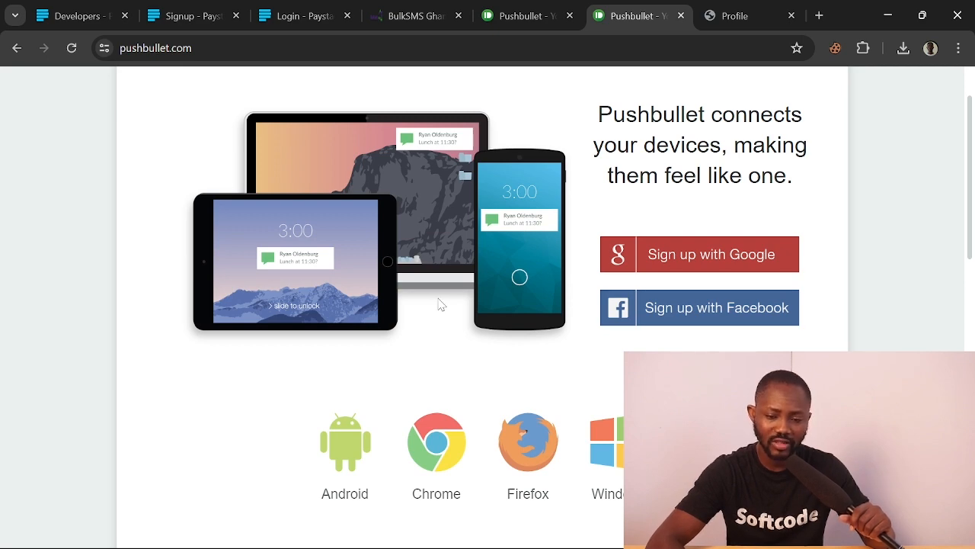
{"action": "scroll", "coordinate": [439, 303], "scroll_direction": "up", "scroll_amount": 2}
{"action": "scroll", "coordinate": [439, 303], "scroll_direction": "down", "scroll_amount": 1}
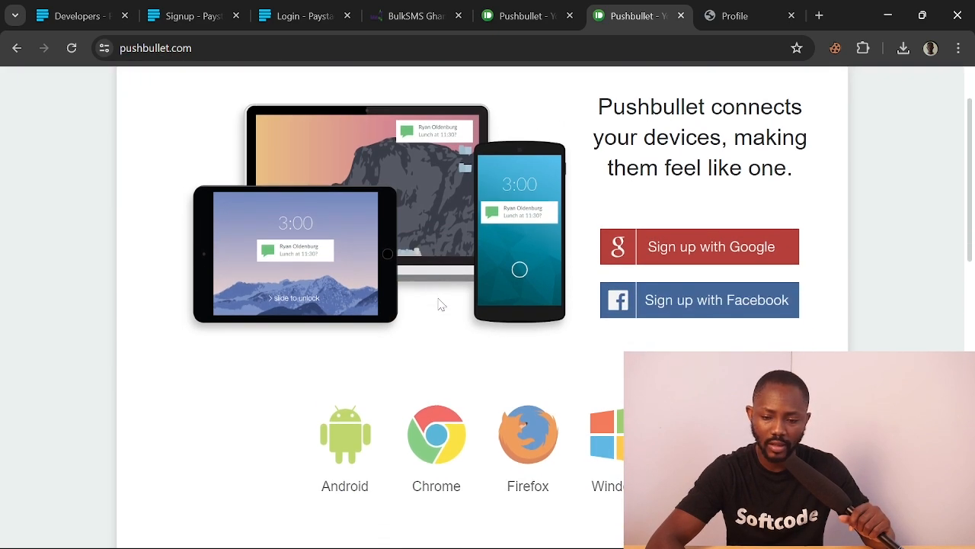
{"action": "scroll", "coordinate": [439, 303], "scroll_direction": "down", "scroll_amount": 2}
{"action": "scroll", "coordinate": [510, 342], "scroll_direction": "down", "scroll_amount": 2}
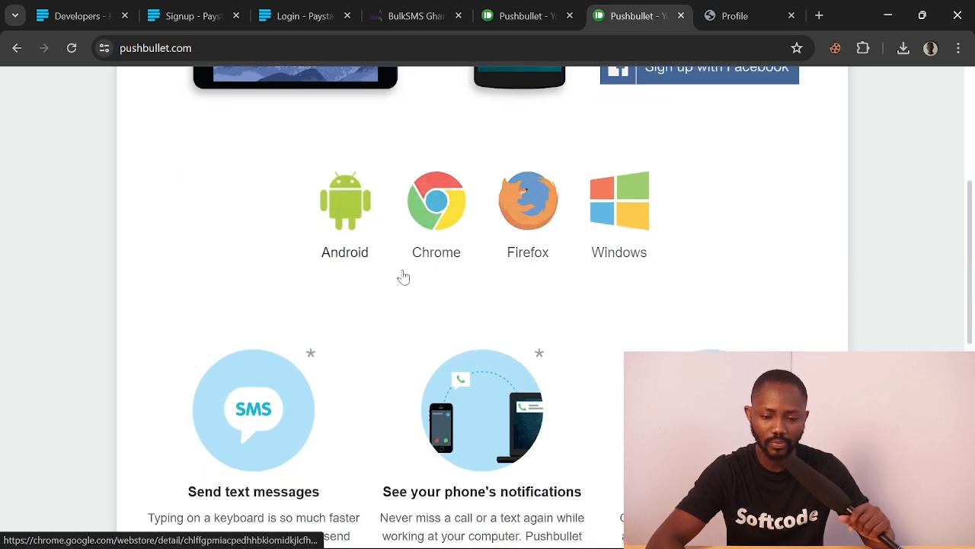
{"action": "scroll", "coordinate": [386, 339], "scroll_direction": "down", "scroll_amount": 1}
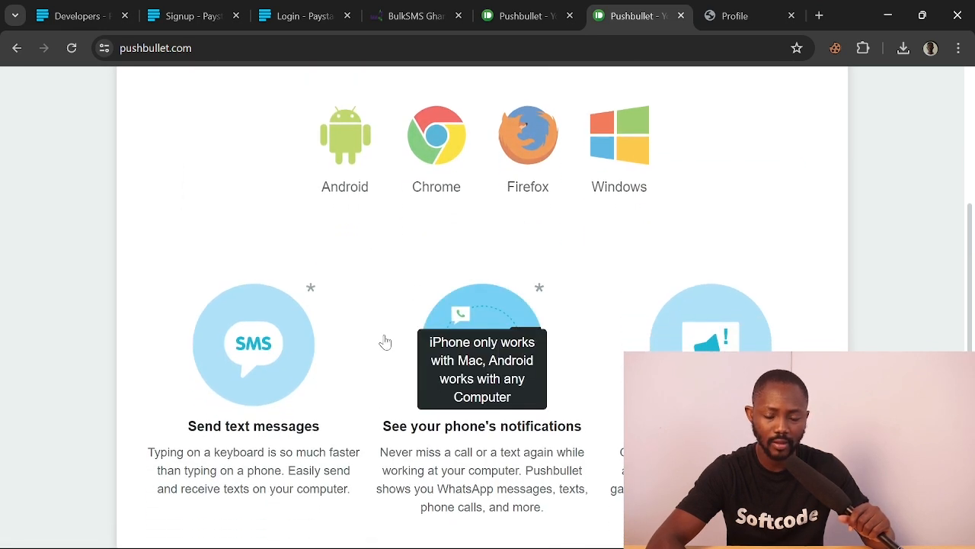
{"action": "scroll", "coordinate": [385, 342], "scroll_direction": "up", "scroll_amount": 5}
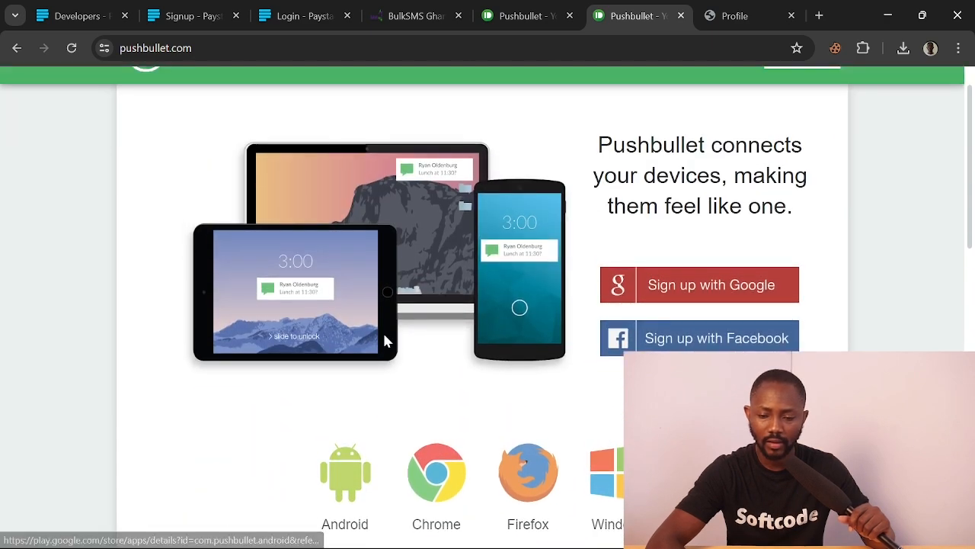
{"action": "scroll", "coordinate": [385, 342], "scroll_direction": "up", "scroll_amount": 1}
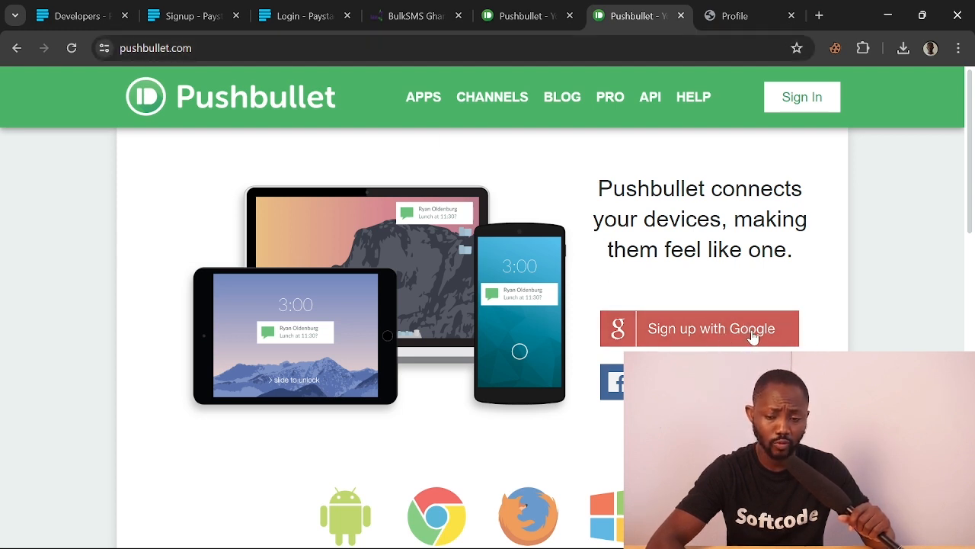
Choose 'Sign up with Google' on the Pushbullet landing page to reach the account chooser
{"action": "left_click", "coordinate": [704, 337]}
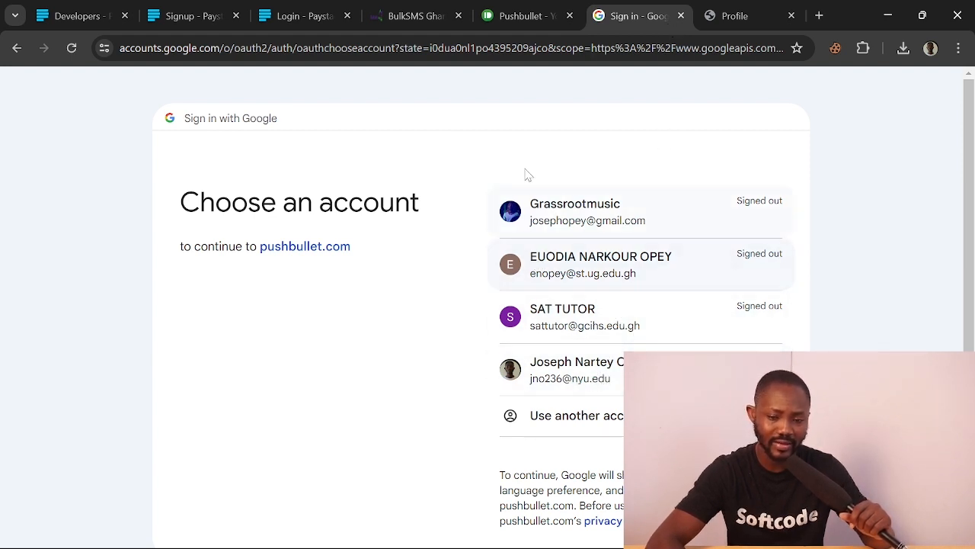
Back on the Pushbullet setup page, read through the 'Set up your phone' instructions
{"action": "left_click", "coordinate": [526, 17]}
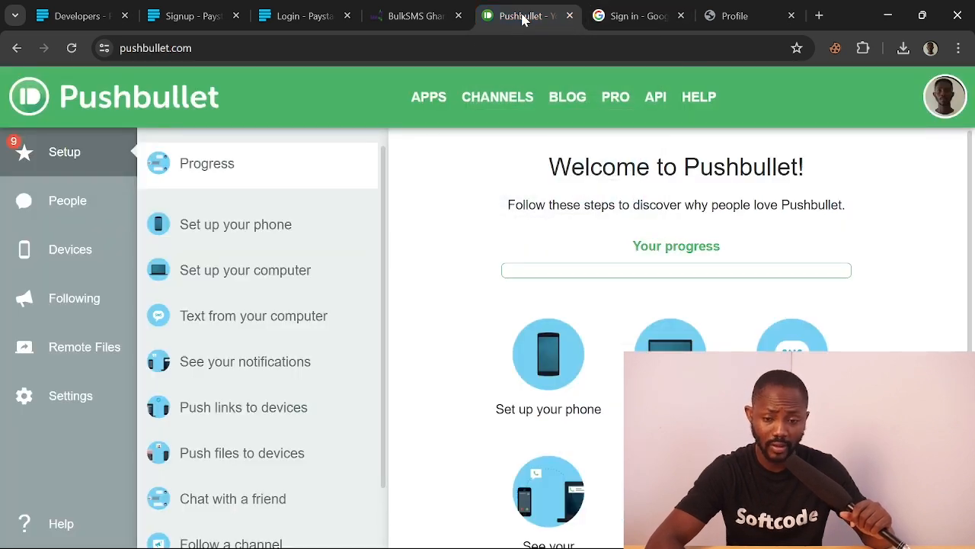
{"action": "scroll", "coordinate": [446, 372], "scroll_direction": "down", "scroll_amount": 3}
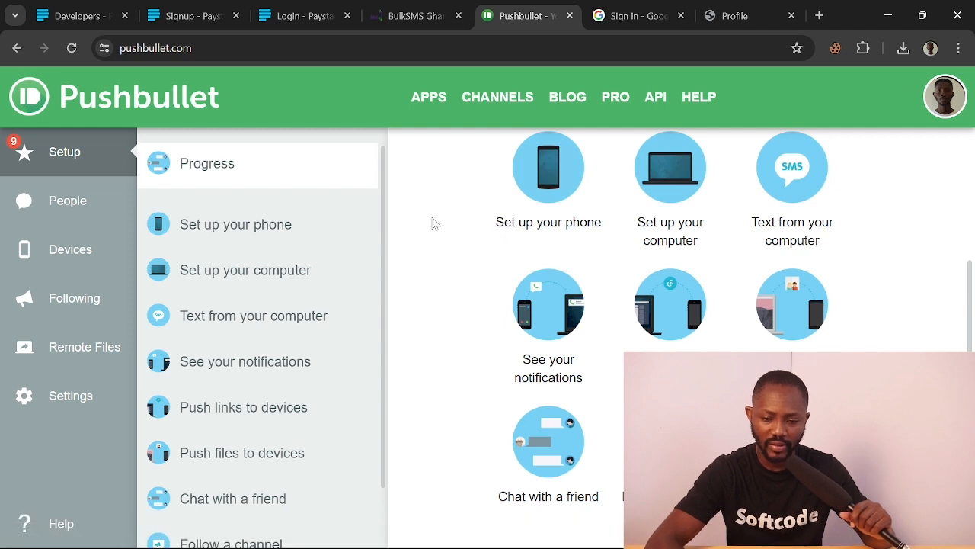
{"action": "scroll", "coordinate": [435, 222], "scroll_direction": "up", "scroll_amount": 3}
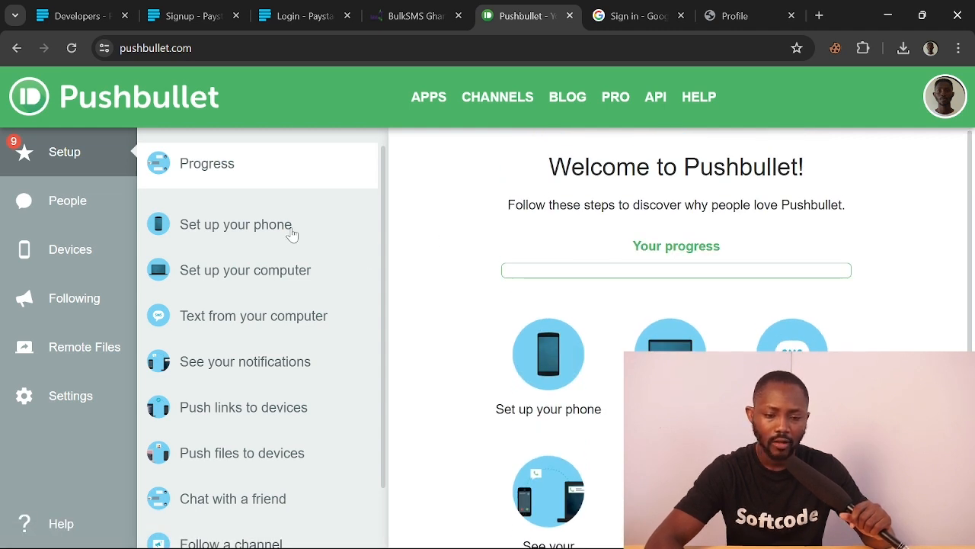
{"action": "left_click", "coordinate": [236, 232]}
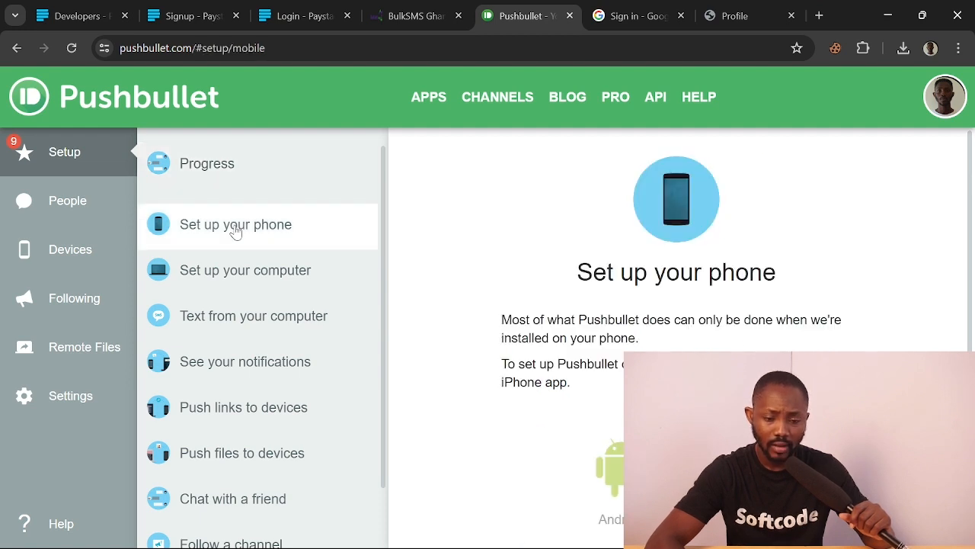
{"action": "scroll", "coordinate": [507, 357], "scroll_direction": "down", "scroll_amount": 2}
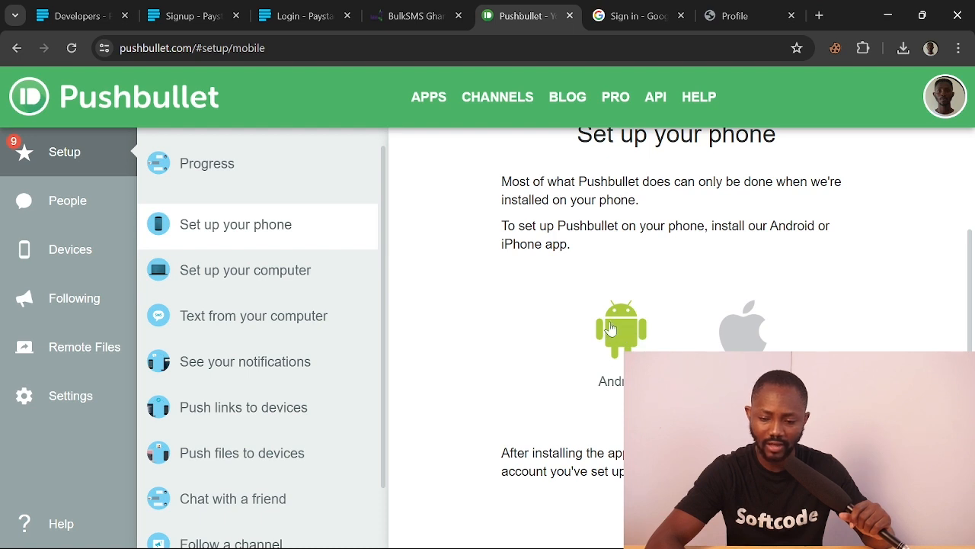
{"action": "scroll", "coordinate": [610, 331], "scroll_direction": "down", "scroll_amount": 1}
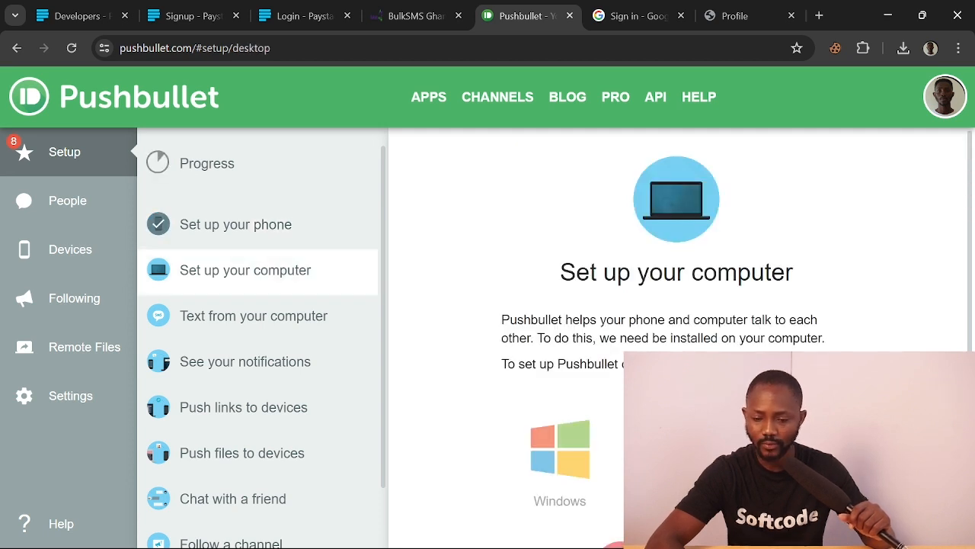
{"action": "scroll", "coordinate": [678, 343], "scroll_direction": "down", "scroll_amount": 4}
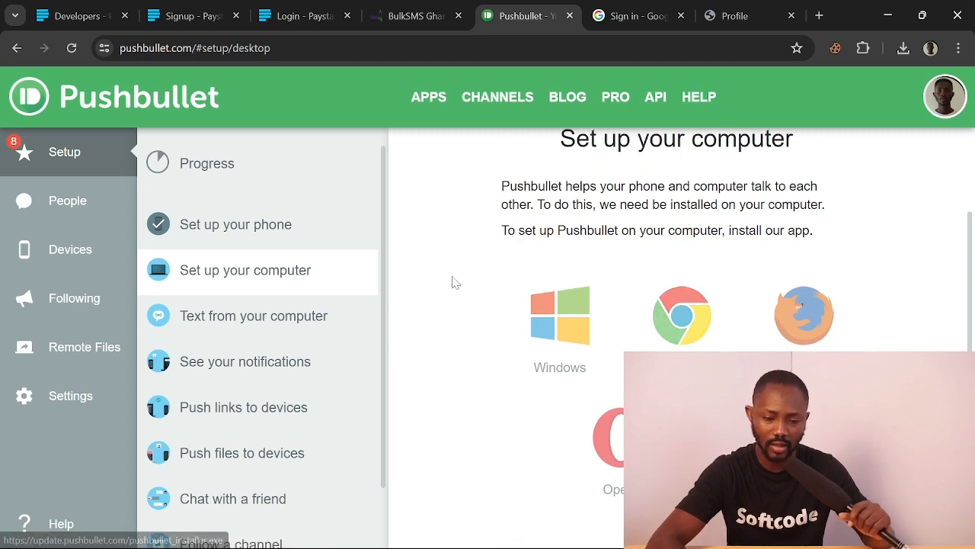
Revisit the setup steps, then open the Devices list
{"action": "left_click", "coordinate": [250, 219]}
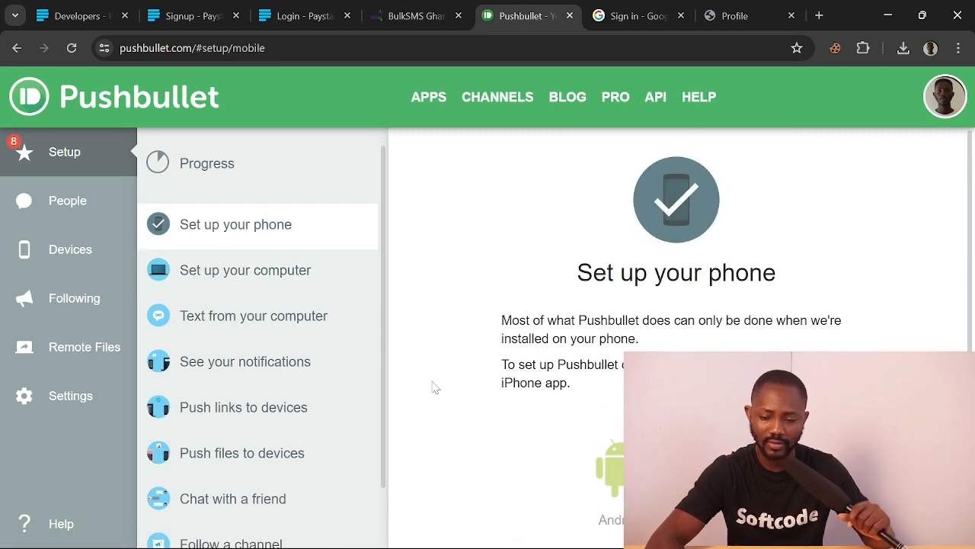
{"action": "scroll", "coordinate": [577, 464], "scroll_direction": "down", "scroll_amount": 1}
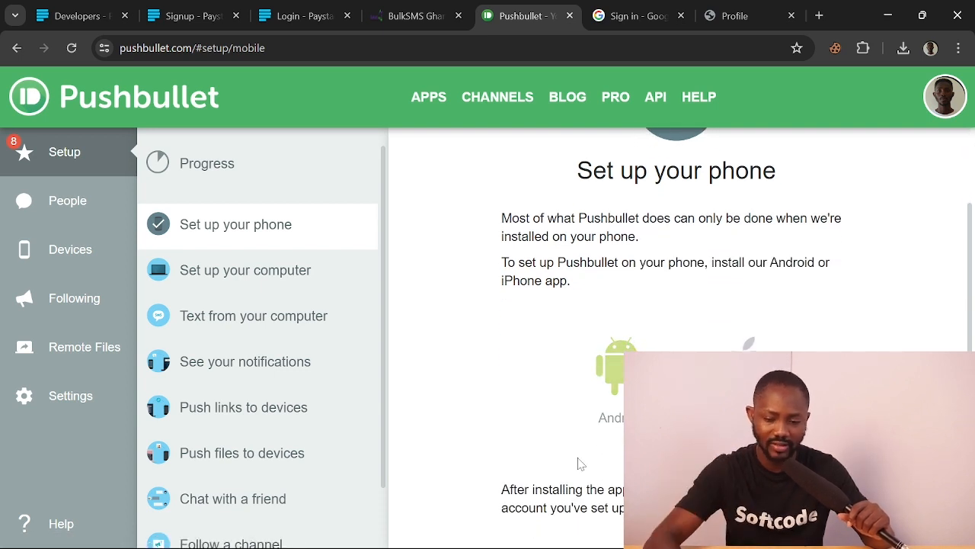
{"action": "scroll", "coordinate": [579, 464], "scroll_direction": "down", "scroll_amount": 1}
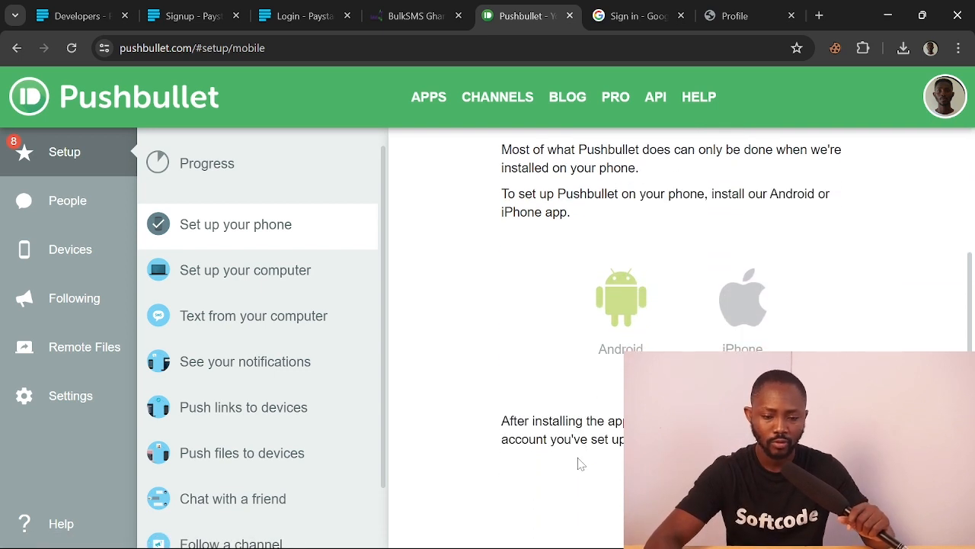
{"action": "scroll", "coordinate": [795, 225], "scroll_direction": "up", "scroll_amount": 1}
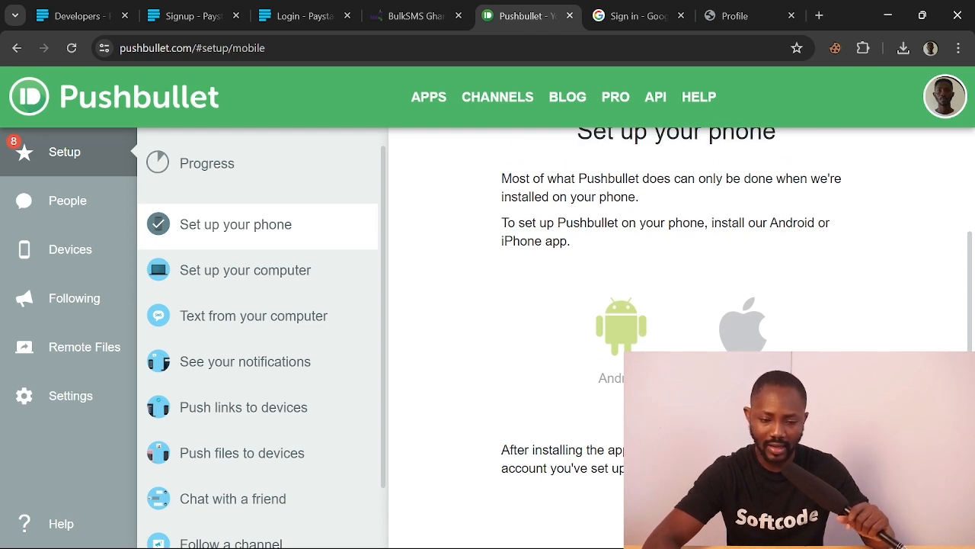
{"action": "scroll", "coordinate": [480, 253], "scroll_direction": "up", "scroll_amount": 2}
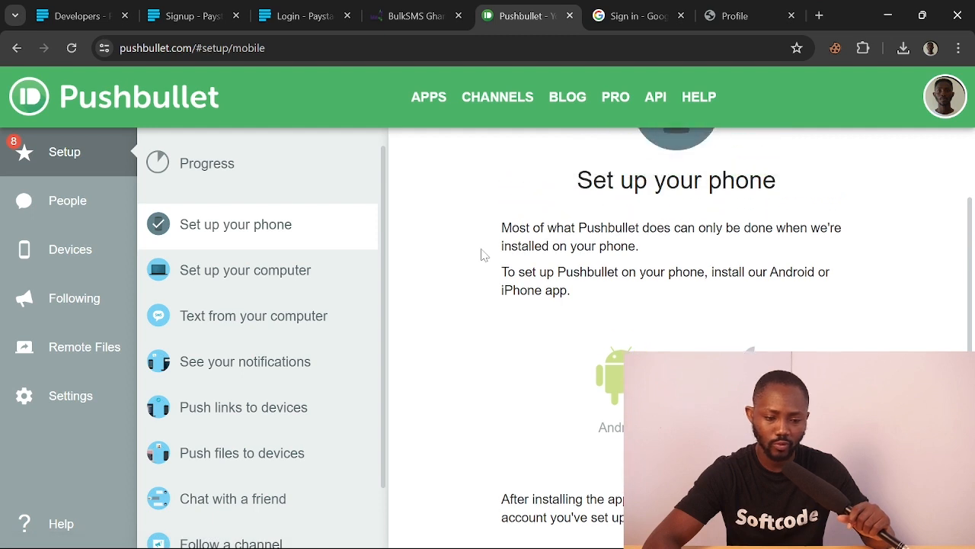
{"action": "left_click", "coordinate": [76, 249]}
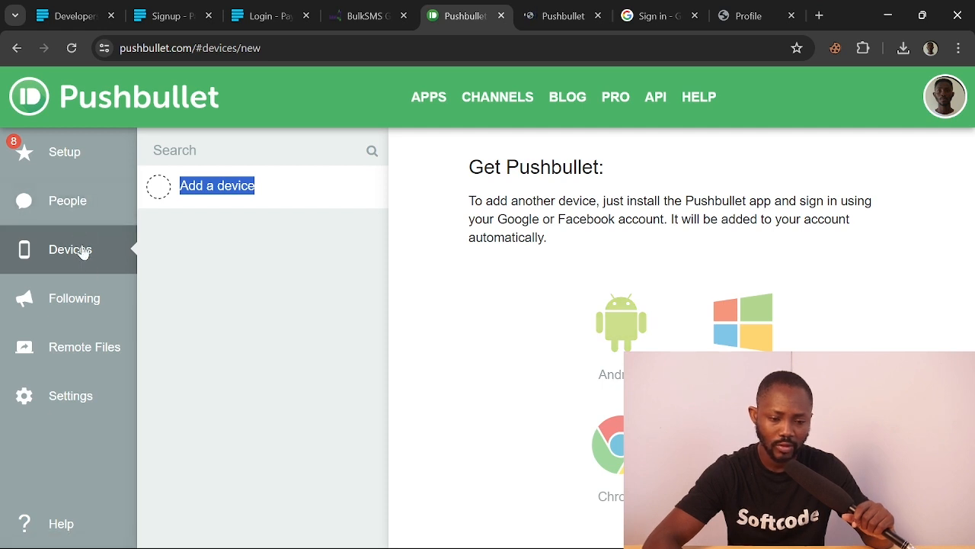
Visit People and Setup in the Pushbullet sidebar, ending on Devices with only 'Add a device'
{"action": "left_click", "coordinate": [79, 207]}
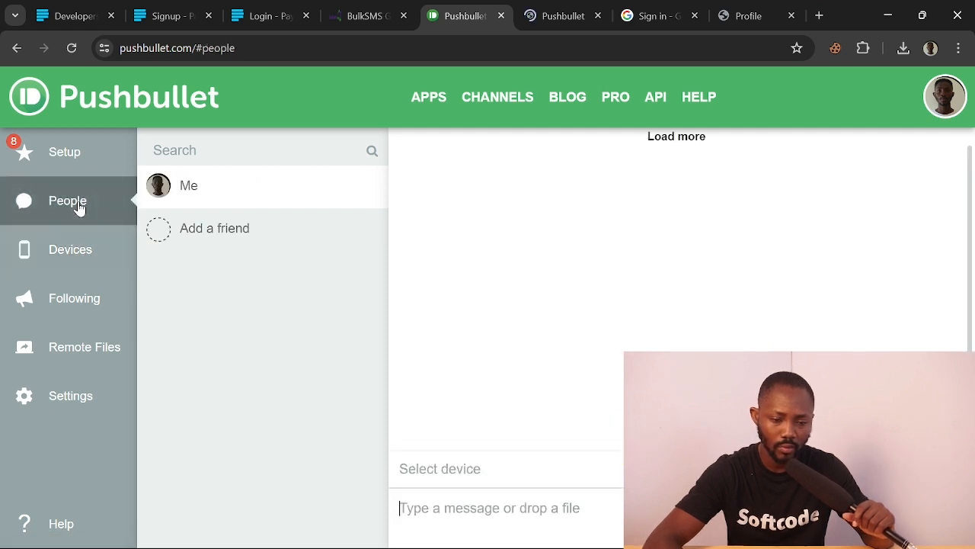
{"action": "left_click", "coordinate": [89, 158]}
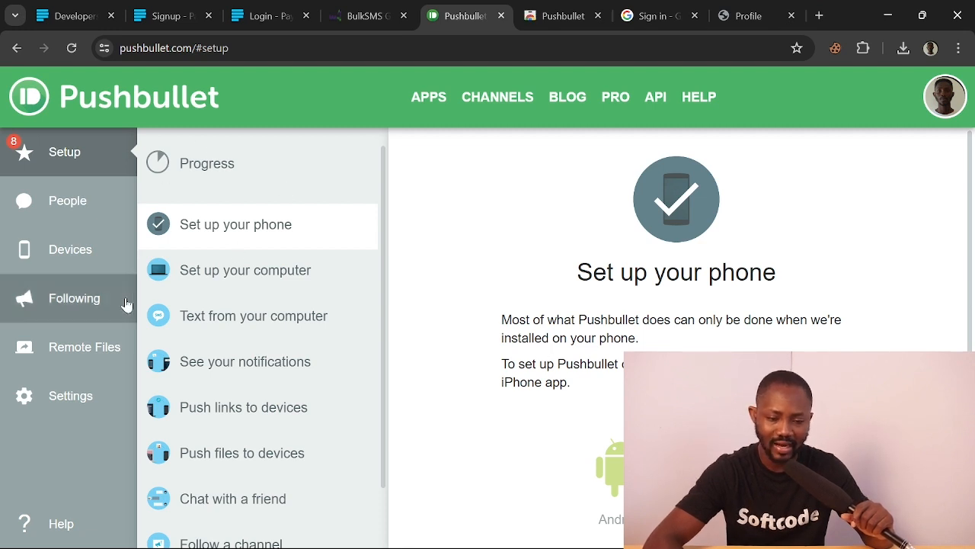
{"action": "left_click", "coordinate": [93, 258]}
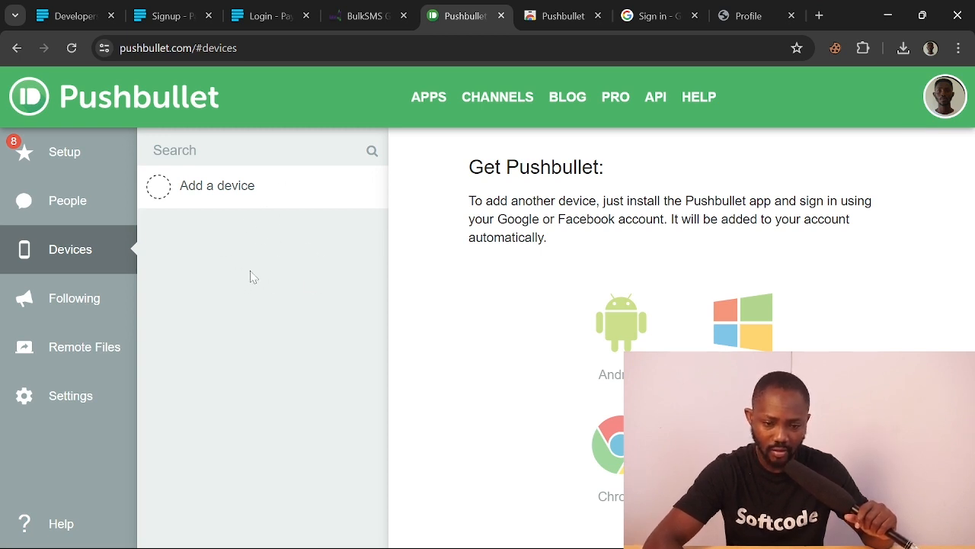
Create a new Pushbullet access token under Settings > Access Tokens and select its text
{"action": "left_click", "coordinate": [84, 402]}
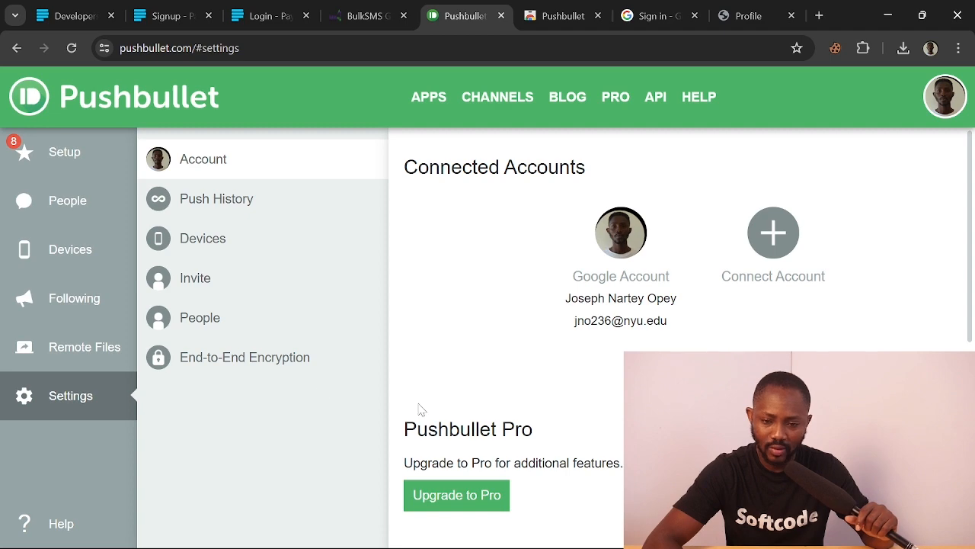
{"action": "scroll", "coordinate": [445, 354], "scroll_direction": "down", "scroll_amount": 4}
{"action": "scroll", "coordinate": [444, 354], "scroll_direction": "down", "scroll_amount": 1}
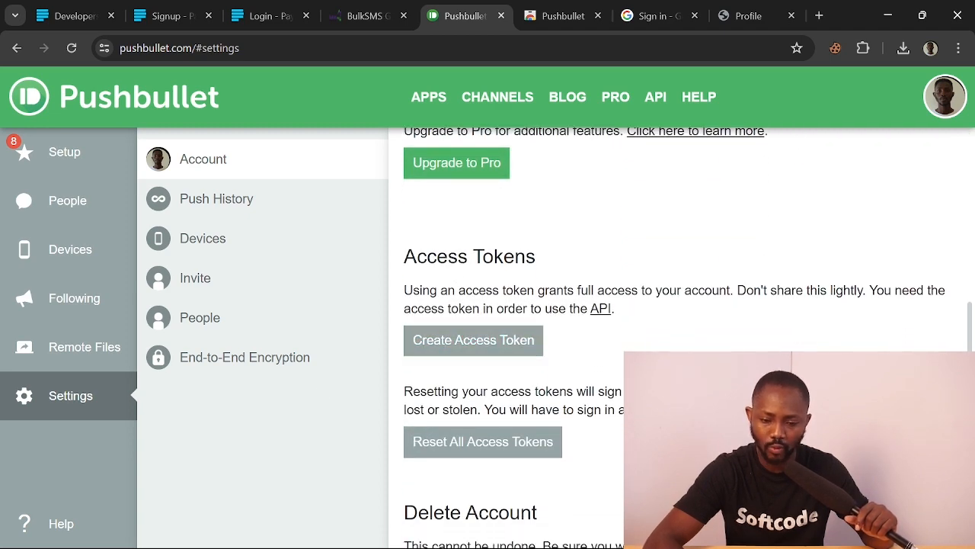
{"action": "scroll", "coordinate": [533, 261], "scroll_direction": "down", "scroll_amount": 1}
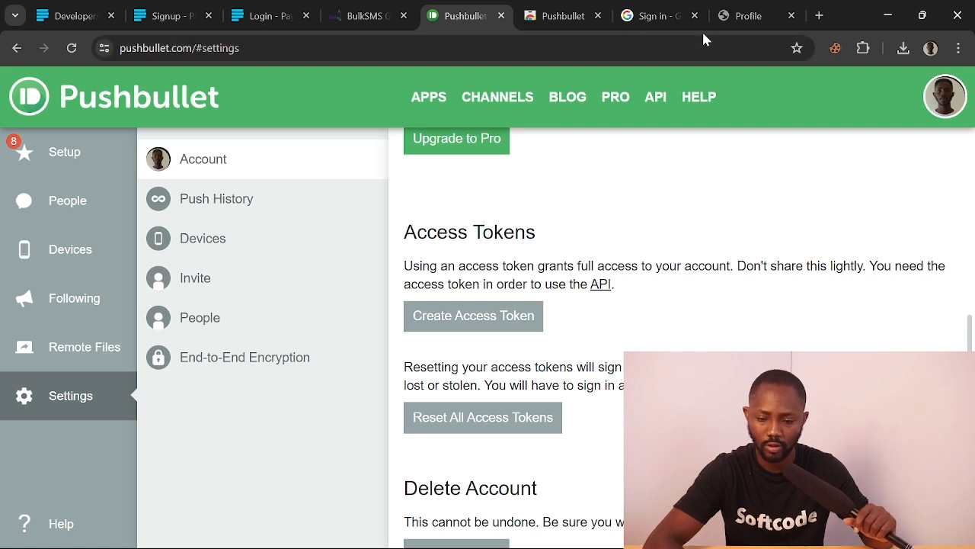
{"action": "left_click", "coordinate": [499, 318]}
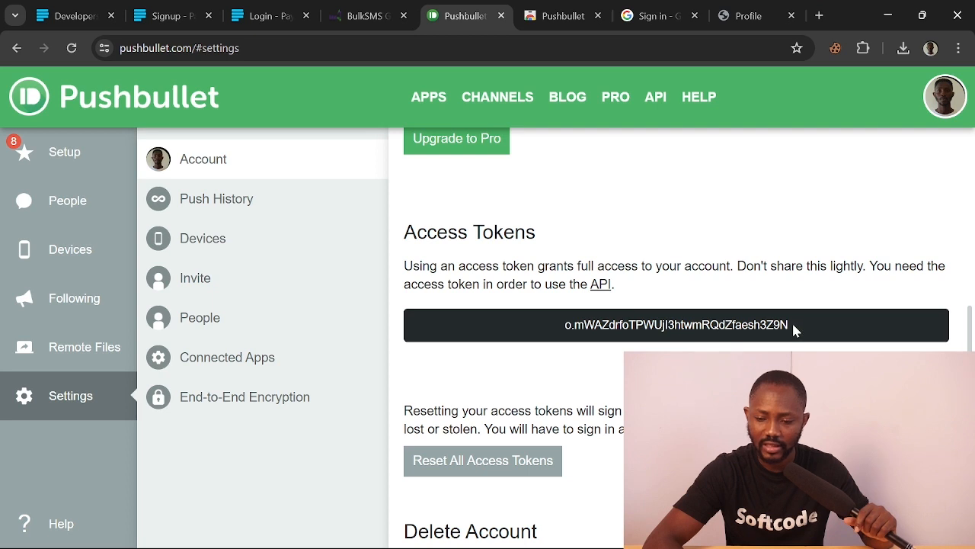
{"action": "left_click_drag", "start_coordinate": [793, 329], "coordinate": [563, 326]}
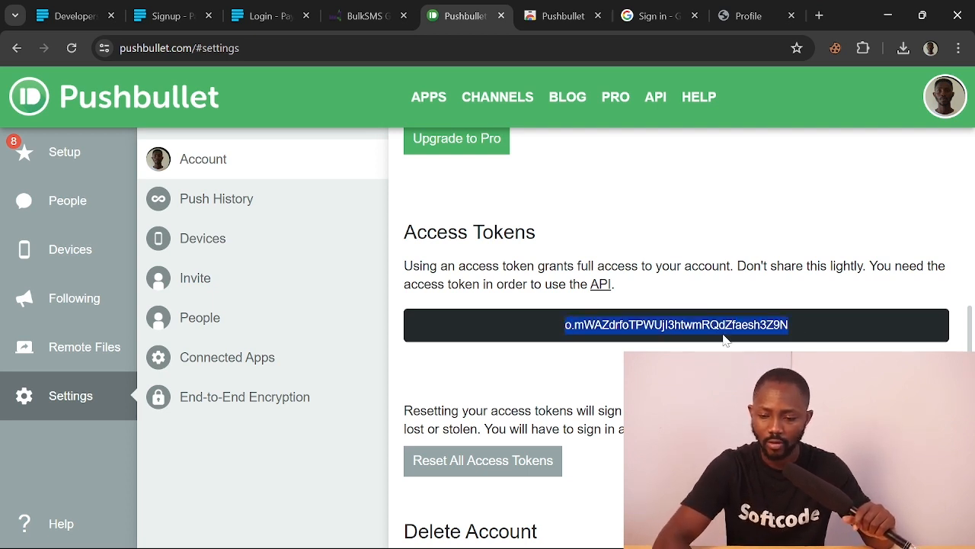
{"action": "left_click", "coordinate": [742, 18]}
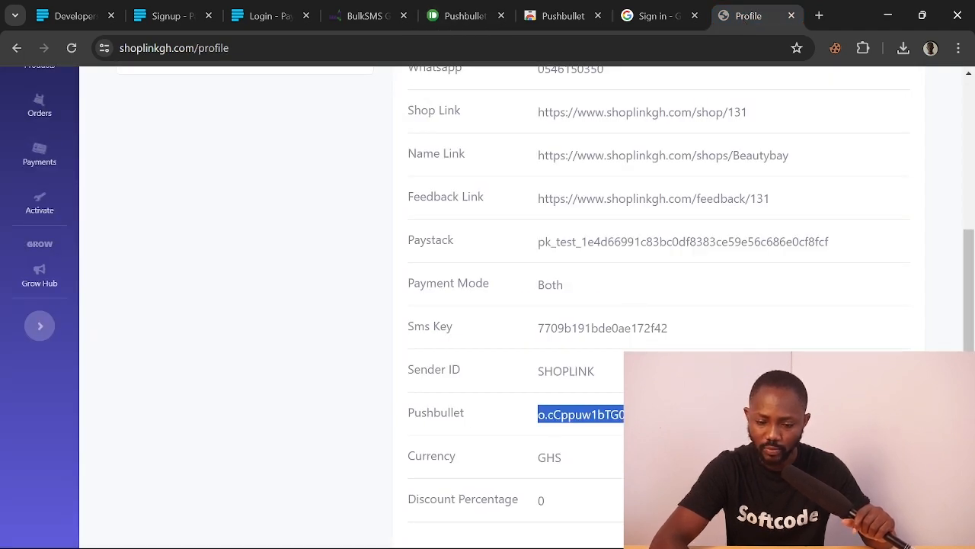
{"action": "left_click_drag", "start_coordinate": [447, 413], "coordinate": [407, 413]}
{"action": "scroll", "coordinate": [231, 237], "scroll_direction": "up", "scroll_amount": 3}
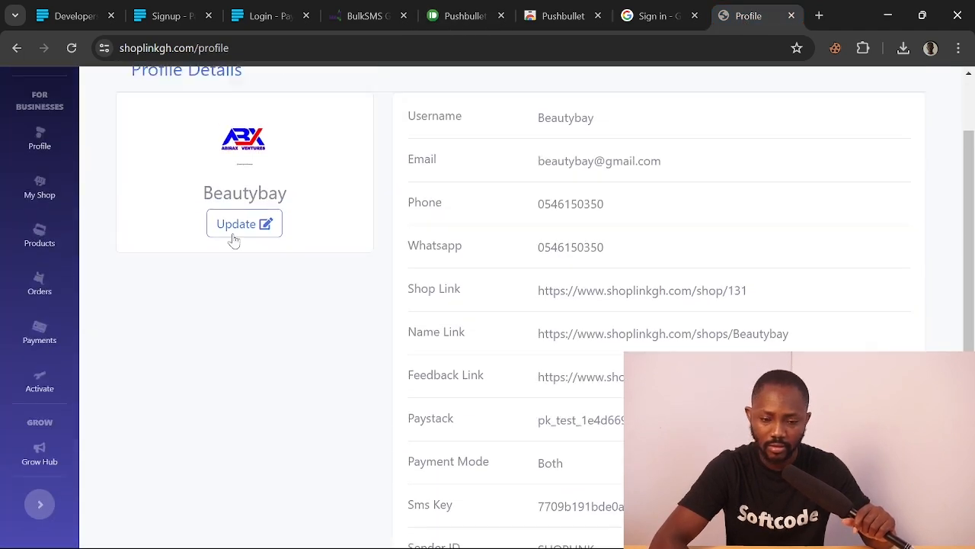
{"action": "left_click", "coordinate": [224, 231]}
{"action": "scroll", "coordinate": [224, 231], "scroll_direction": "down", "scroll_amount": 5}
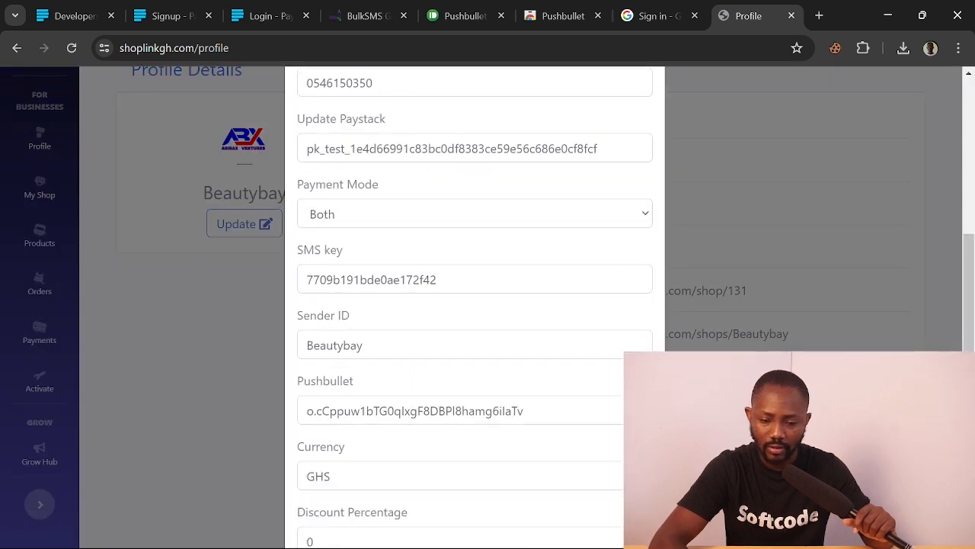
{"action": "left_click_drag", "start_coordinate": [306, 411], "coordinate": [524, 410]}
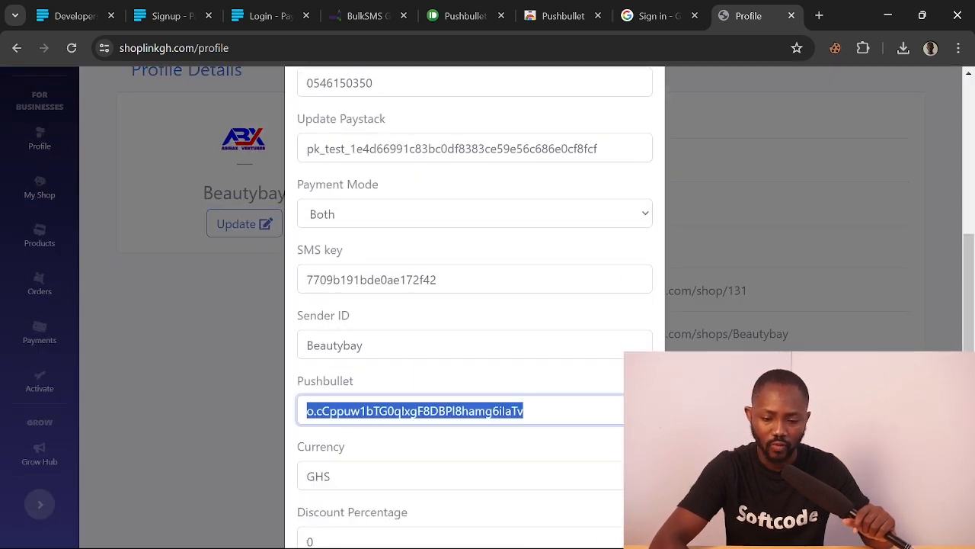
{"action": "scroll", "coordinate": [474, 304], "scroll_direction": "down", "scroll_amount": 2}
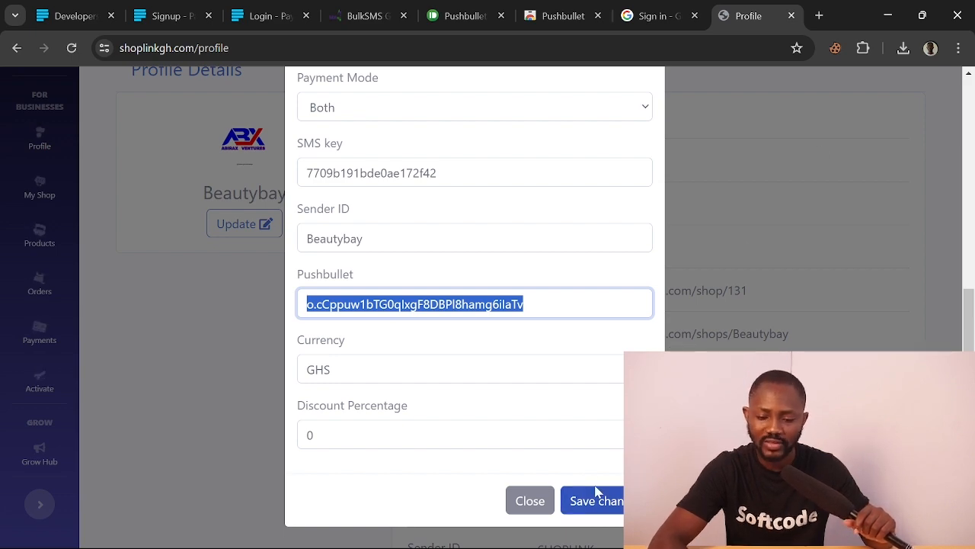
{"action": "left_click", "coordinate": [530, 501]}
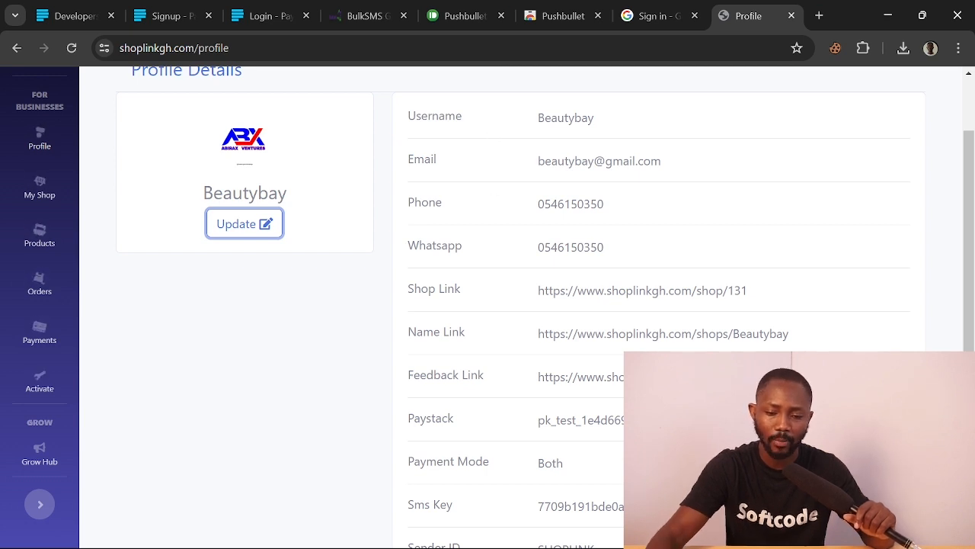
{"action": "scroll", "coordinate": [487, 305], "scroll_direction": "down", "scroll_amount": 3}
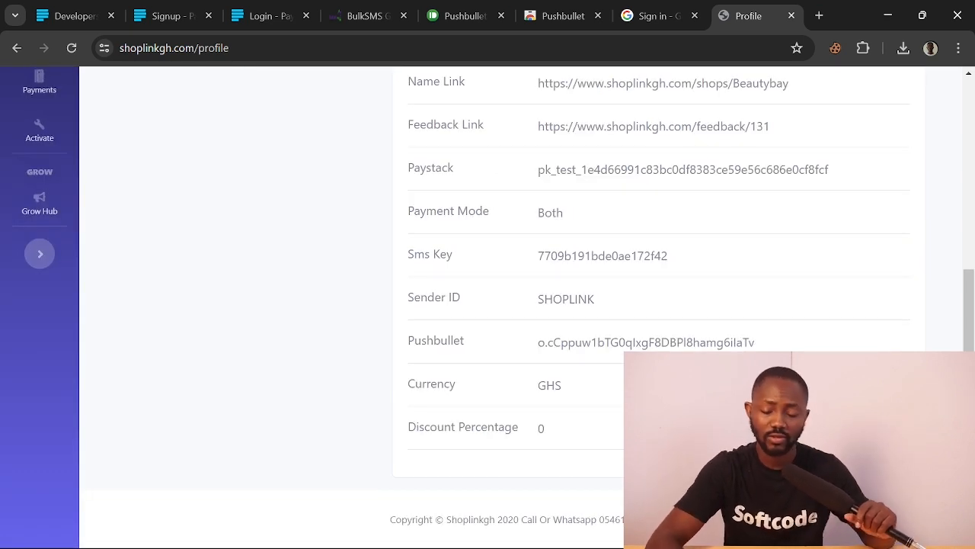
{"action": "scroll", "coordinate": [654, 342], "scroll_direction": "up", "scroll_amount": 3}
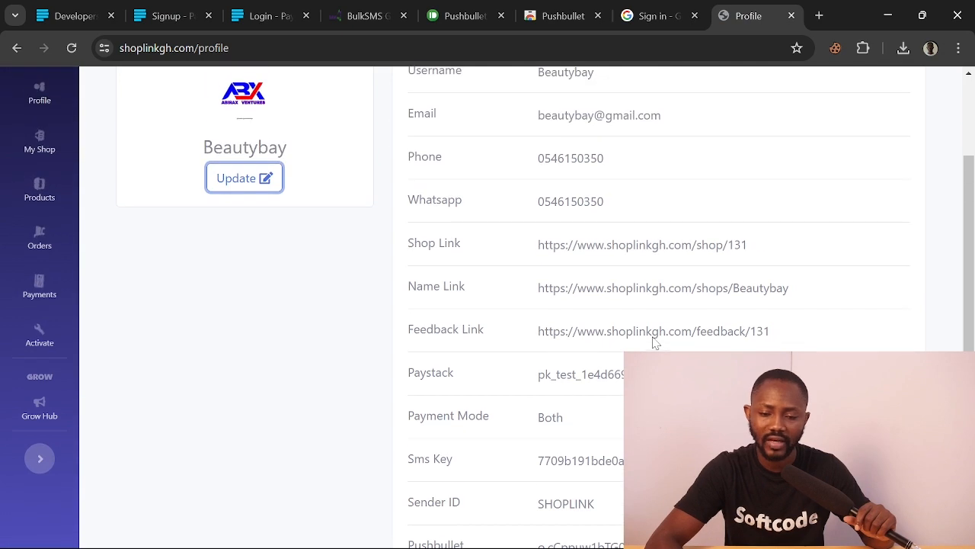
{"action": "scroll", "coordinate": [653, 342], "scroll_direction": "up", "scroll_amount": 3}
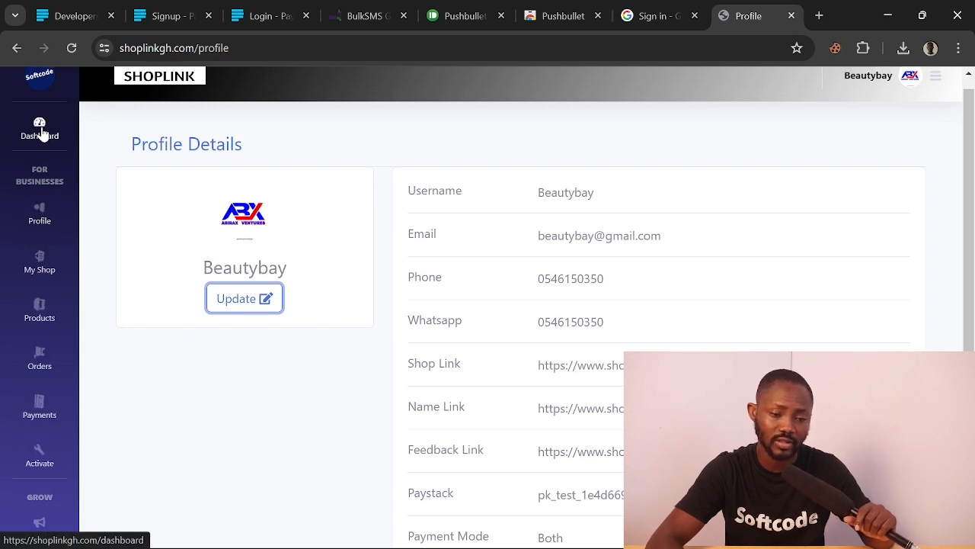
Log out of the Beautybay shop via the header menu and confirm Logout
{"action": "left_click", "coordinate": [41, 133]}
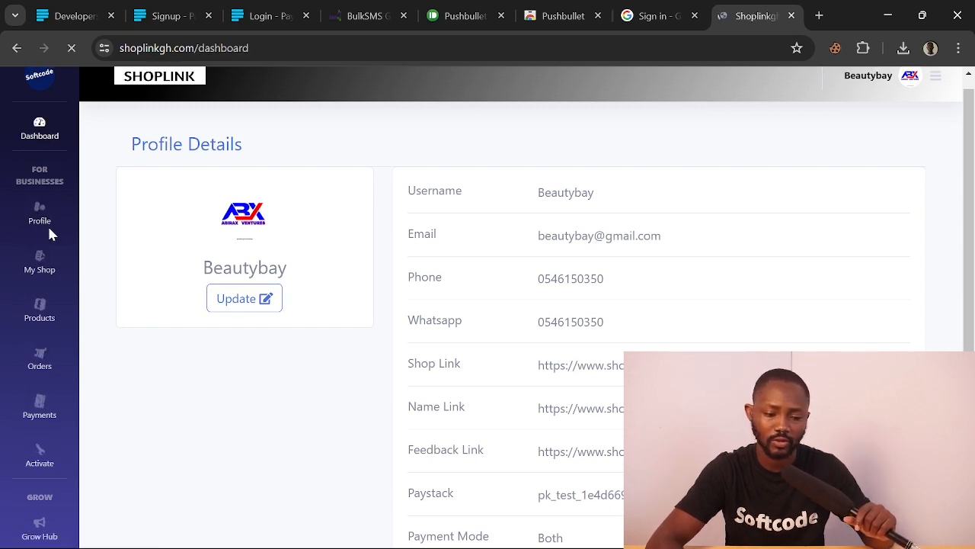
{"action": "left_click", "coordinate": [42, 283]}
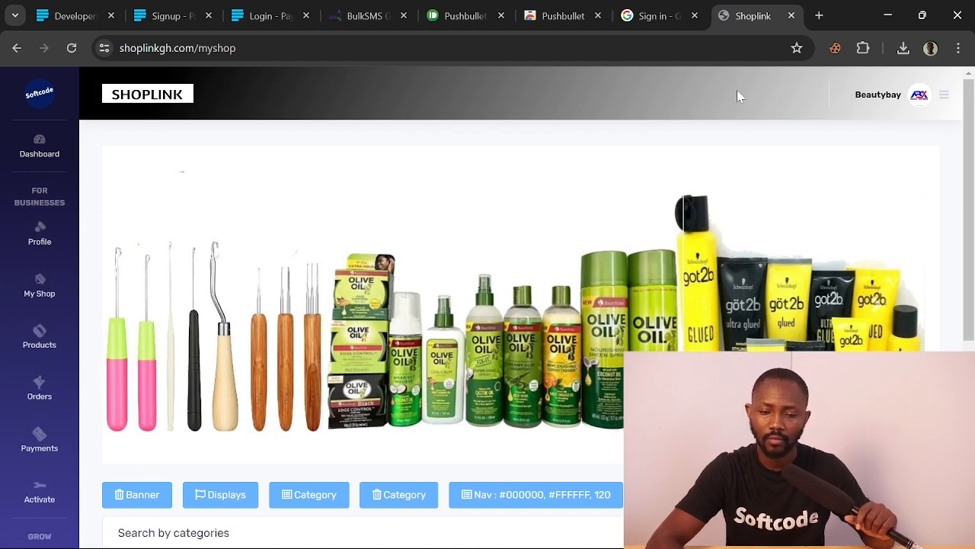
{"action": "left_click", "coordinate": [944, 94]}
{"action": "left_click", "coordinate": [876, 203]}
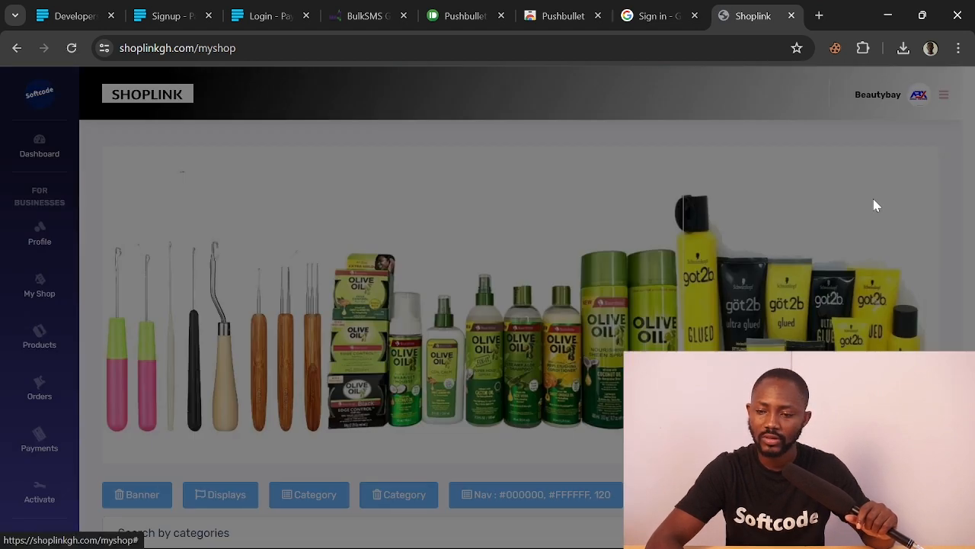
{"action": "left_click", "coordinate": [630, 235]}
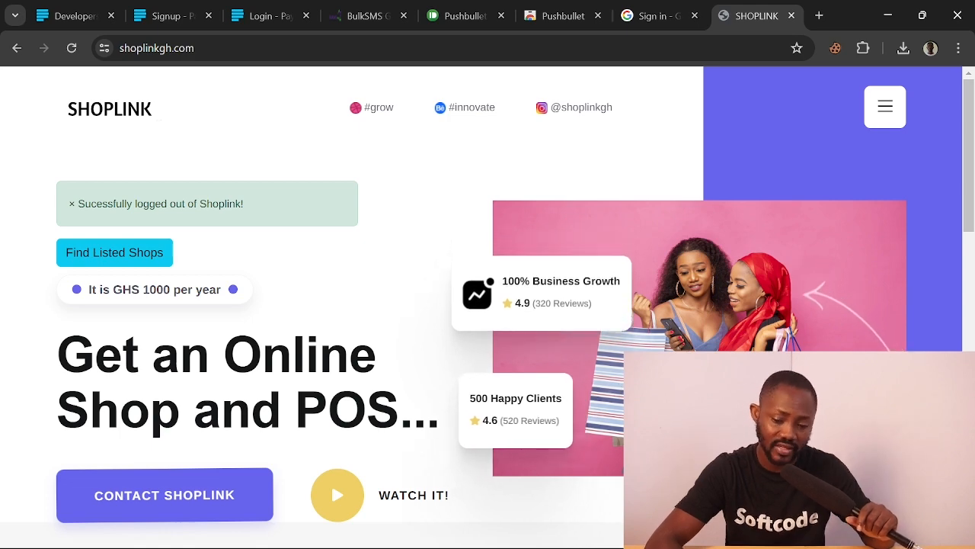
{"action": "scroll", "coordinate": [487, 305], "scroll_direction": "down", "scroll_amount": 4}
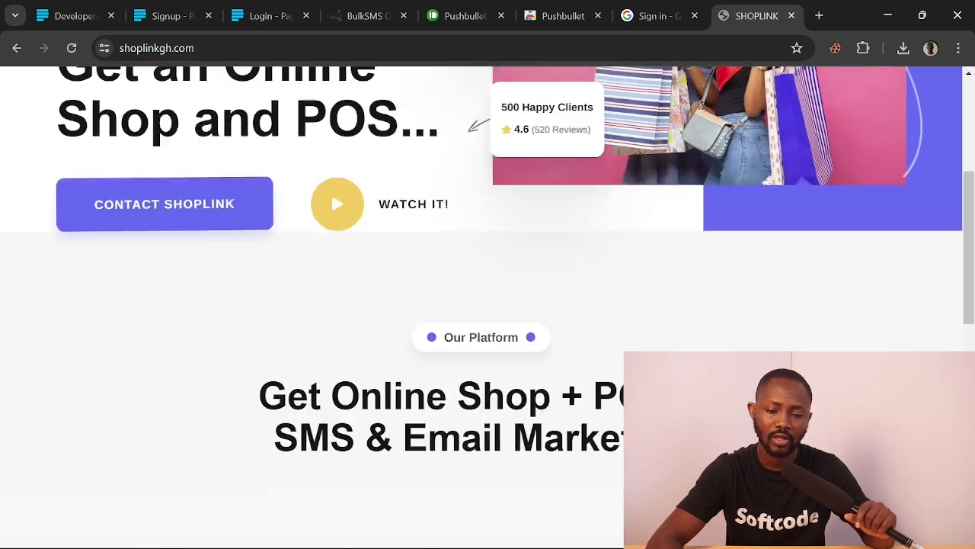
{"action": "scroll", "coordinate": [488, 305], "scroll_direction": "down", "scroll_amount": 3}
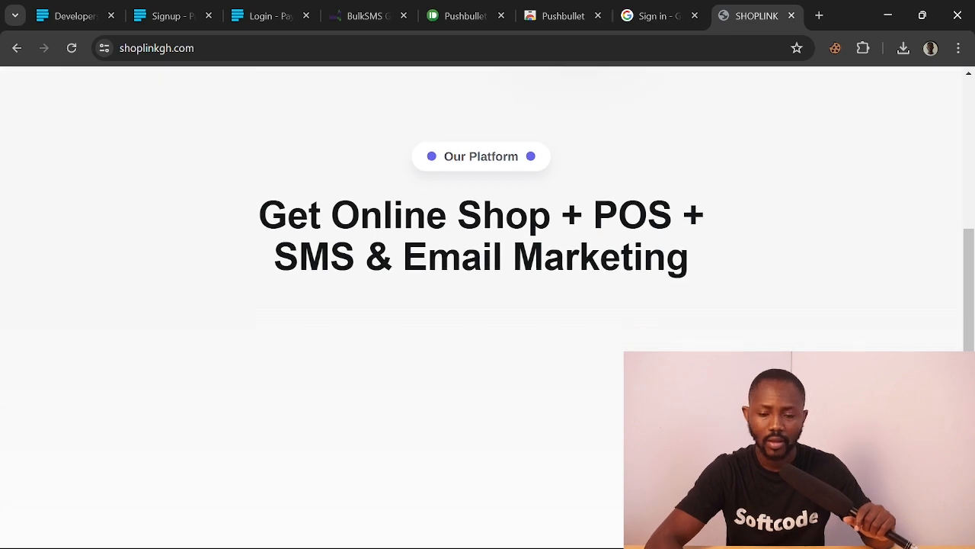
{"action": "scroll", "coordinate": [487, 305], "scroll_direction": "down", "scroll_amount": 2}
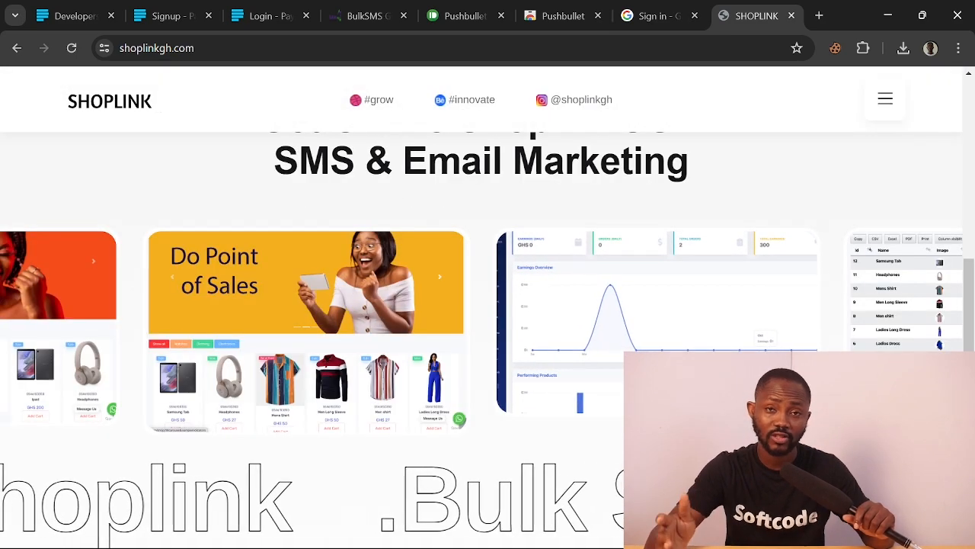